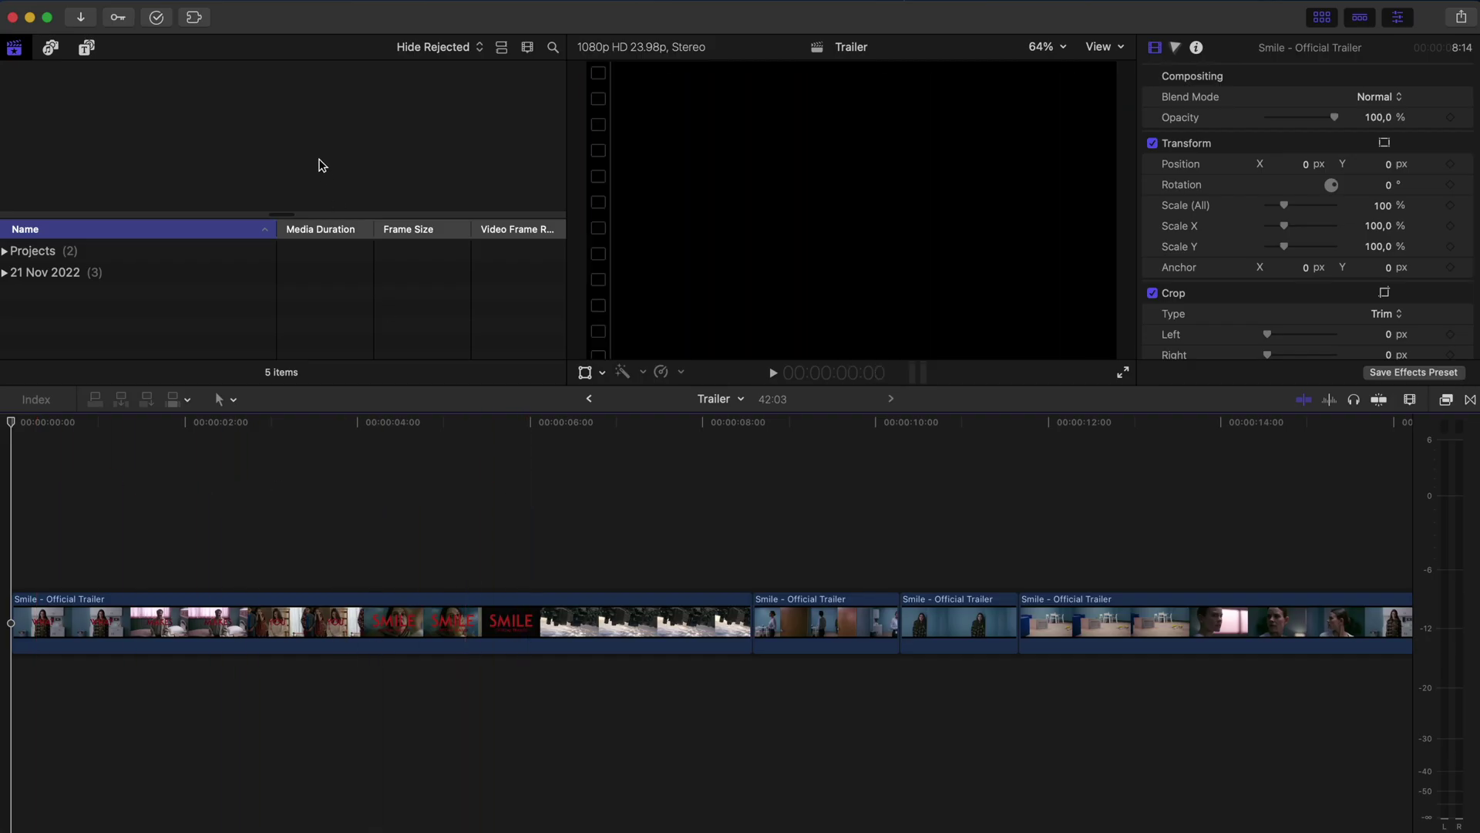
Step: Launch Audio Design Desk via ADD Audio Bridge and set the playhead to about one second
left_click(194, 17)
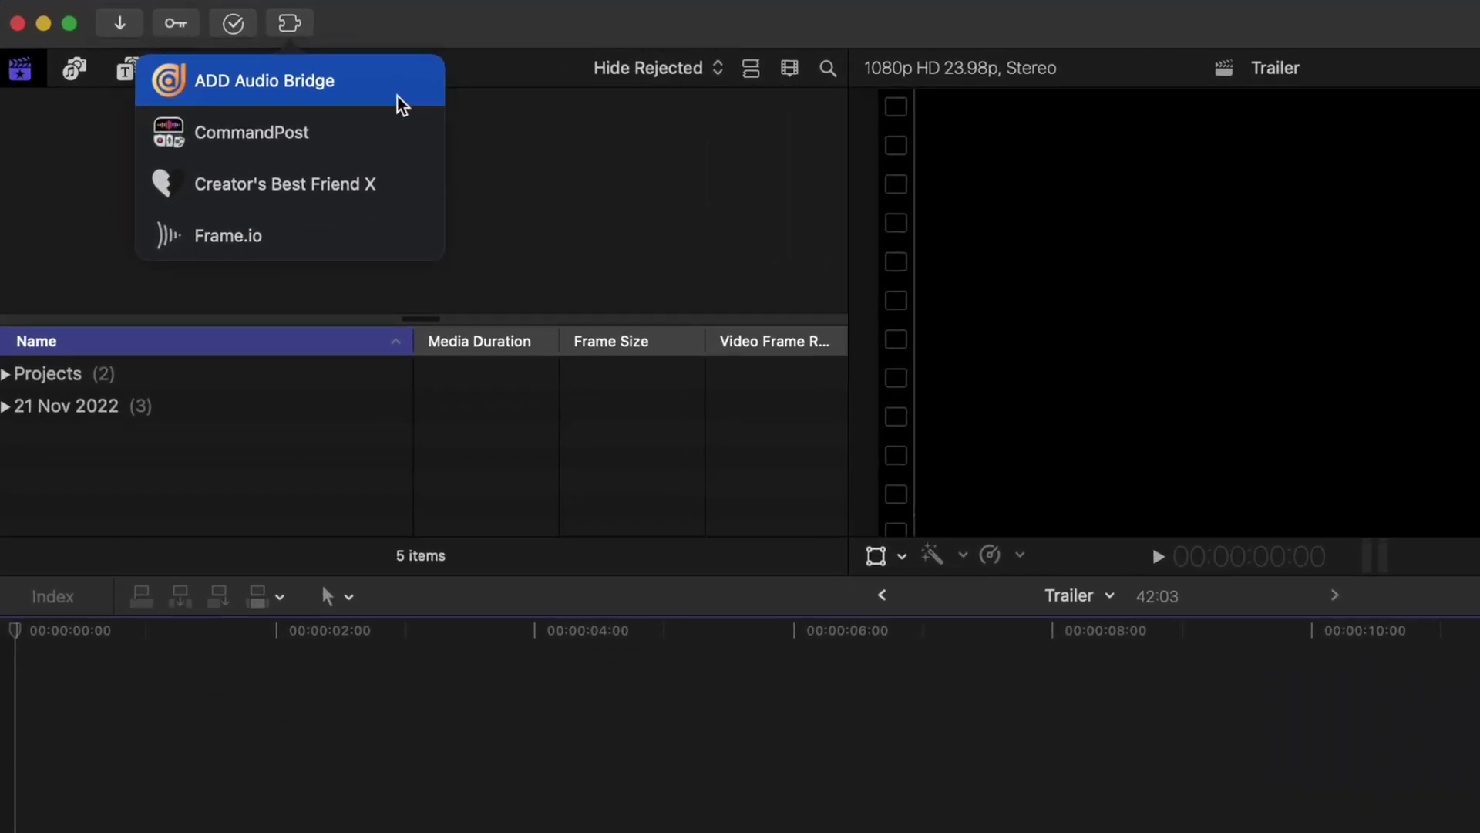
left_click(396, 96)
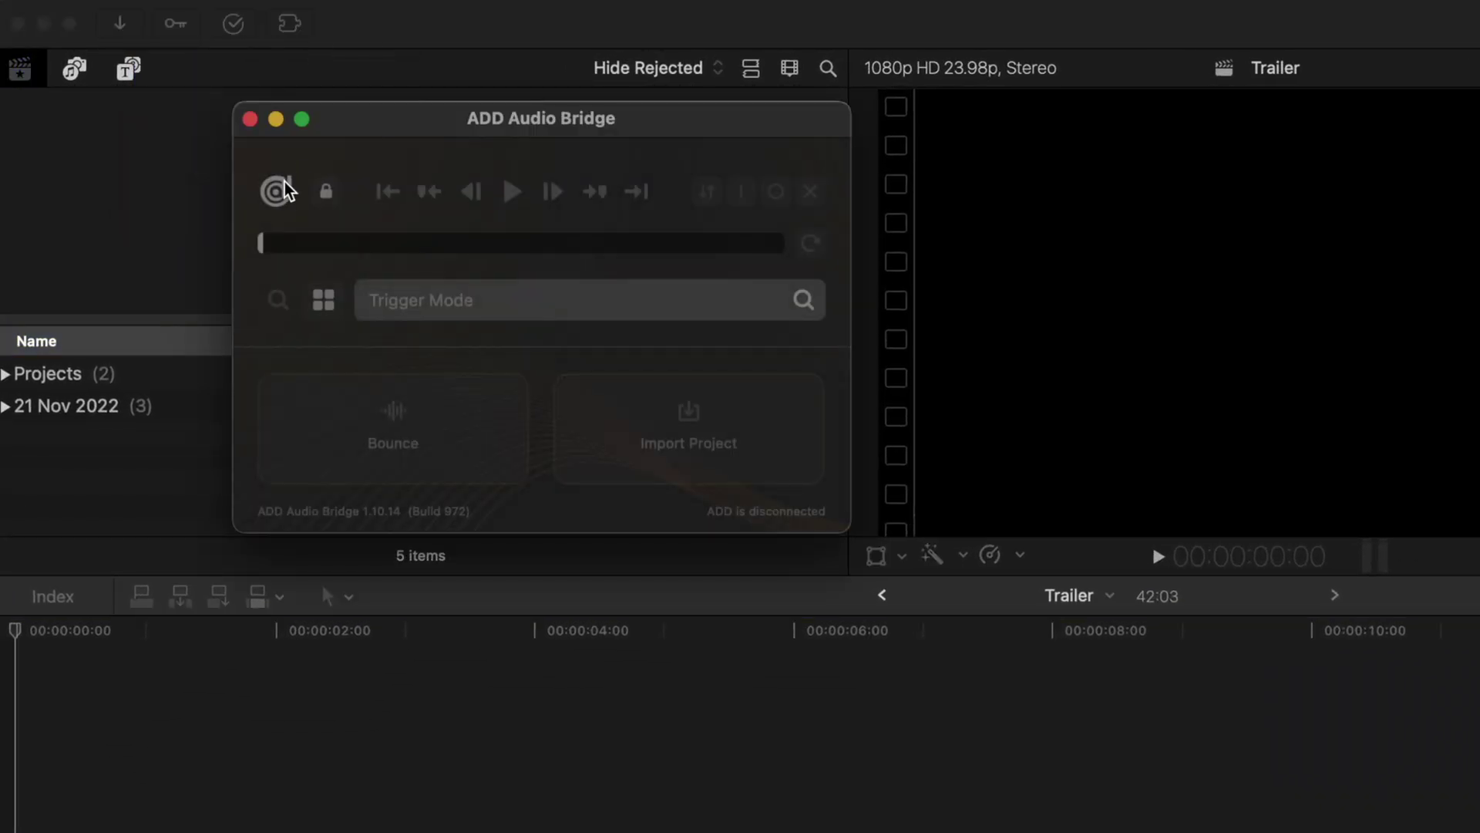
left_click(257, 187)
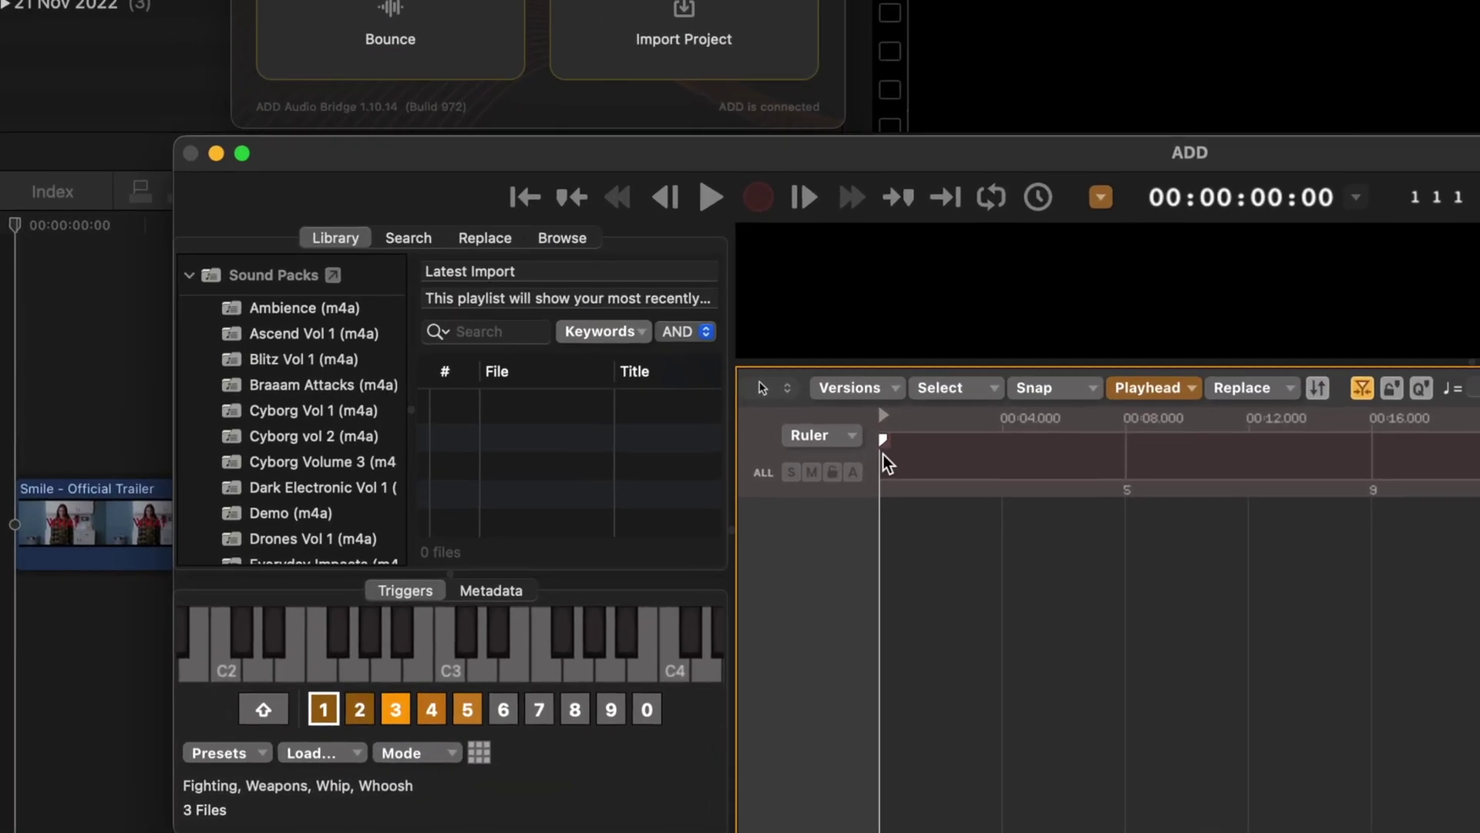
mouse_move(884, 455)
left_mouse_down()
mouse_move(962, 455)
mouse_move(896, 457)
mouse_move(910, 458)
left_mouse_up()
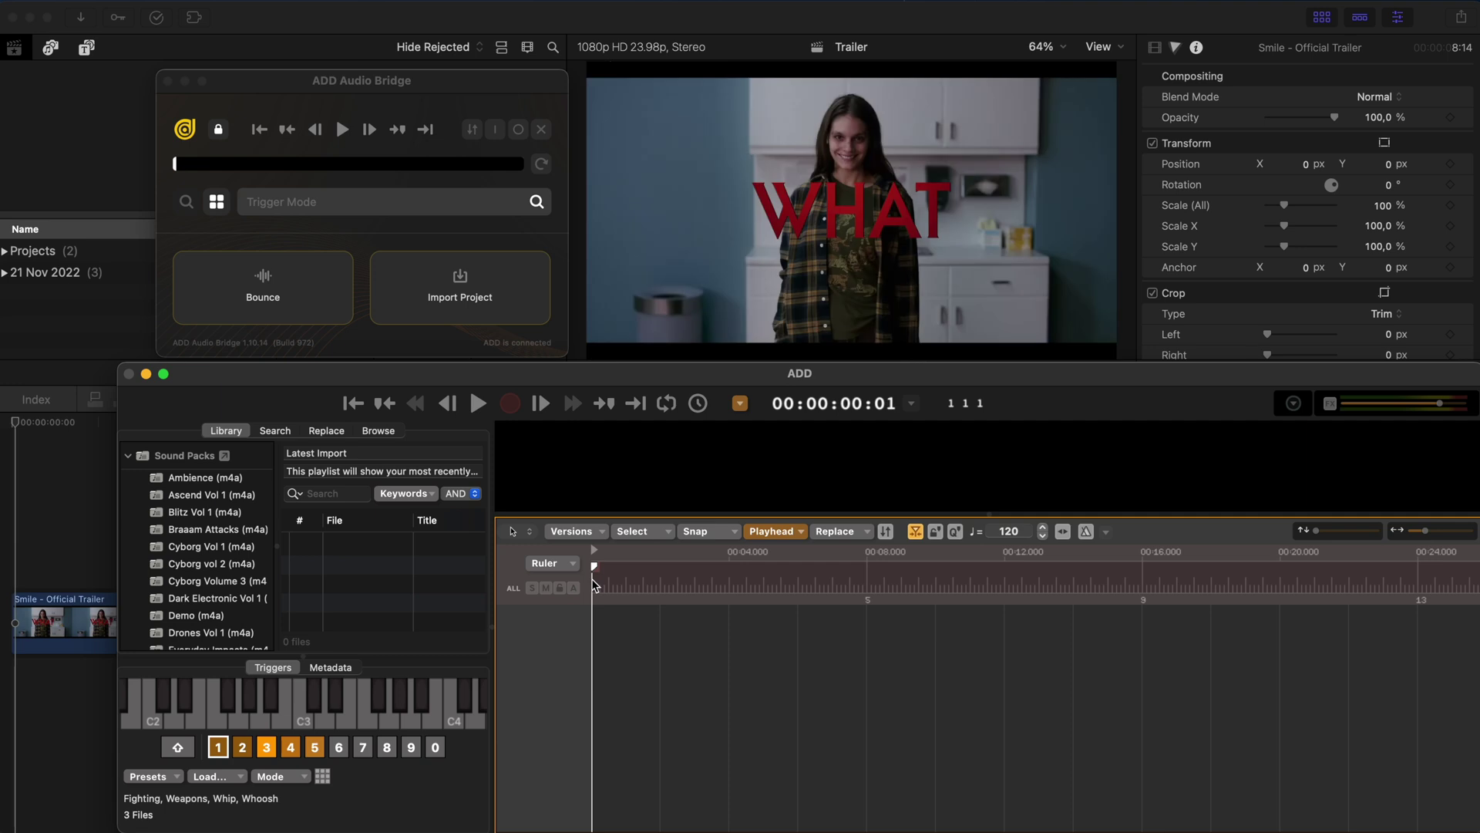
Step: Drop a rumble boom, two synthetic hits including Devastating Effect, and a fast whoosh at the first cuts
key("h")
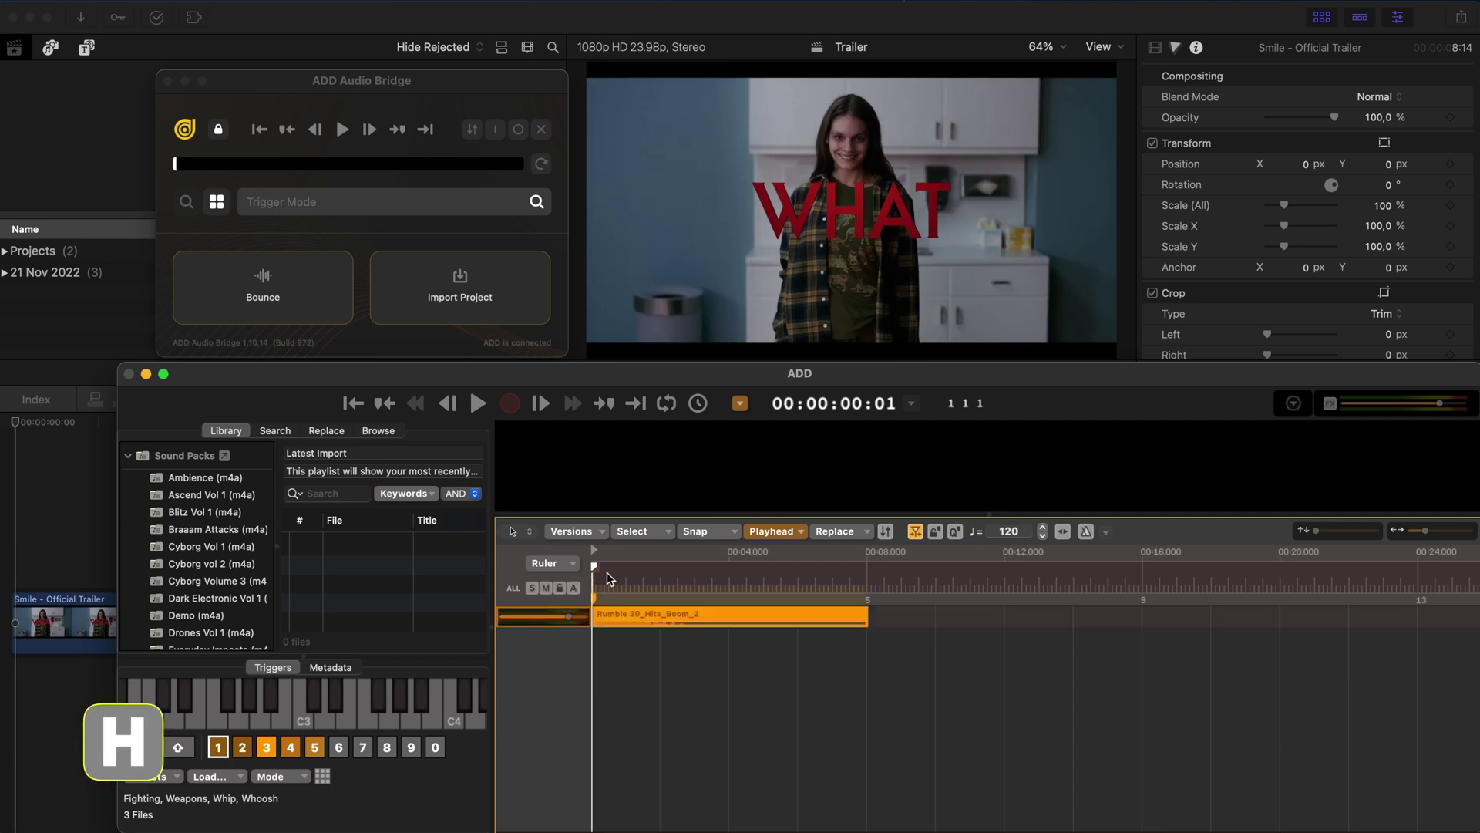
left_click_drag(608, 575, 728, 576)
key("j")
key("j")
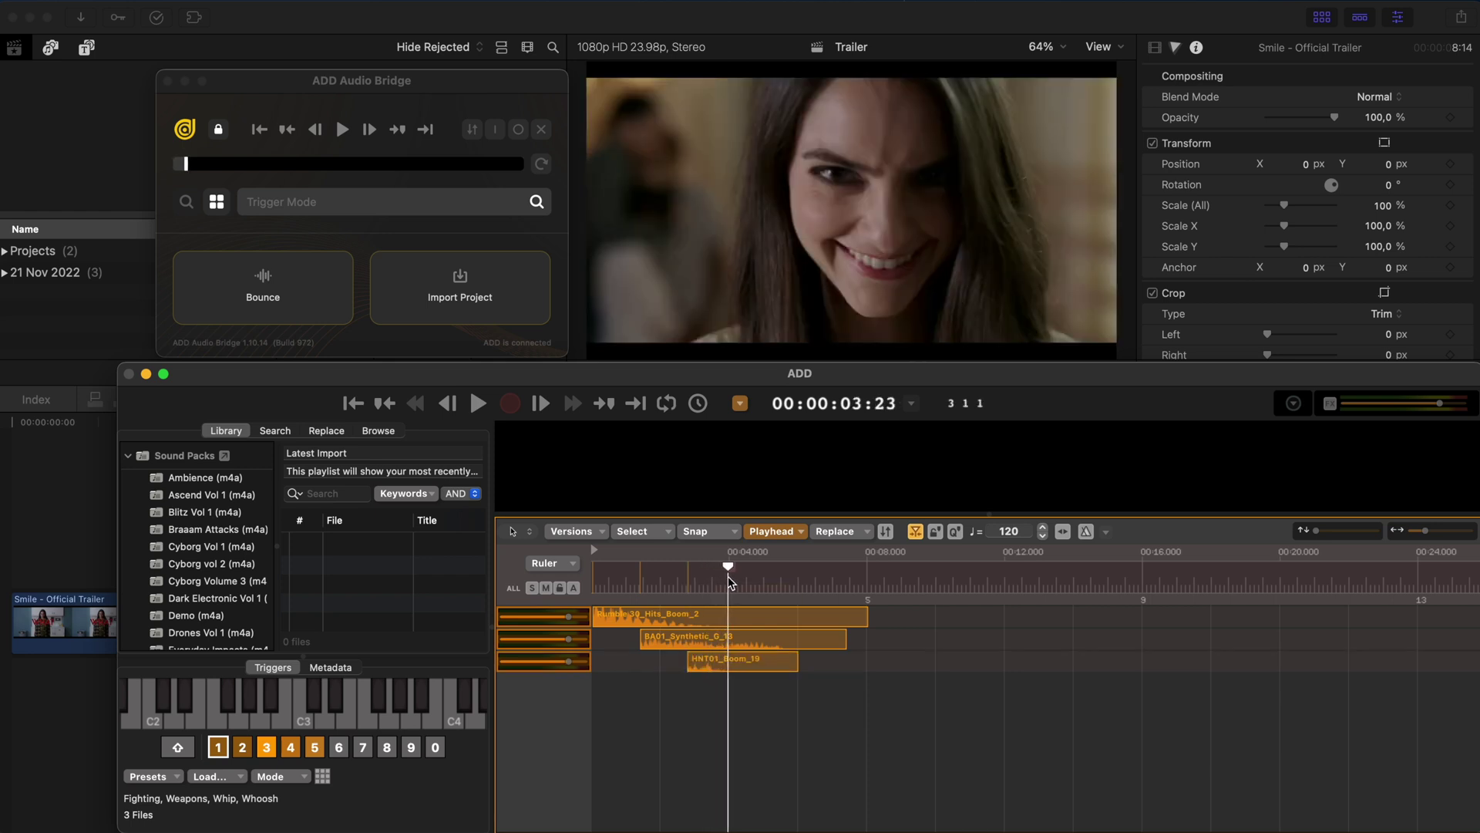
key("j")
key("t")
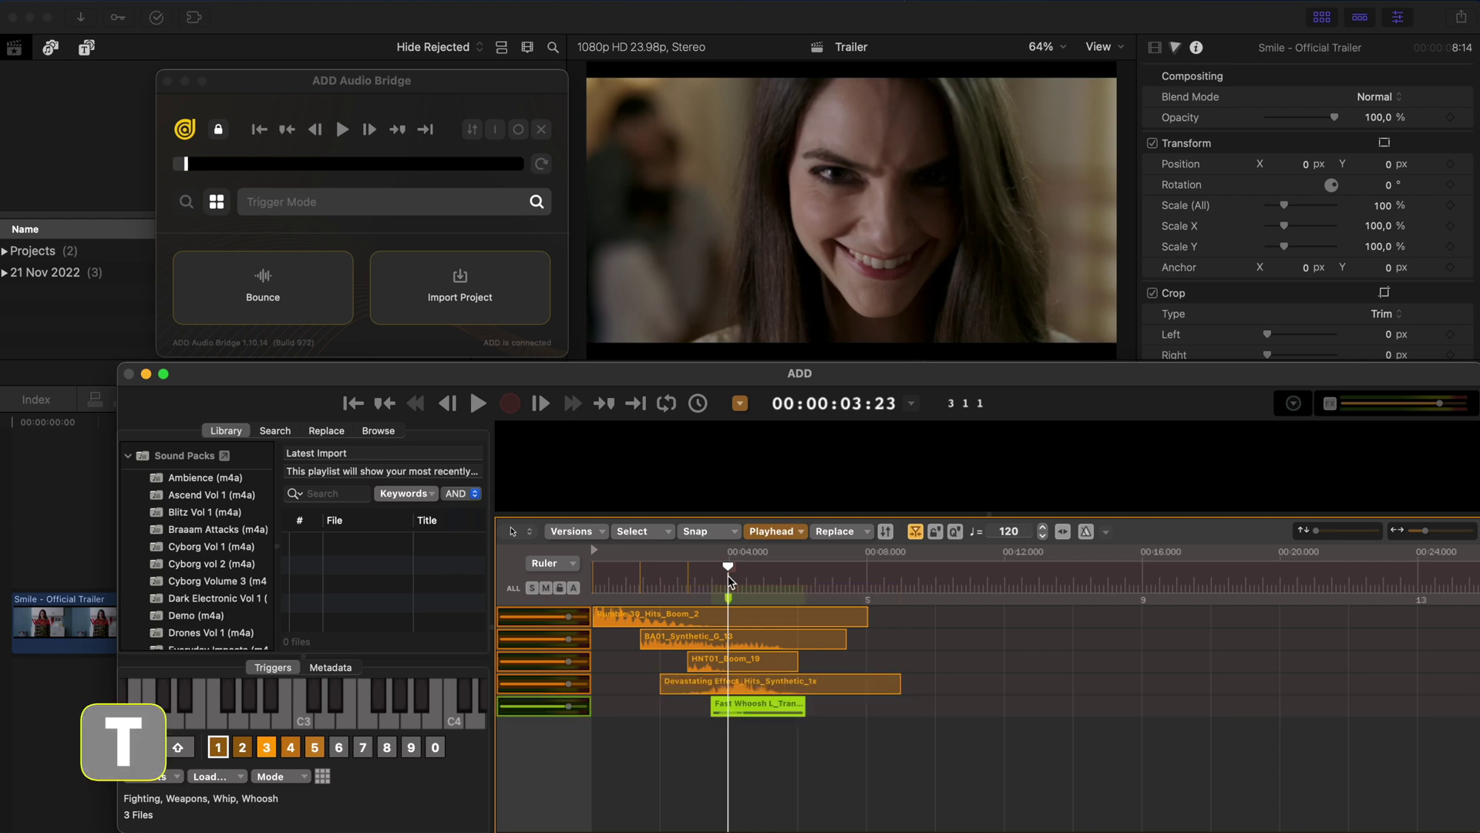
Step: Add a hit under the SMILE title, another boom, a cymbal transition and a rise
left_click_drag(728, 575, 741, 581)
key("t")
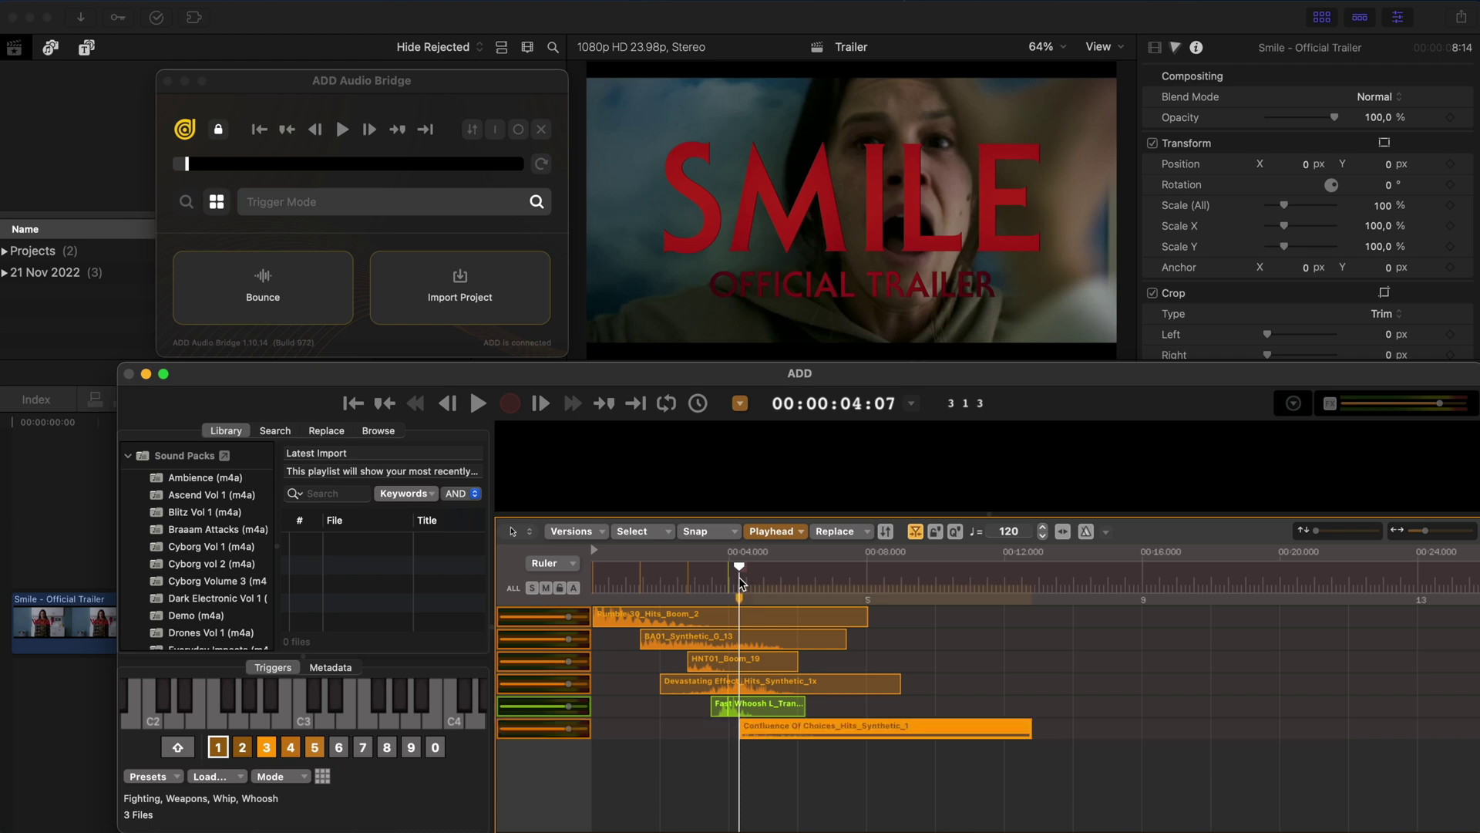
left_click_drag(740, 577, 772, 576)
key("t")
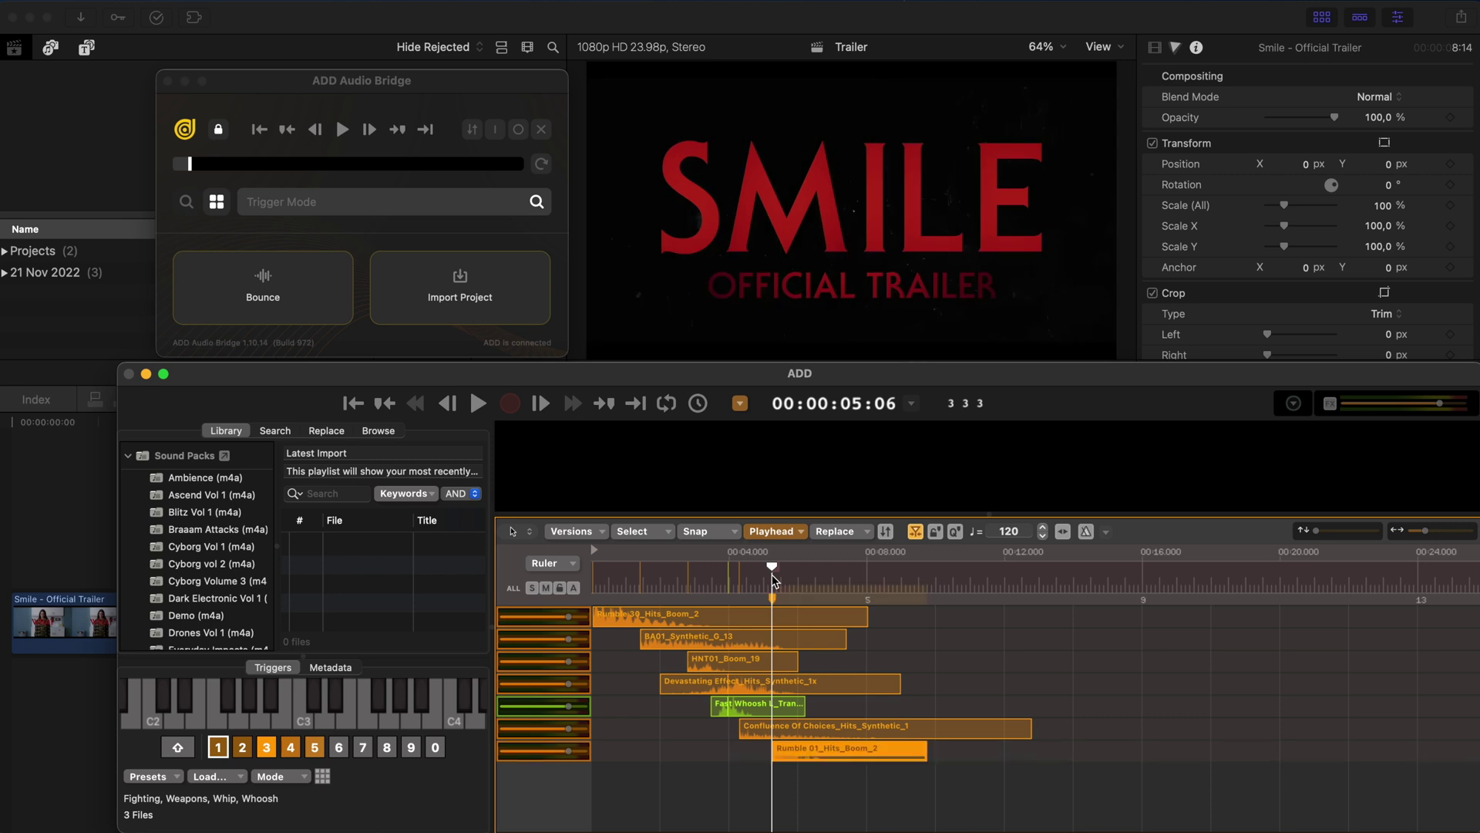
key("t")
key("r")
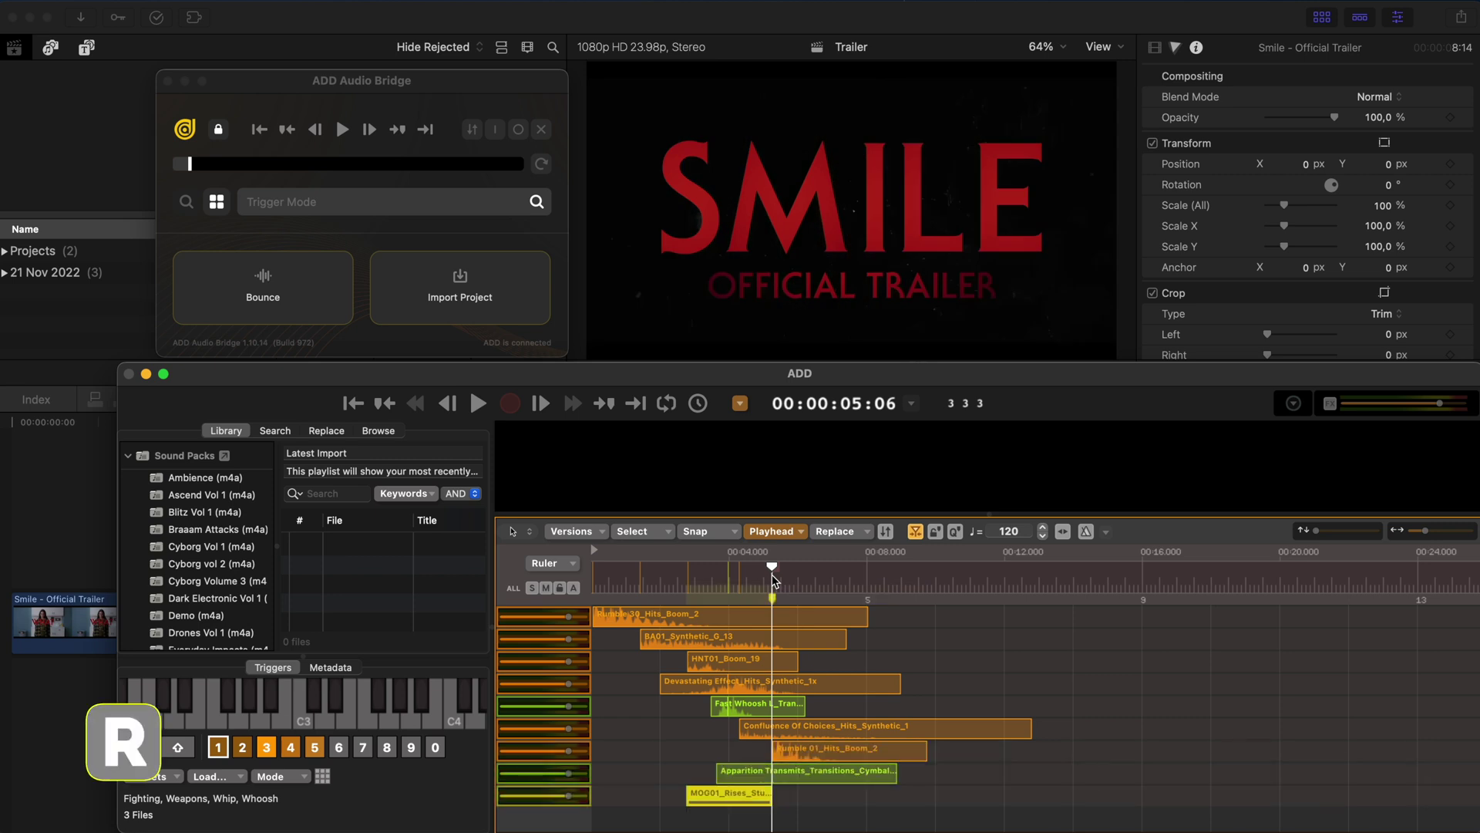
left_click_drag(770, 575, 575, 572)
Step: Add a pitched drone bed, cut it at seven seconds with a fade, delete the tail, and play from the start
key("d")
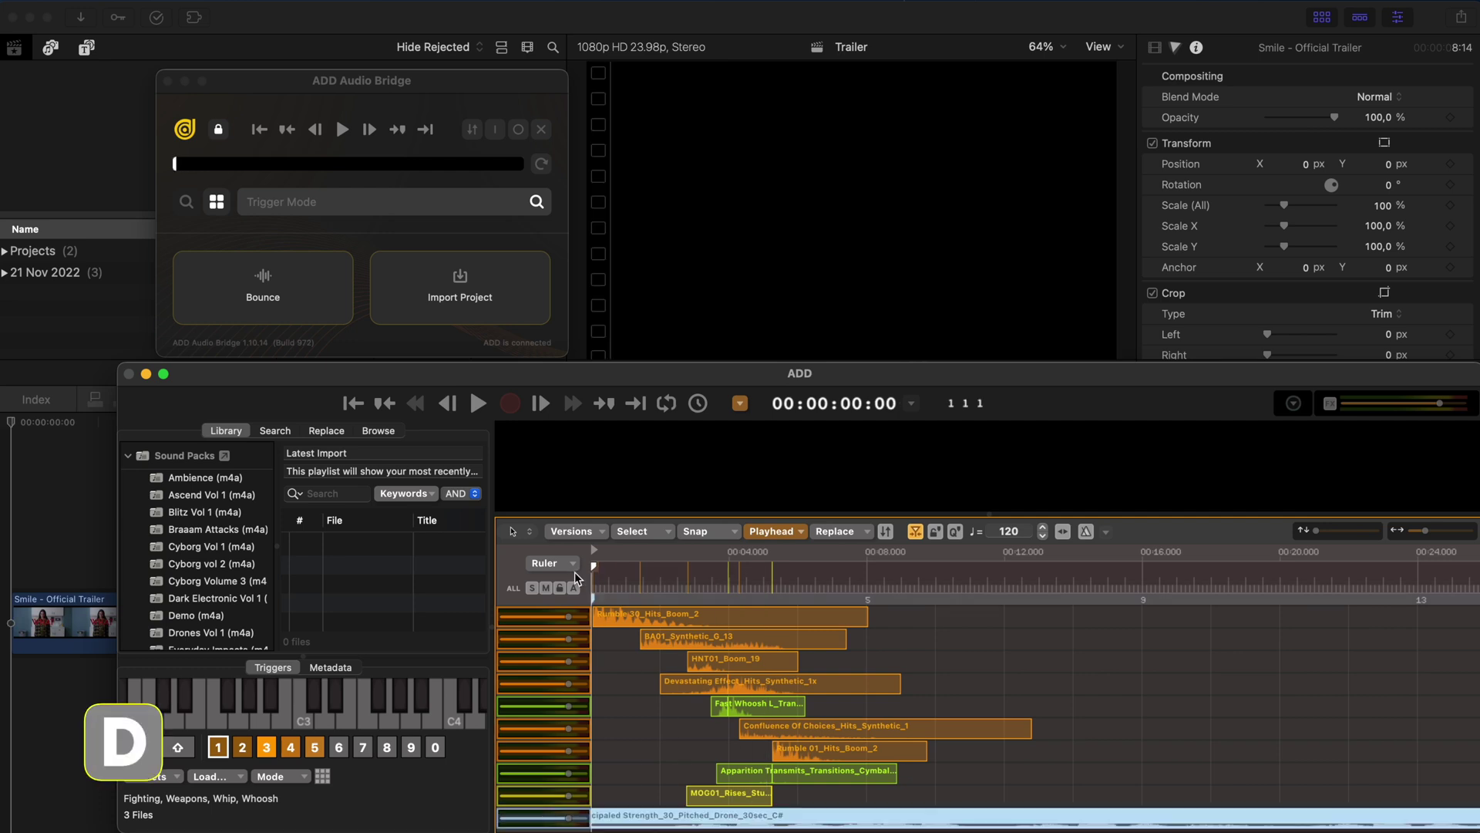
left_click_drag(575, 571, 838, 579)
key("c")
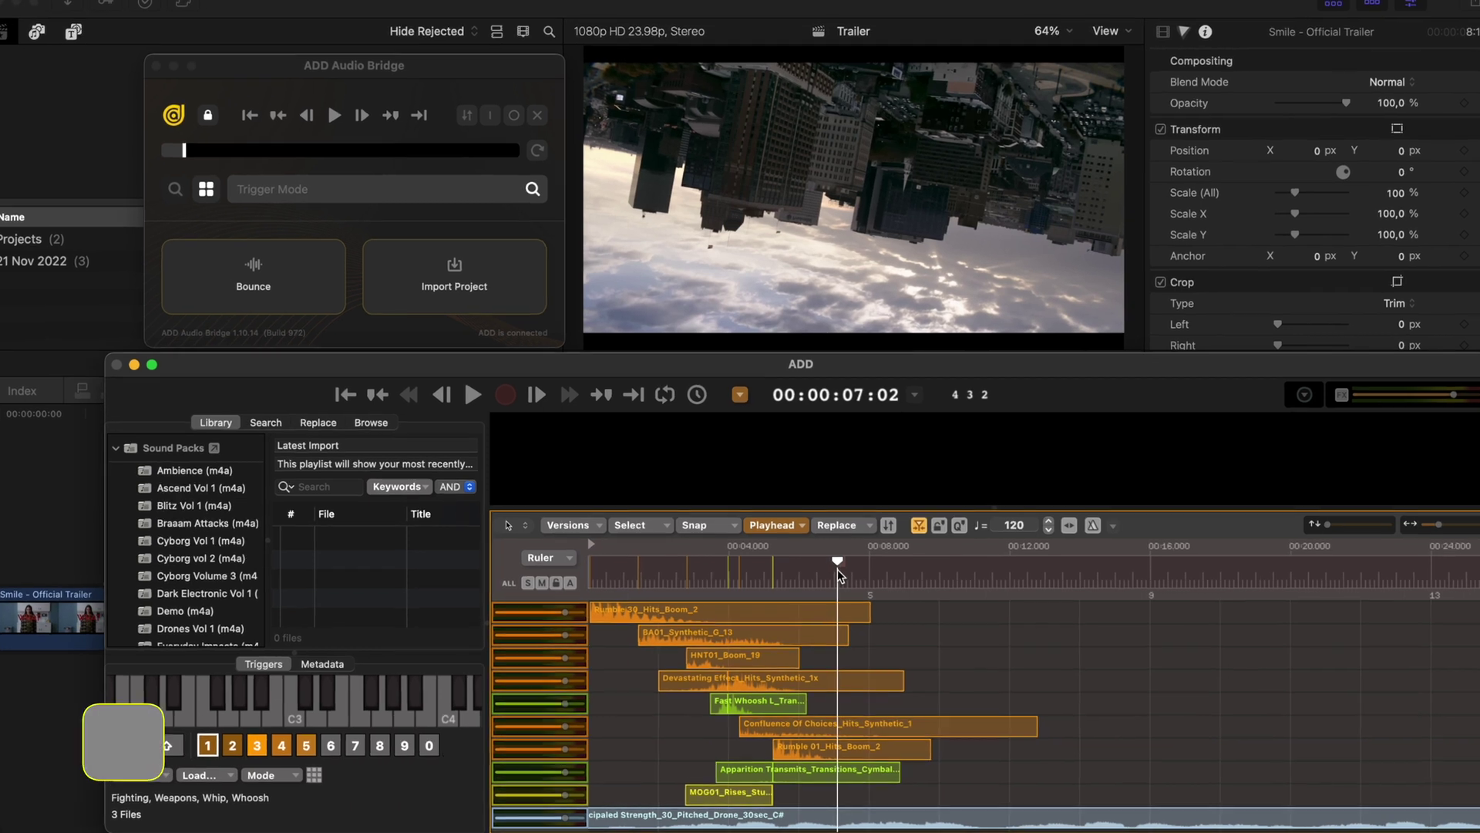
left_click(835, 815)
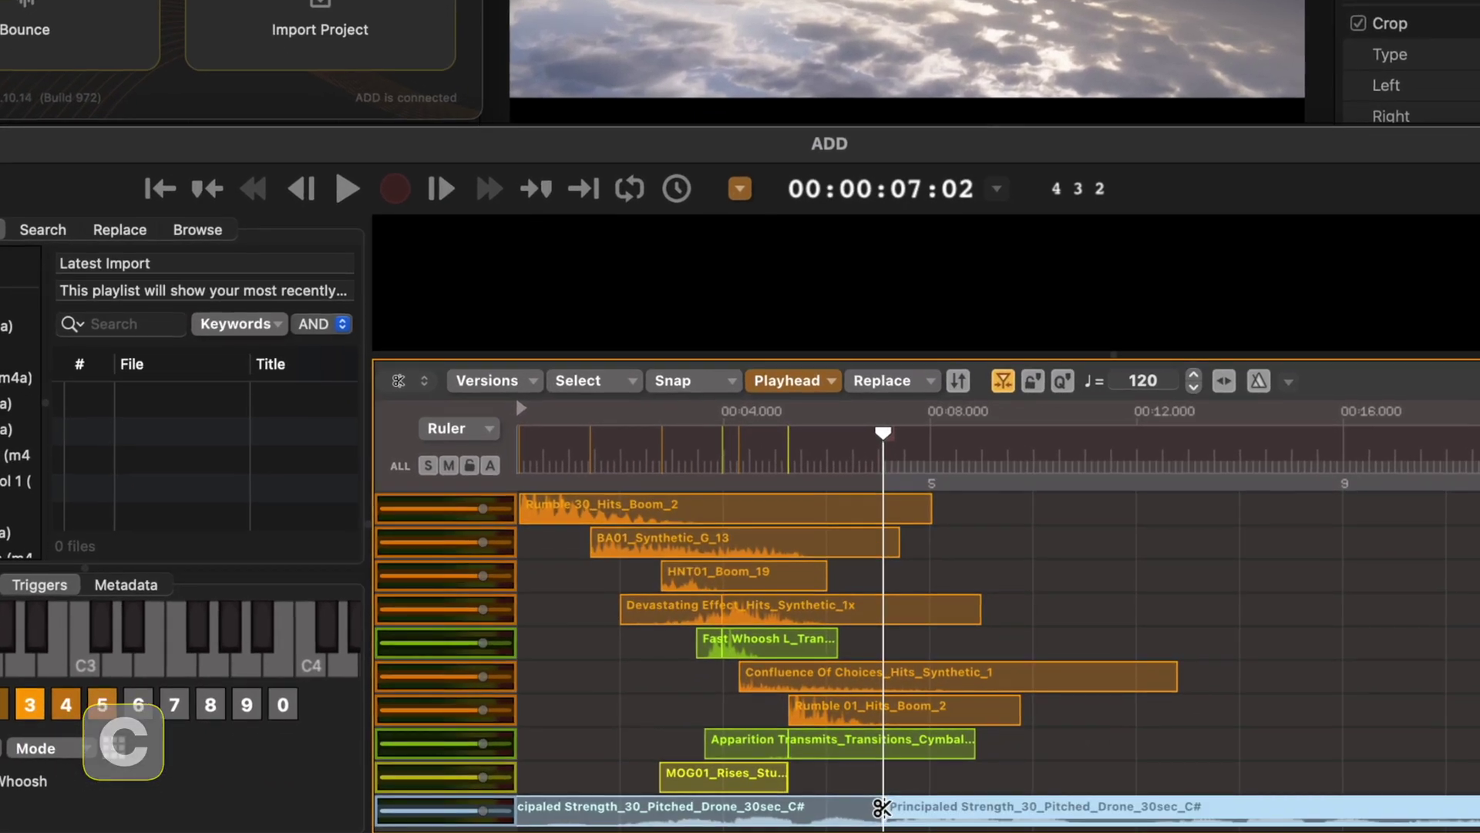
key("f")
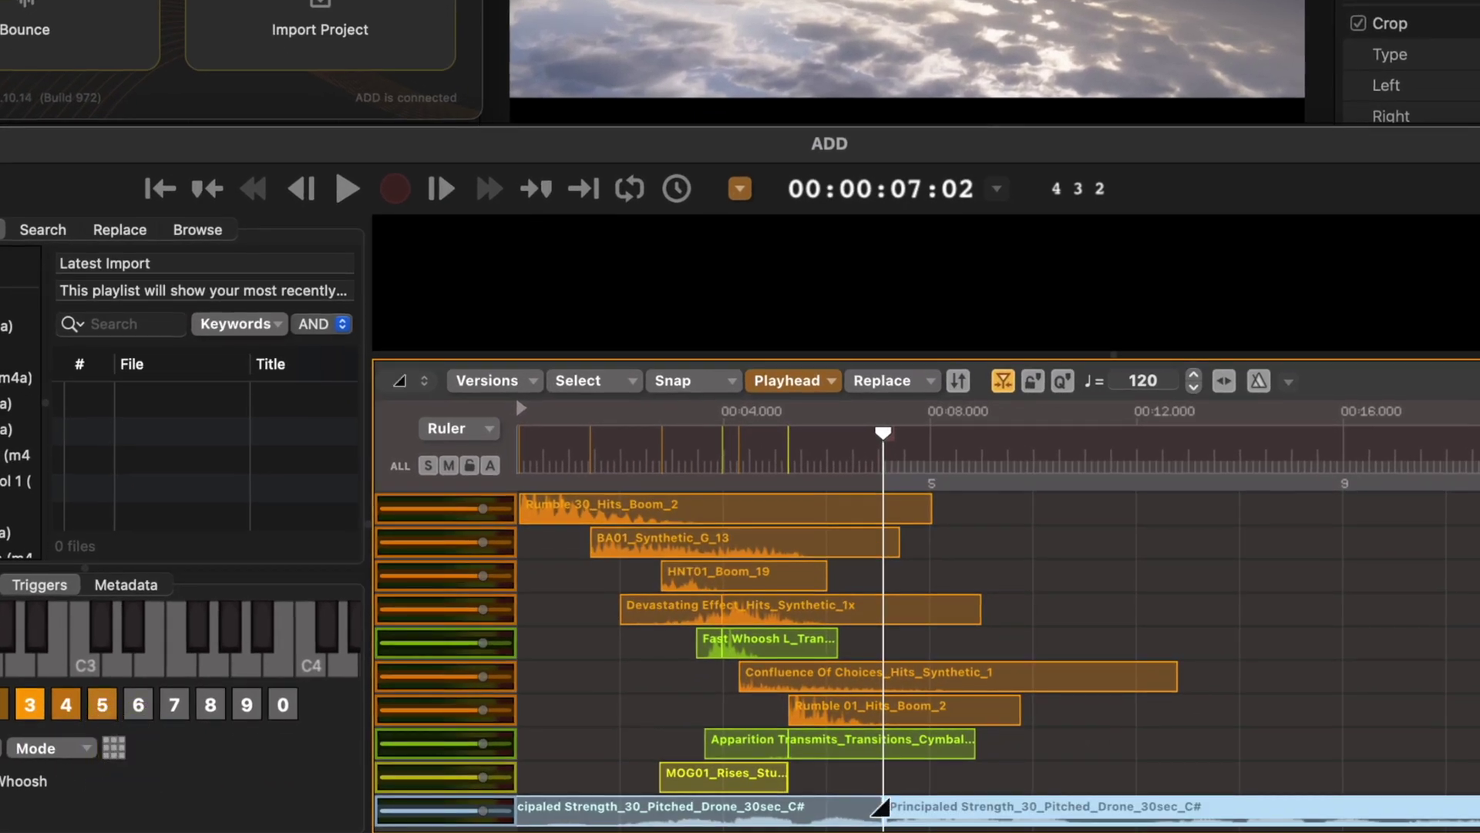
left_click_drag(881, 808, 840, 808)
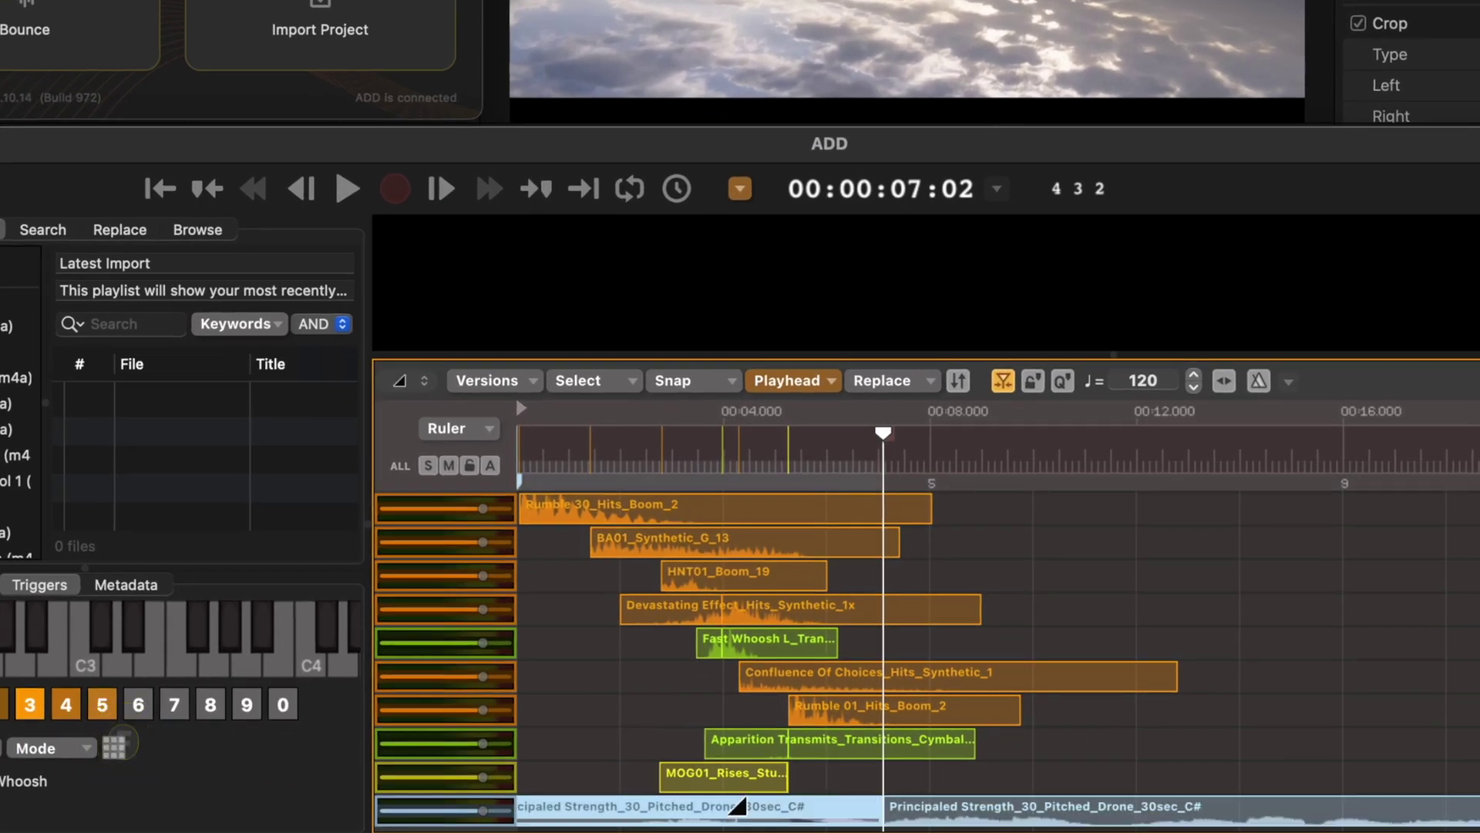
key("a")
key("Delete")
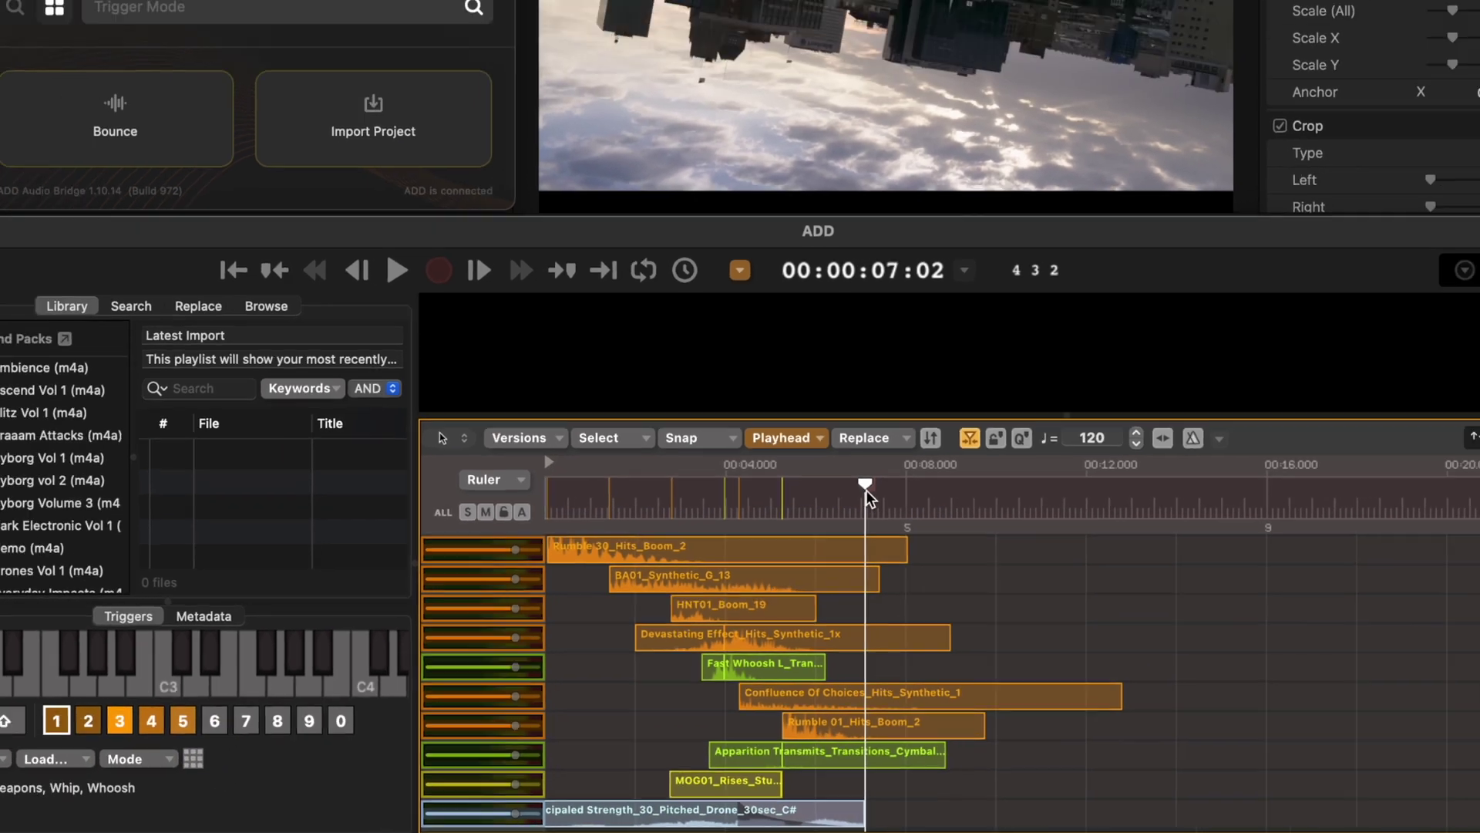
left_click_drag(883, 433, 498, 447)
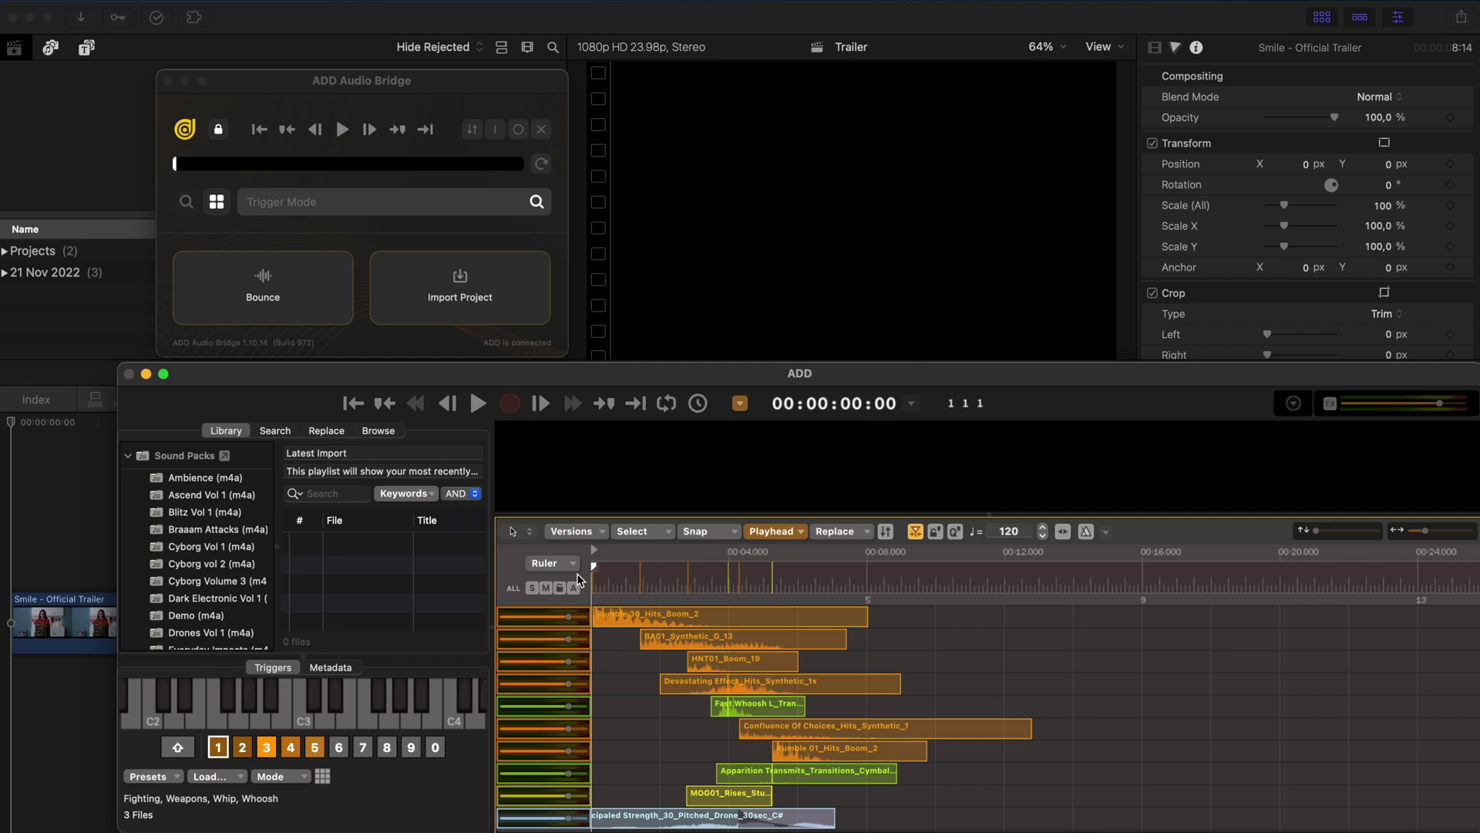
key("space")
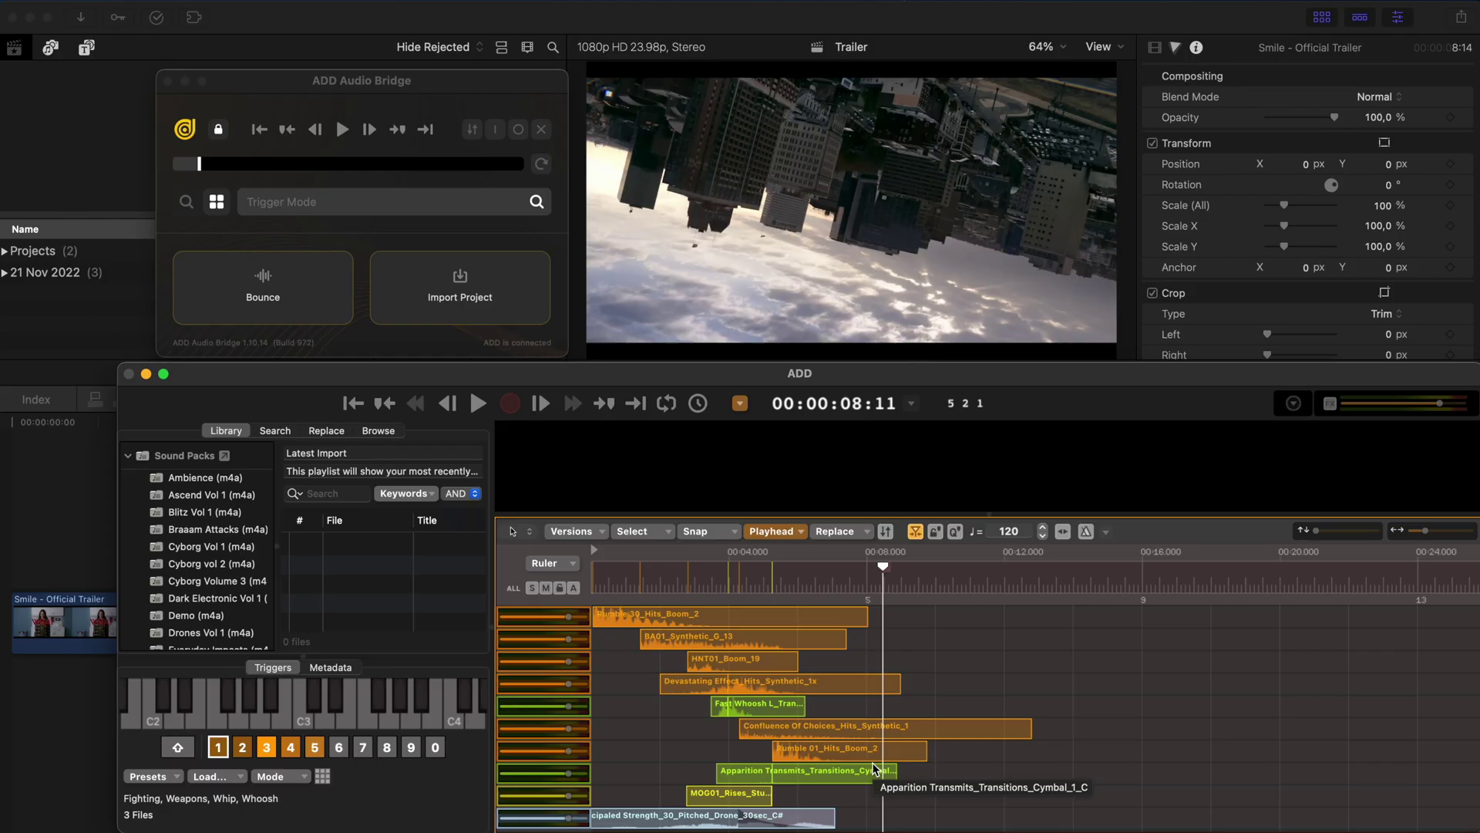
Step: Select all timeline clips with ⌘A and replace them with alternates using ⌘R
key("super+a")
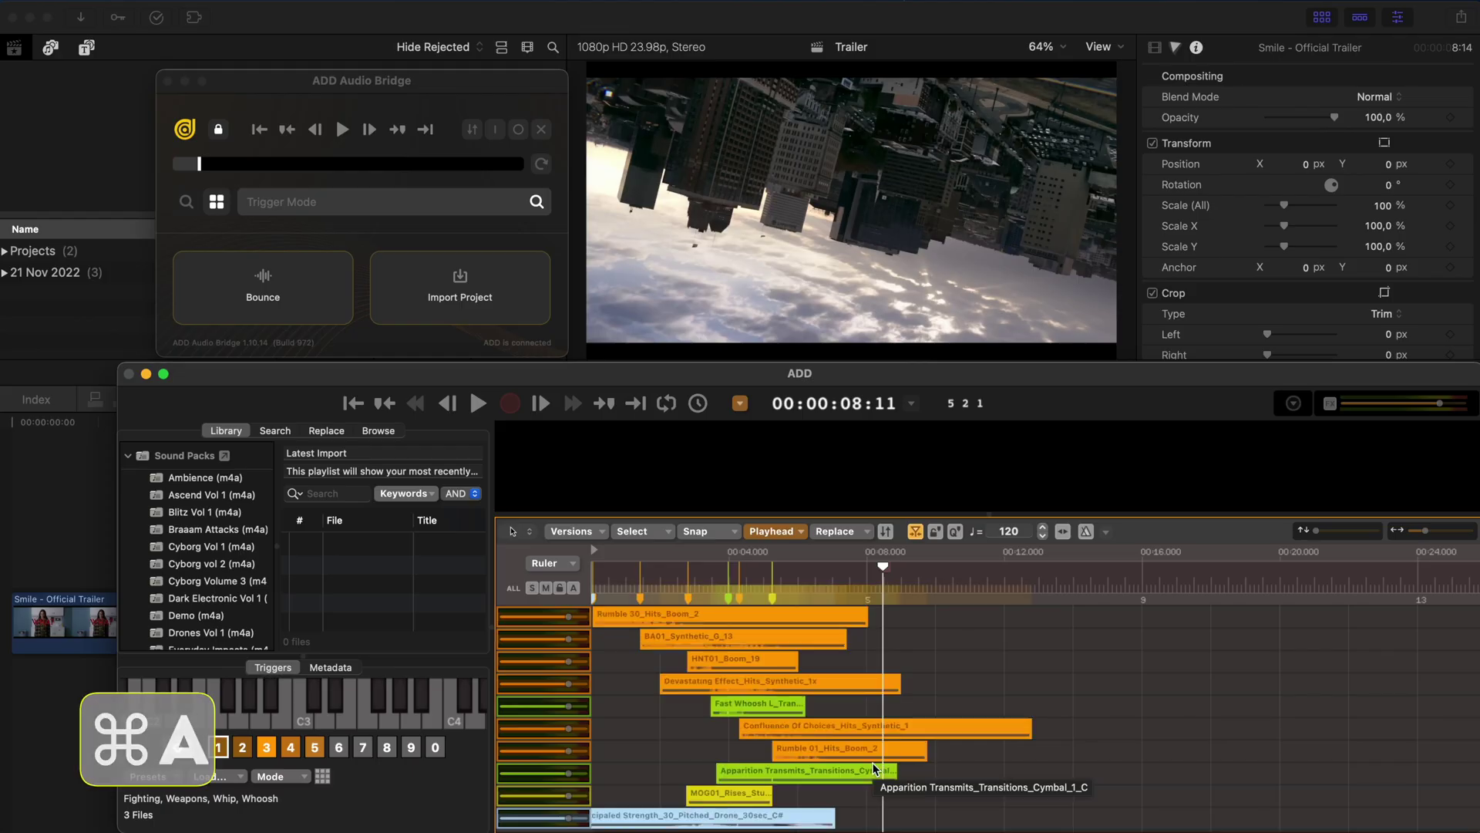
key("super+r")
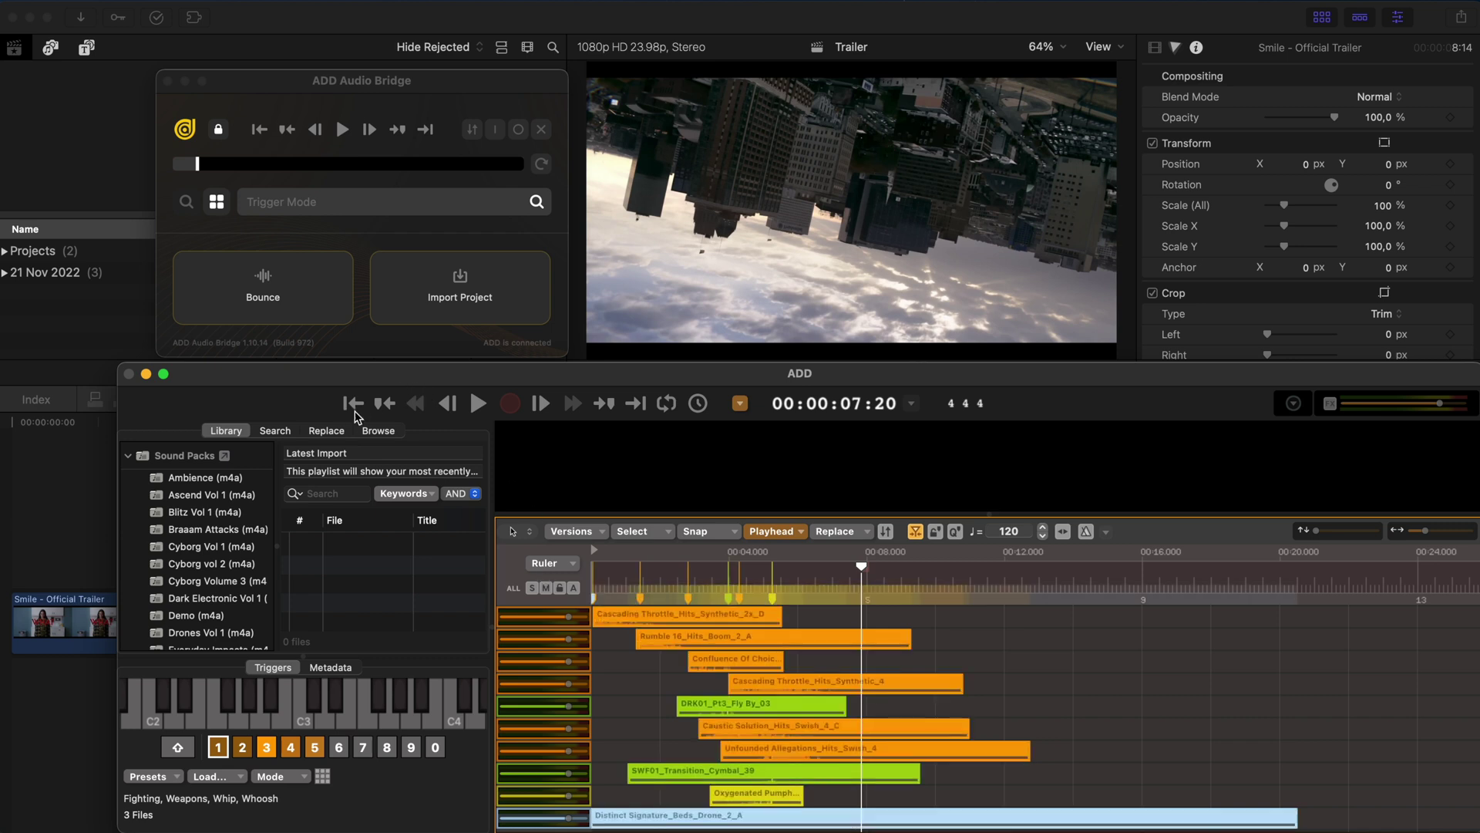
Step: Filter replacement sounds by the Dark feel and the Horror genre
left_click(327, 431)
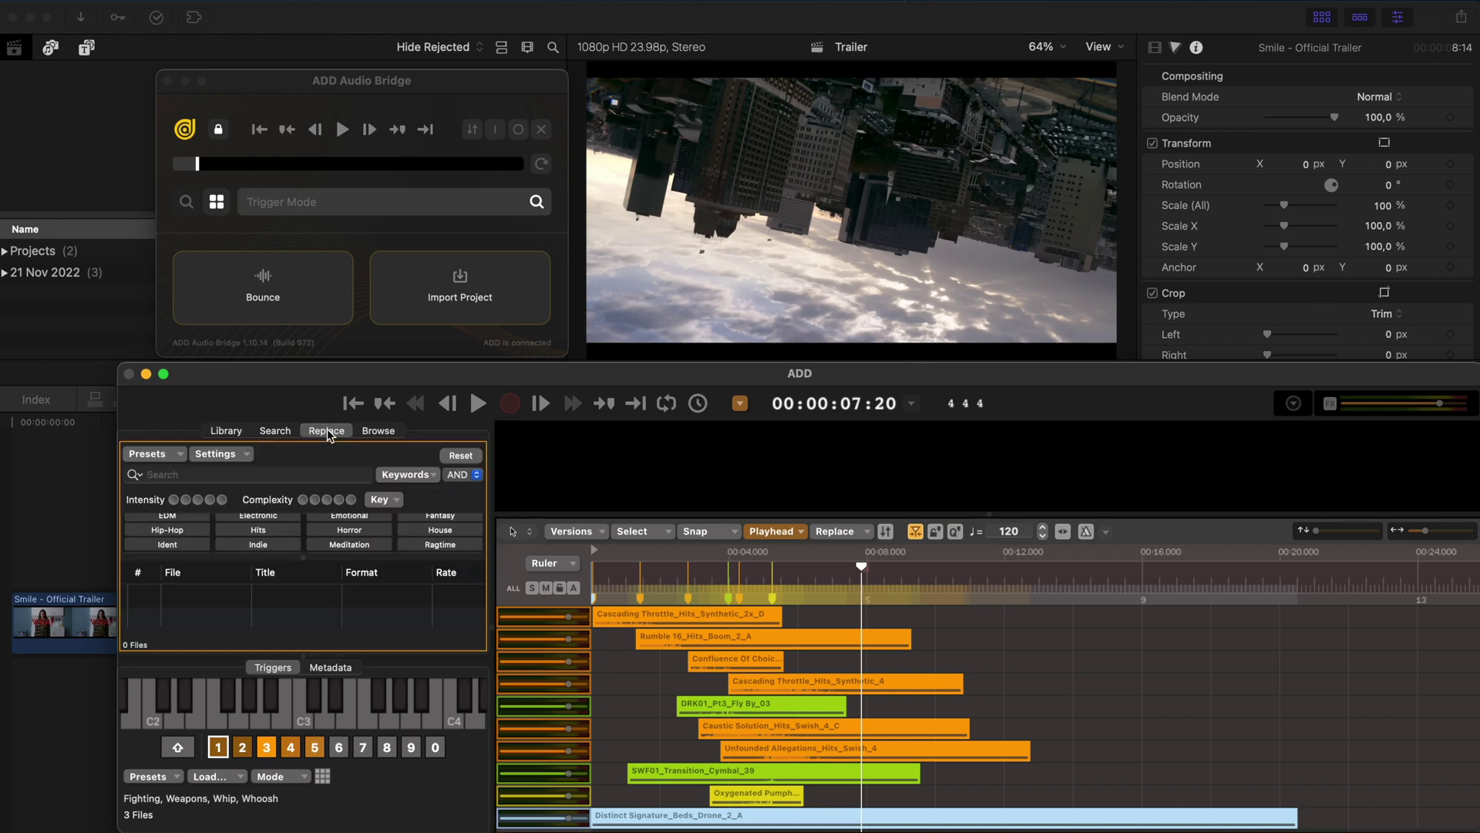
scroll(339, 528, "up", 10)
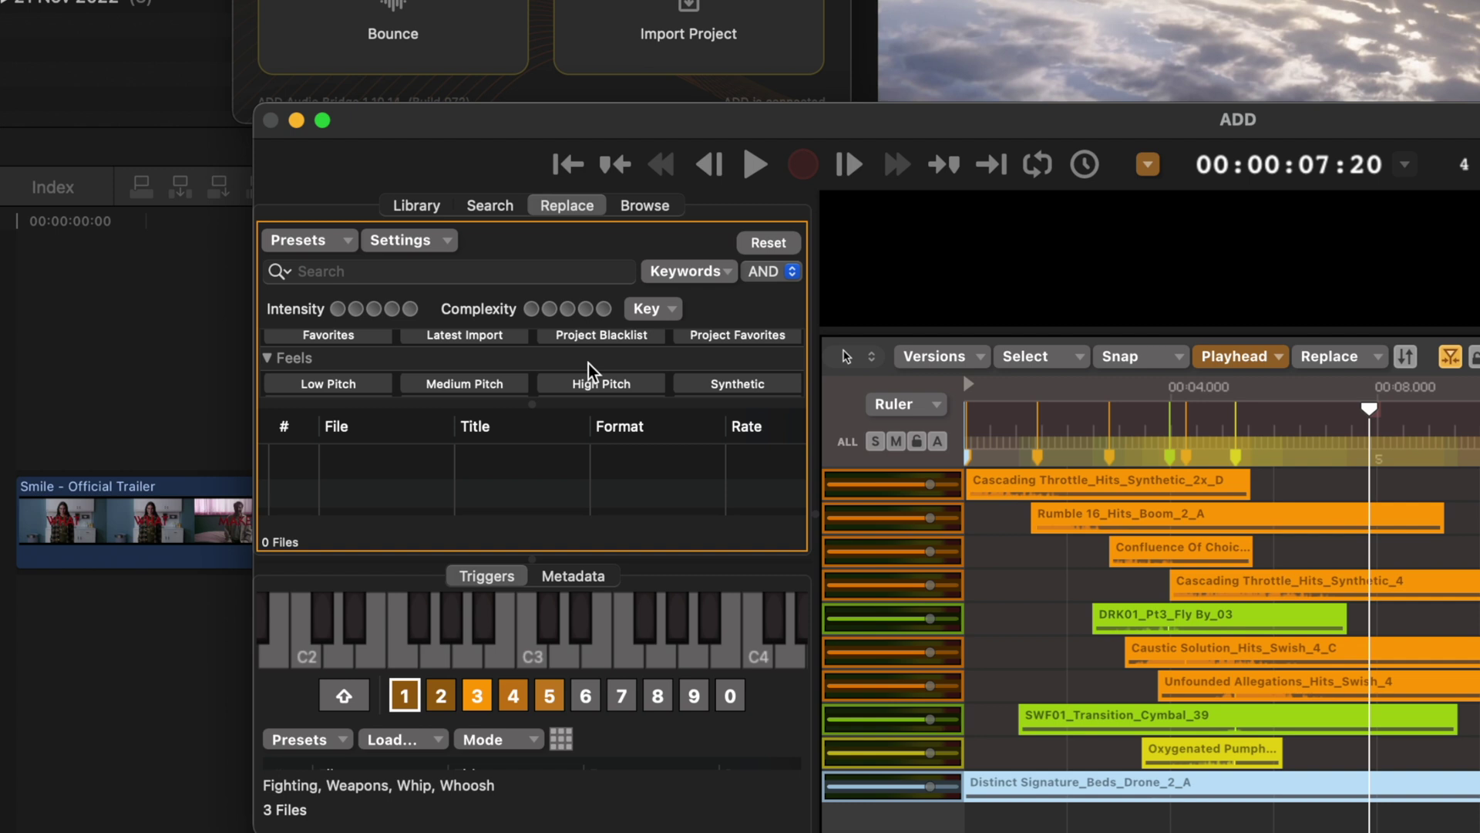
scroll(590, 370, "down", 3)
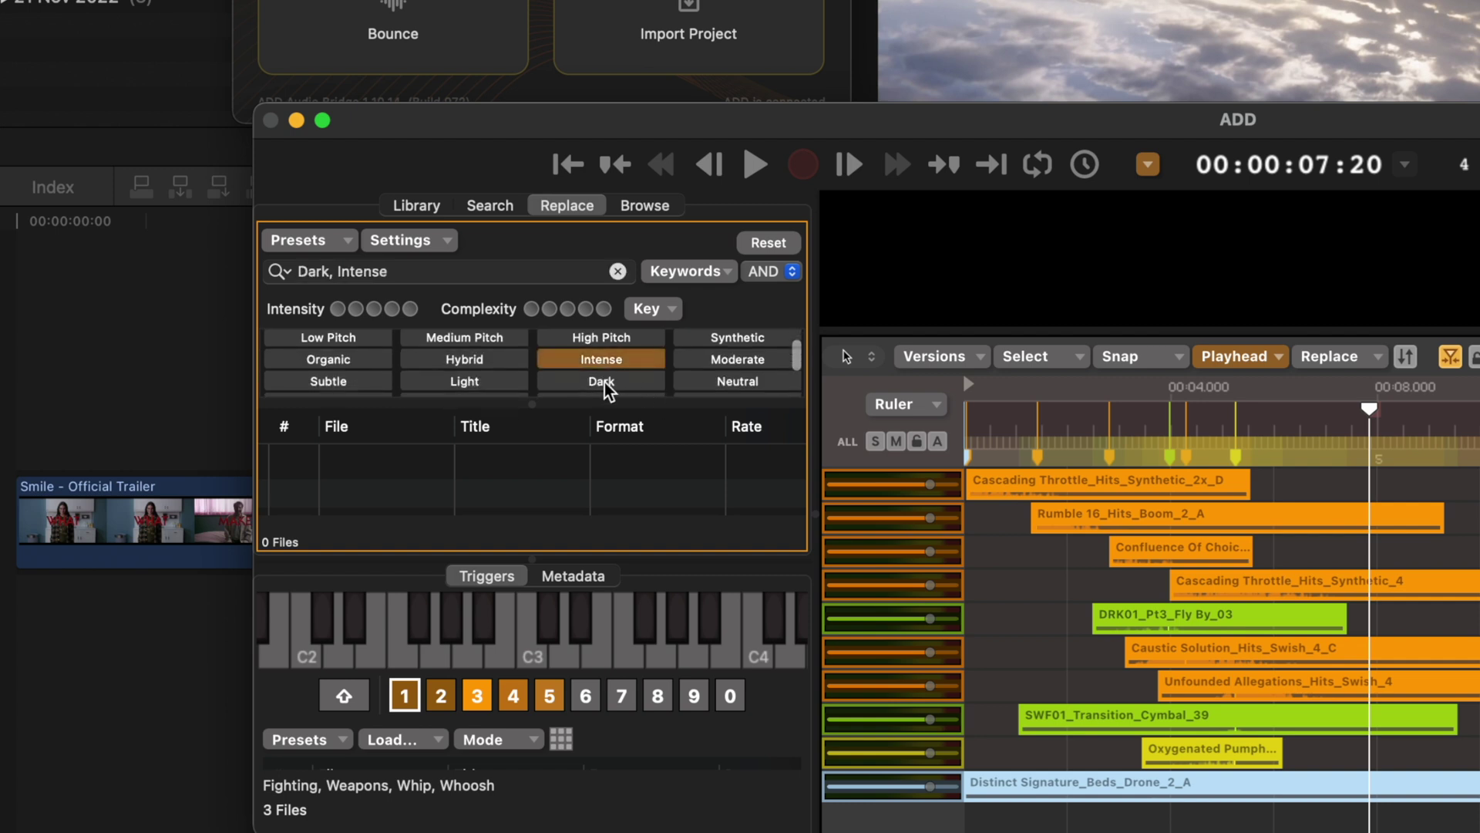
left_click(601, 381)
scroll(613, 370, "down", 5)
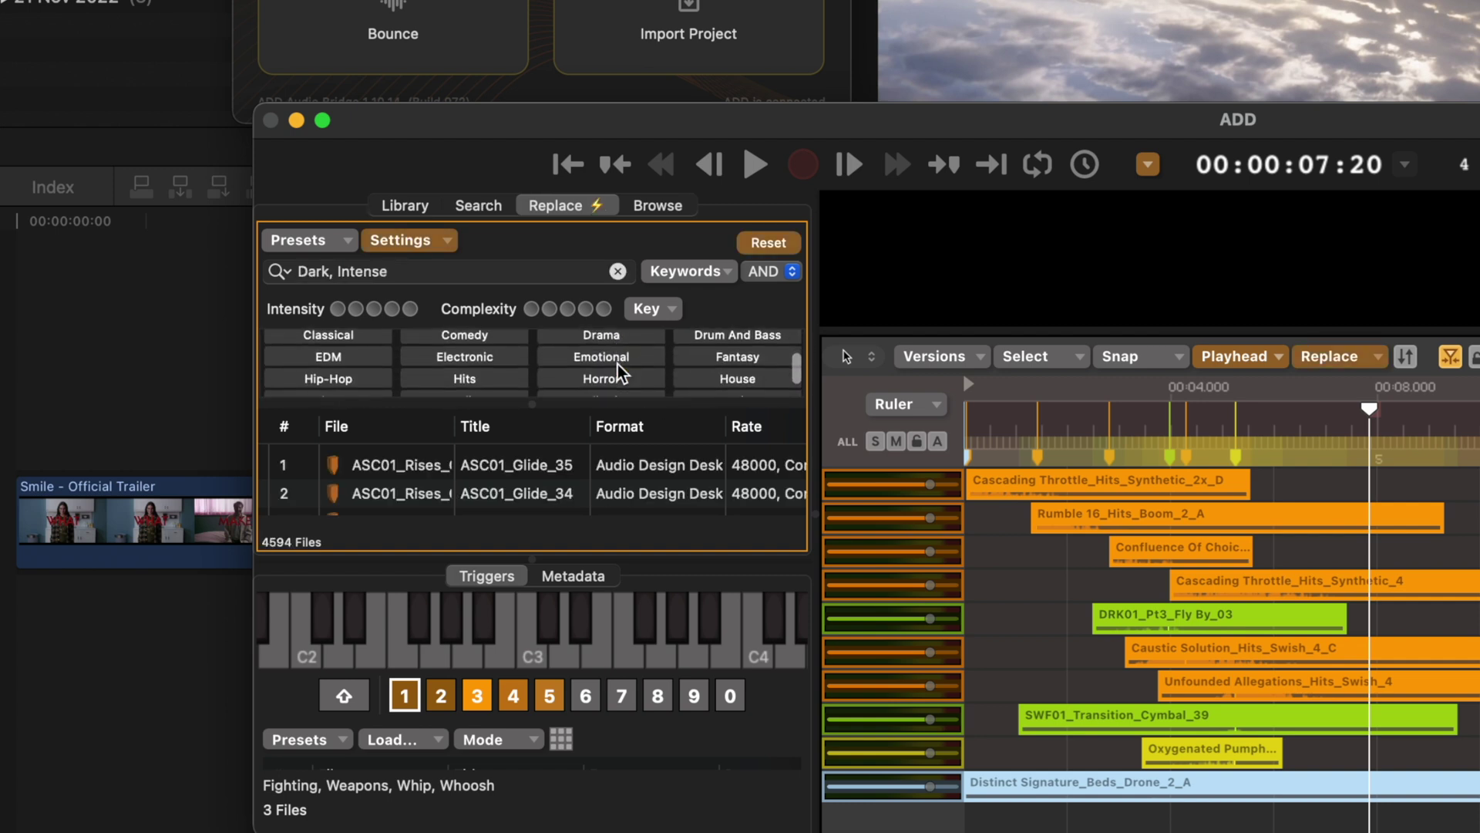
left_click(603, 368)
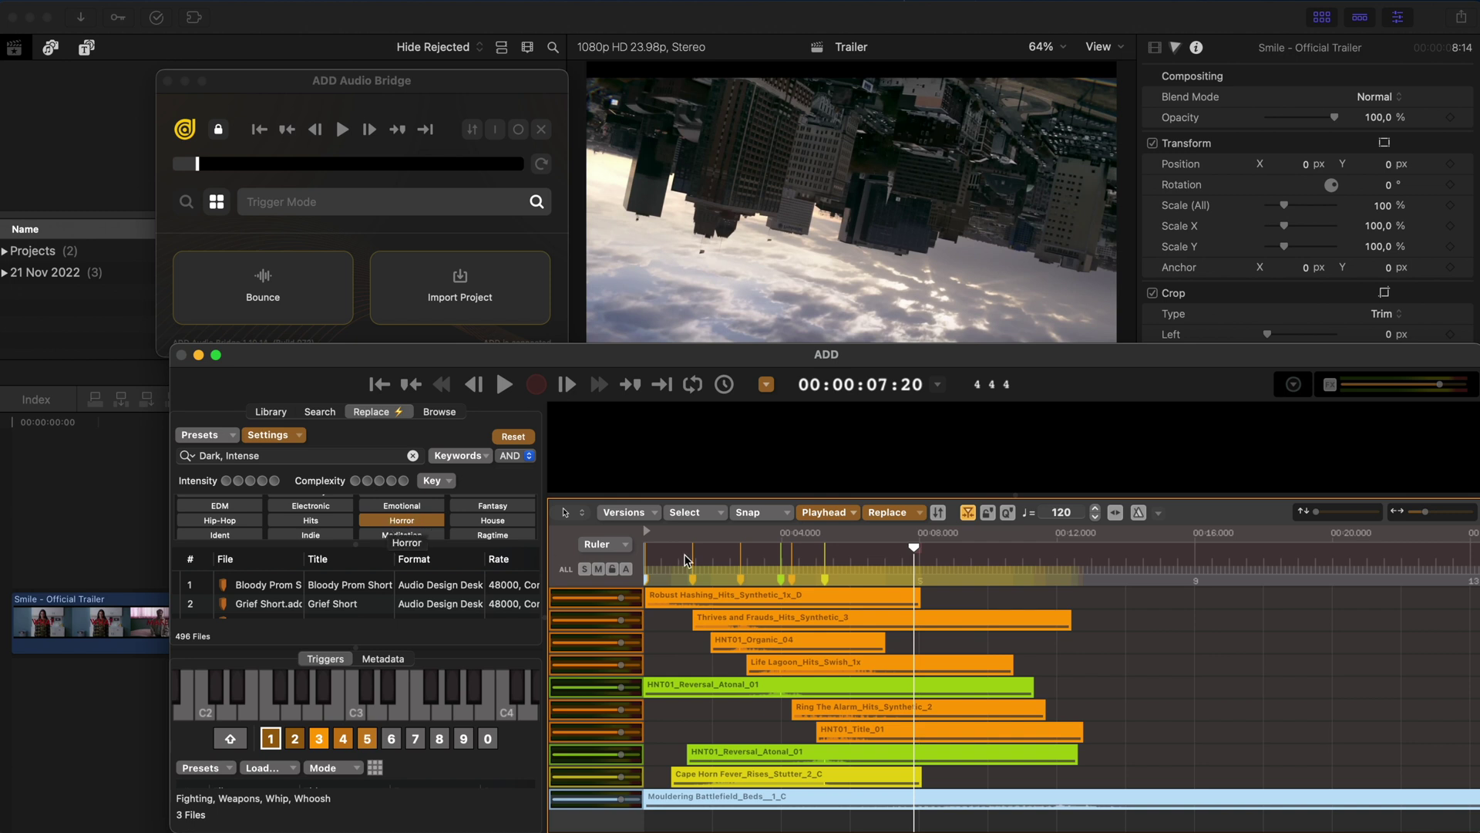
Step: Play the rescored trailer from the start
left_click_drag(755, 559, 604, 552)
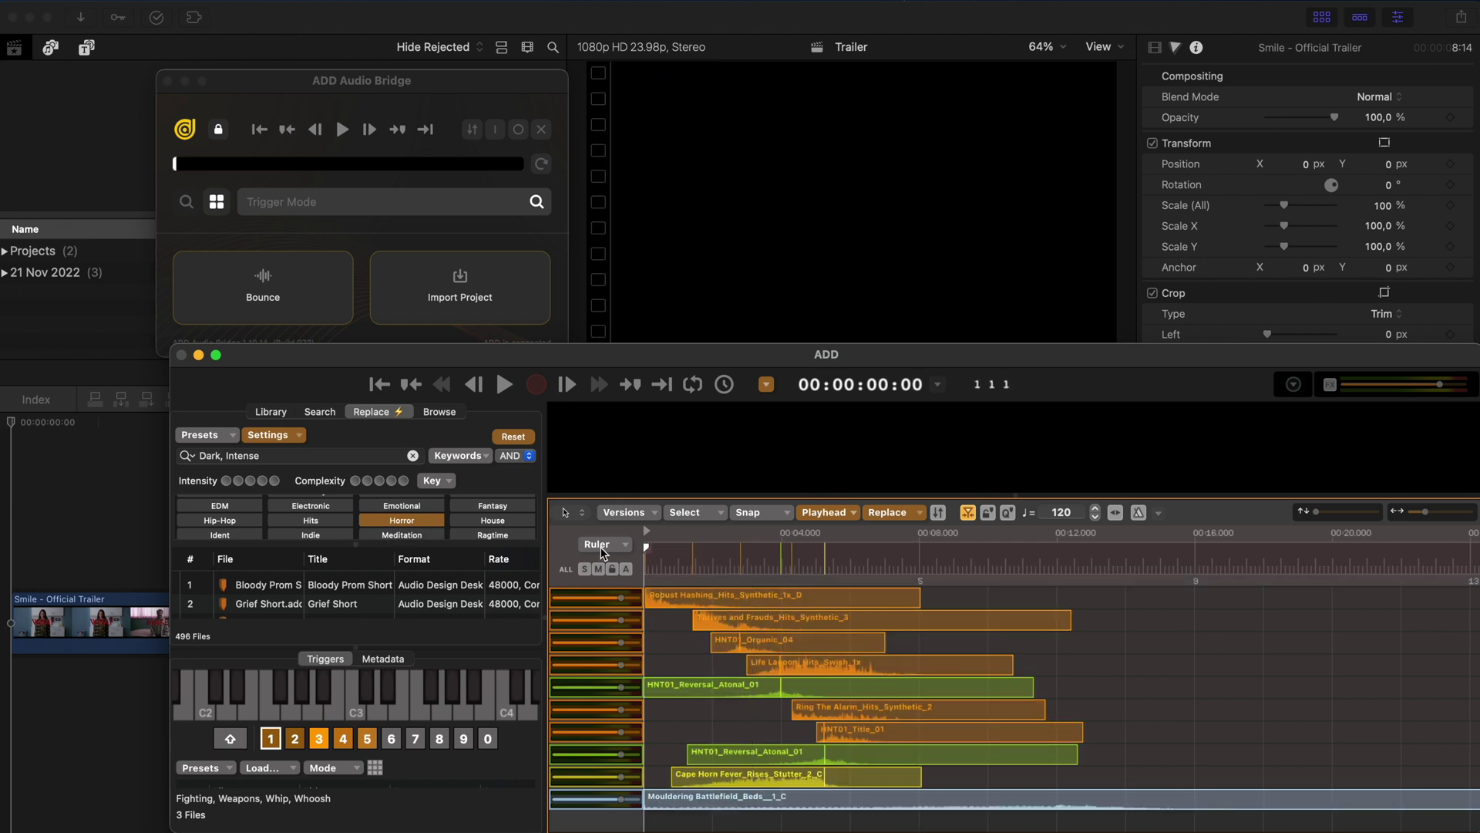
key("space")
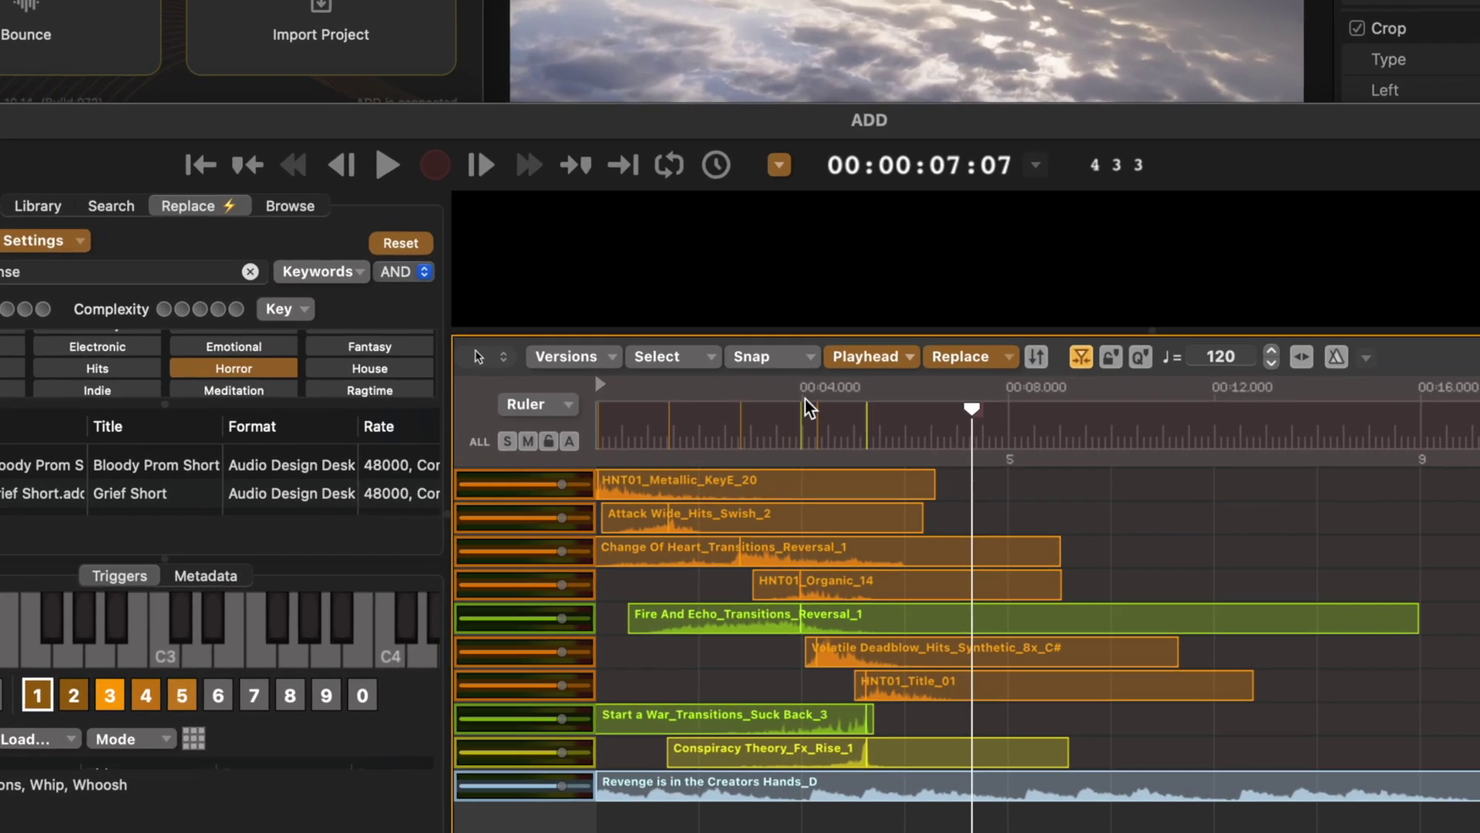
left_click(710, 512)
Step: Select all hit clips and raise Intensity to its maximum fifth level to regenerate them
mouse_move(679, 411)
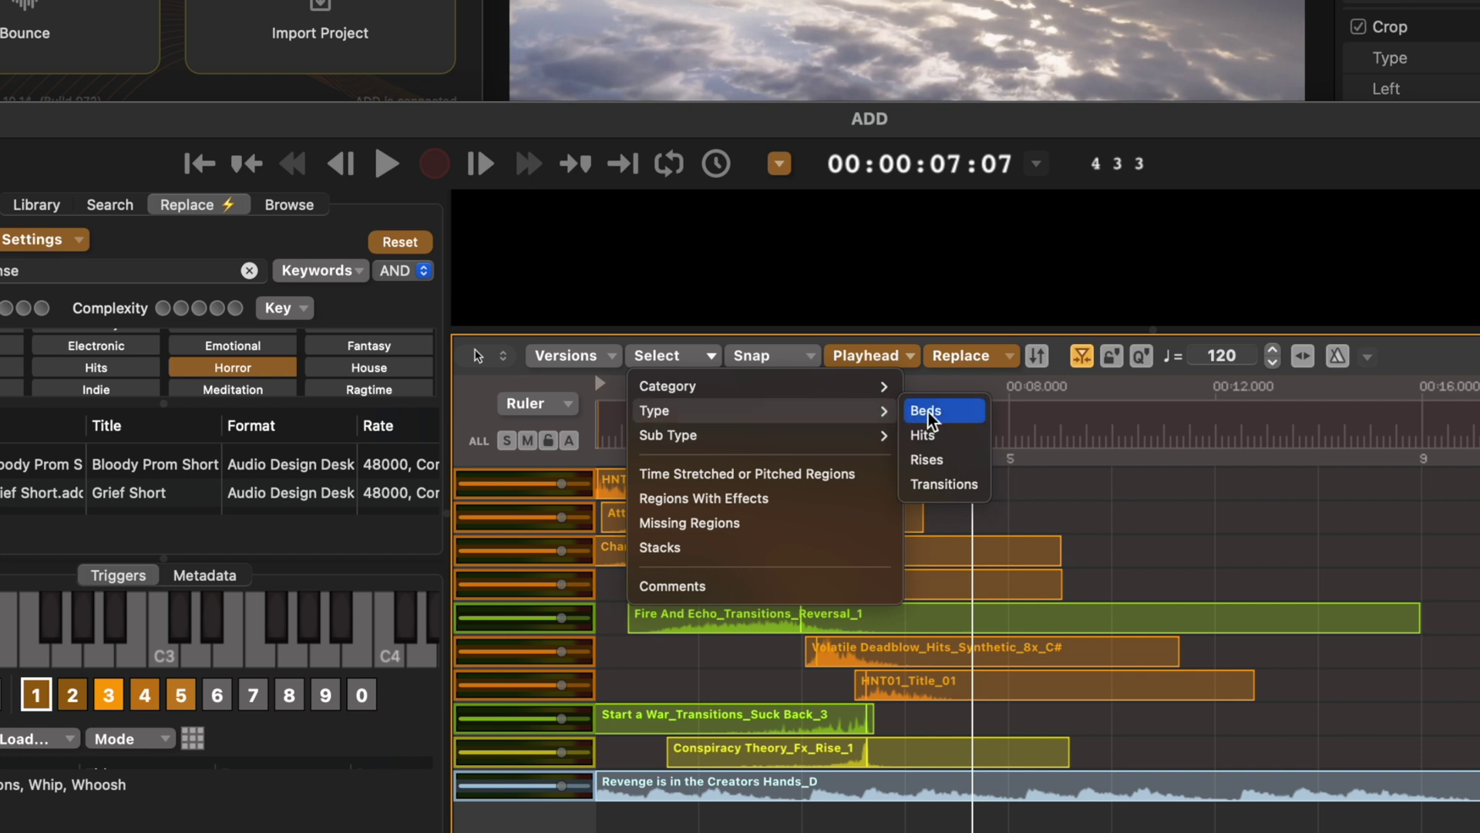
left_click(935, 435)
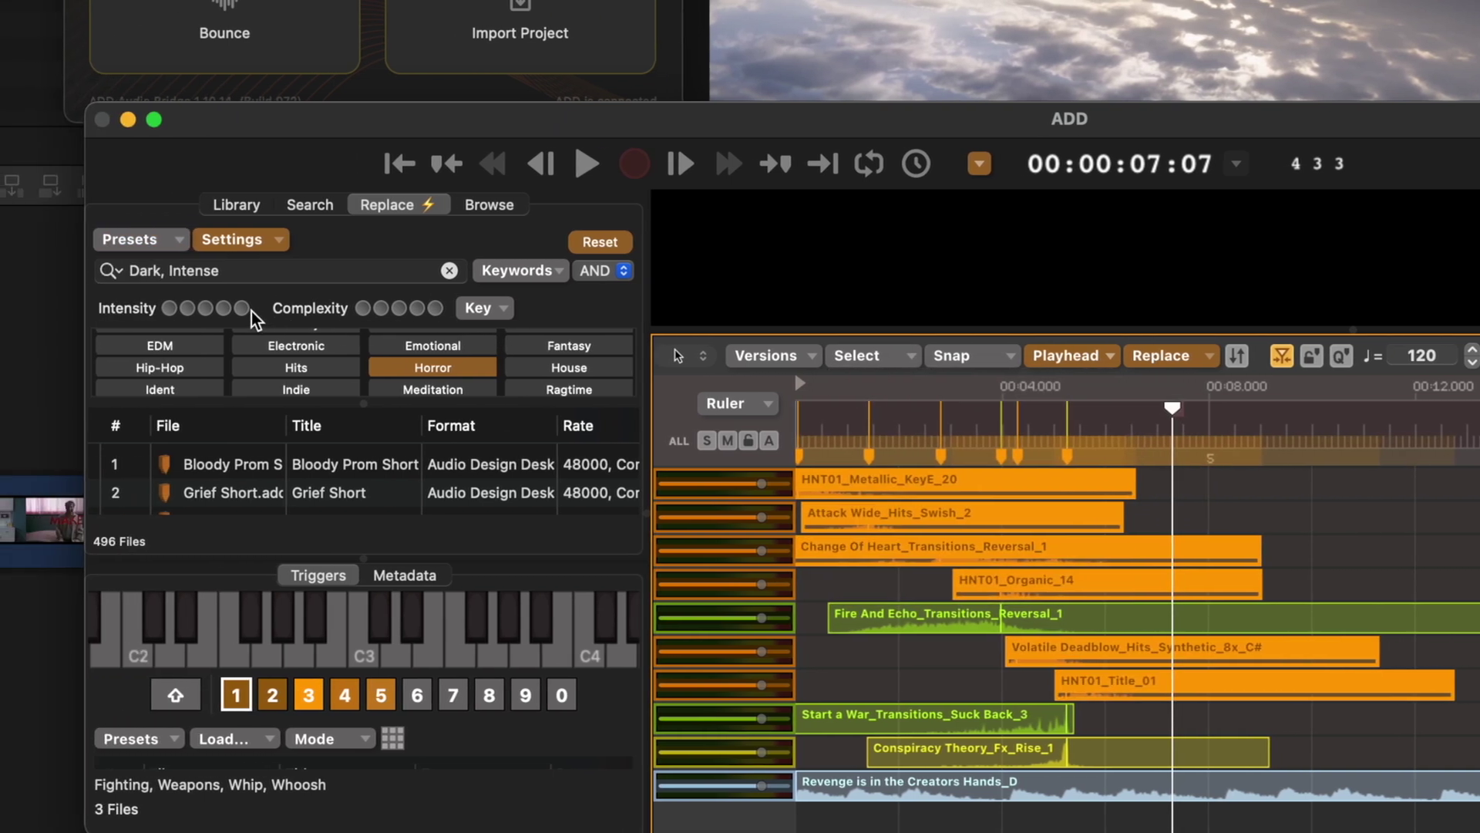
left_click(243, 308)
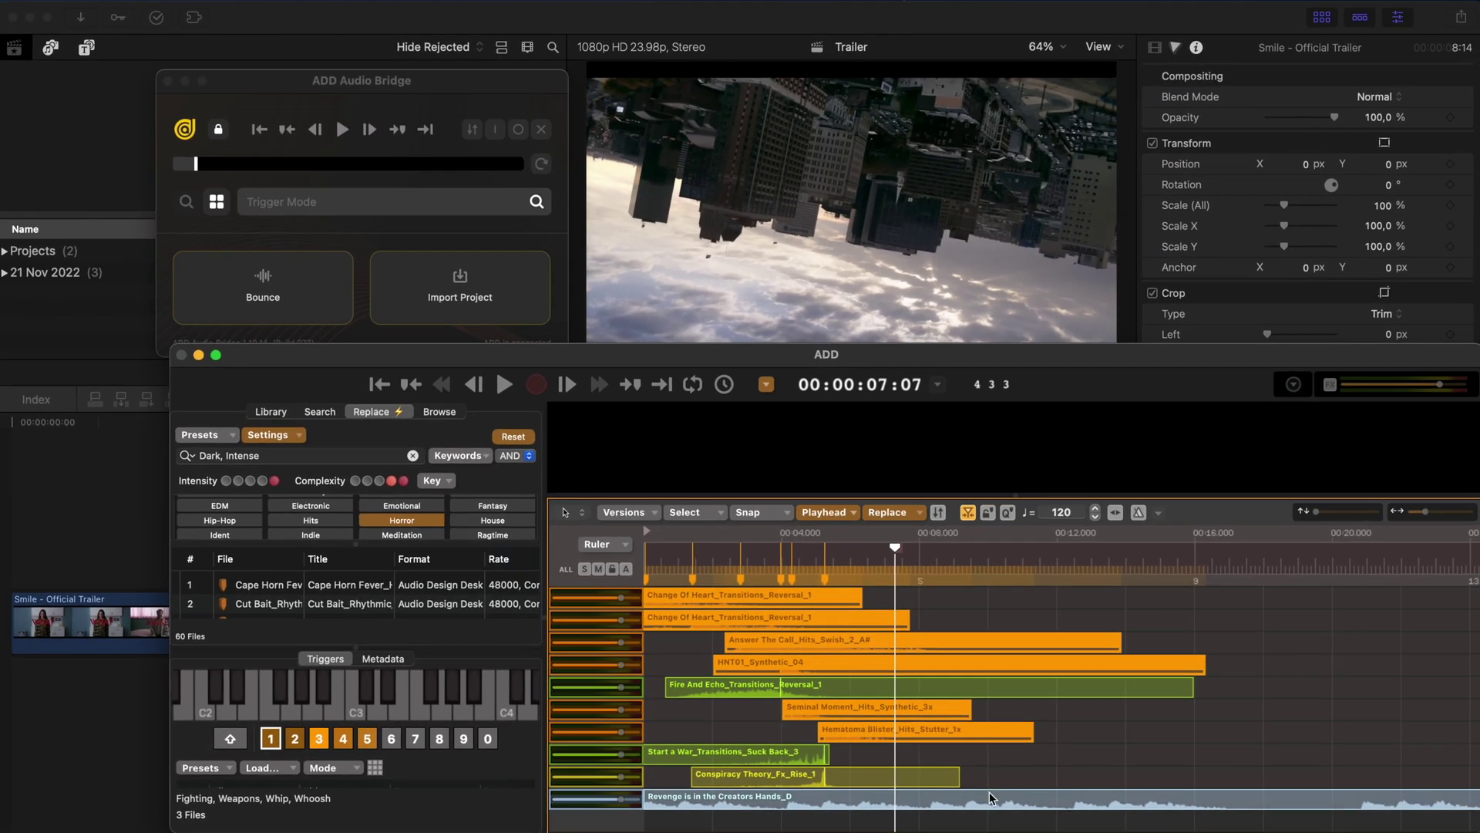
left_click(980, 799)
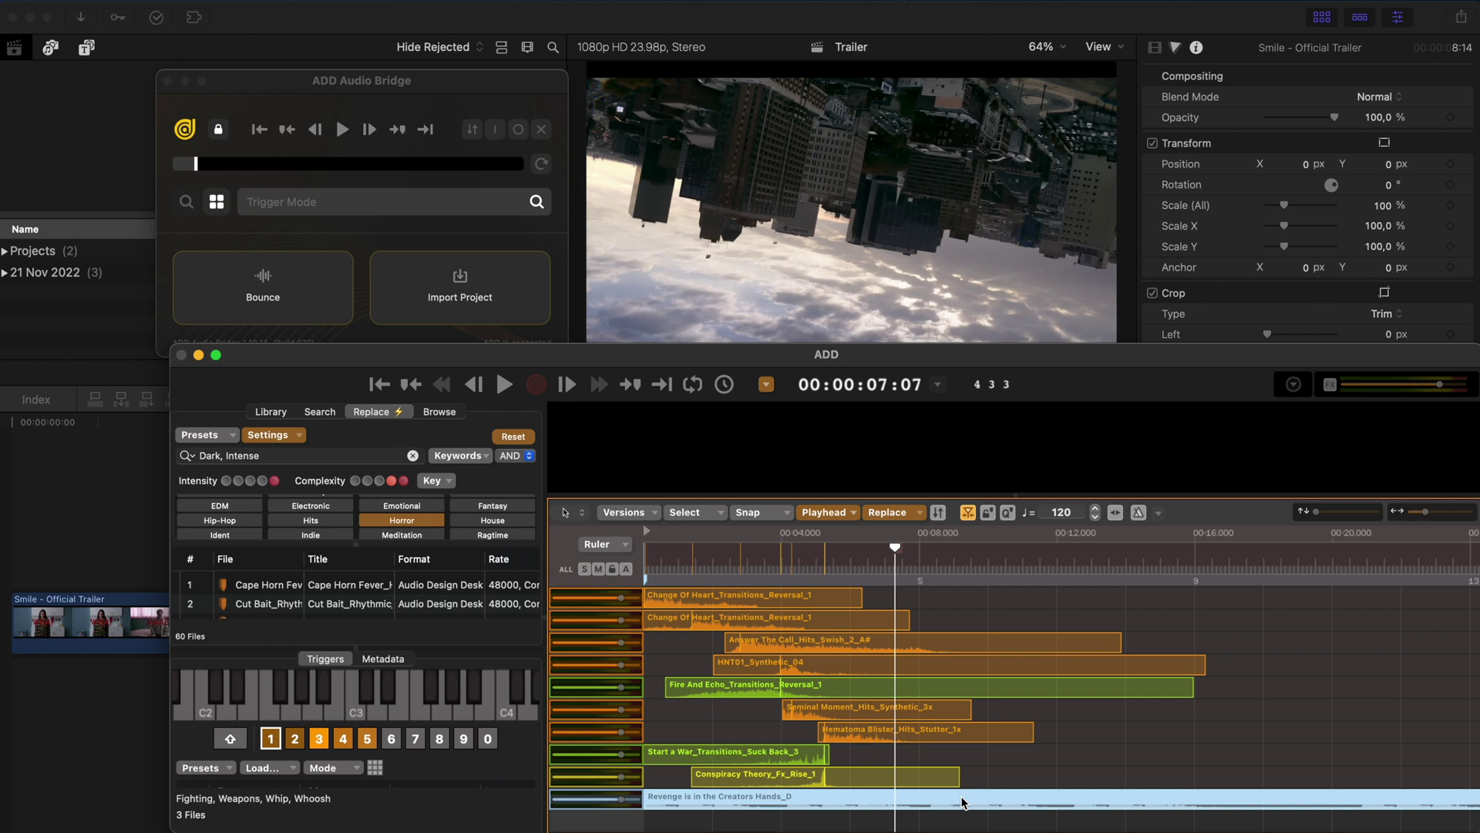
Step: Audition Pulse beds like Principled Strength and Pulse Of The New Dimension_C as music replacements
key("shift+r")
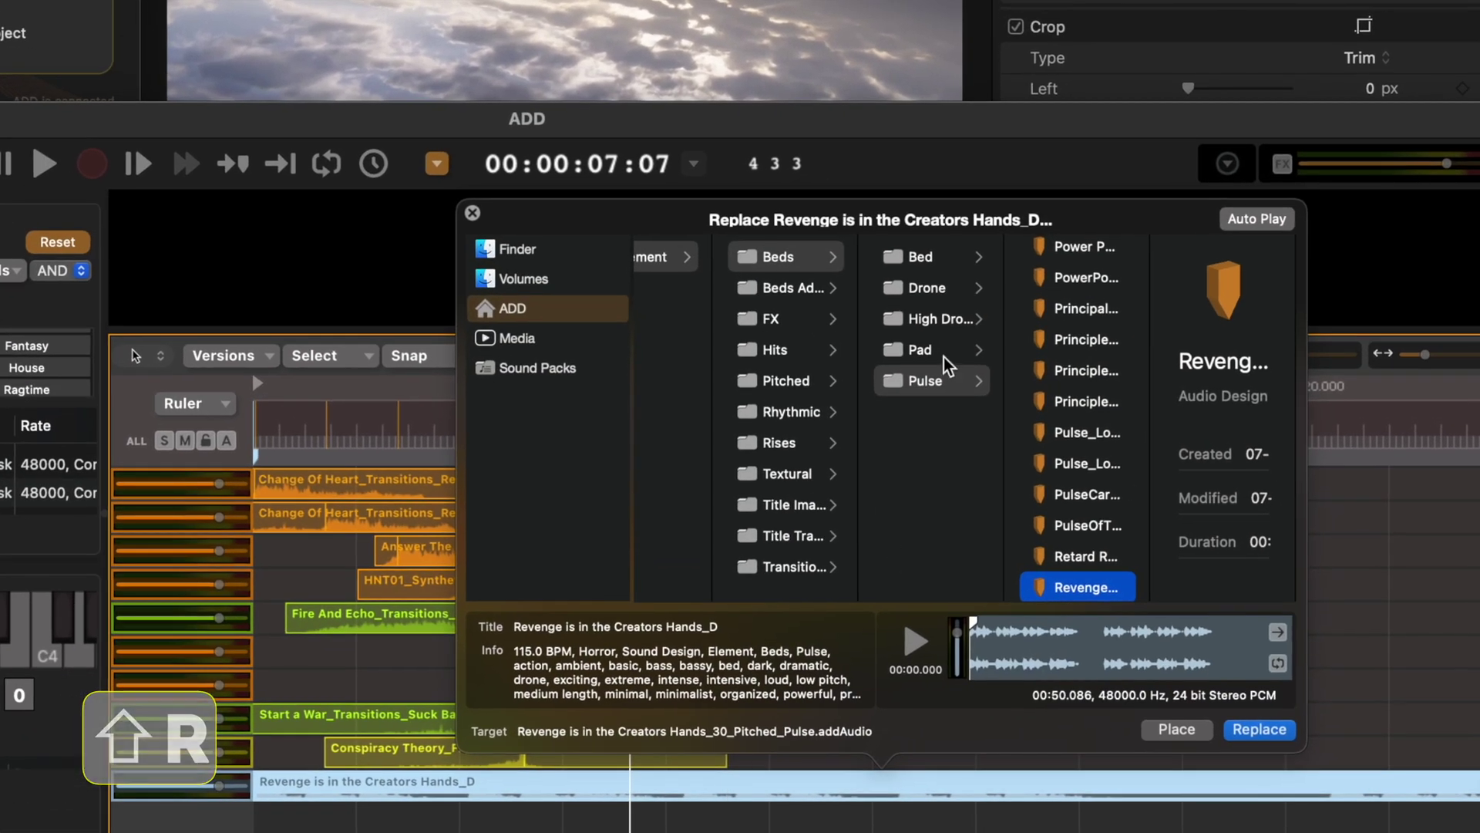
left_click(1071, 401)
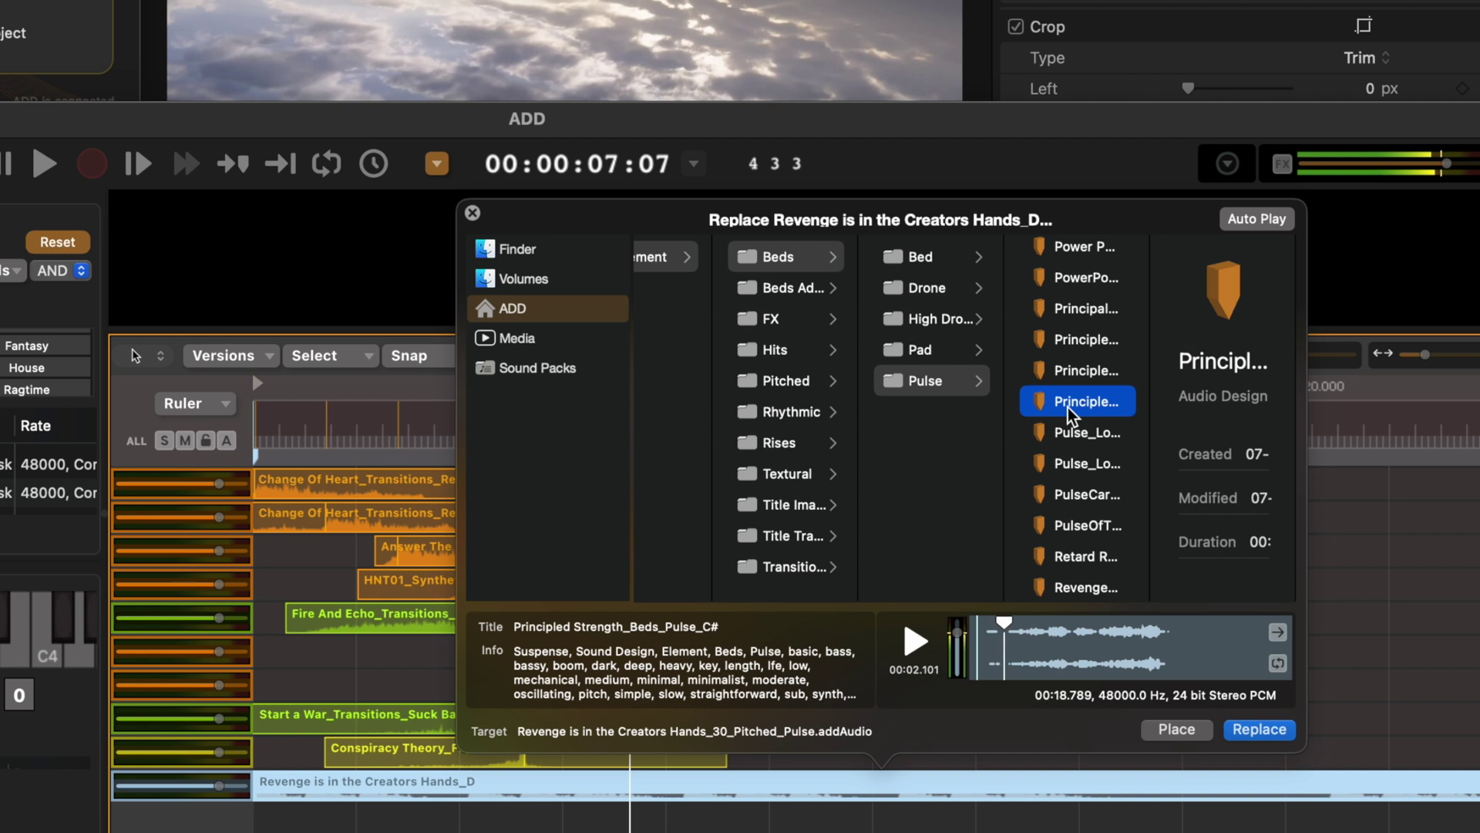
left_click(1074, 347)
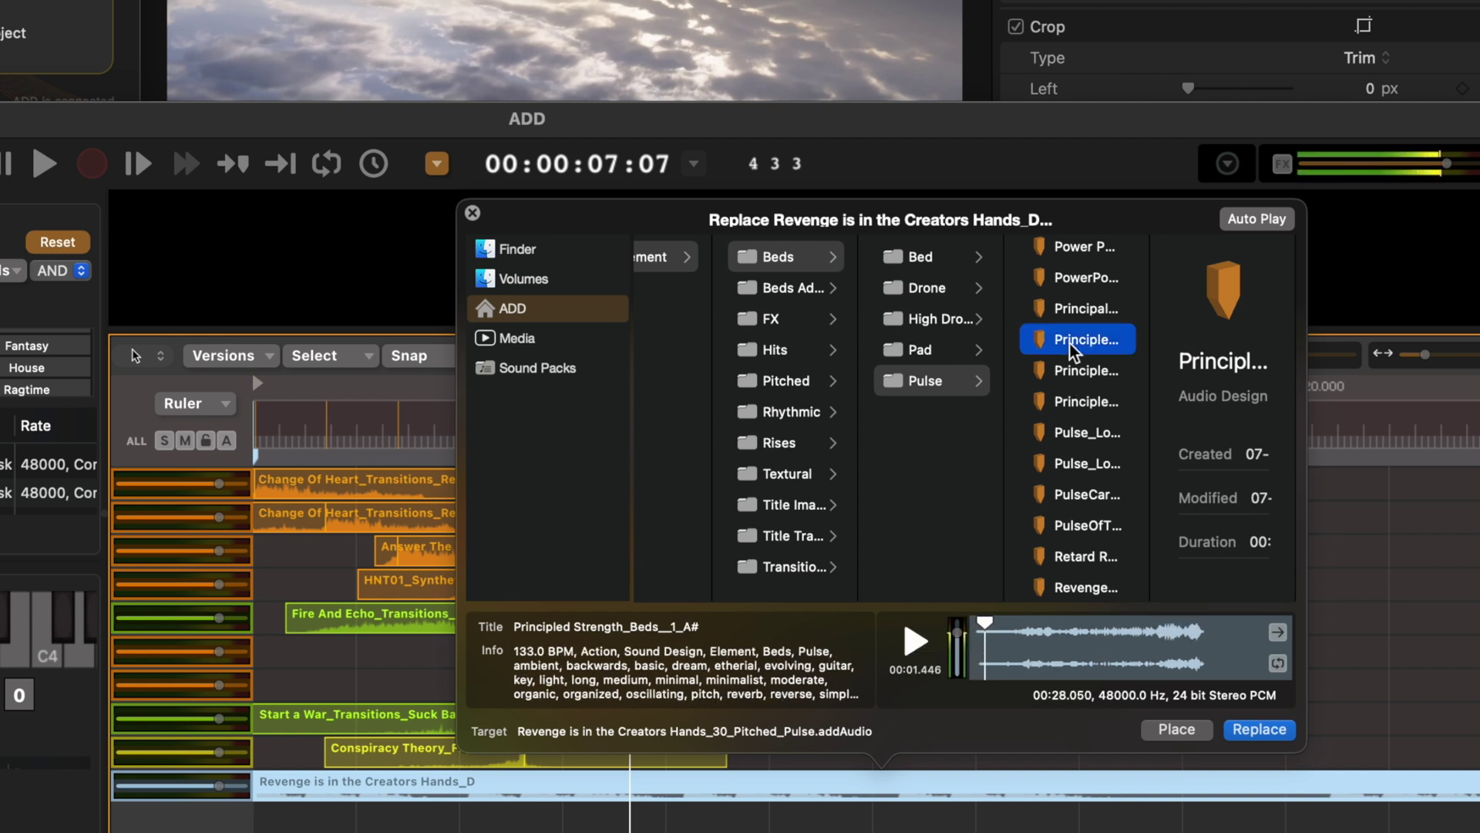
left_click(1086, 528)
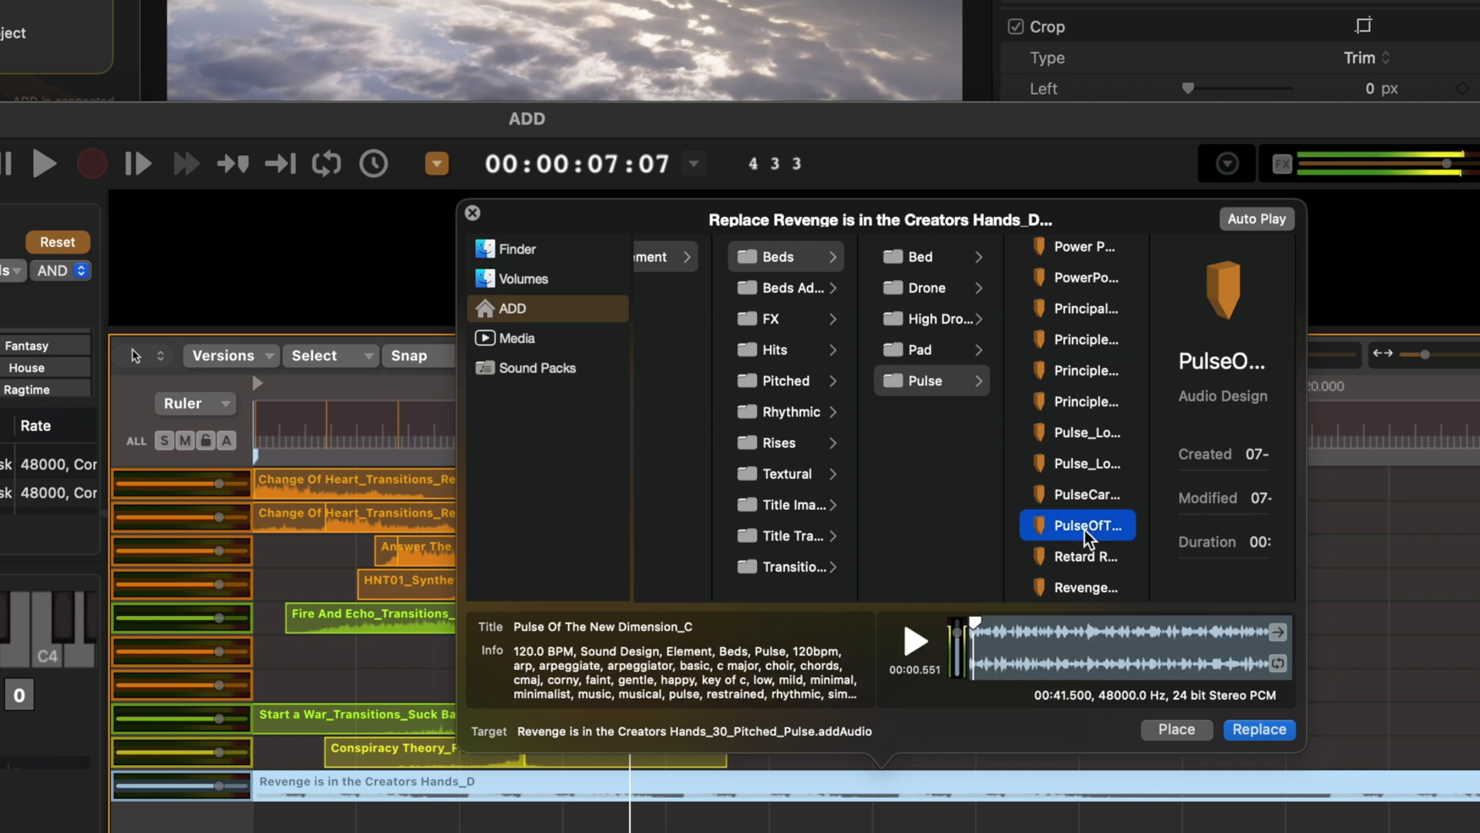
left_click(1087, 584)
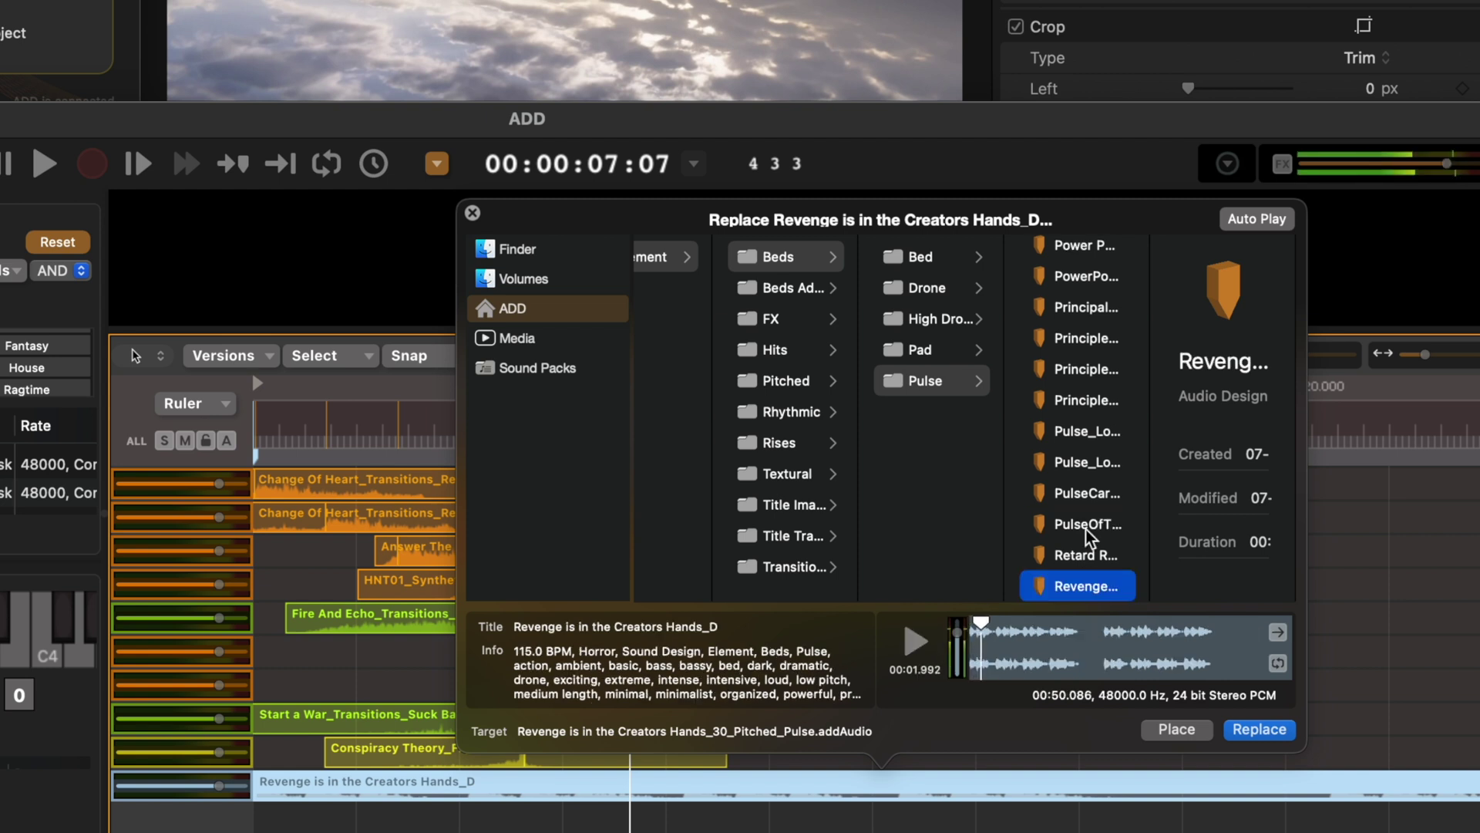
left_click(1091, 245)
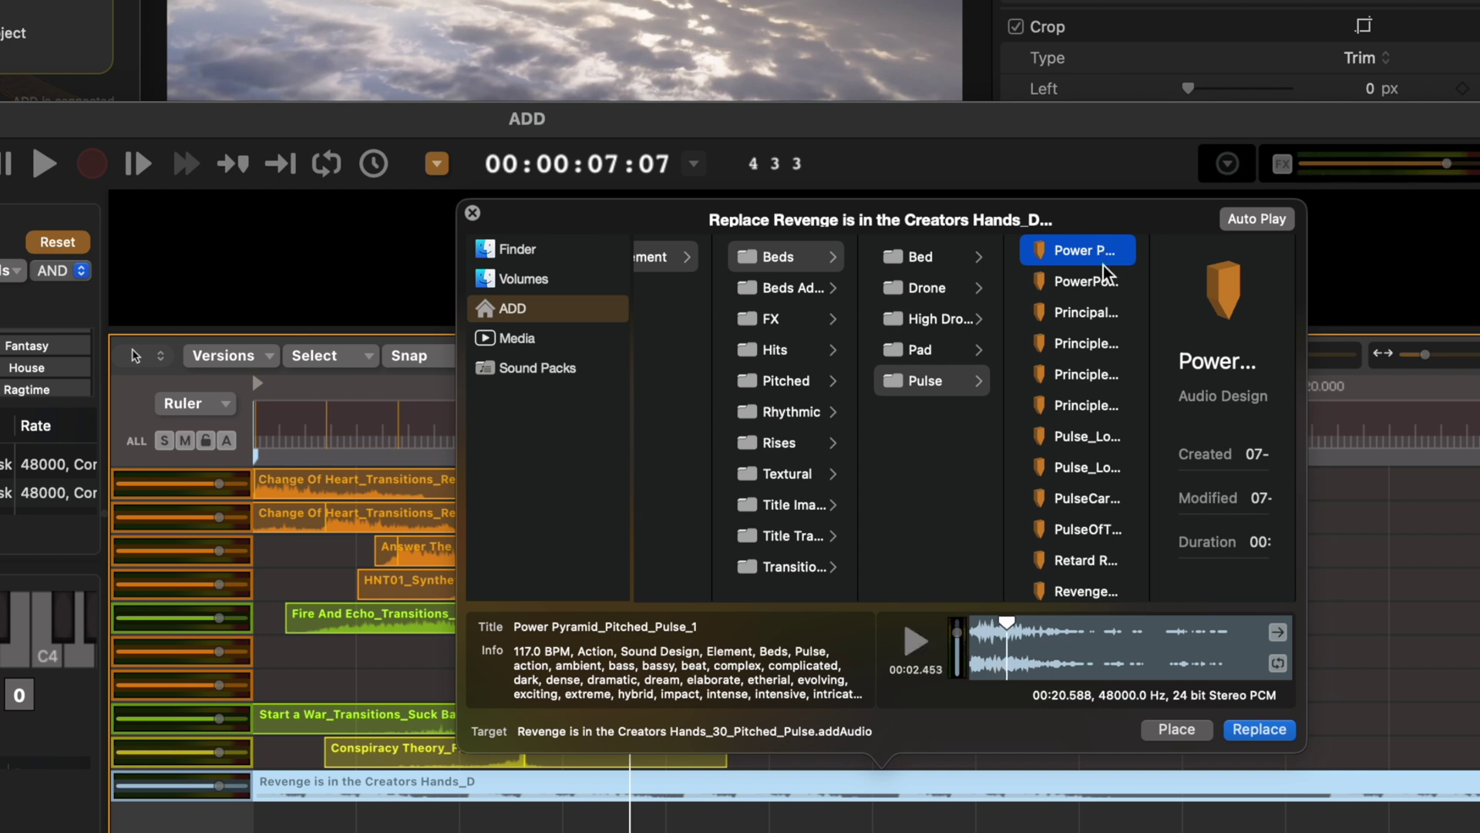
Step: Replace the music with Power Pyramid_Pitched_Pulse_1 and play it, stopping at 06:18
left_click(1262, 728)
left_click(512, 422)
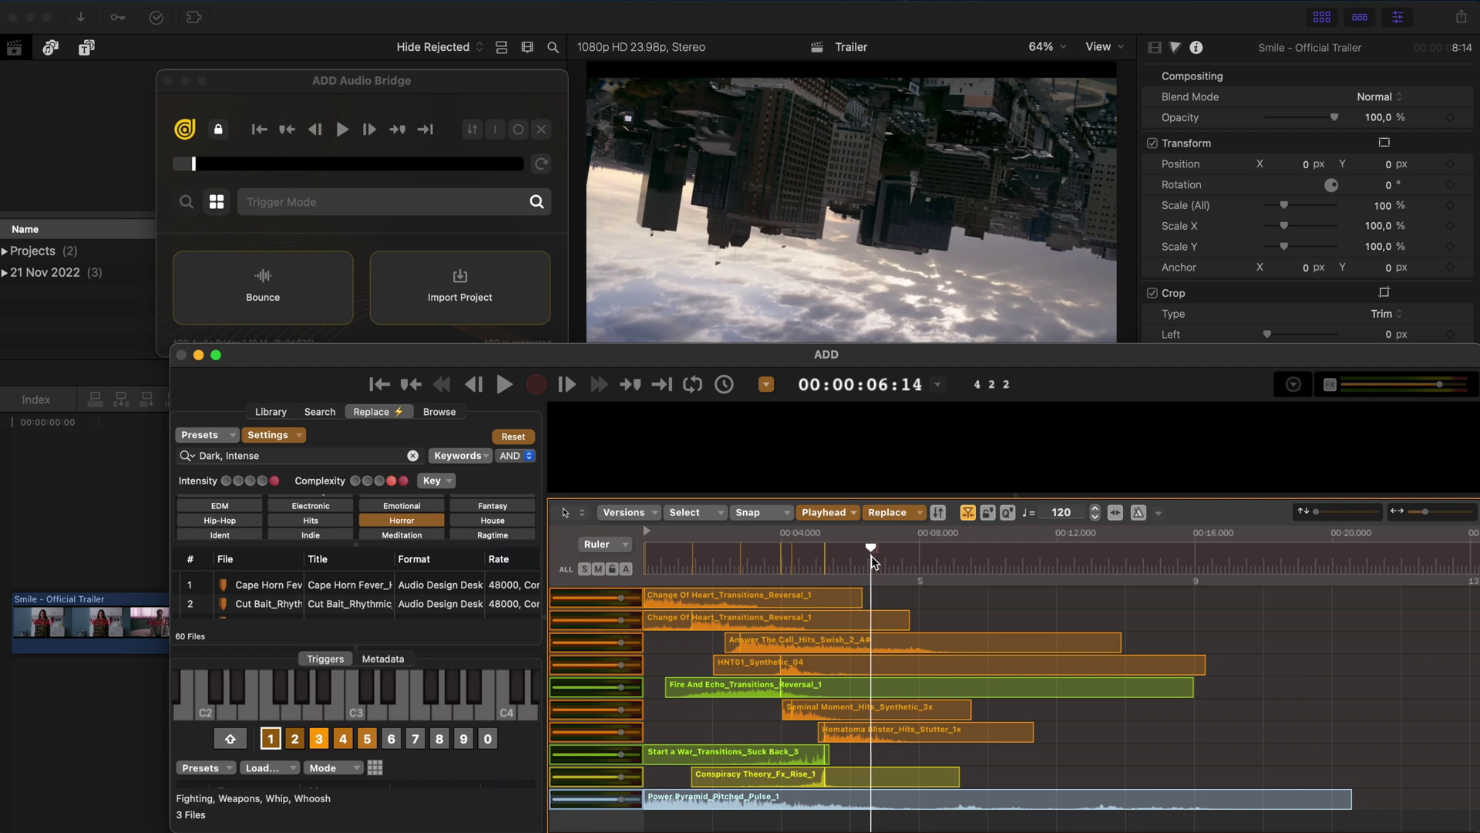
key("space")
Step: Split the Power Pyramid music at 00:00:06:18 and delete the part after the cut
key("b")
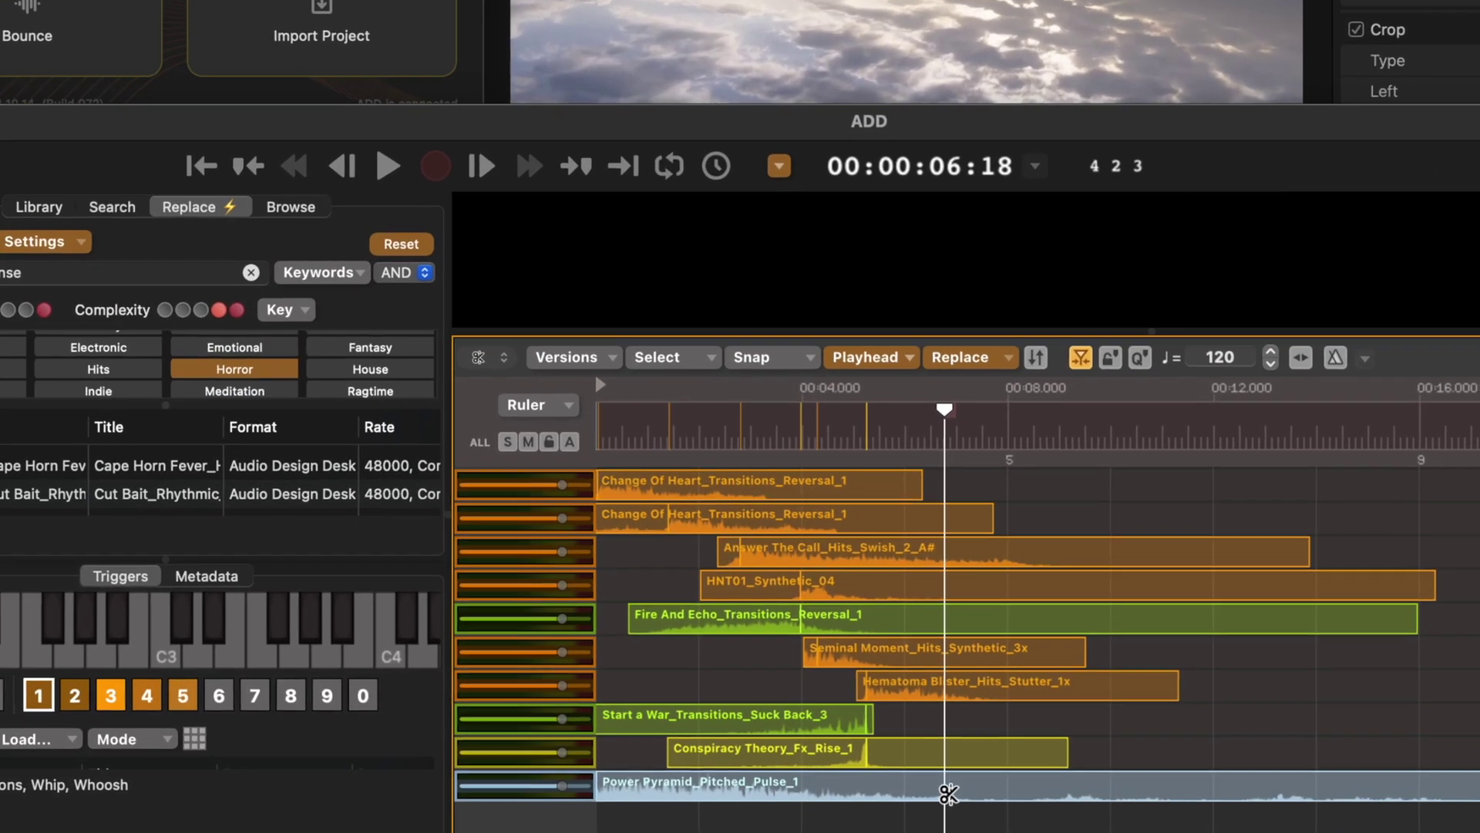
left_click(947, 792)
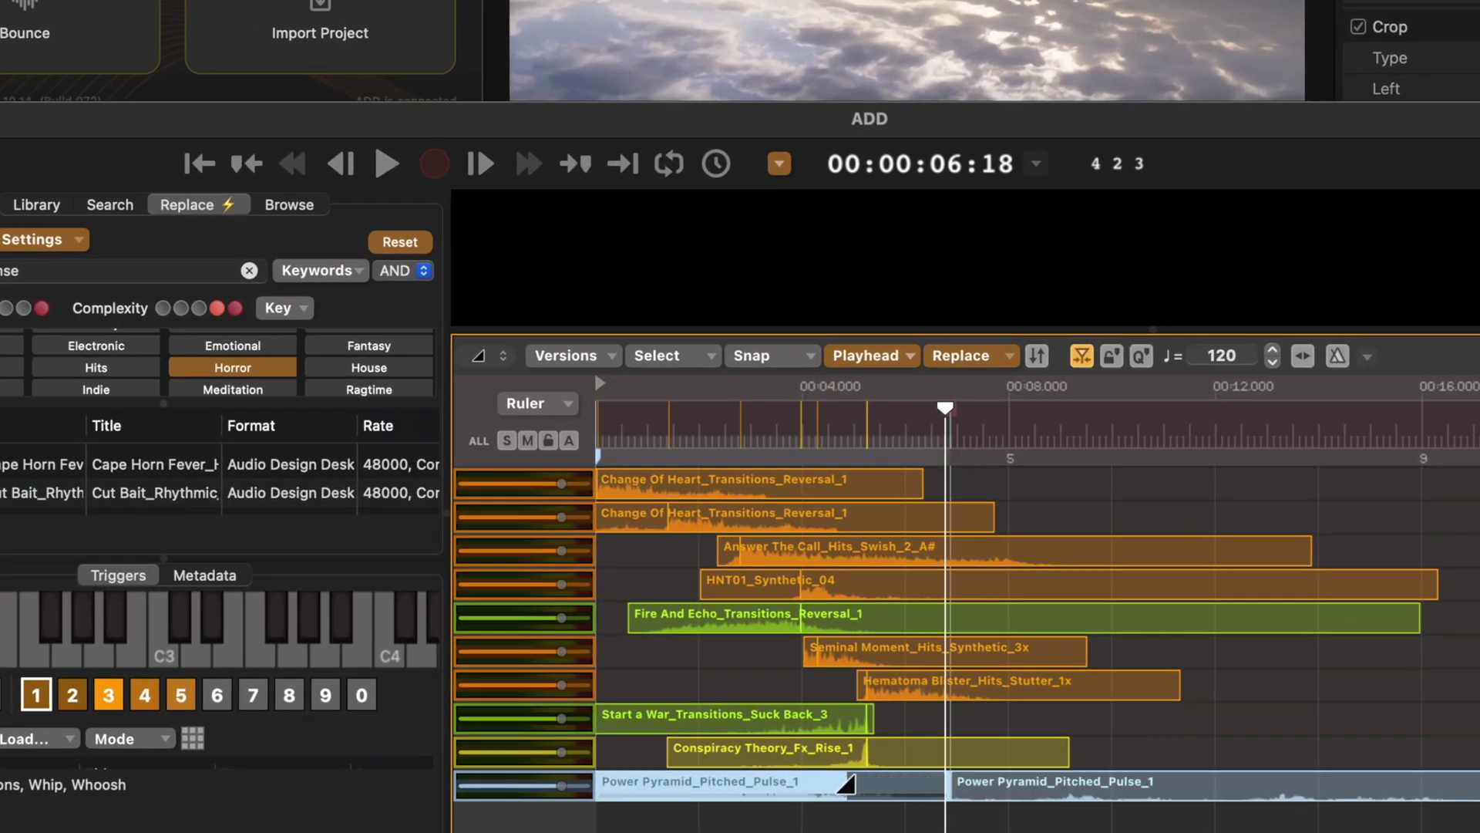
left_click(755, 783)
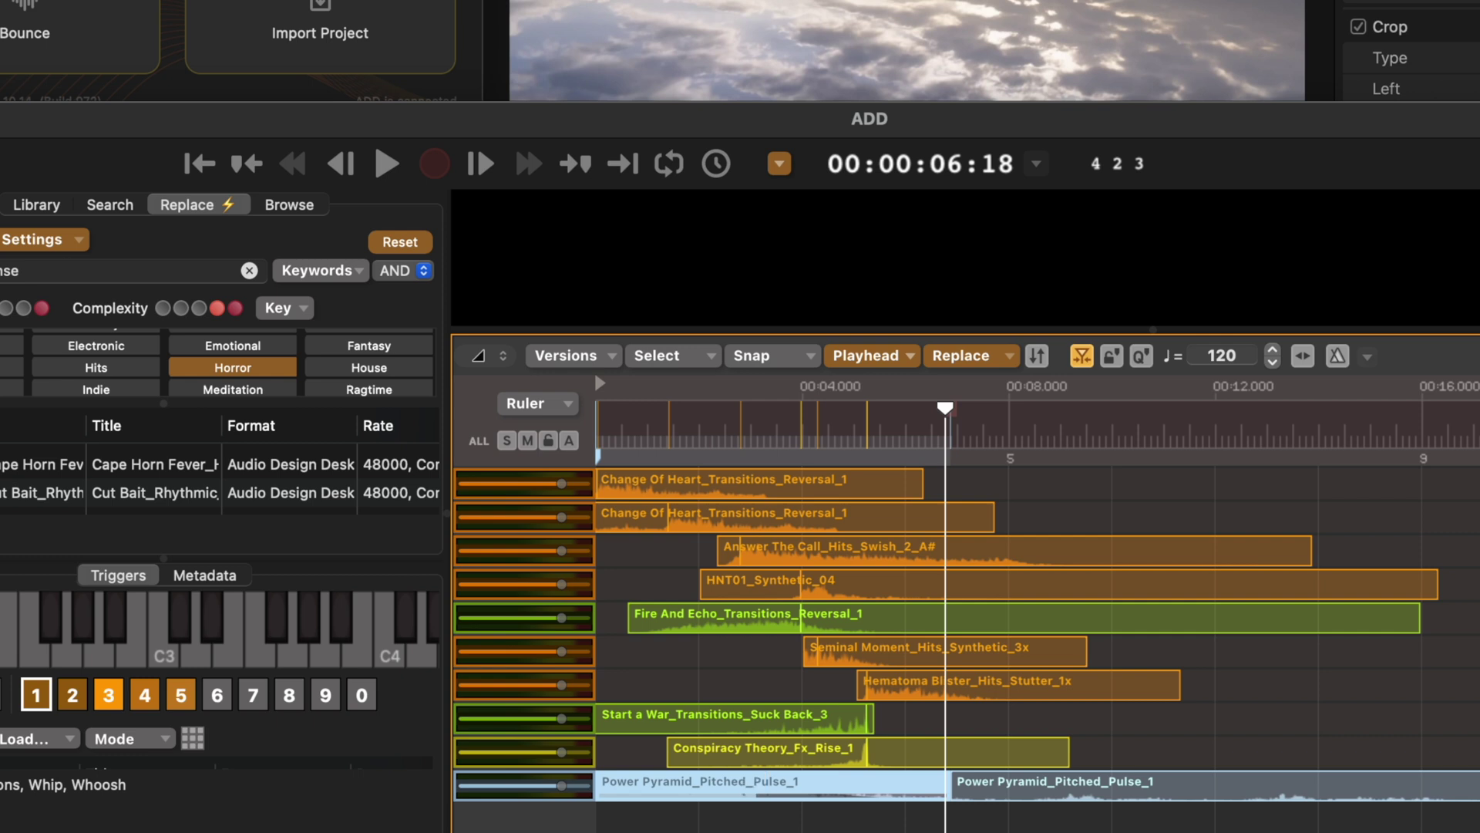
key("a")
left_click(971, 790)
key("Delete")
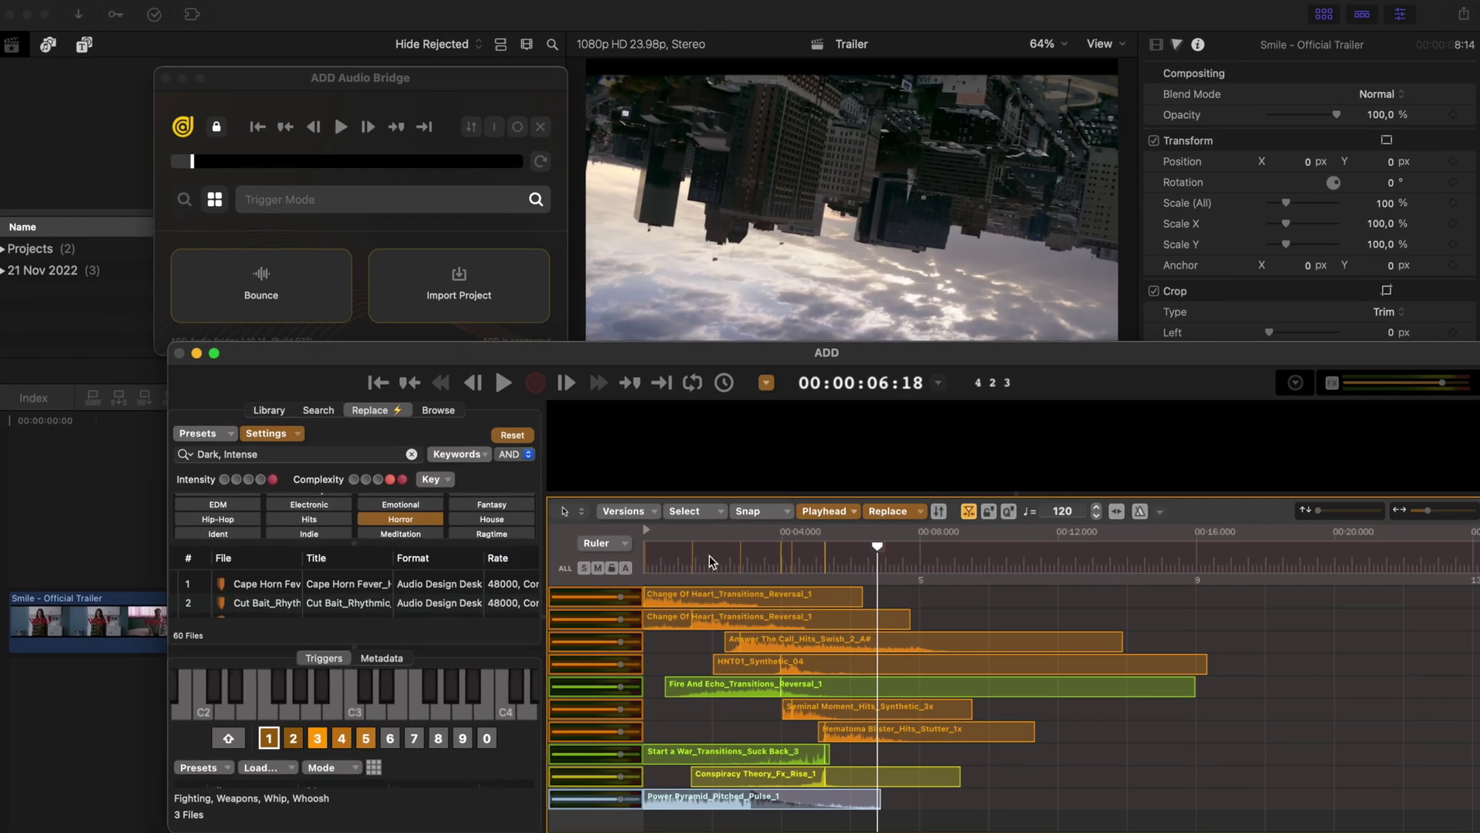
Step: Play the trailer from the very beginning
left_click(632, 422)
left_click_drag(668, 556, 644, 558)
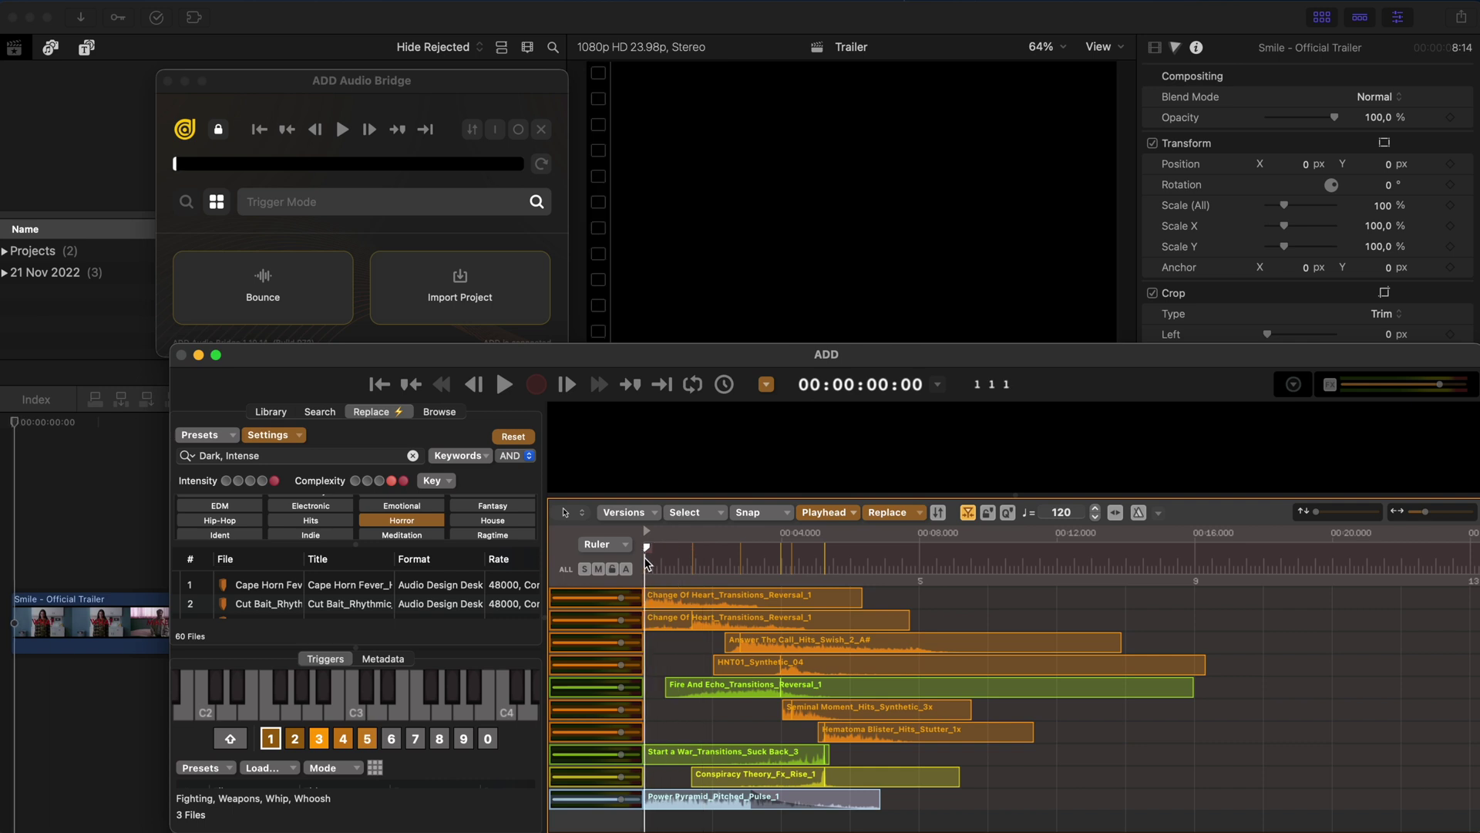
key("space")
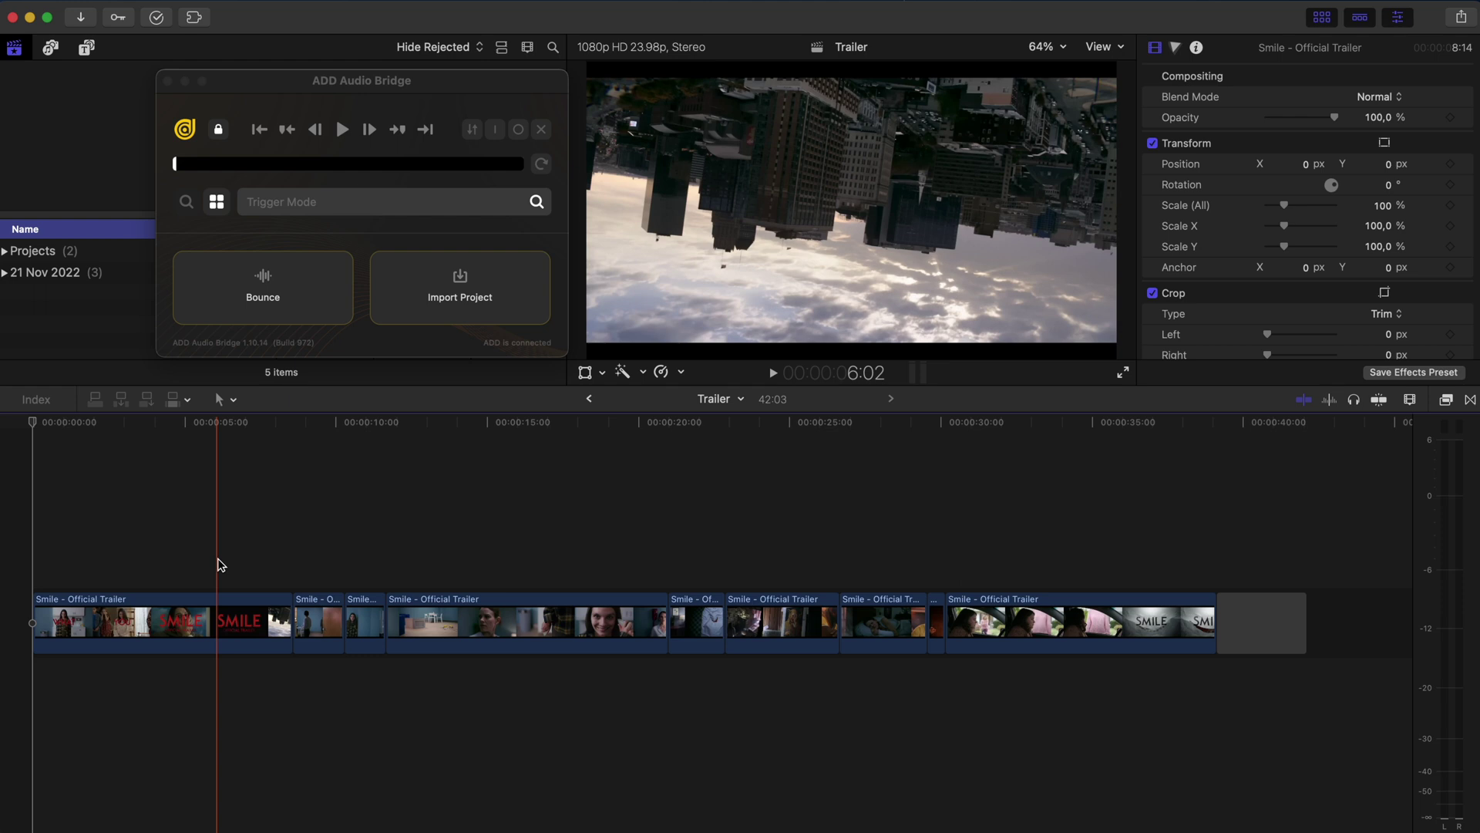
Step: Add a marker at about 6:01 and edit its name
left_click(218, 565)
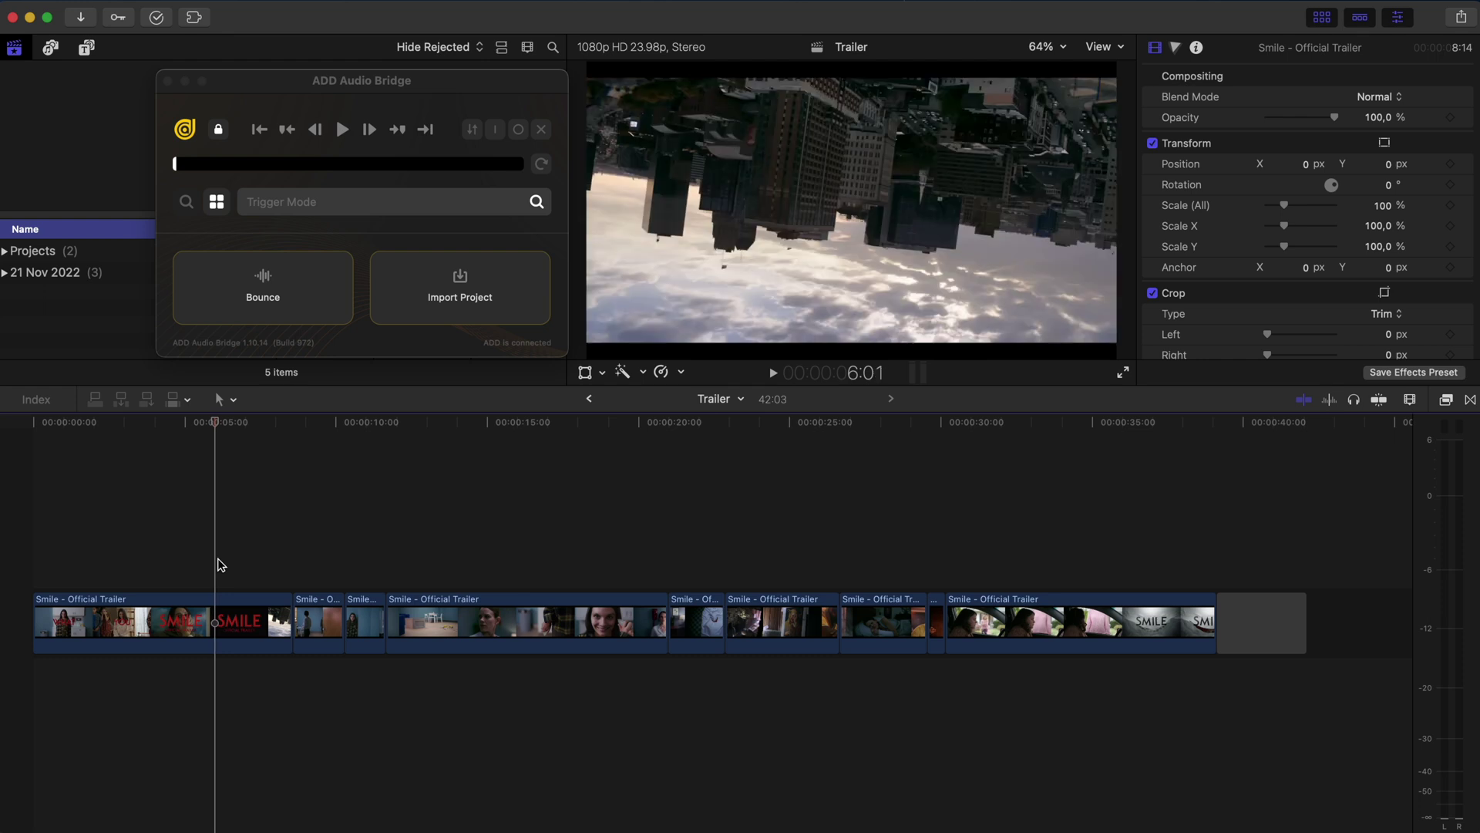
key("m")
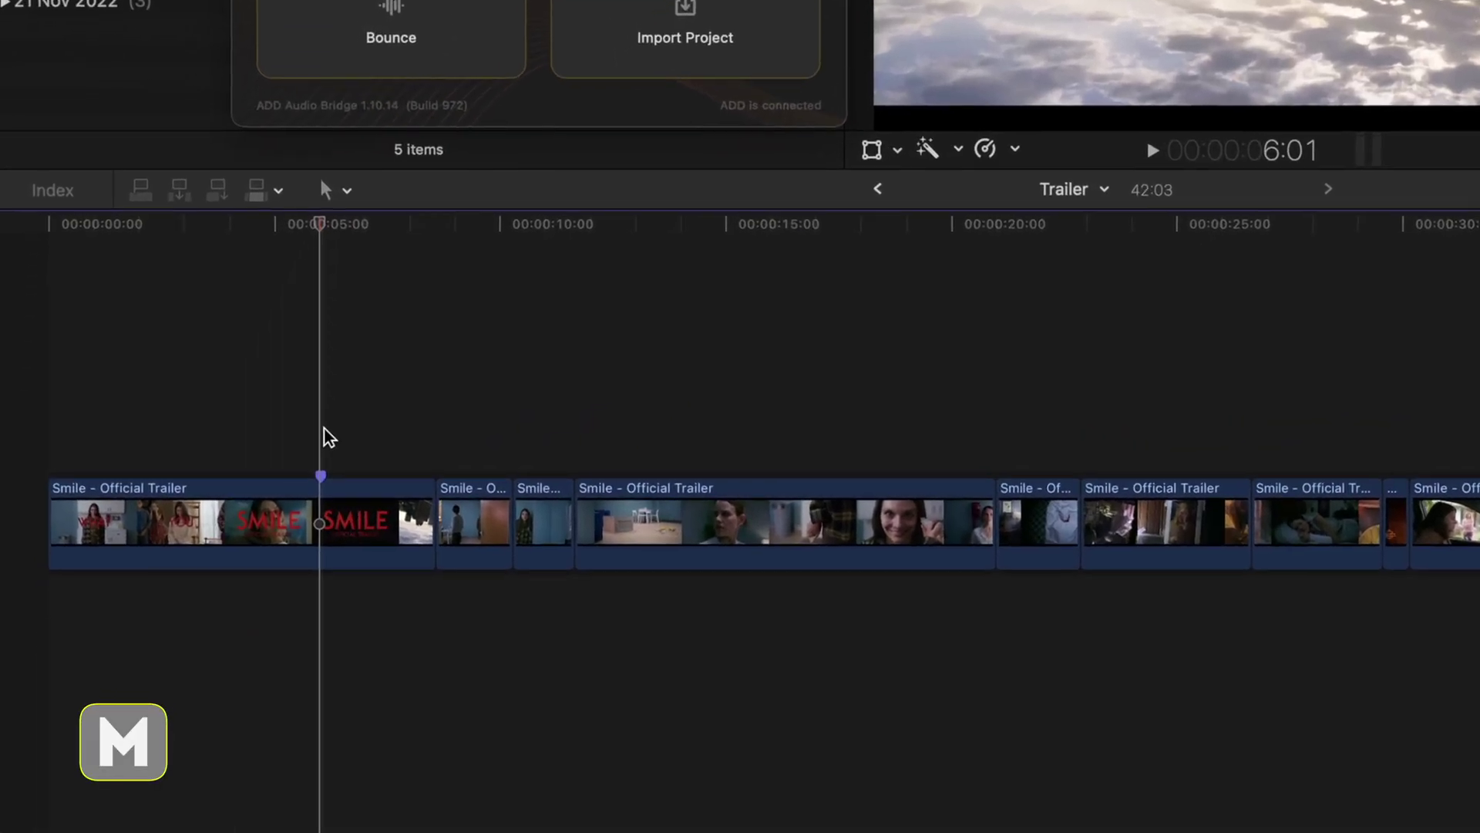
key("m")
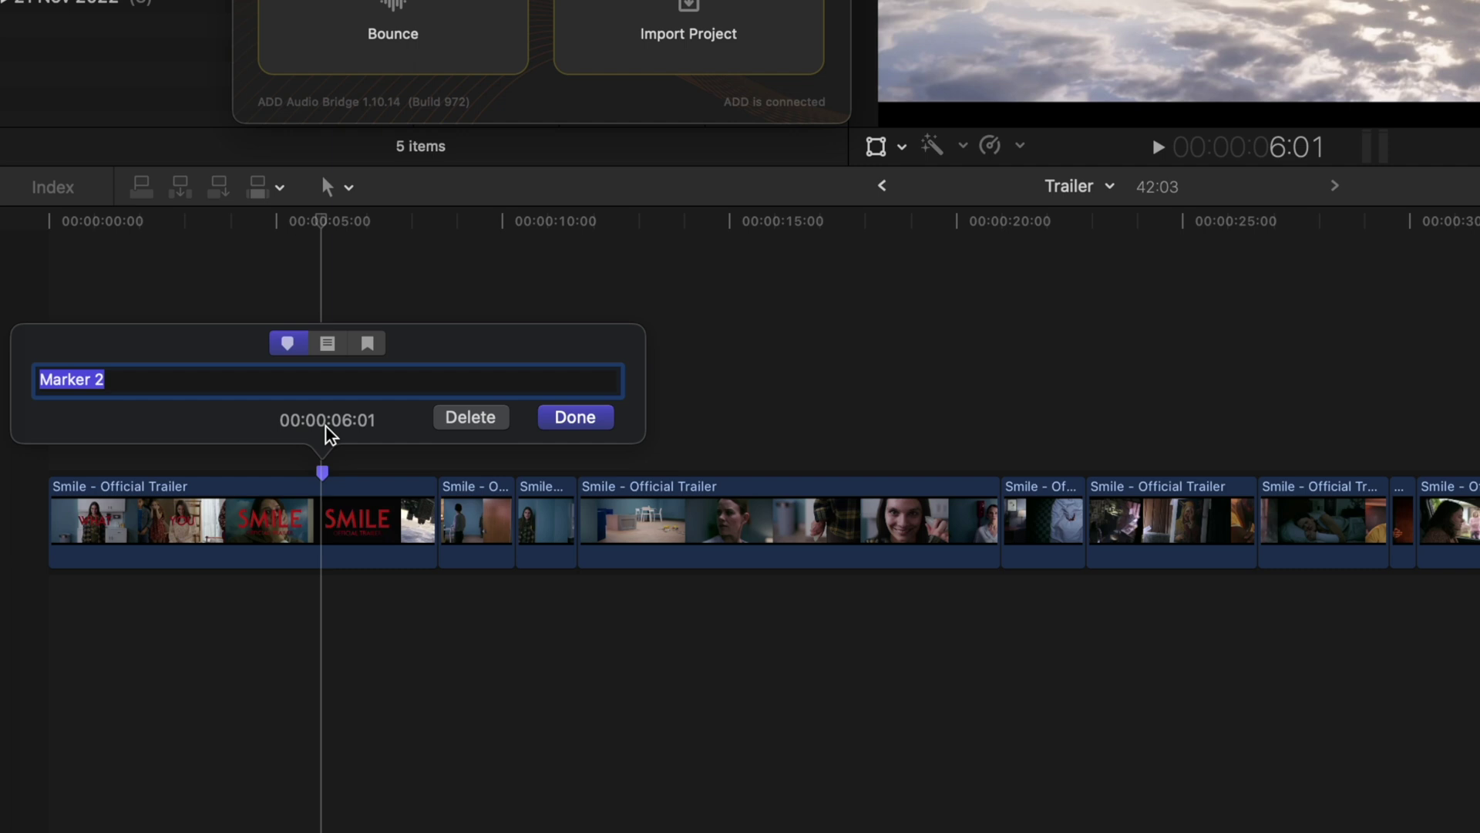
type("d")
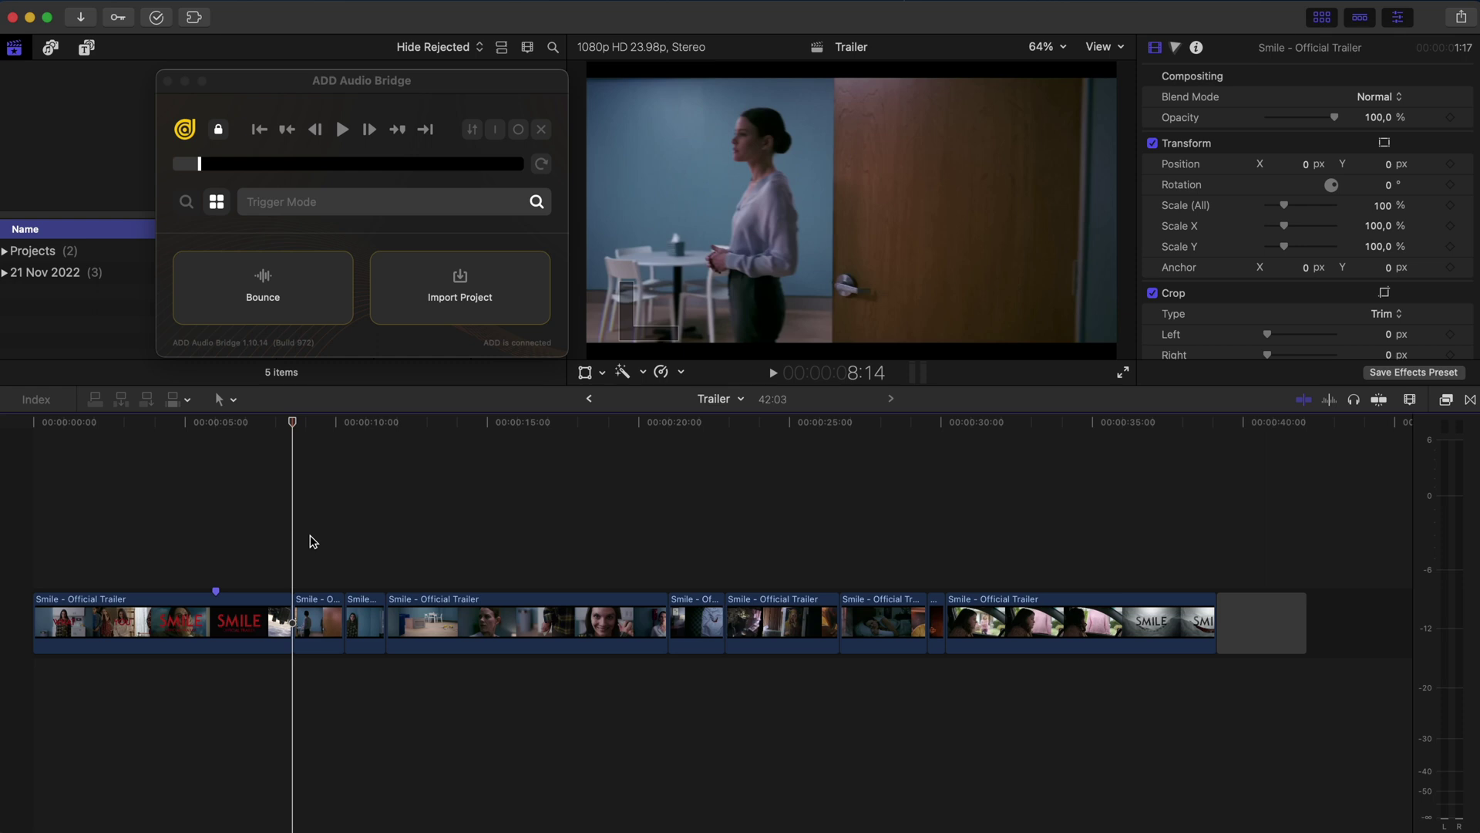
type("mH")
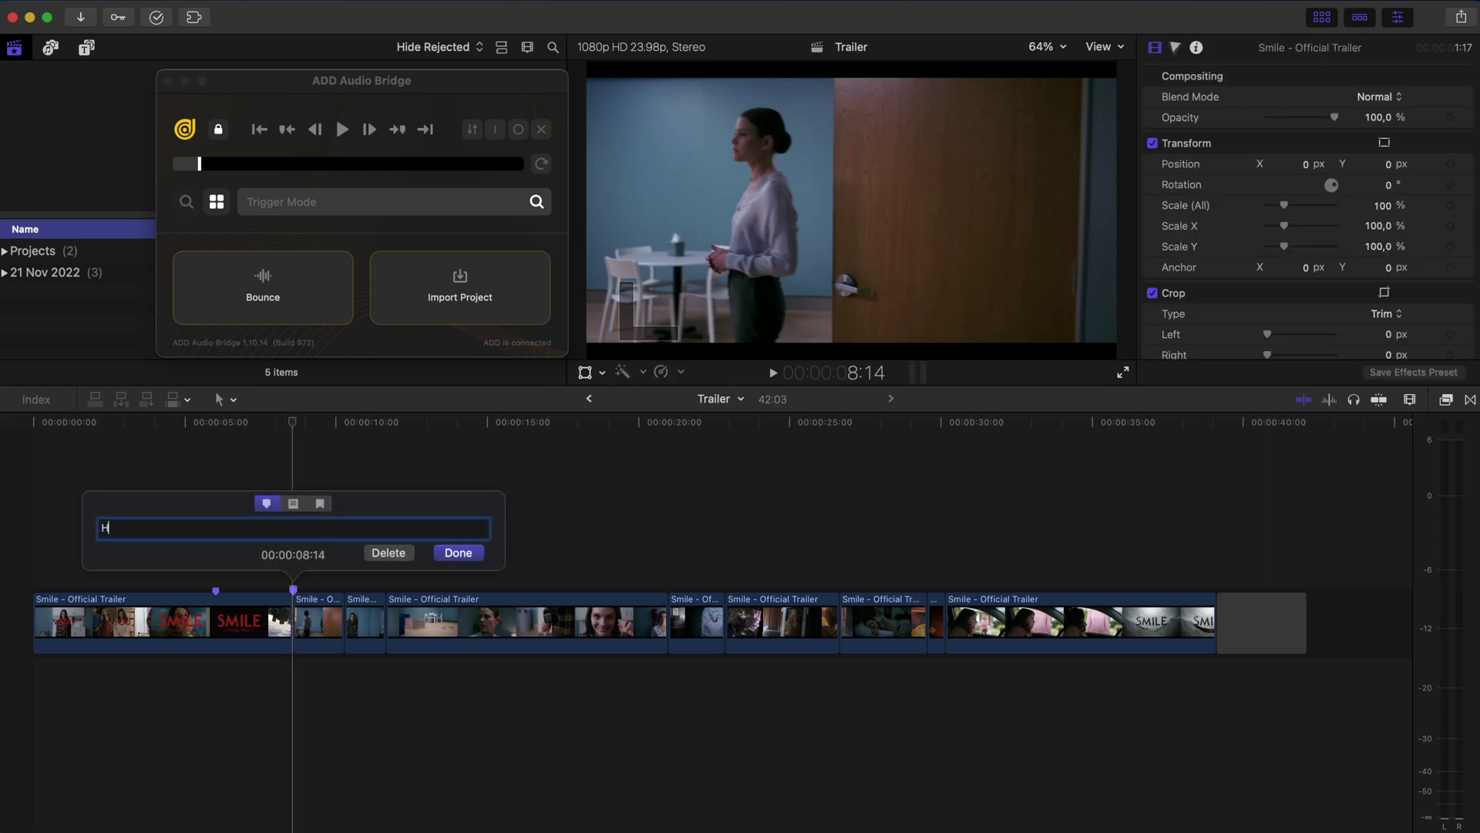
key("Return")
Step: Step back to 8:13 and add a marker there
key("Left")
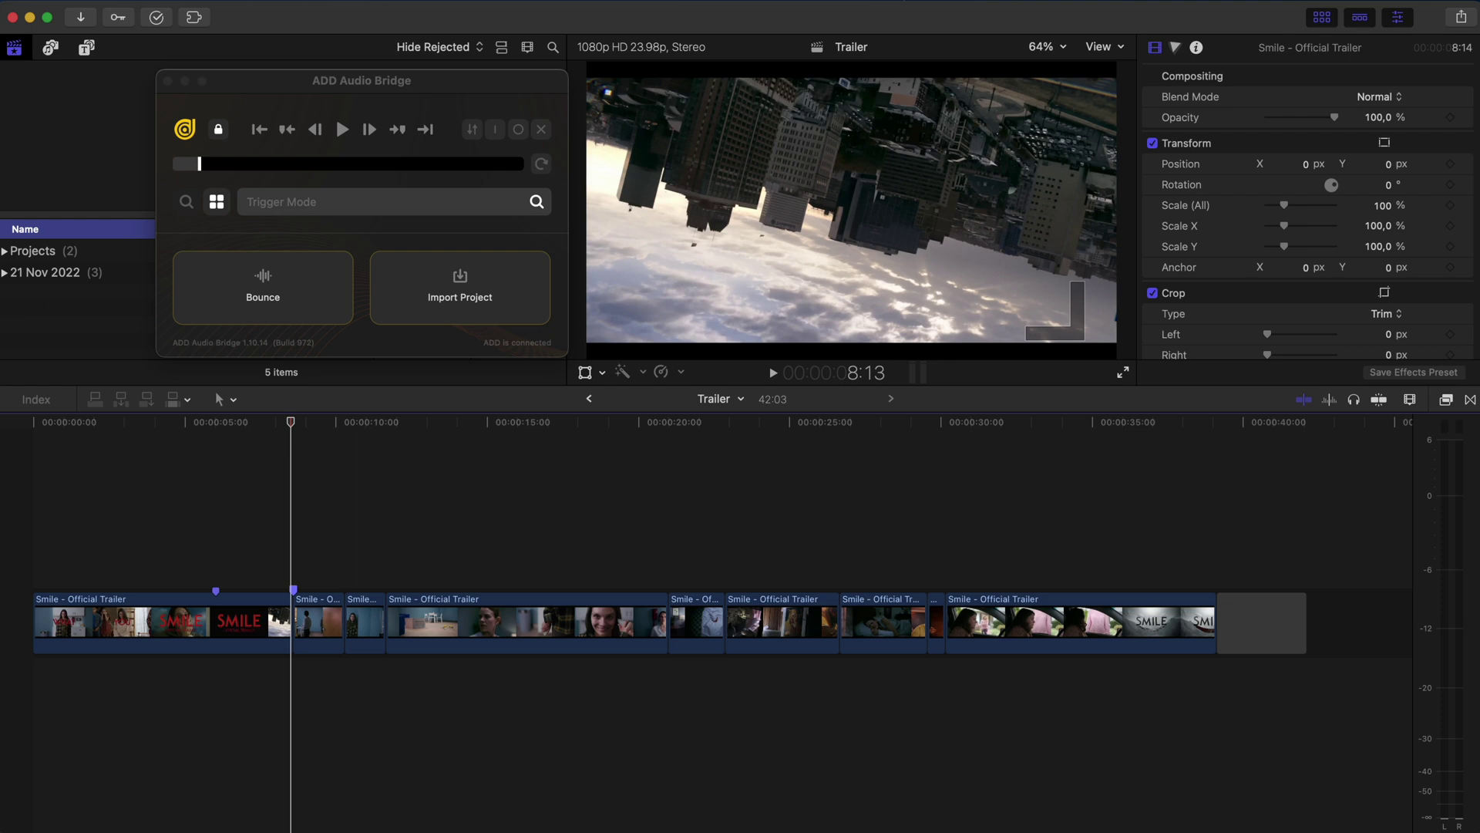
key("m")
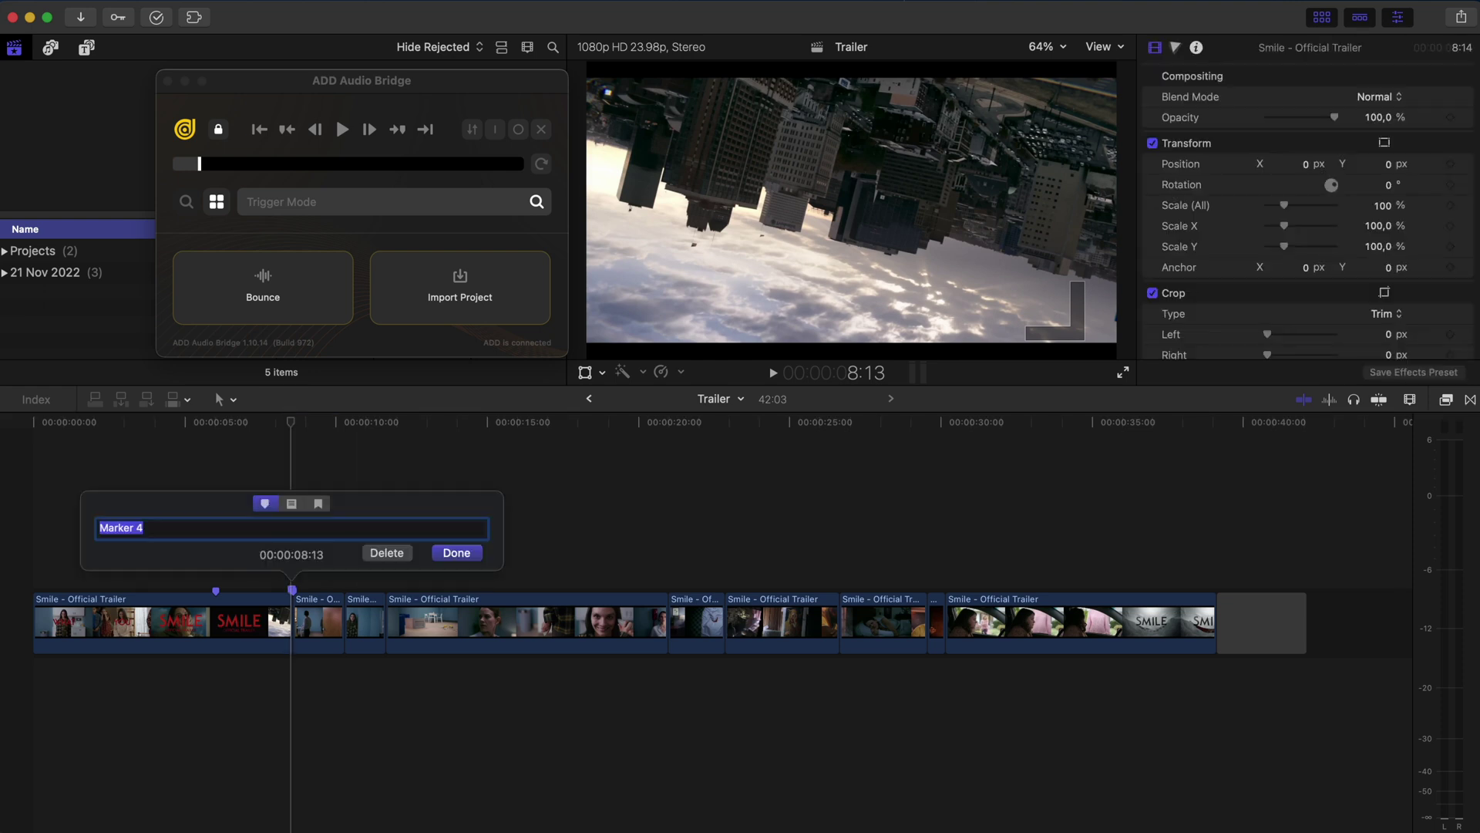
key("Return")
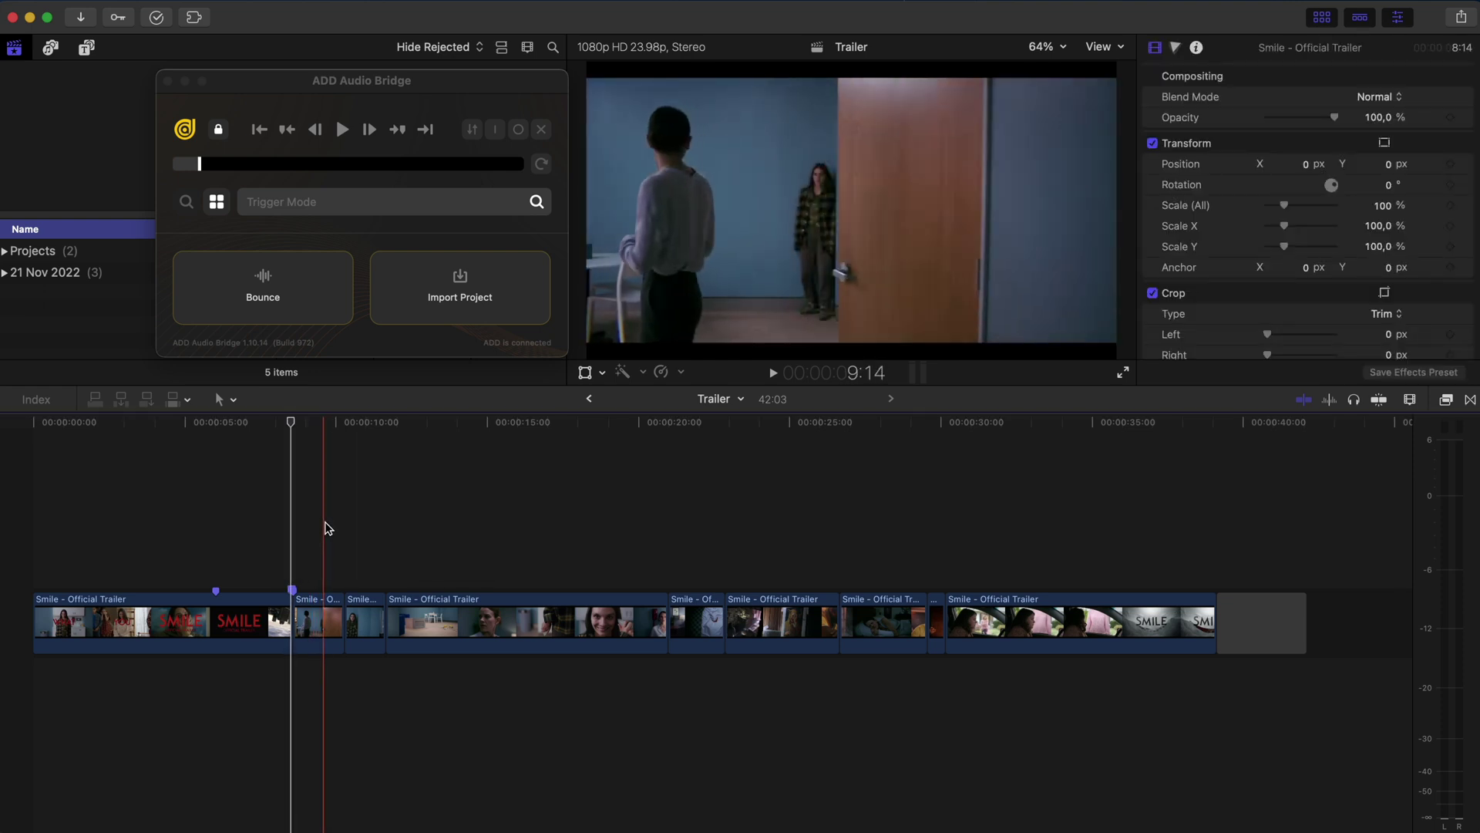
Step: Add markers at 10:07, the next two hit points, 15:13 and 16:22
left_click(344, 523)
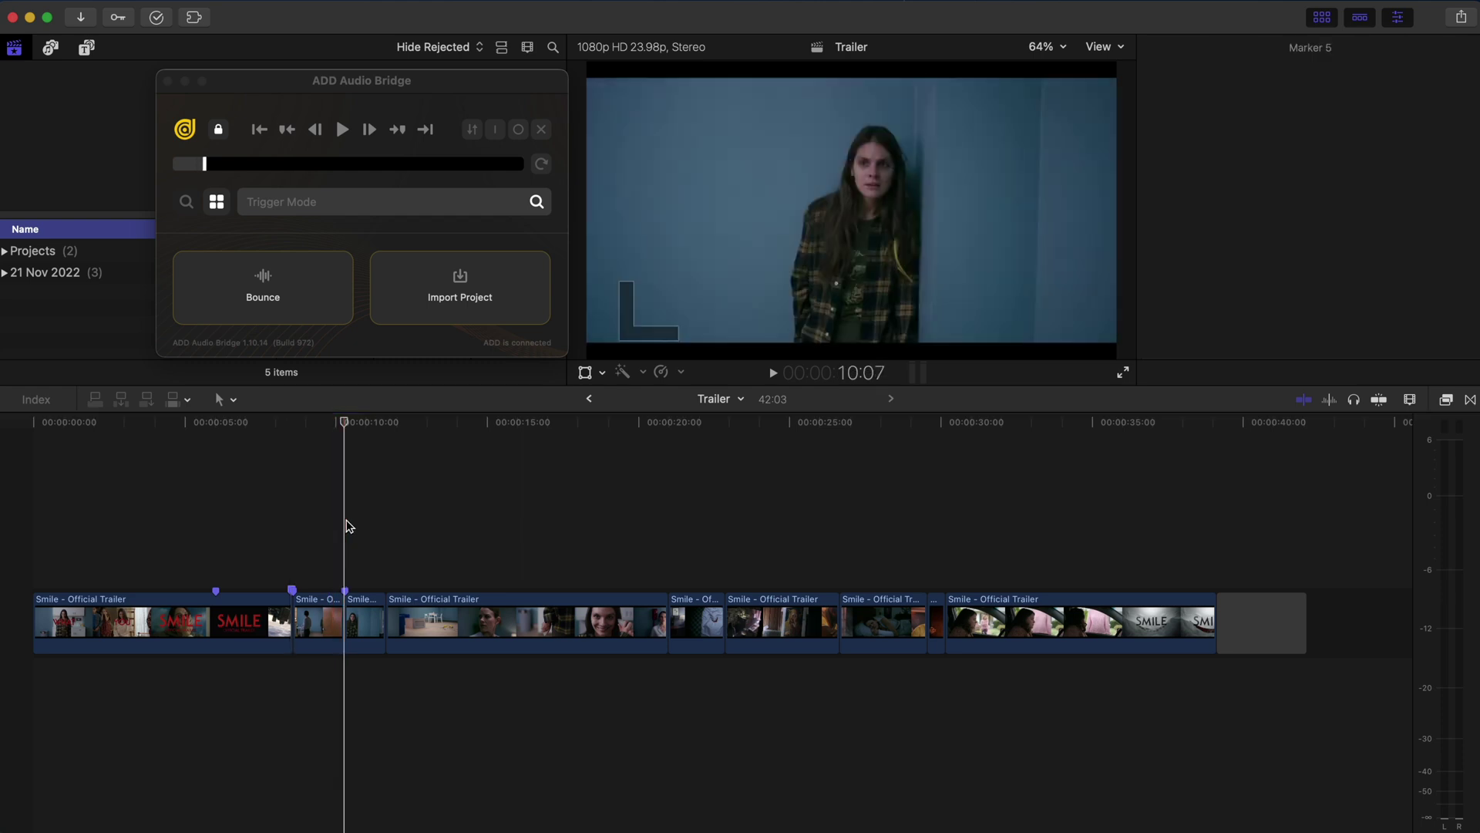
key("m")
key("Return")
left_click(387, 531)
key("m")
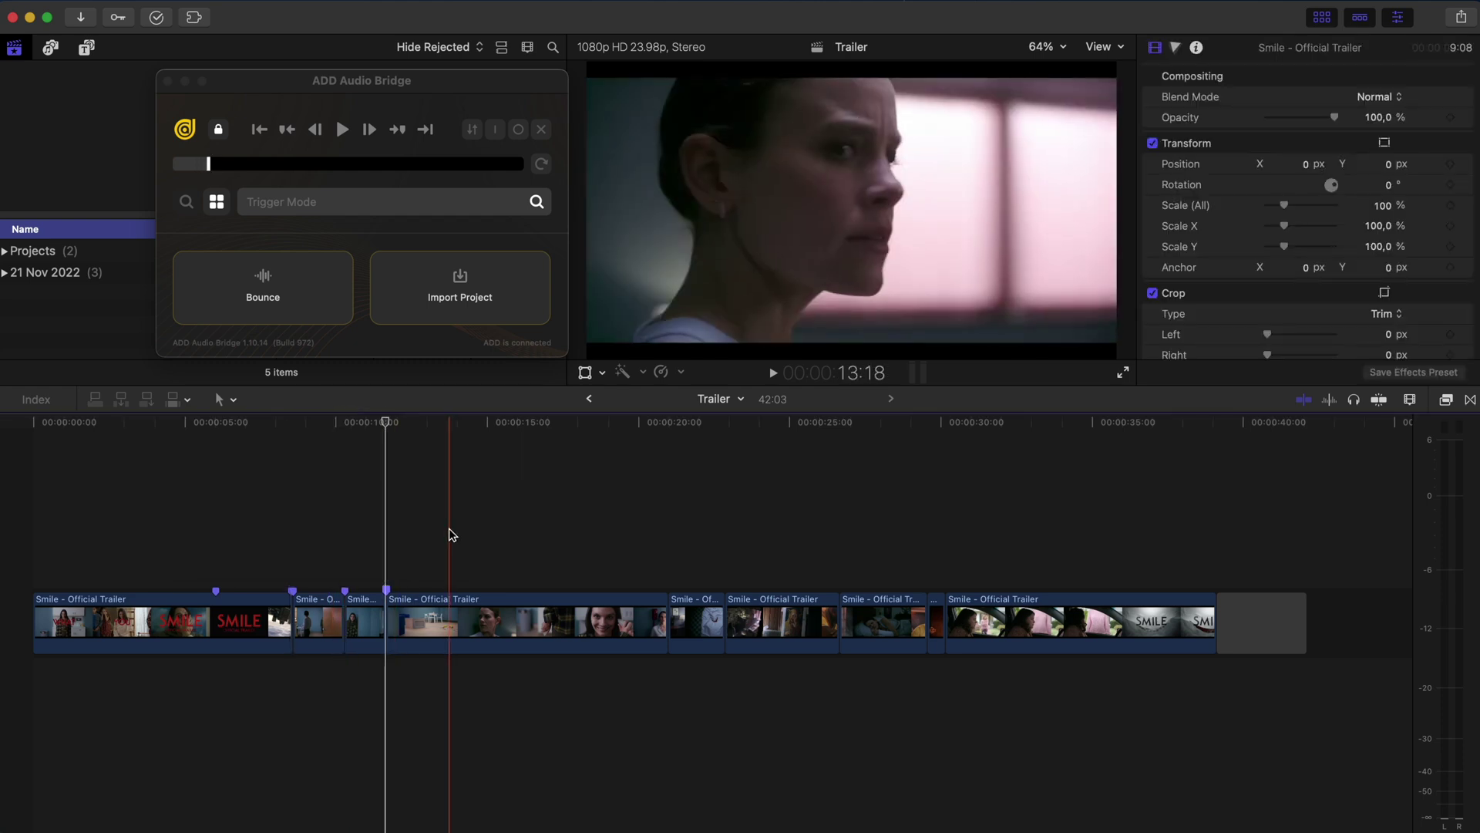
left_click(451, 532)
key("m")
left_click(501, 532)
key("m")
key("Return")
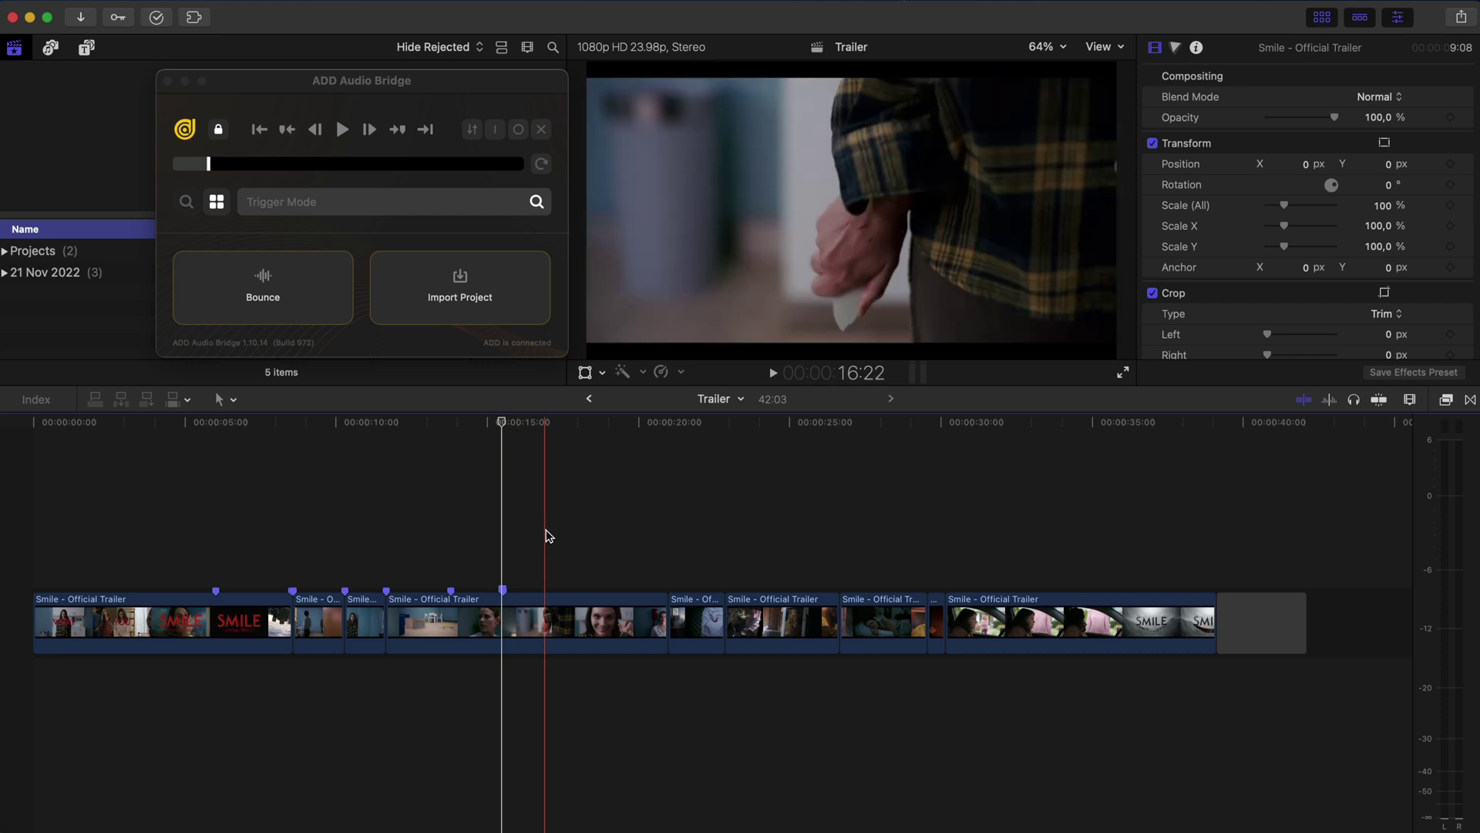
left_click(542, 532)
key("m")
Step: Add markers at 18:22 and each following shot change through the middle of the trailer
left_click(576, 532)
key("m")
left_click(609, 535)
key("m")
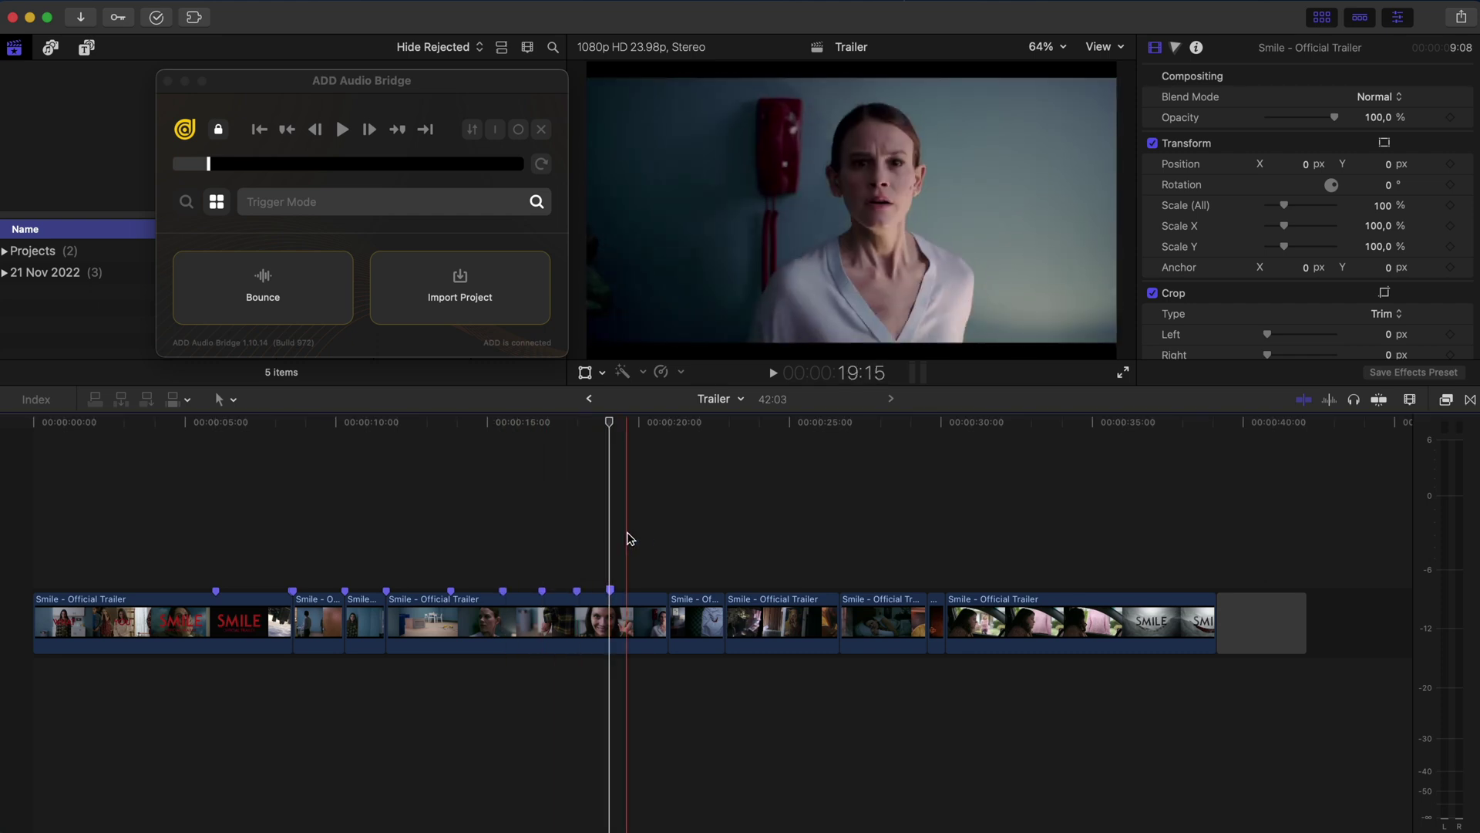
left_click(667, 535)
key("m")
key("m")
key("Return")
left_click(724, 535)
key("m")
key("m")
key("Return")
left_click(784, 539)
key("m")
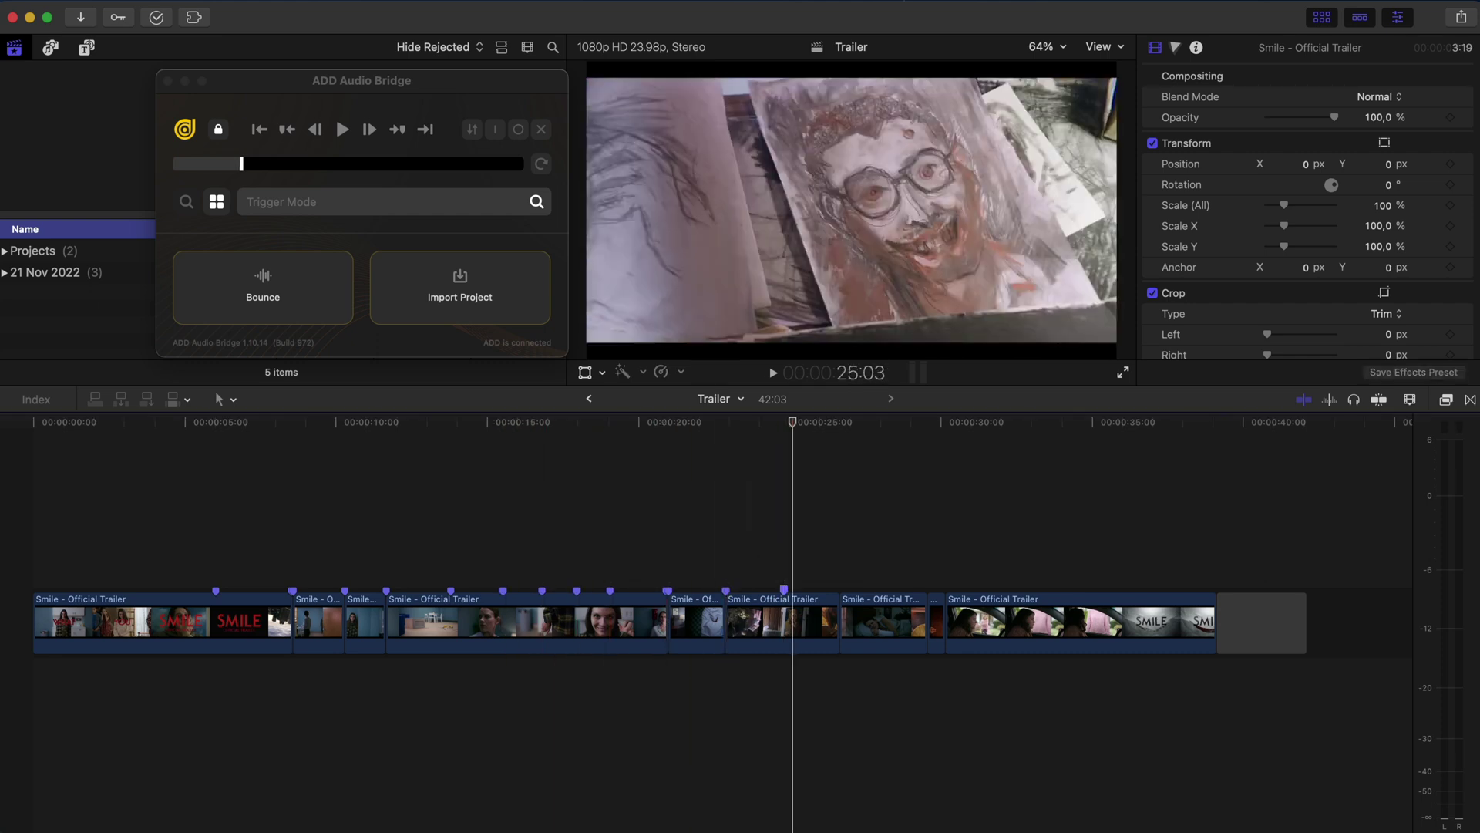
left_click(794, 547)
key("m")
left_click(806, 555)
key("m")
Step: Mark the remaining cuts, name a marker on the final shot, and play to the end
left_click(816, 555)
key("m")
left_click(839, 555)
key("m")
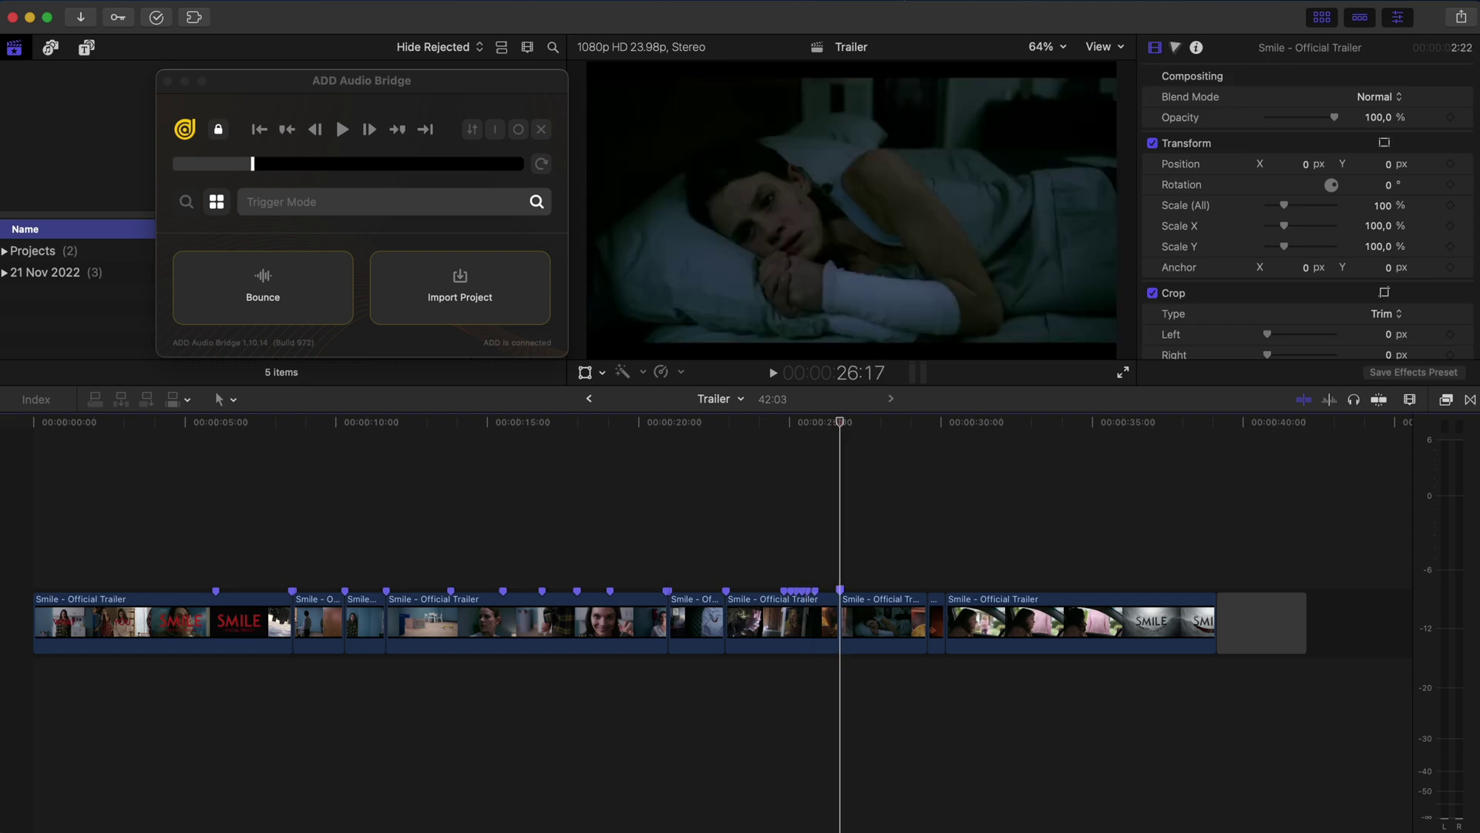
left_click(928, 555)
key("m")
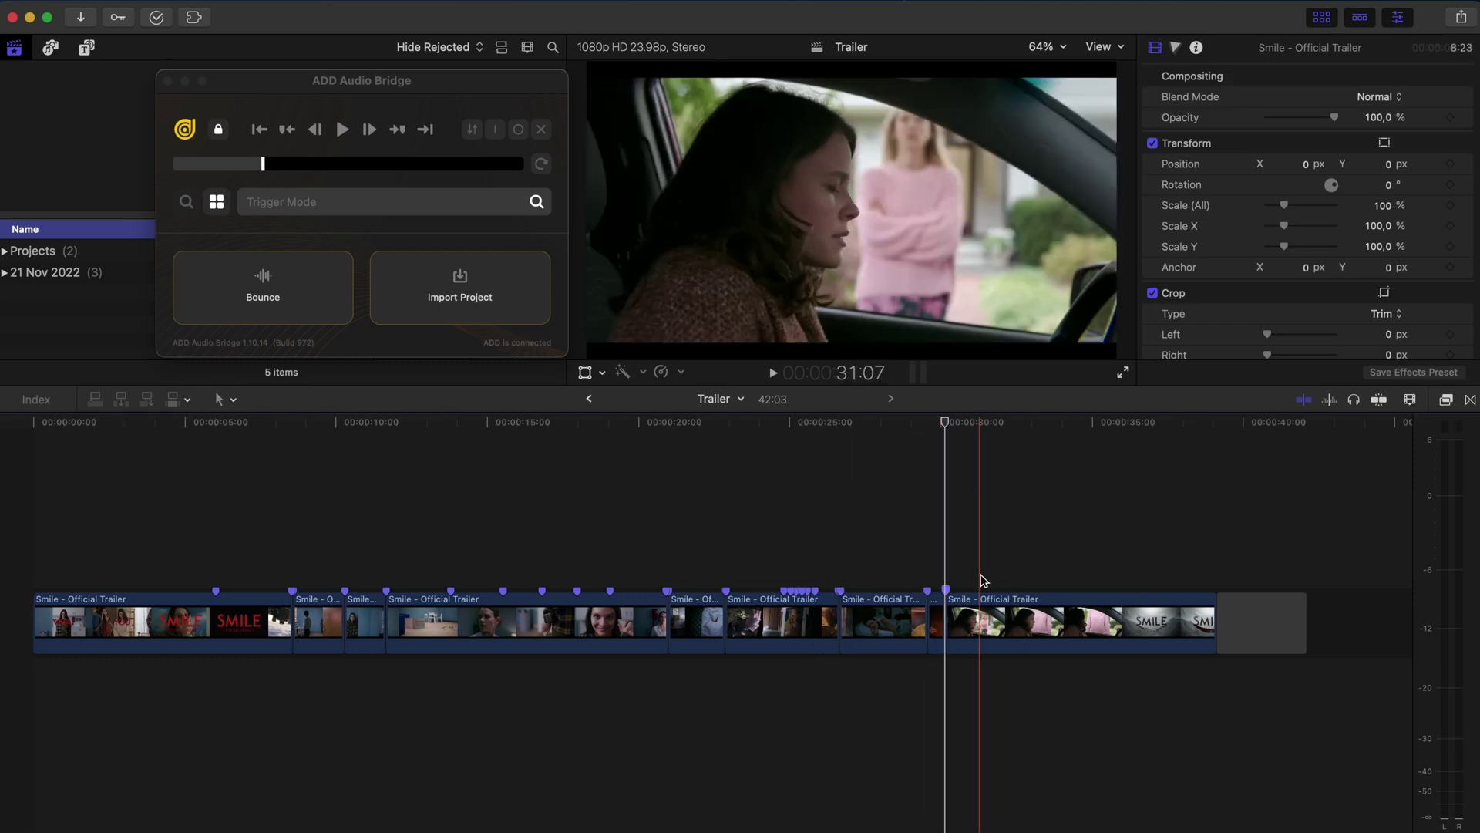
left_click(1100, 555)
key("m")
key("m")
type("r")
key("Return")
key("space")
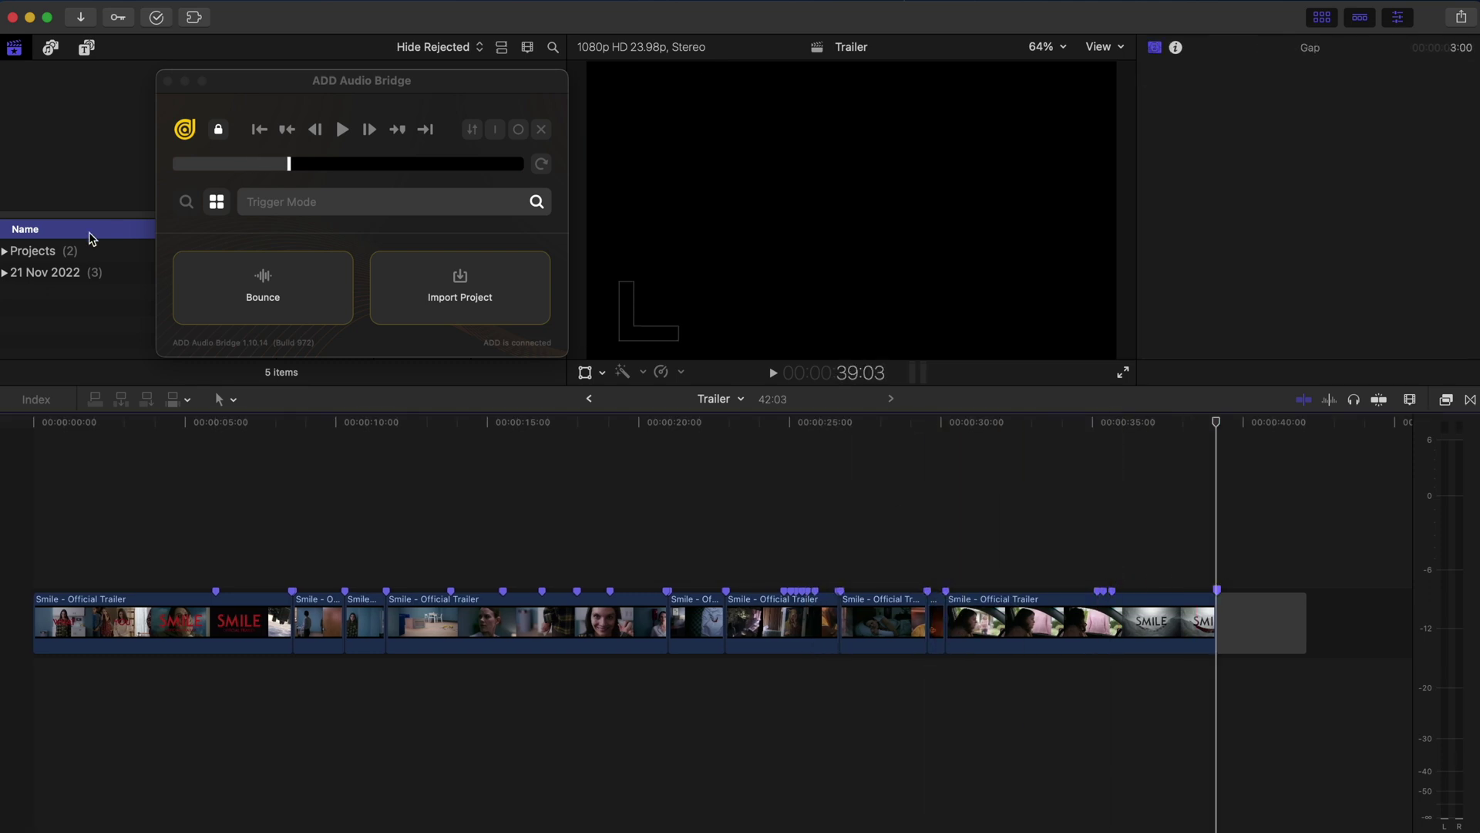
Step: Send the Trailer project's session data through Audio Bridge and open it in Audio Design Desk
left_click(6, 252)
left_click_drag(49, 297, 336, 285)
left_click_drag(427, 268, 441, 256)
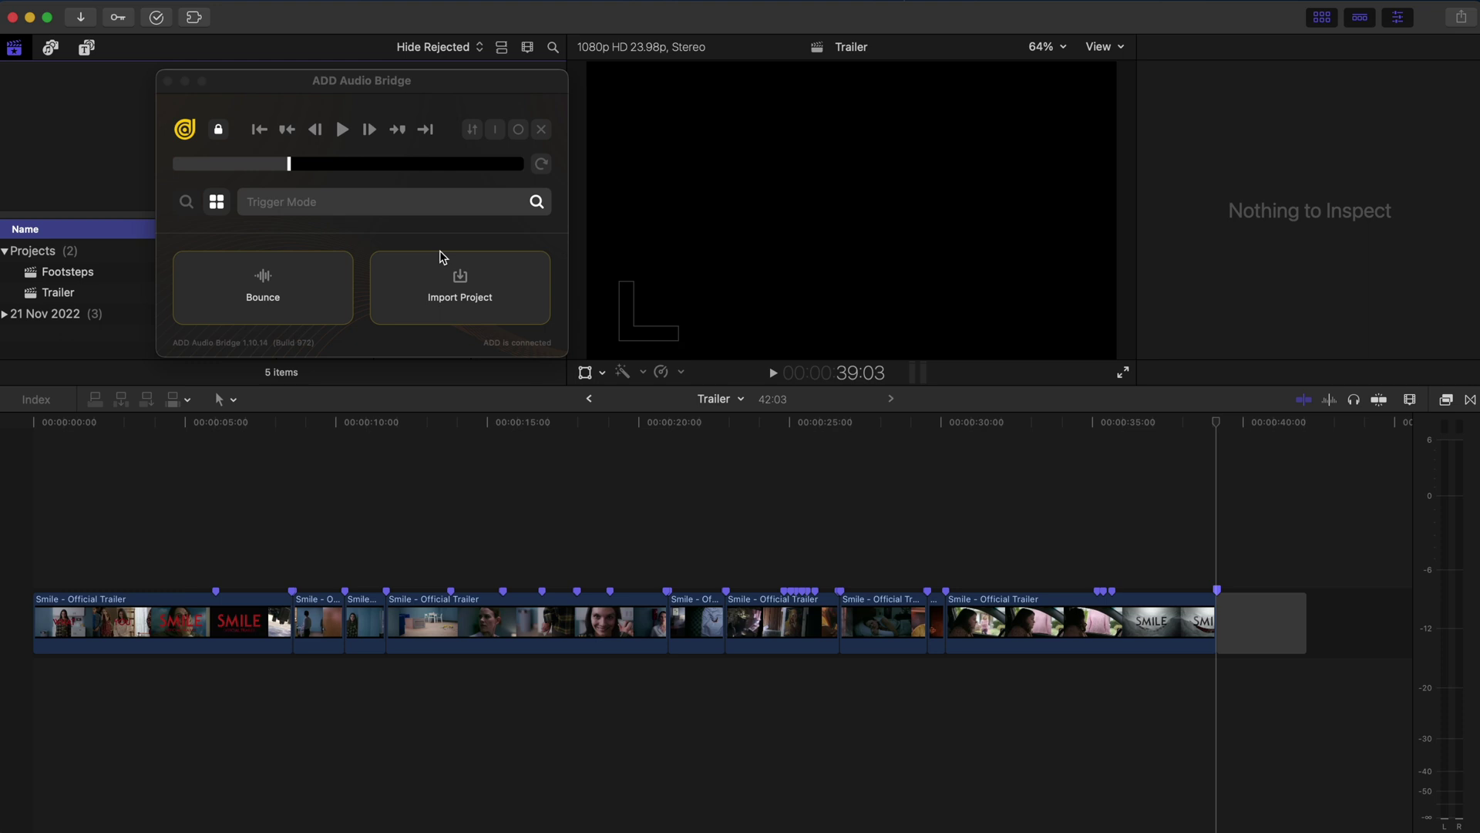
left_click(184, 128)
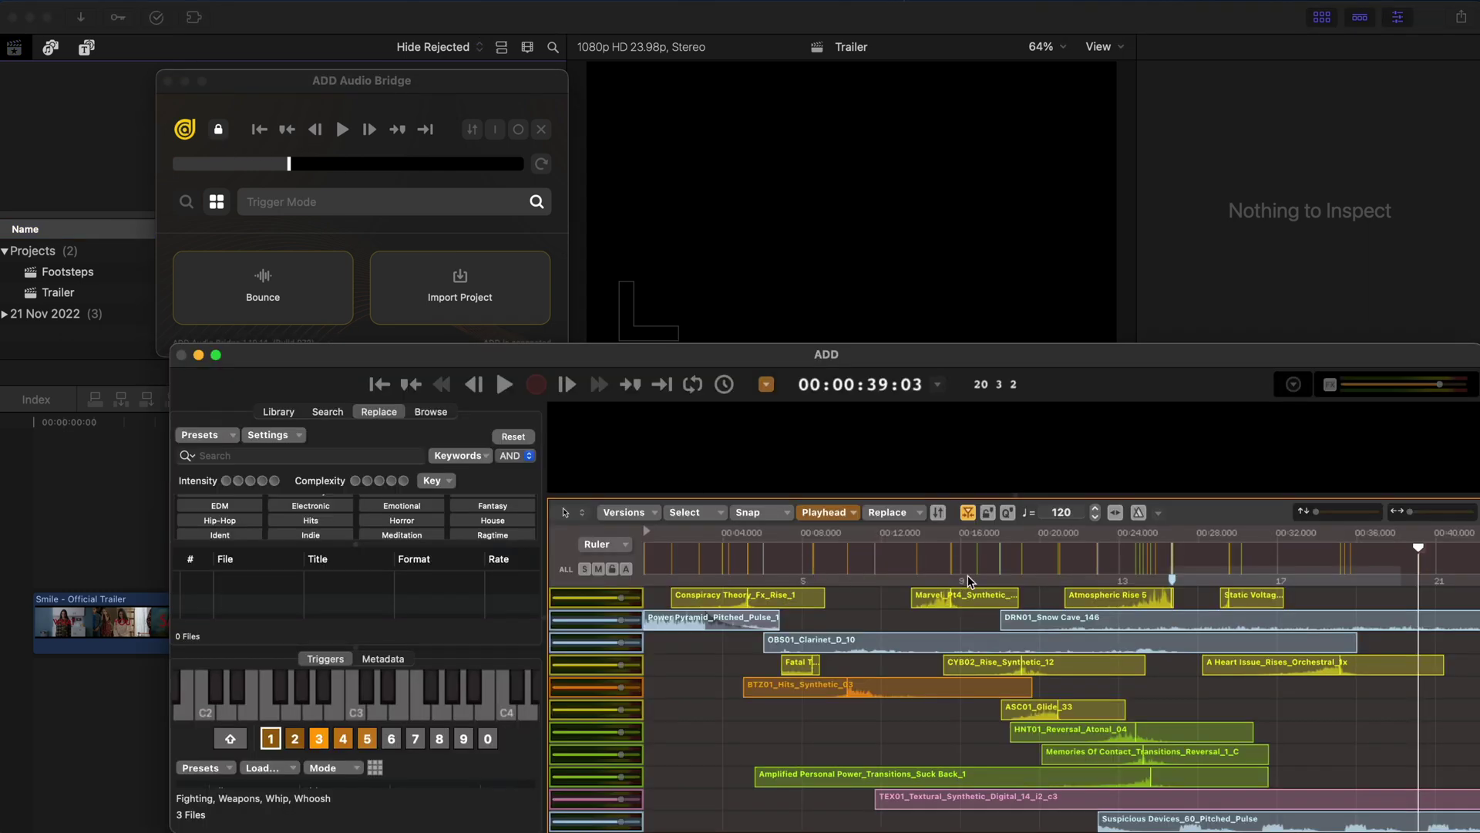
Step: Replace all clips with Dark, Intense sounds, such as the Dark Soul pad and Created Crisis drone
scroll(845, 584, "down", 5)
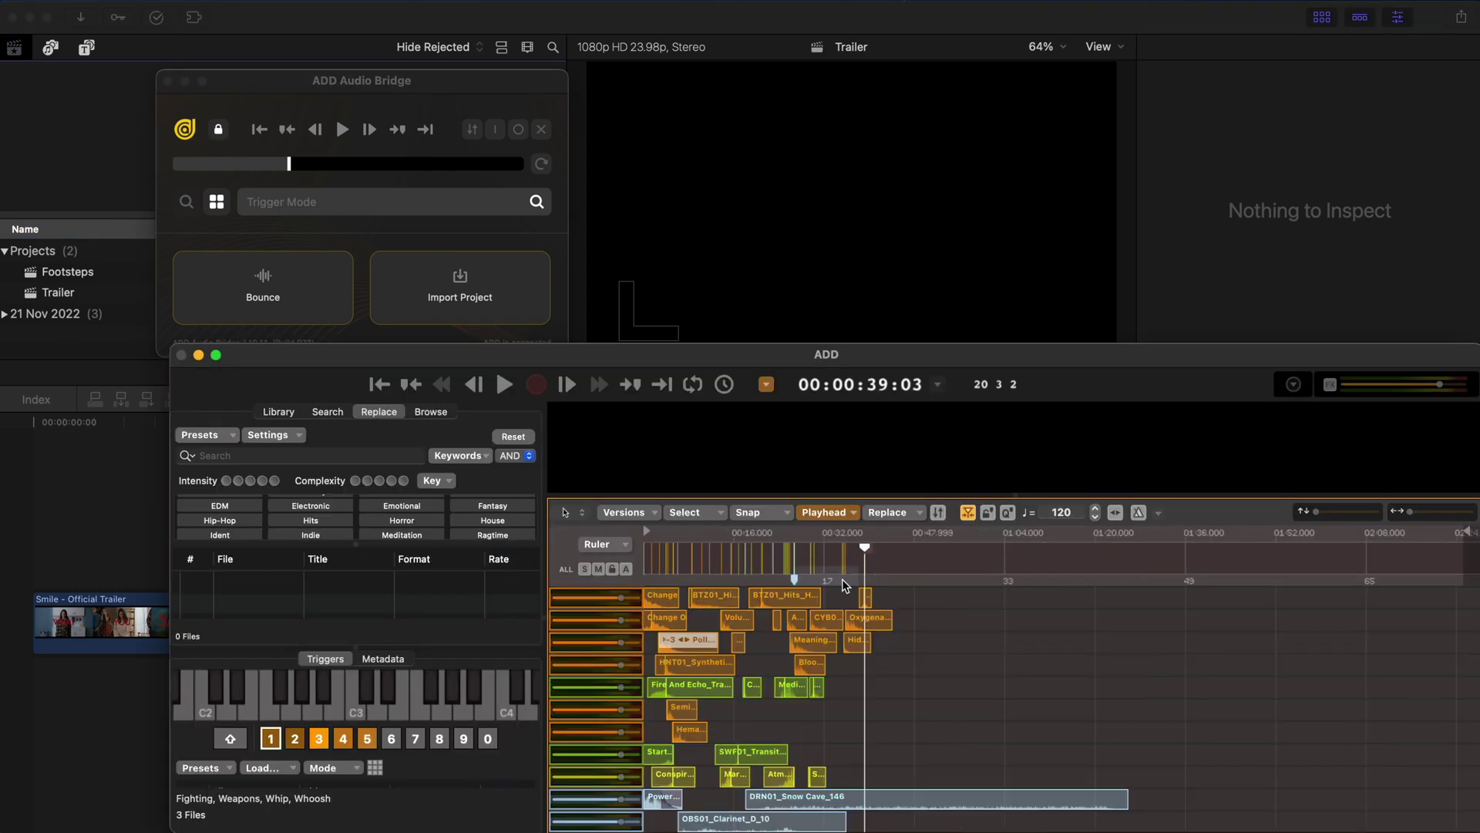
left_click(845, 583)
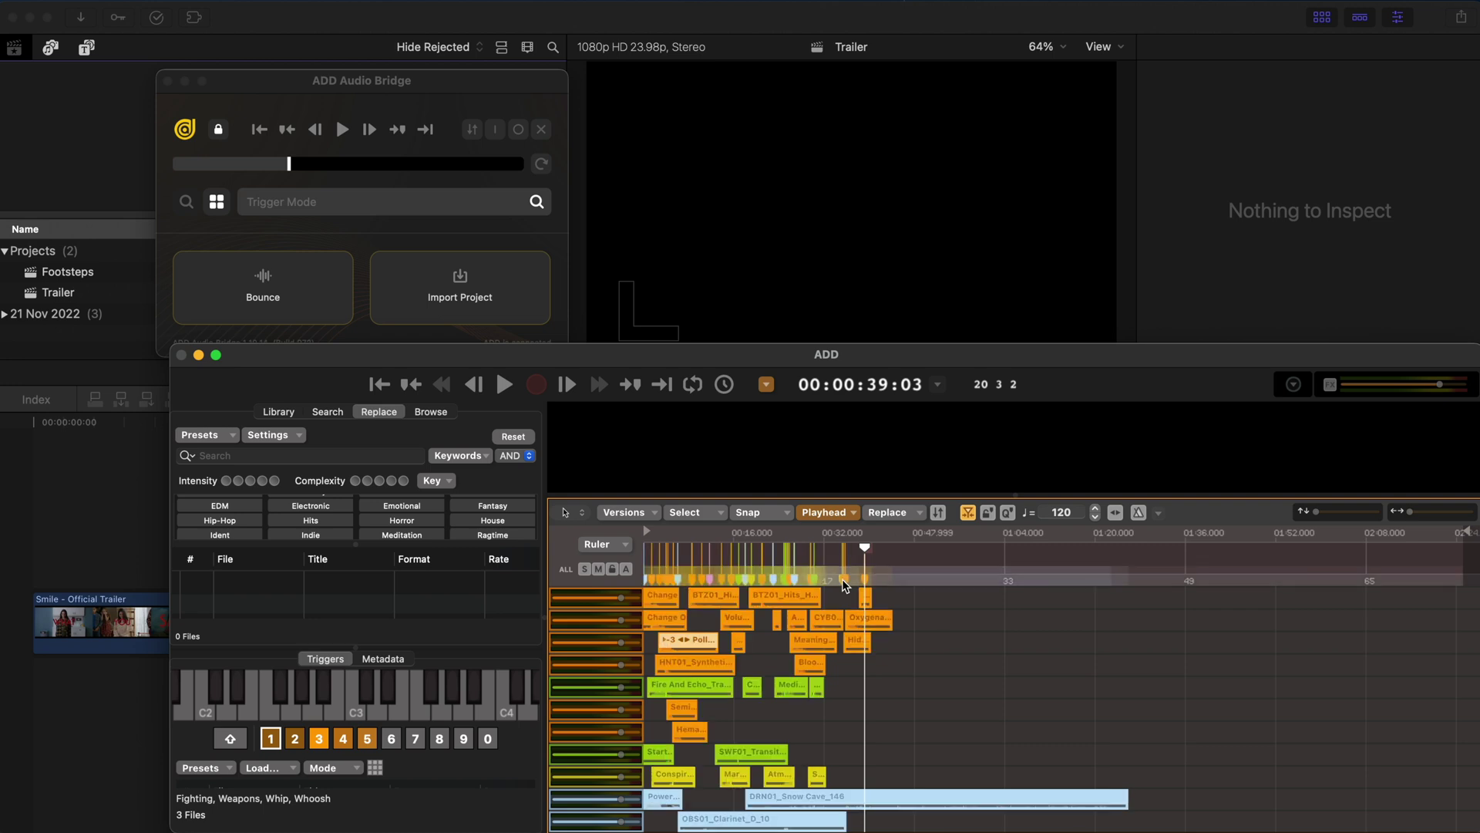
left_click(420, 523)
scroll(417, 522, "down", 5)
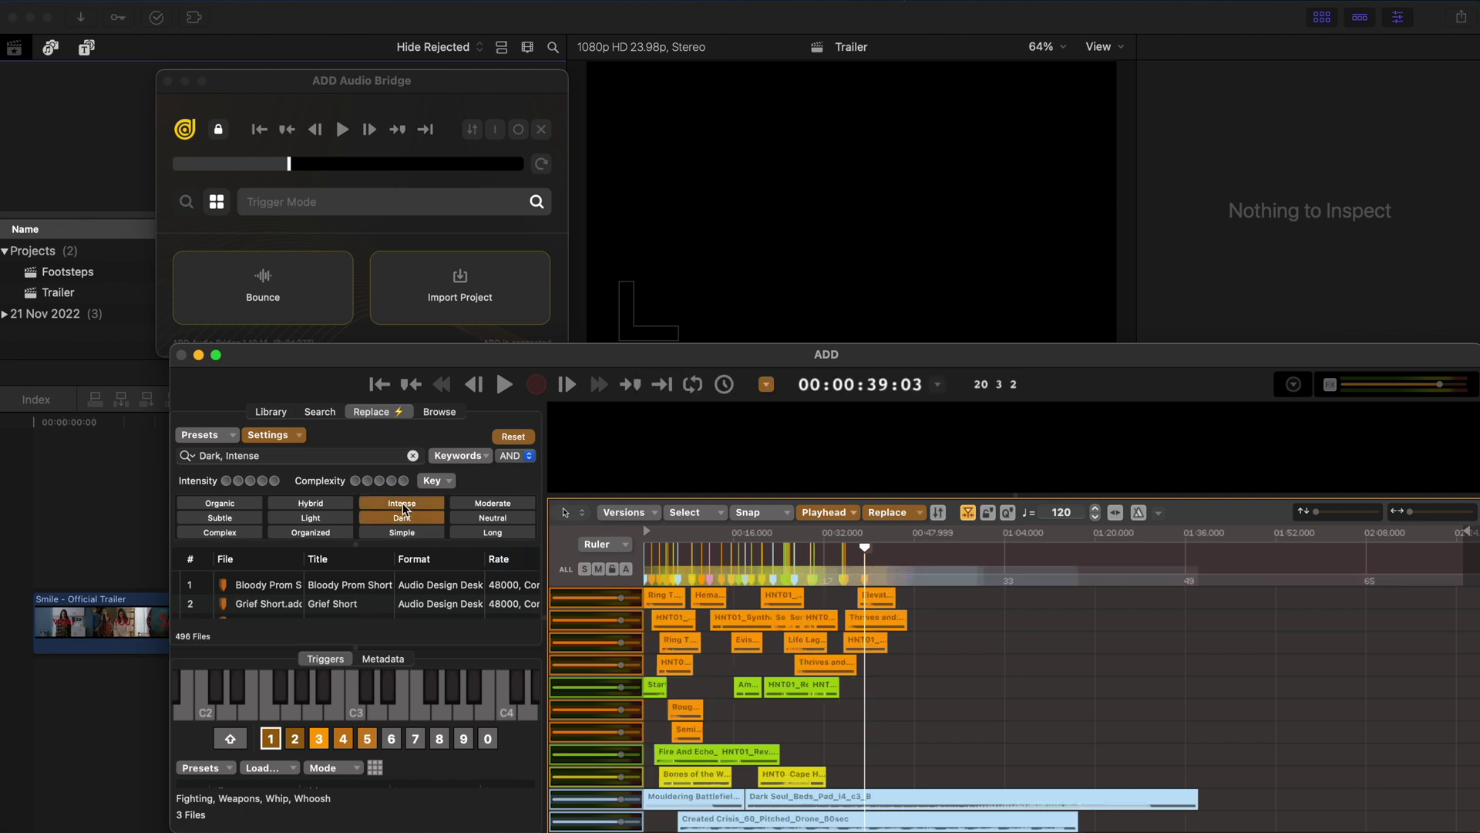
left_click_drag(872, 561, 679, 554)
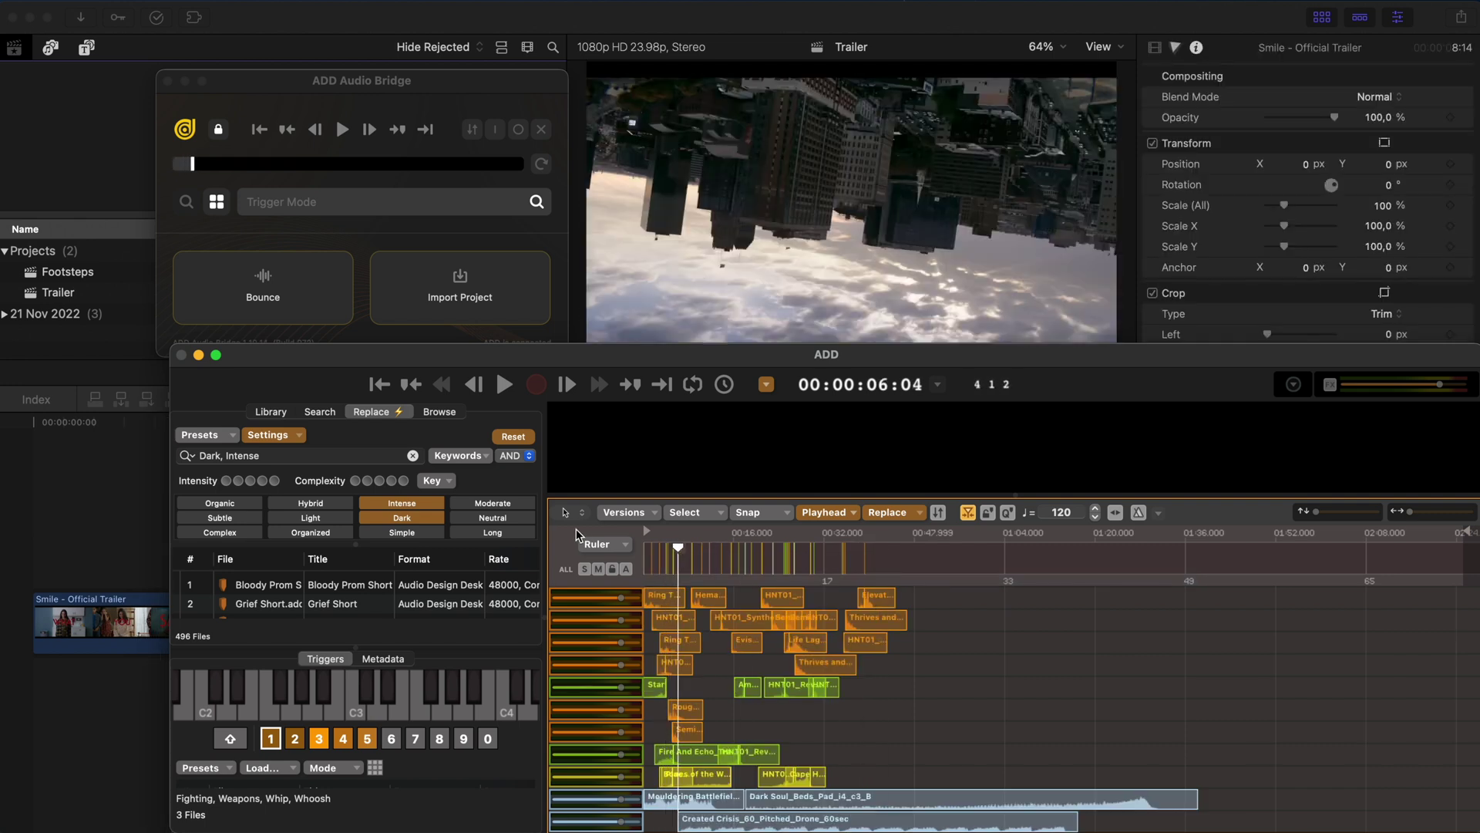
Step: Trim the right ends of the Dark Soul pad and Created Crisis drone beds leftward
left_click(821, 808)
left_click_drag(1196, 801, 862, 796)
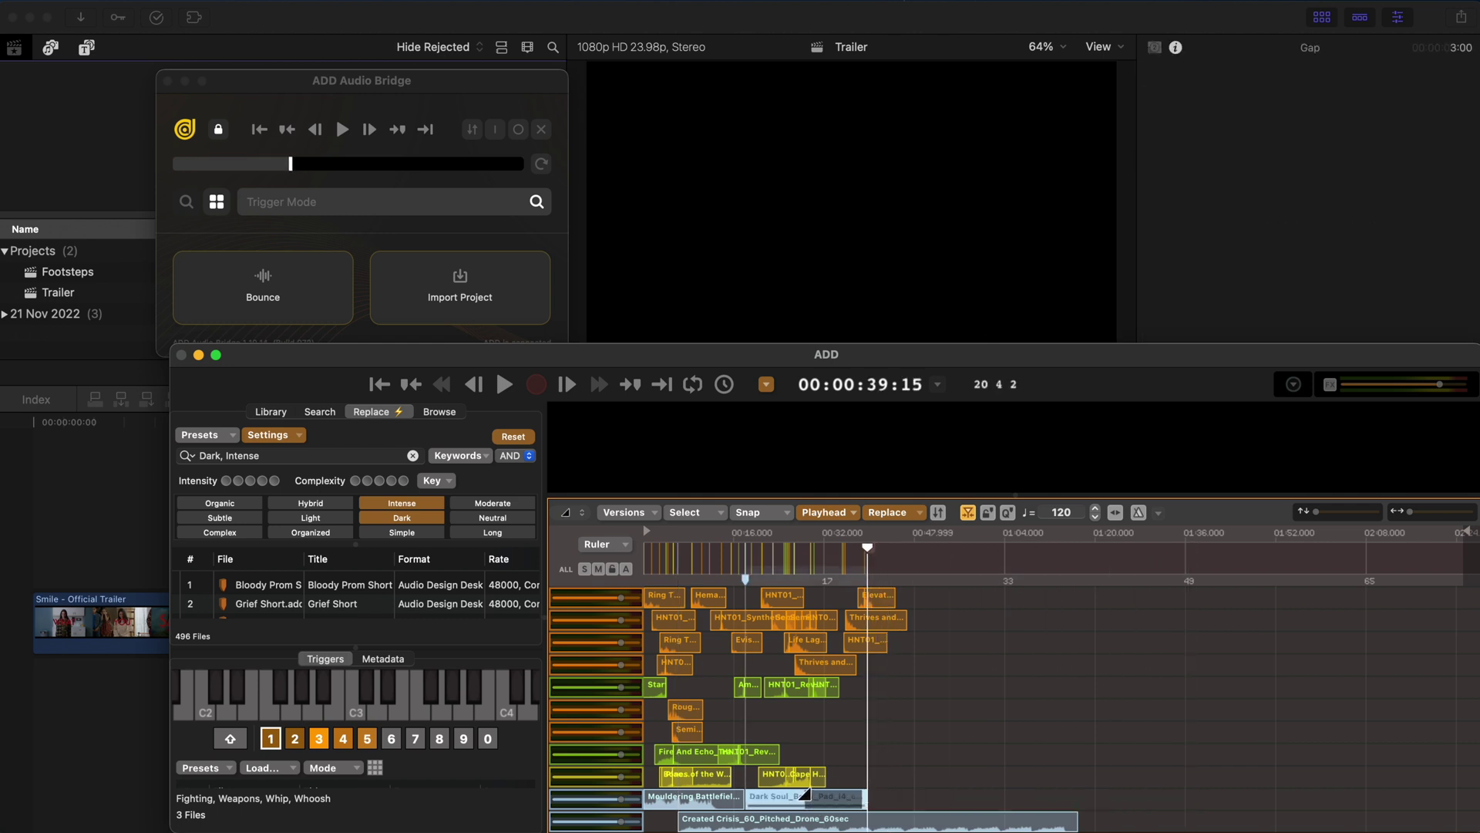
left_click_drag(1068, 828, 785, 819)
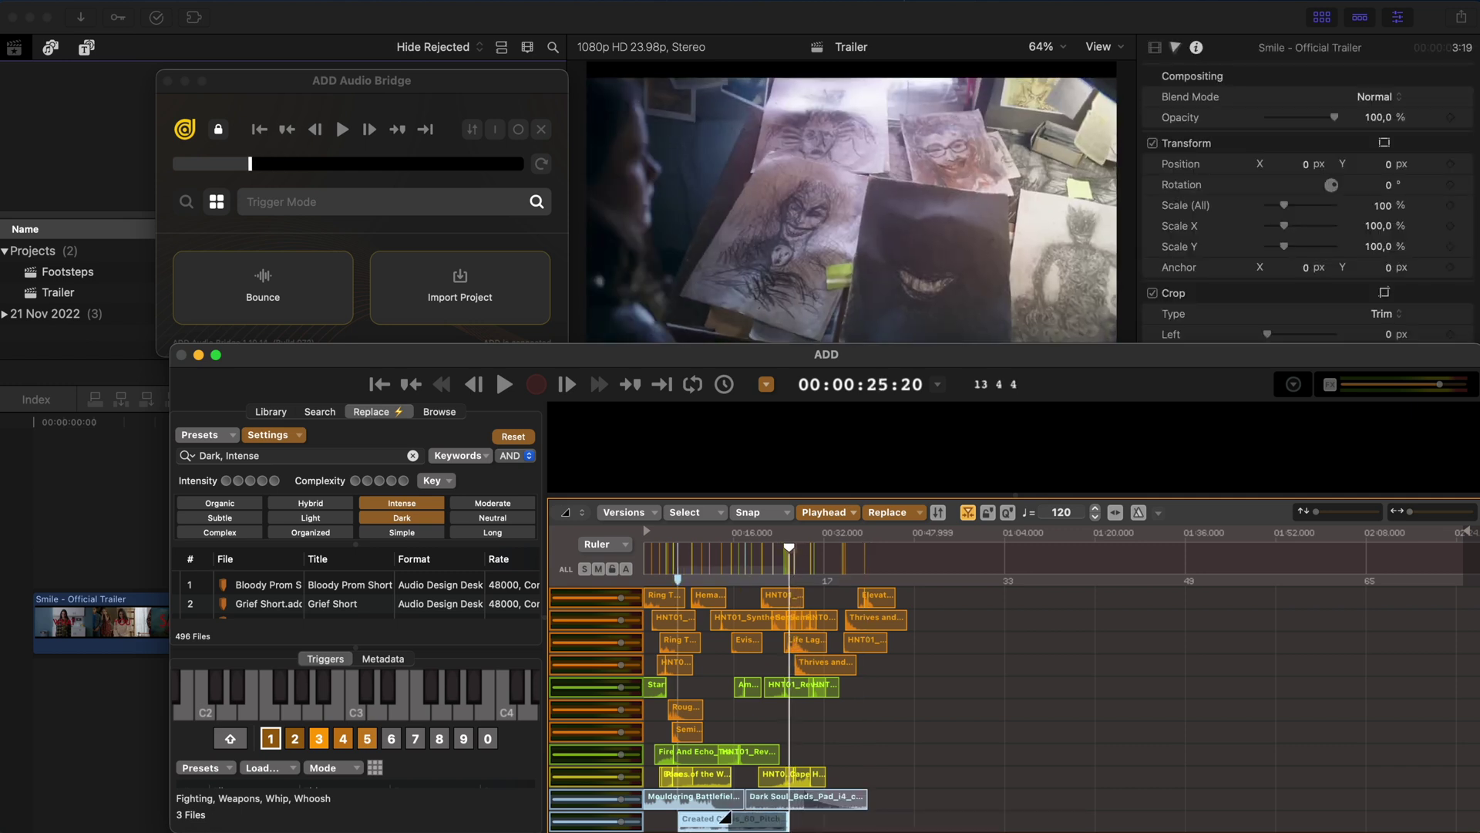
Step: Play the score, zoom in near 7 seconds and drop a sync marker at 00:00:10:05
left_click(683, 549)
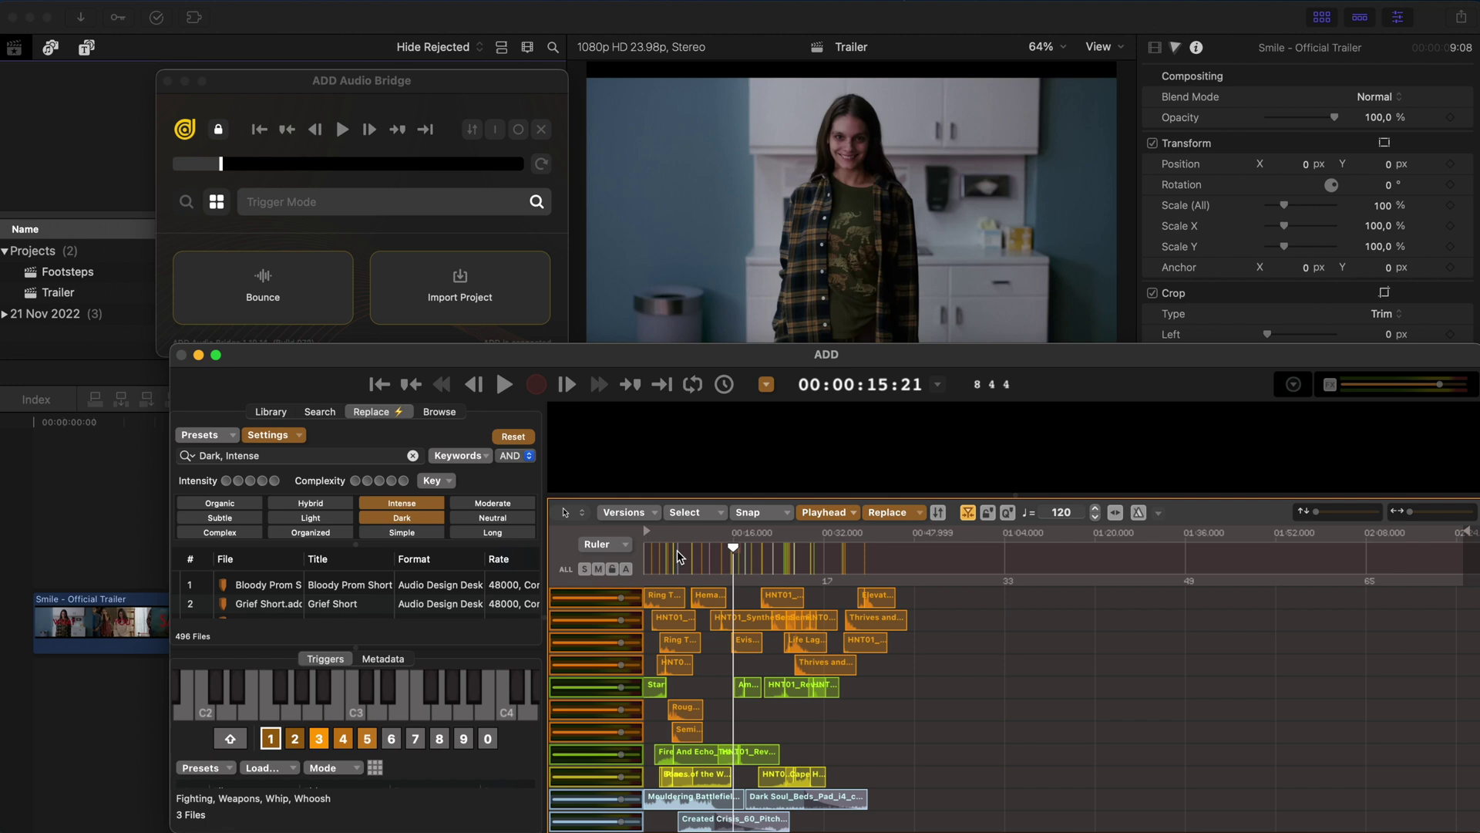
left_click_drag(689, 552, 846, 550)
key("super+equal")
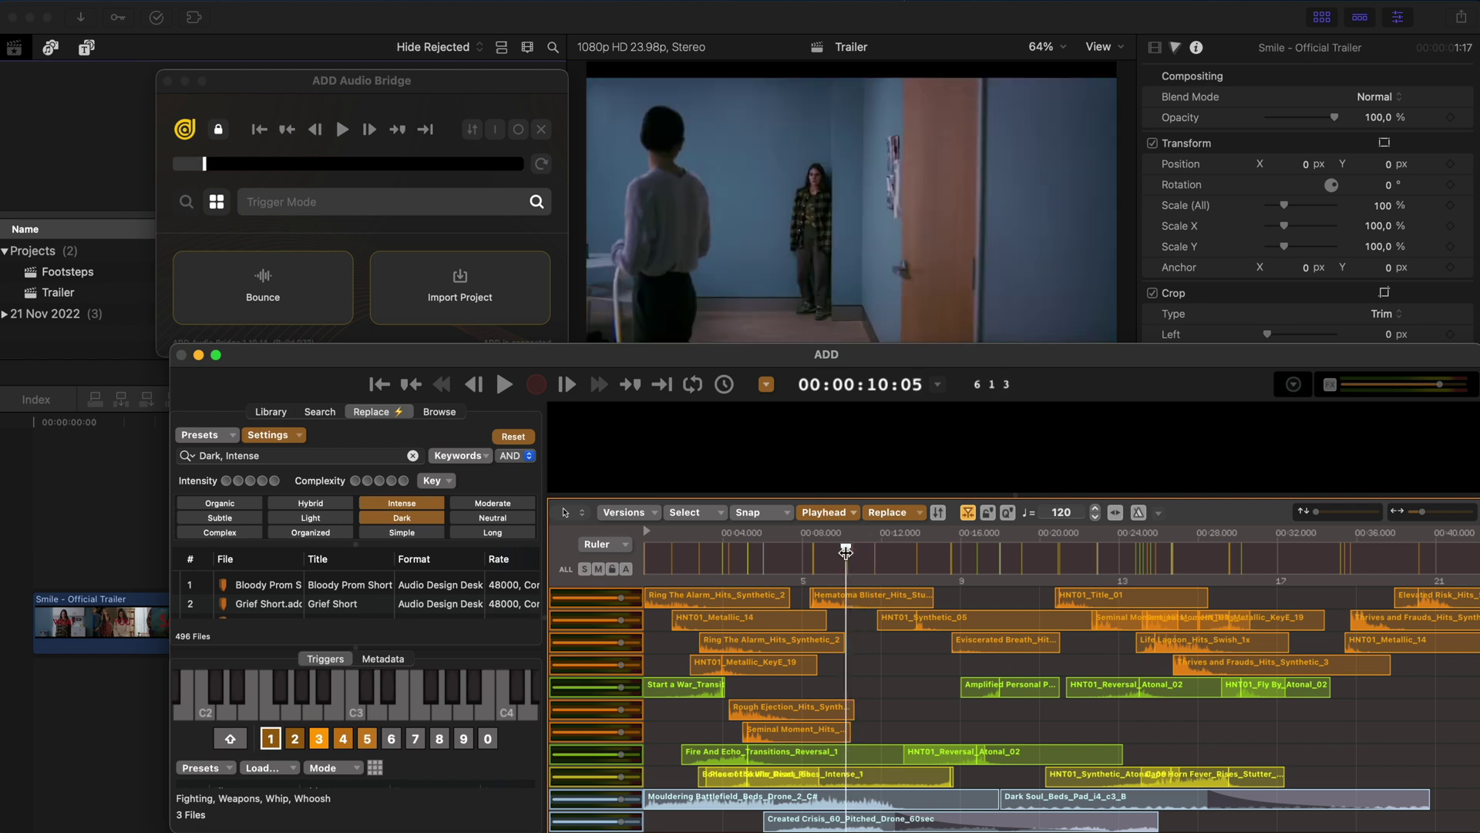
key("alt+g")
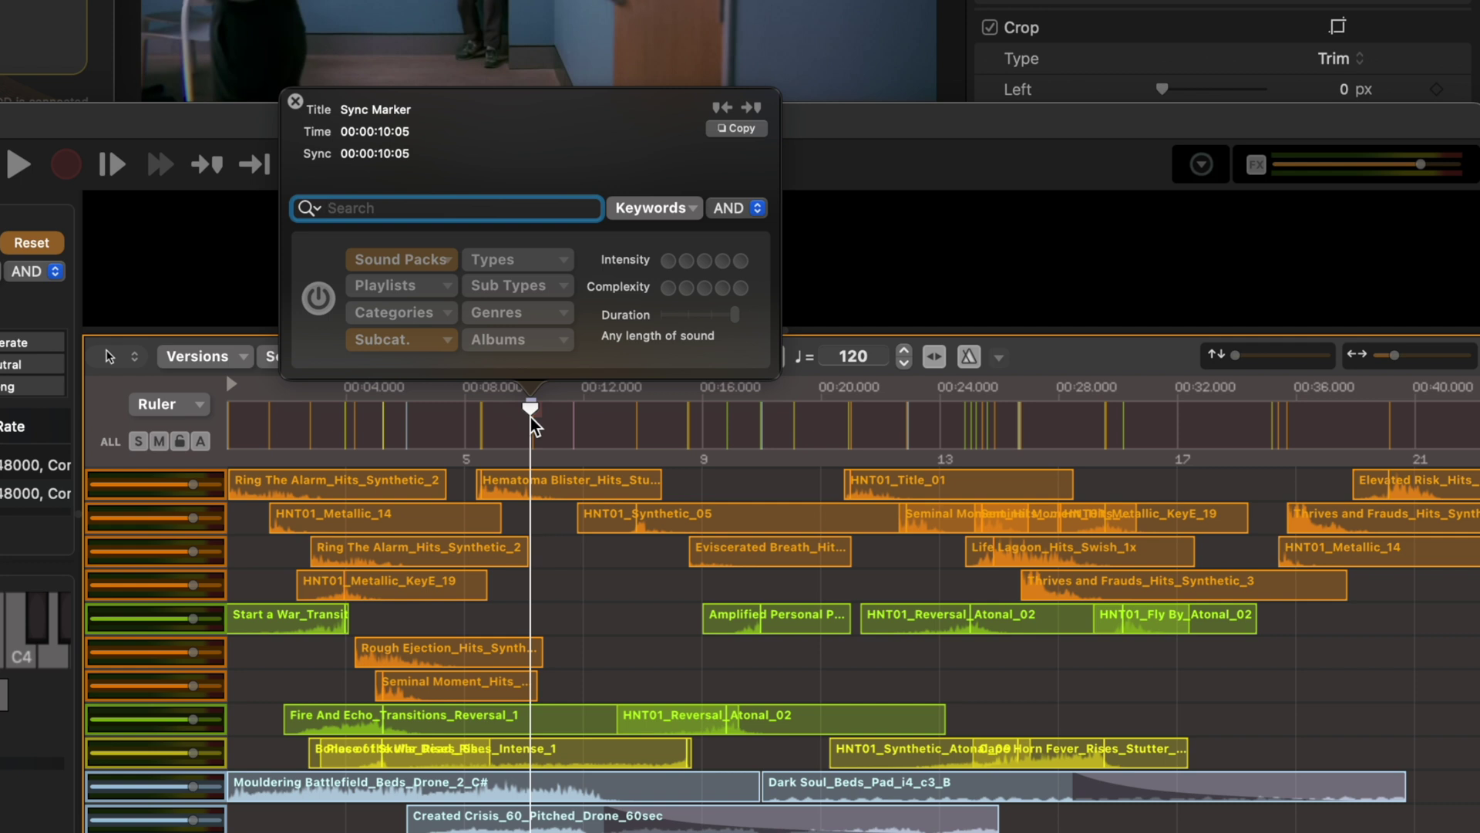
Step: Search 'door slam' at the sync marker and audition the results, including Large Room Door
type("door slam")
key("Return")
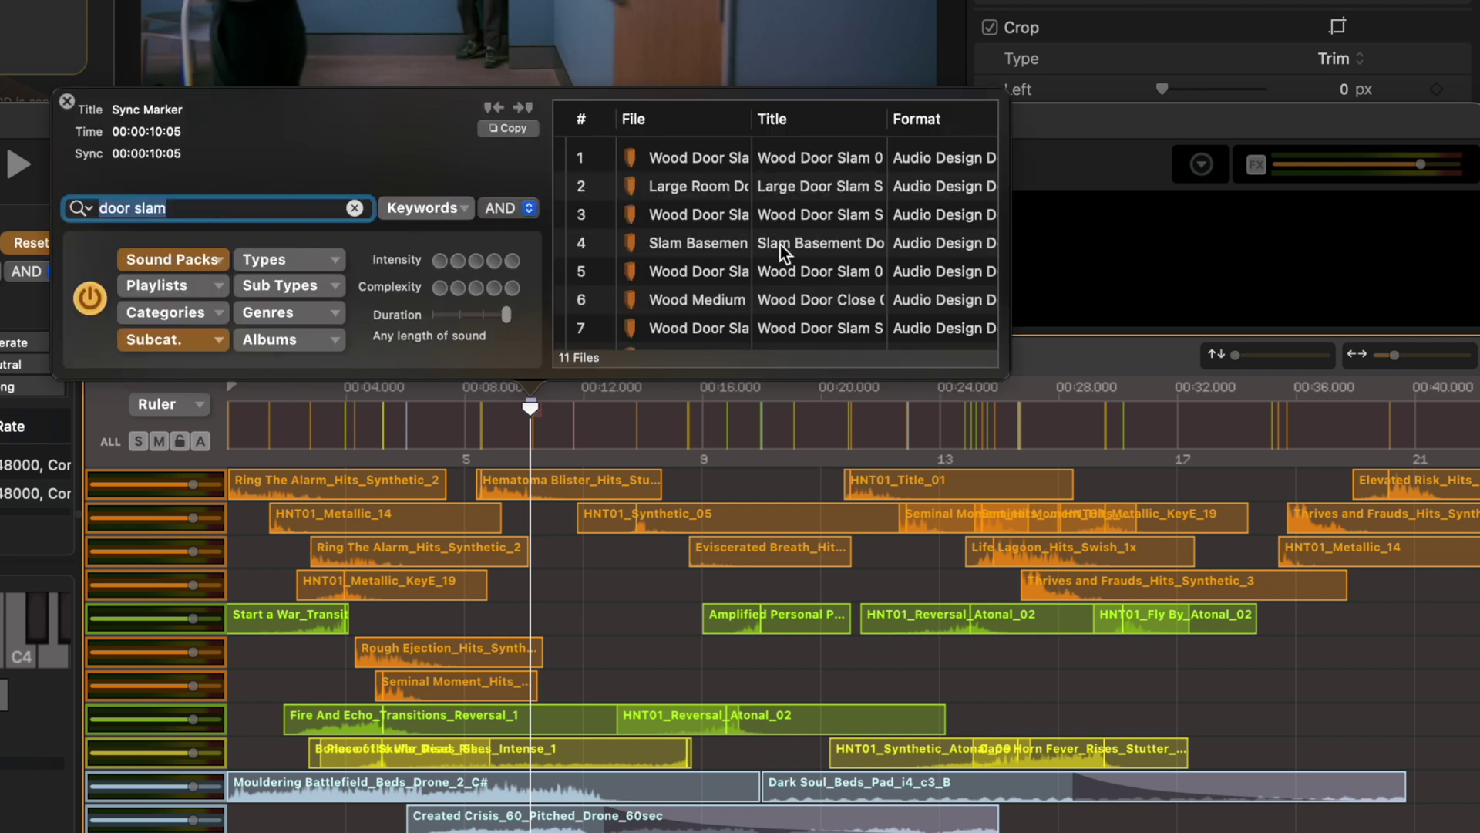
left_click(669, 165)
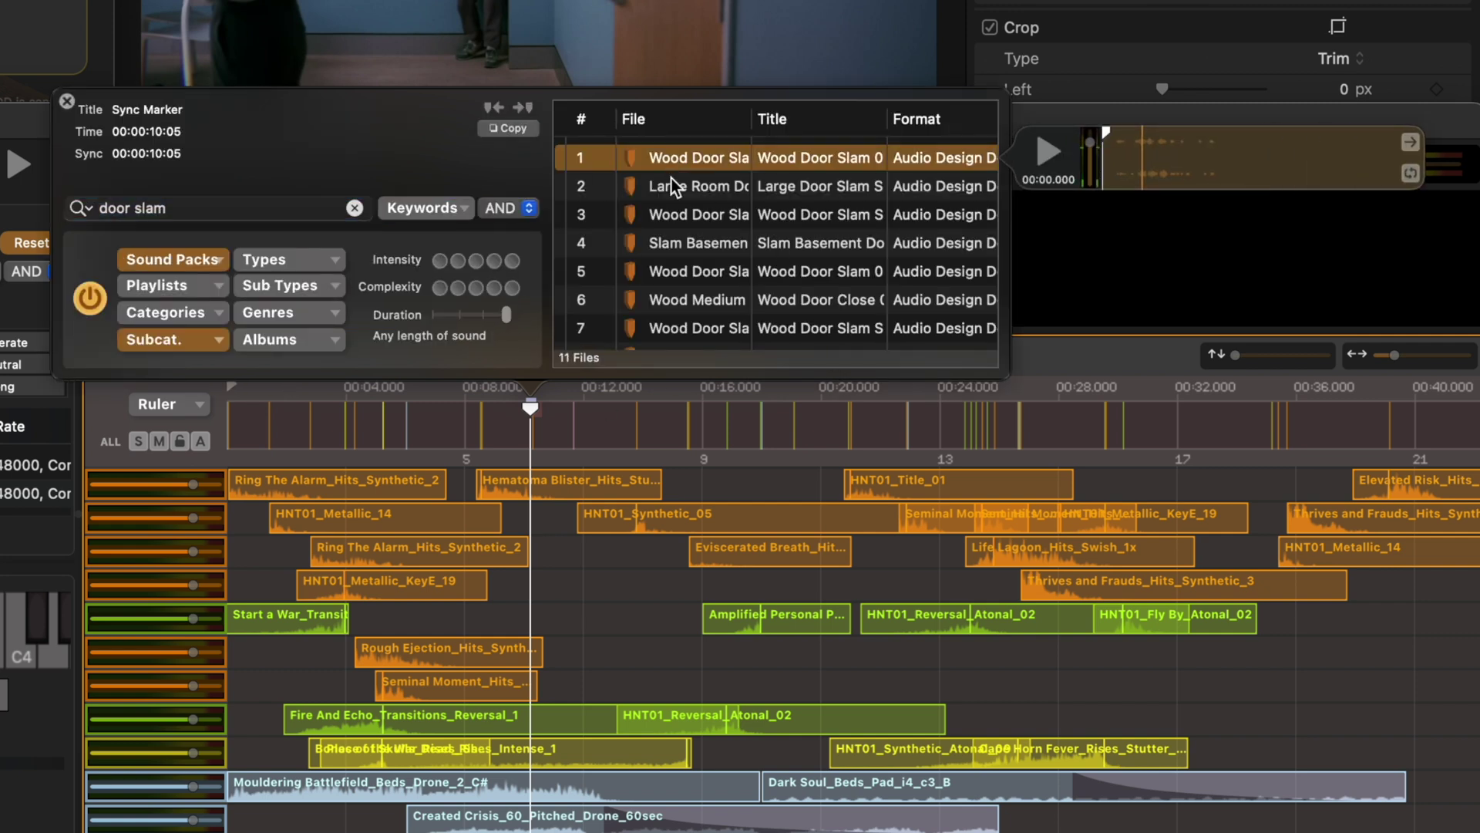
left_click(672, 178)
left_click(672, 202)
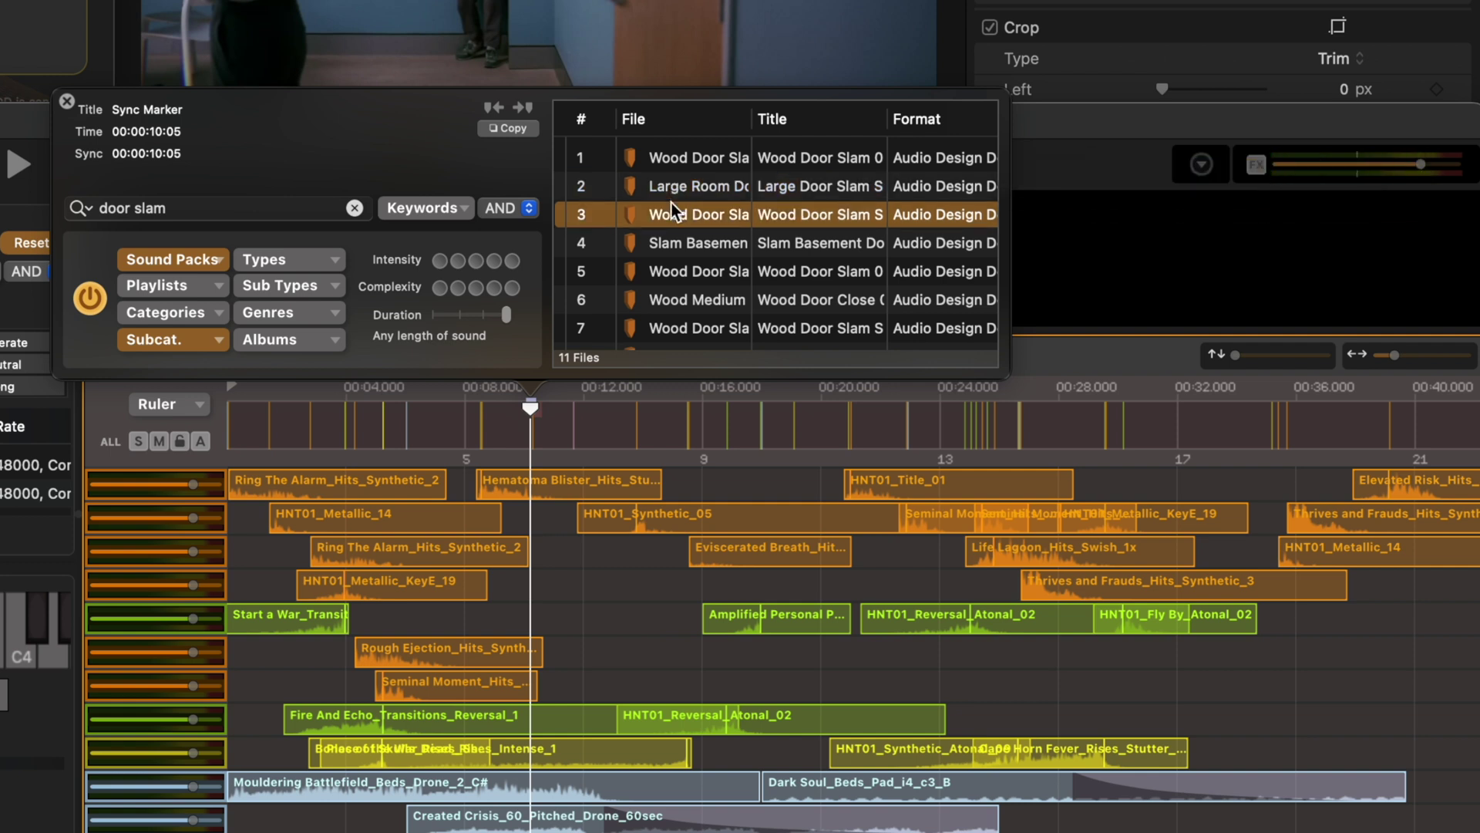
left_click(673, 246)
left_click(675, 275)
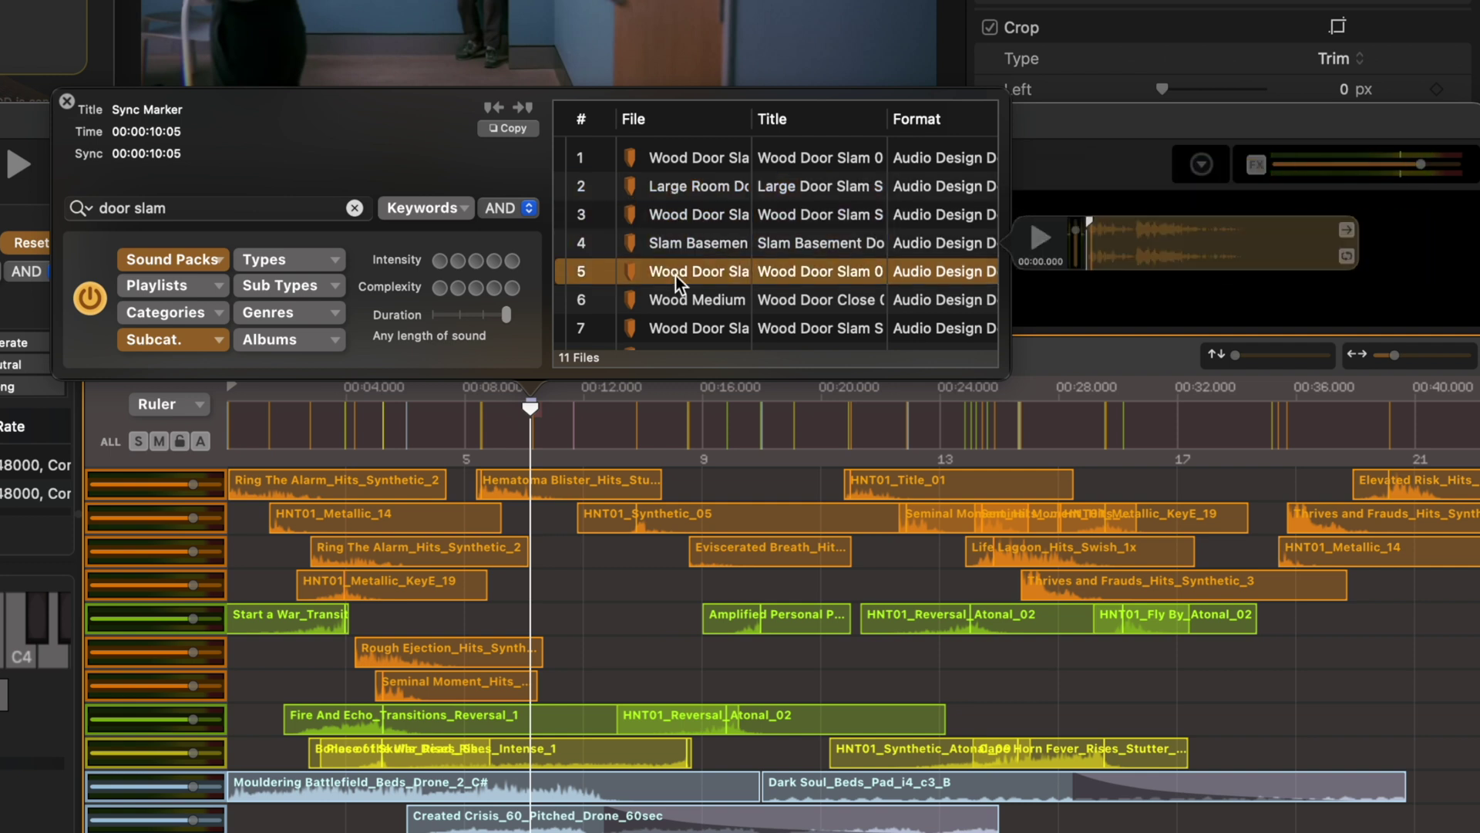
left_click(675, 195)
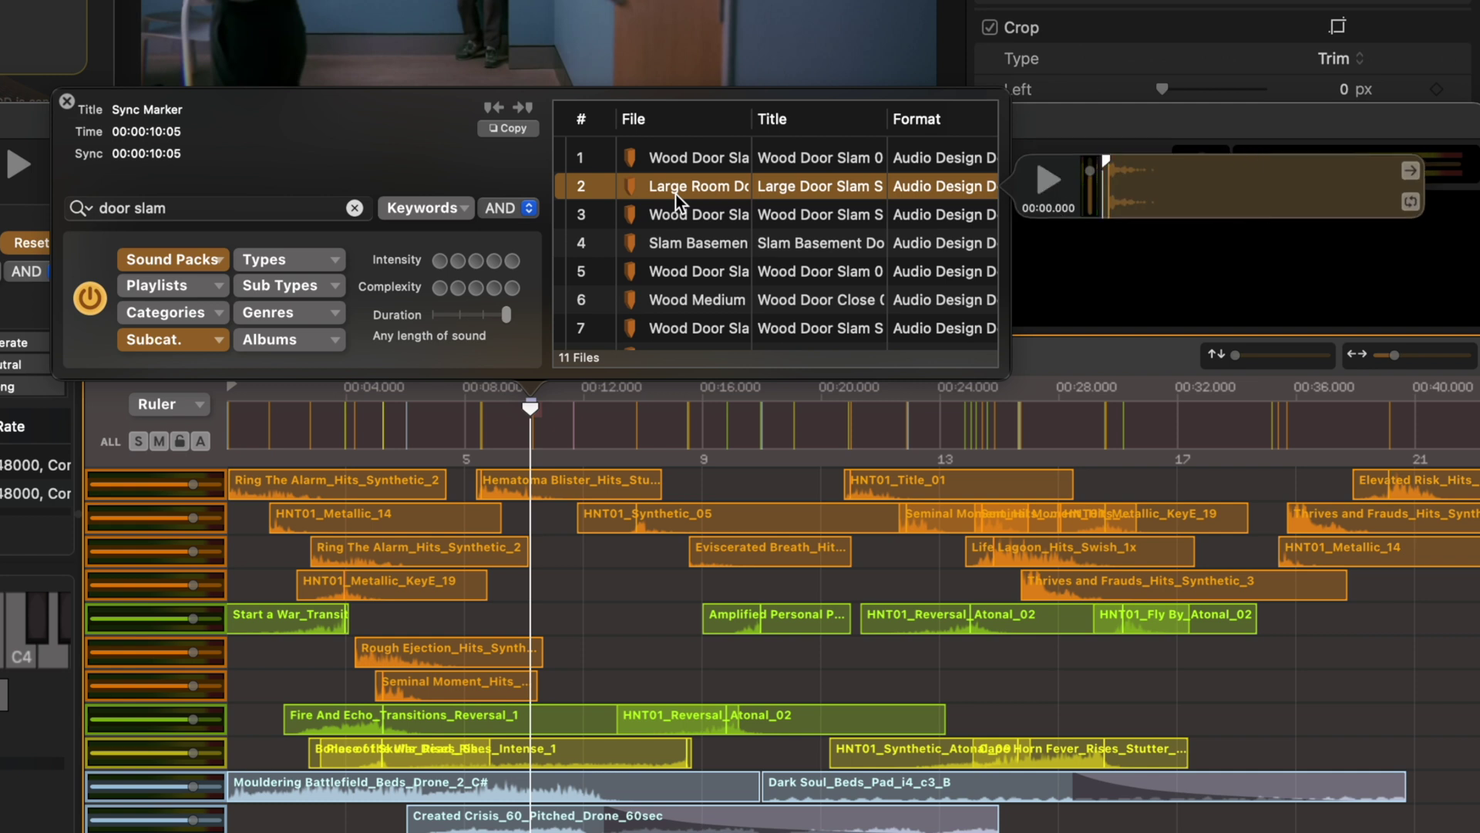
Step: Place the Large Room Door slam at the 10:05 marker and play from about 9 seconds
double_click(675, 194)
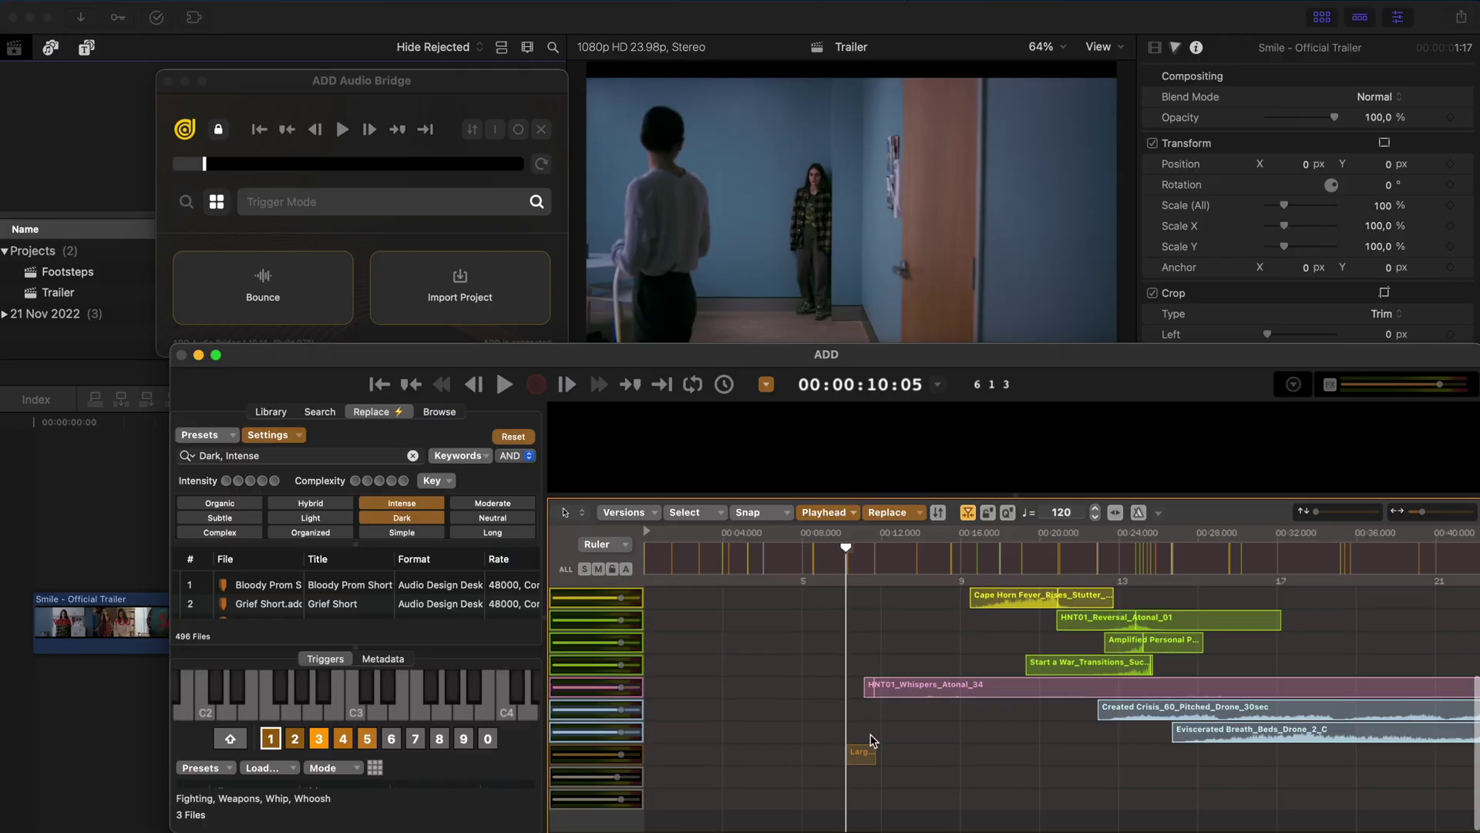
left_click(825, 646)
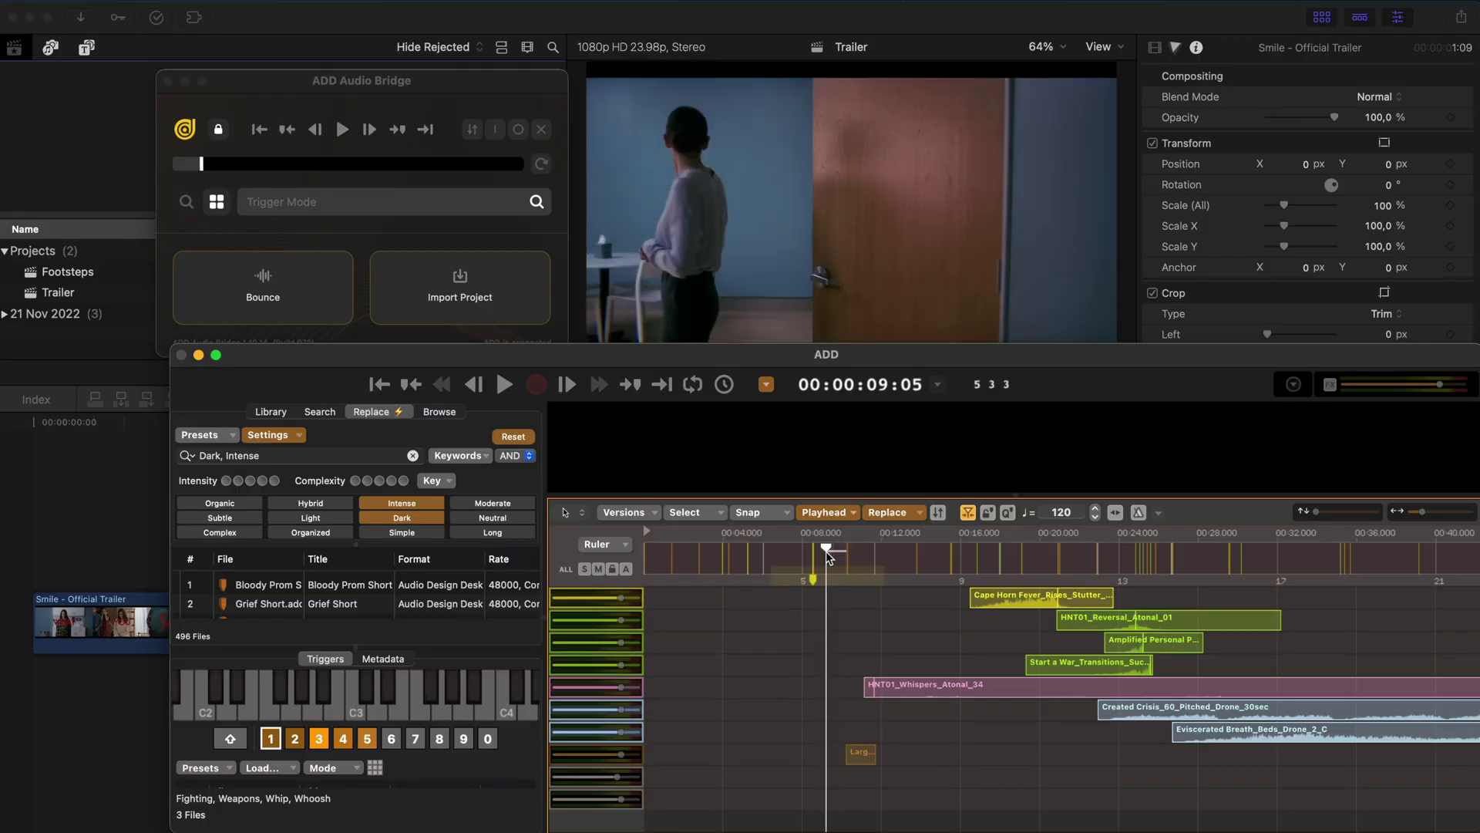
key("space")
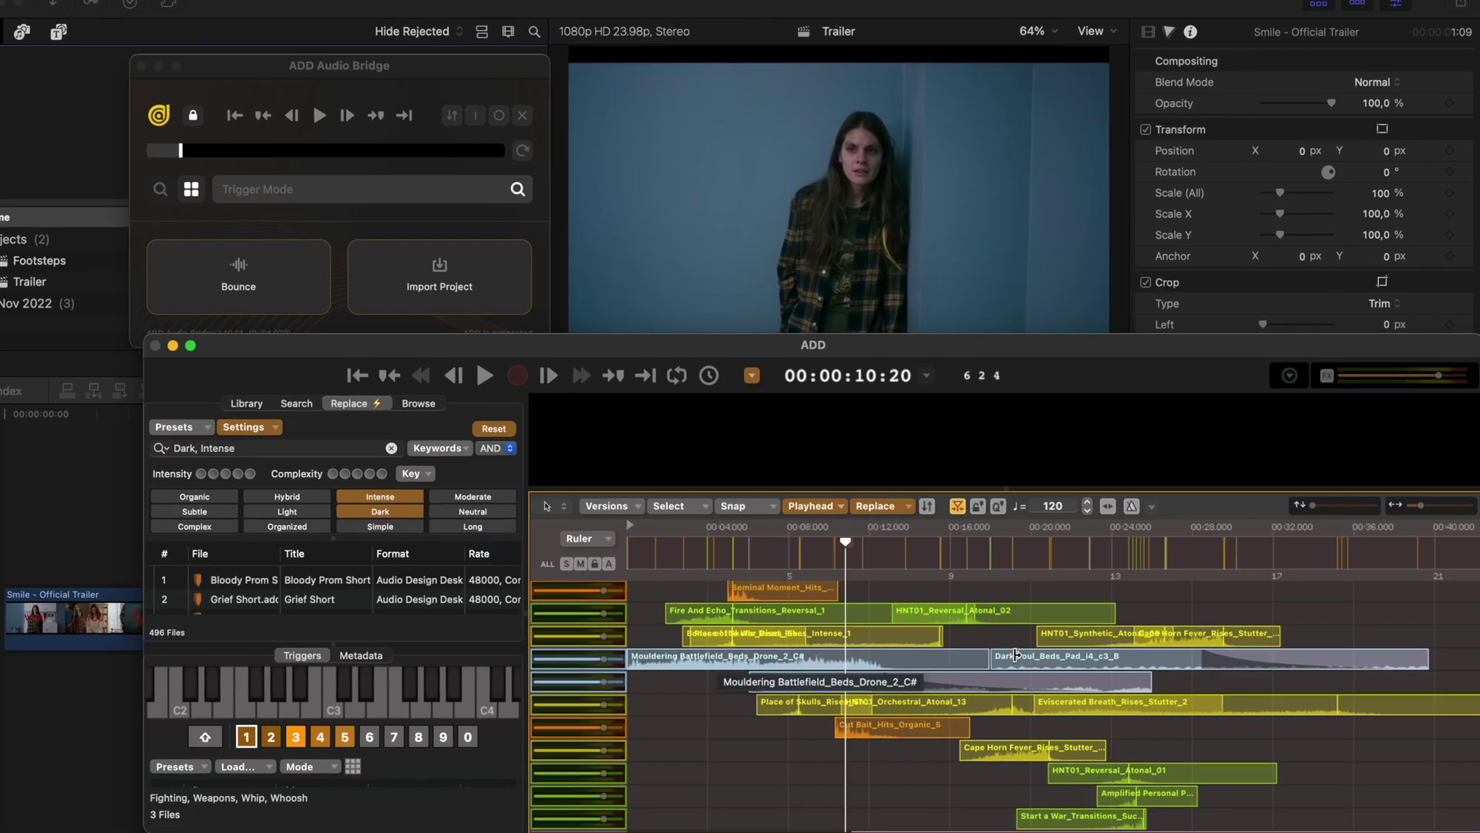
Step: Cut the Mouldering drone at the playhead, then extend it back out past it
left_click_drag(1016, 654, 777, 663)
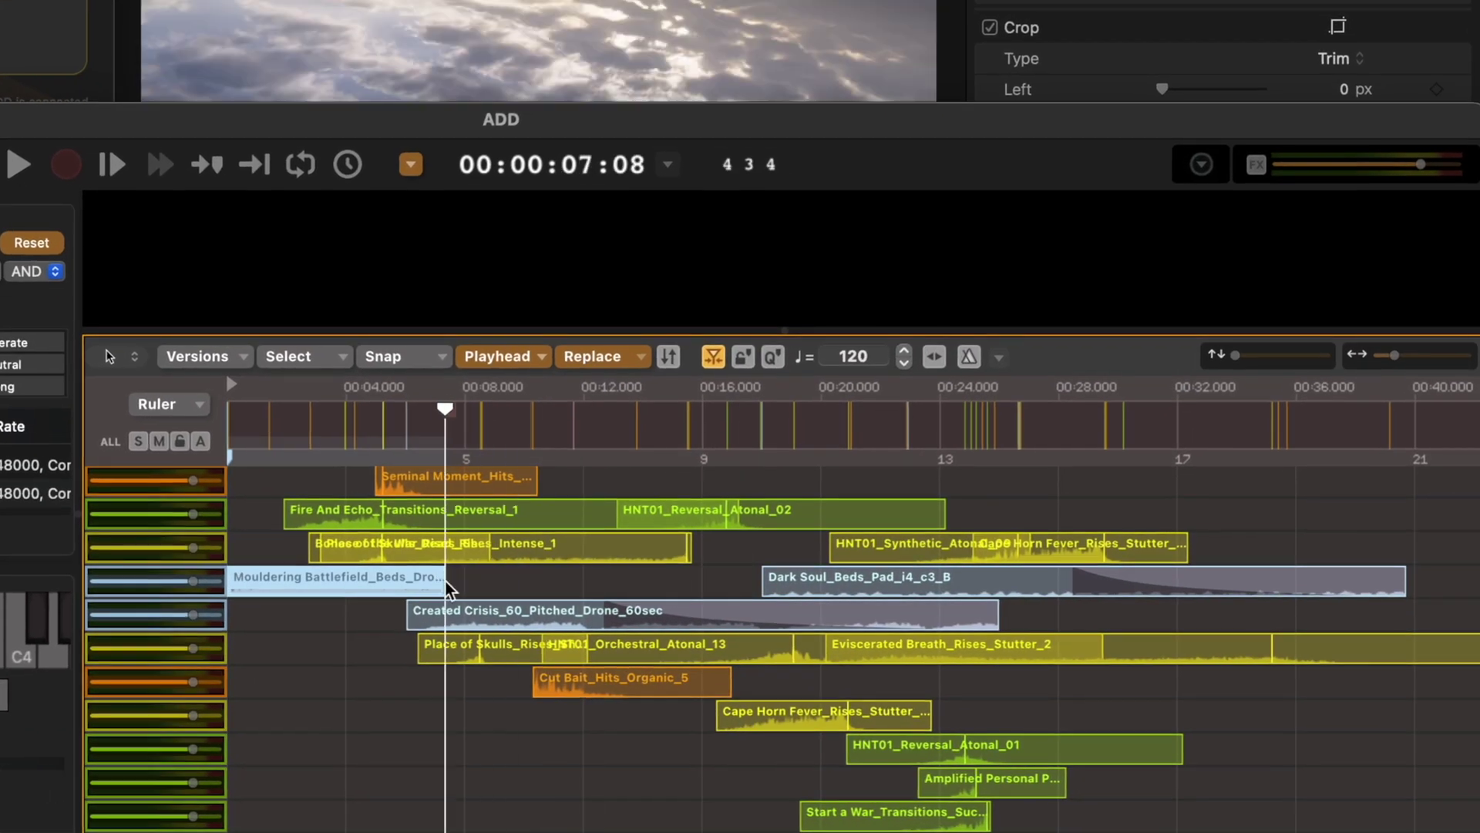
left_click_drag(448, 586, 497, 577)
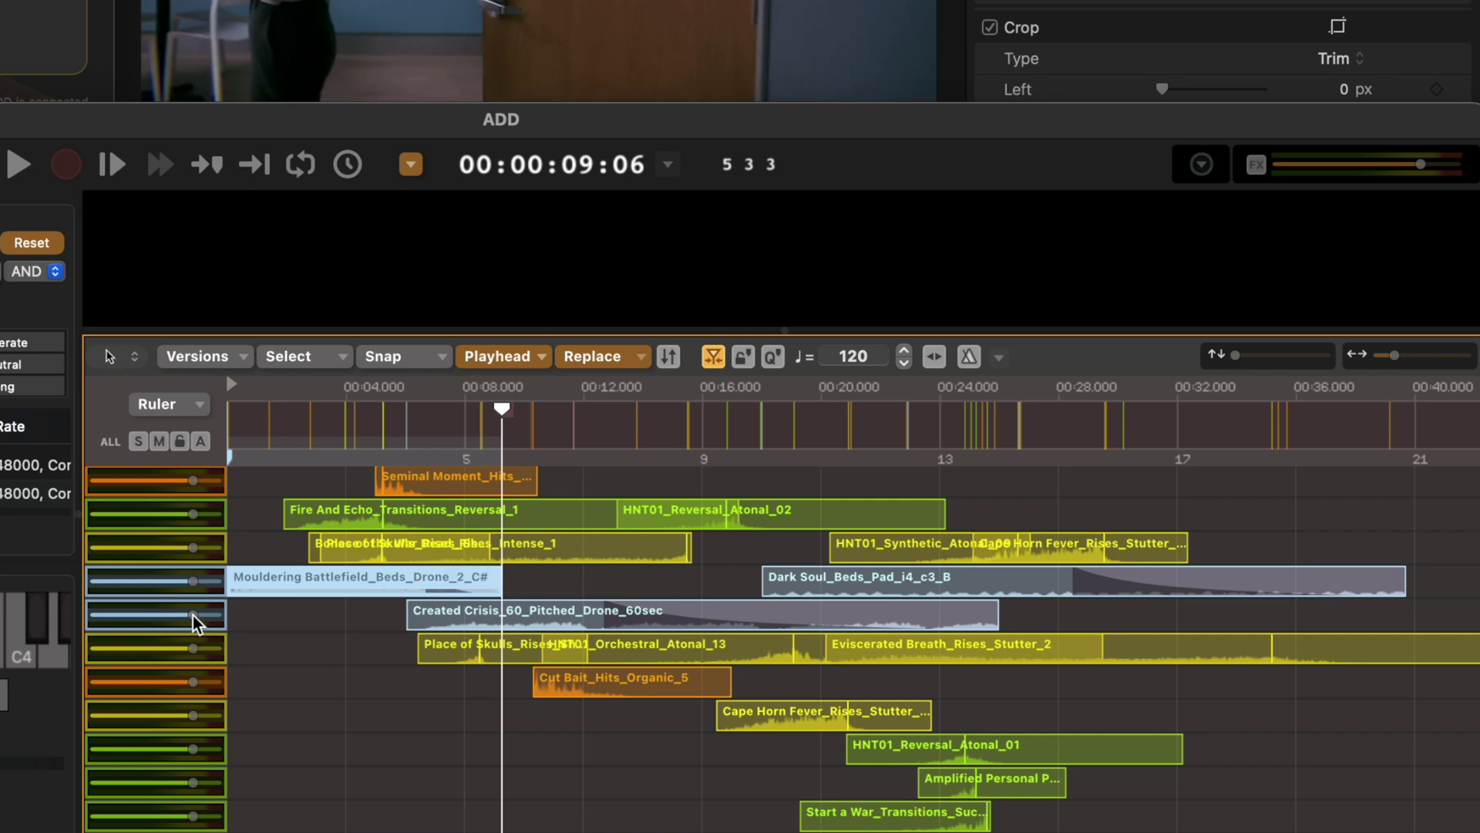
left_click_drag(192, 581, 185, 581)
Step: Put AUReverb2 on Insert 1 of the Large Door Slam Shut clip and play to hear it
scroll(419, 608, "down", 3)
scroll(418, 609, "down", 4)
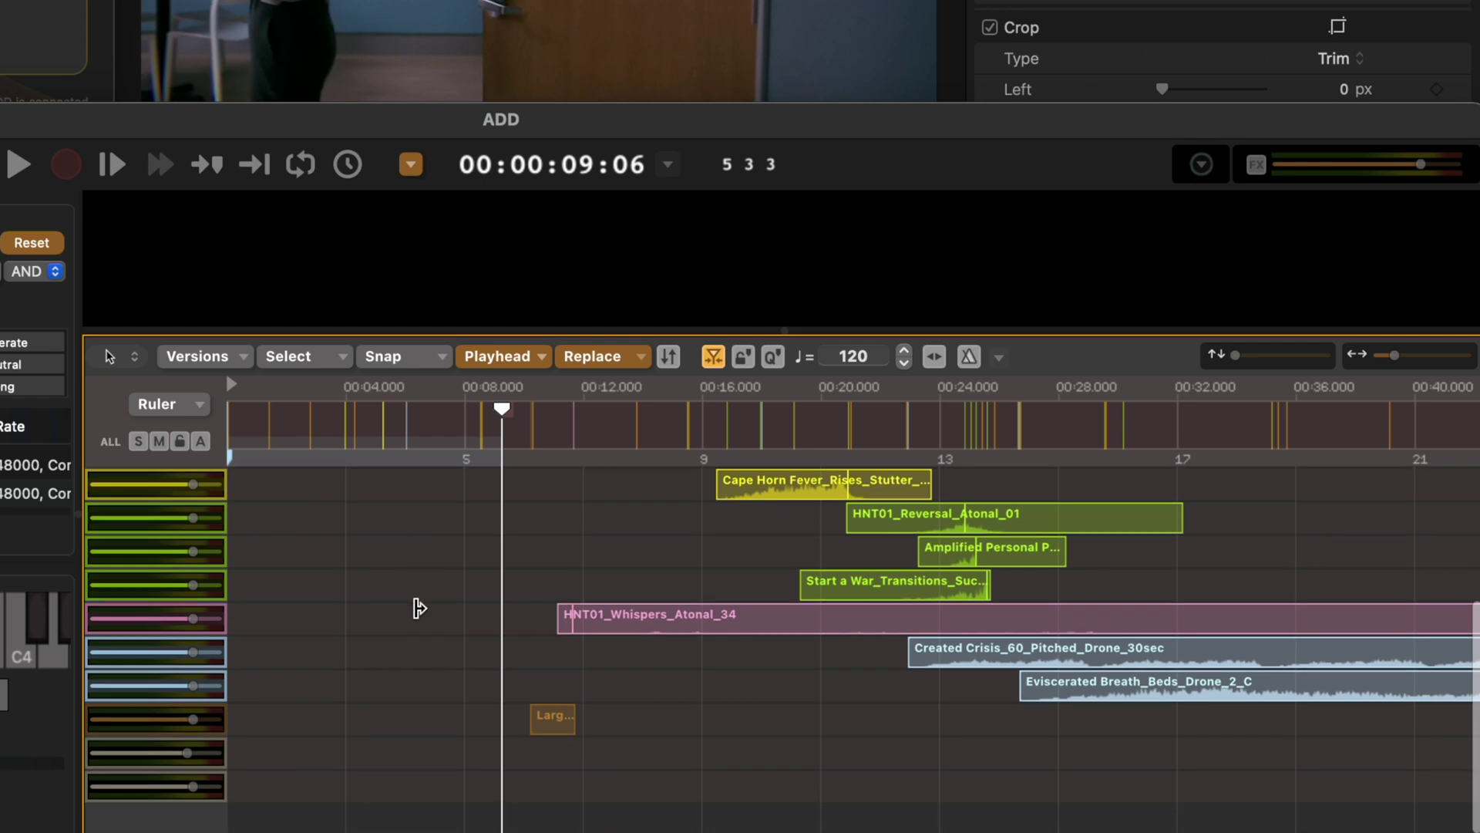
left_click(554, 727)
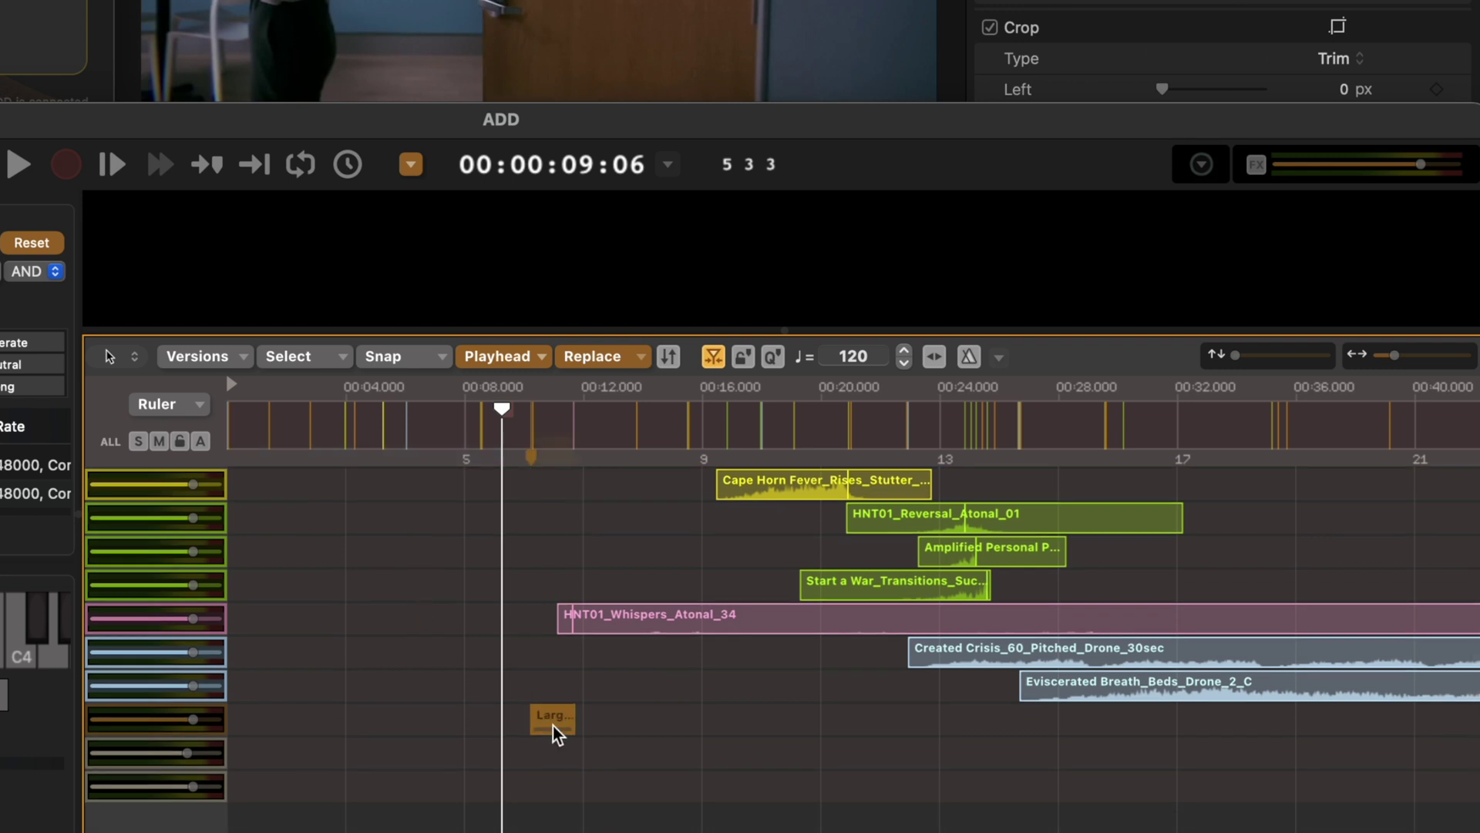
key("shift+g")
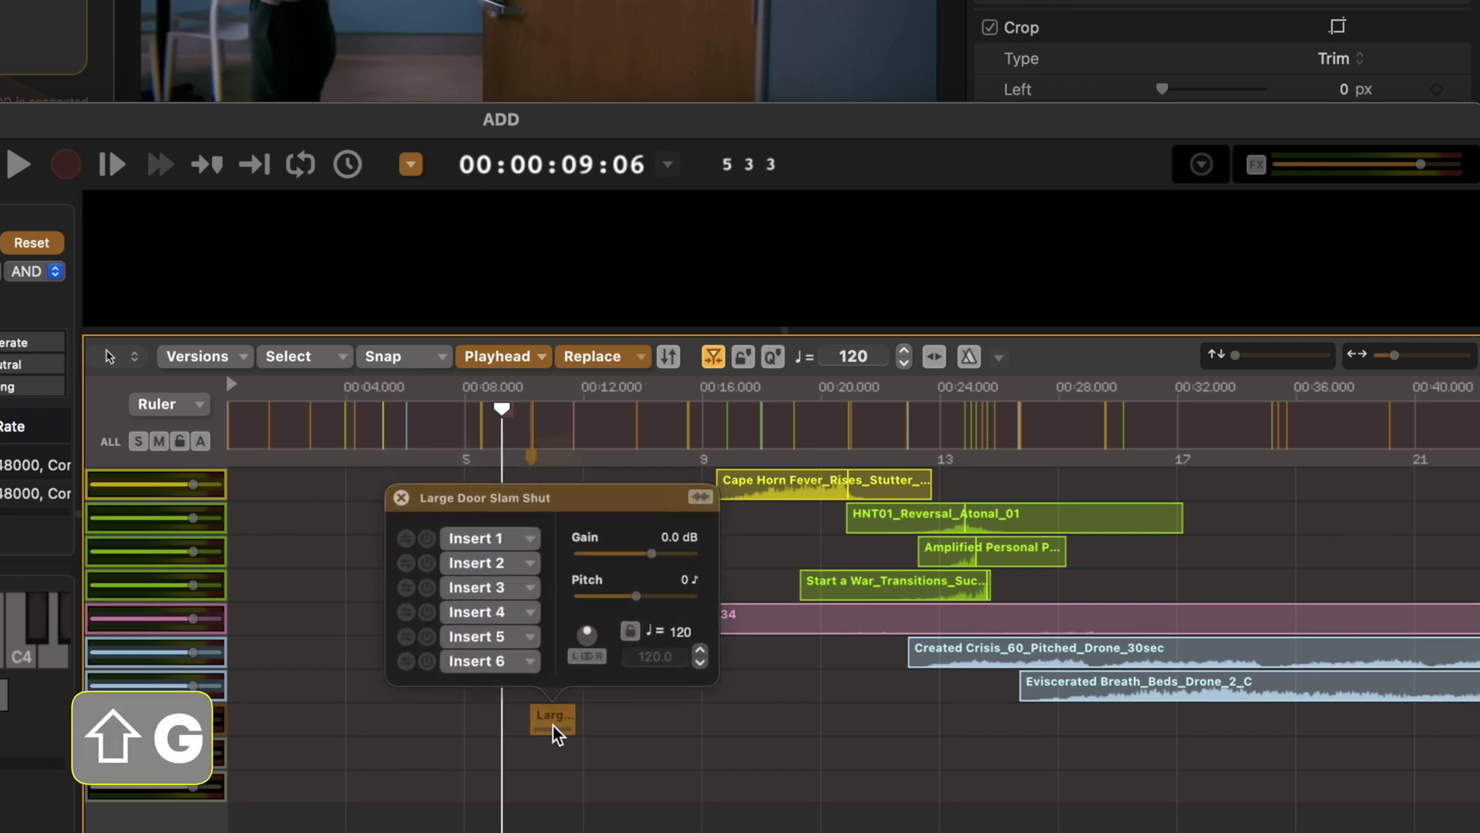
left_click(499, 541)
mouse_move(508, 606)
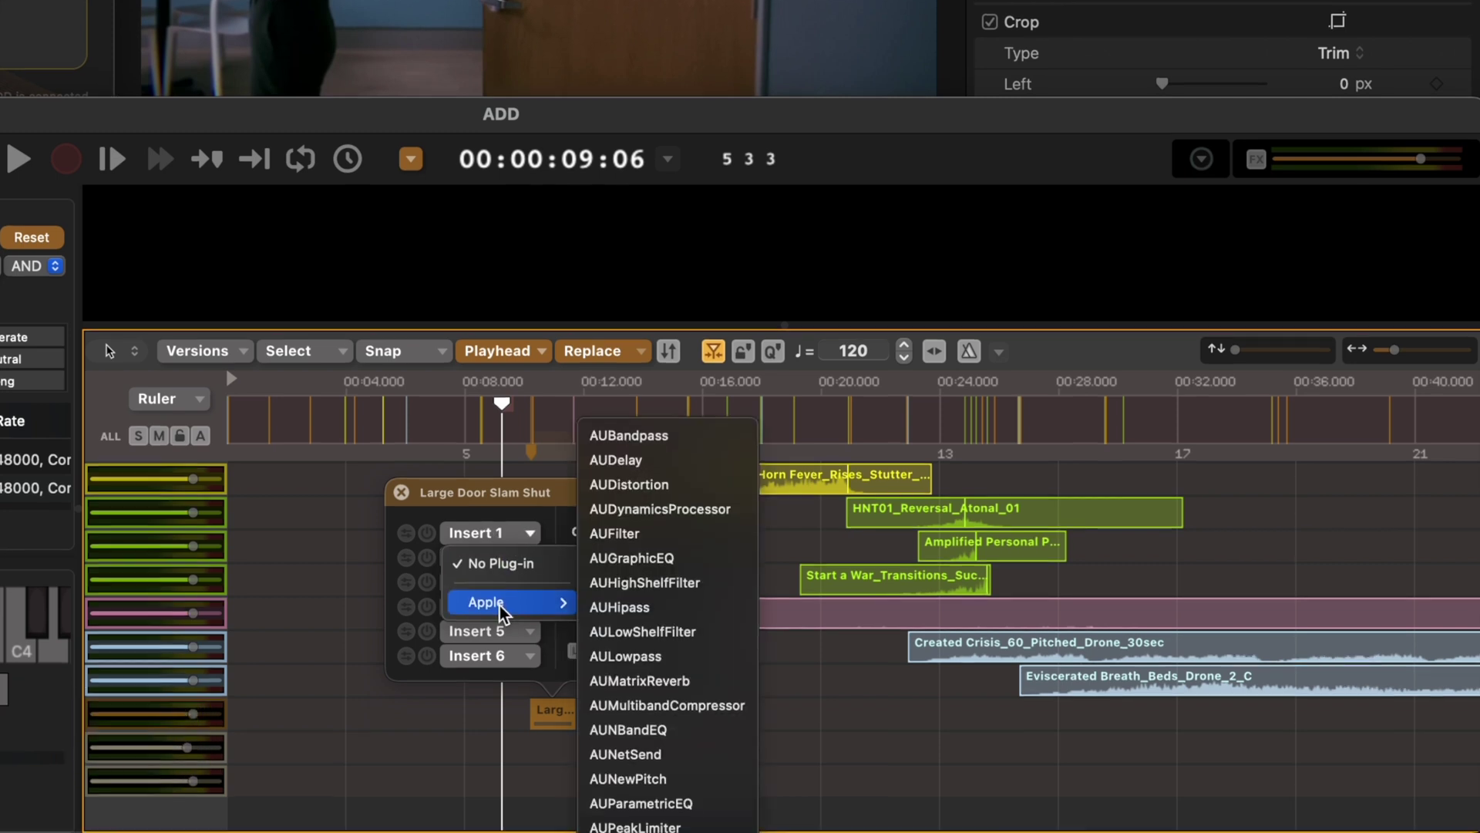
left_click(632, 725)
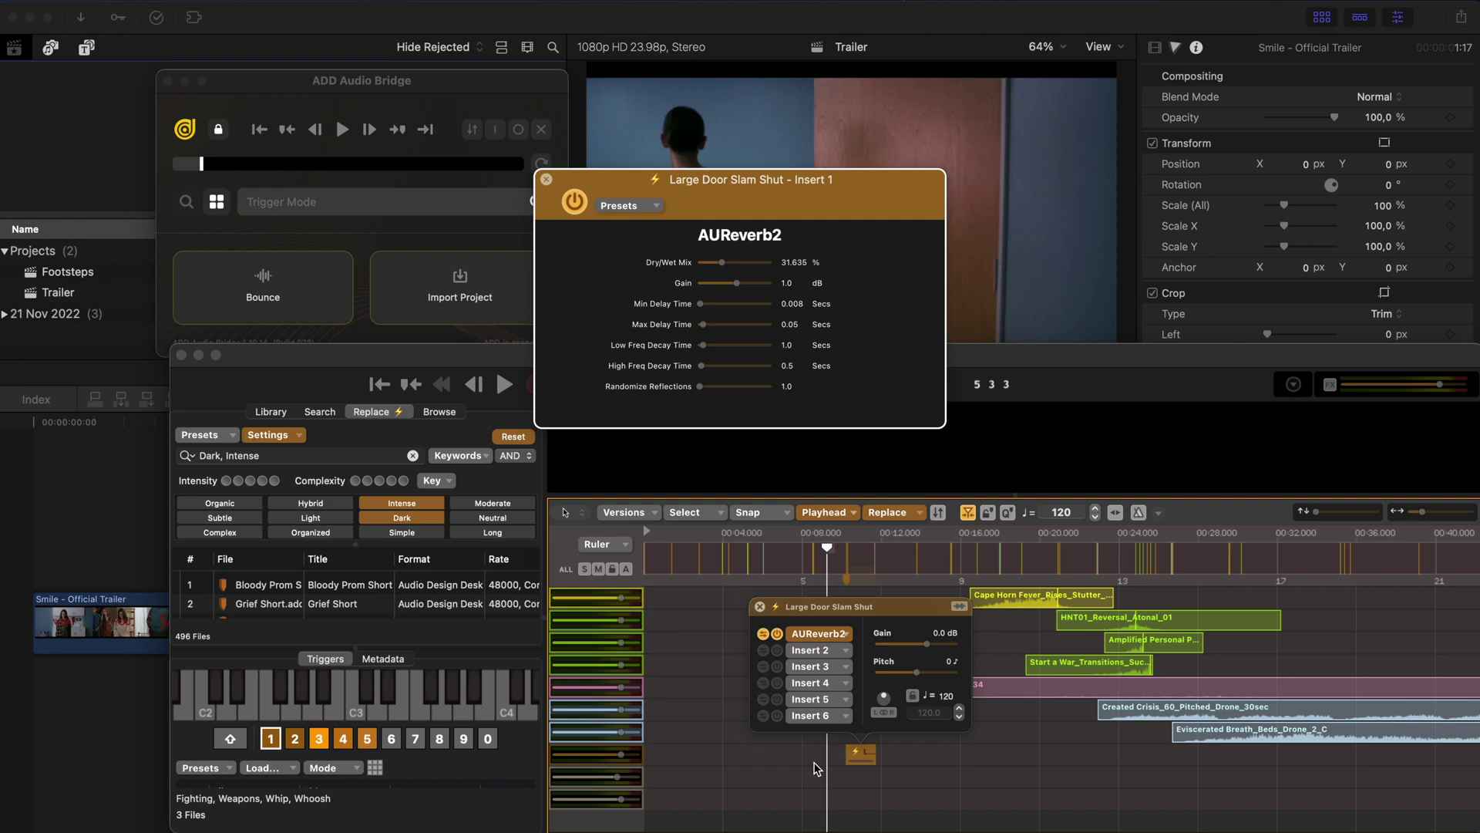
key("space")
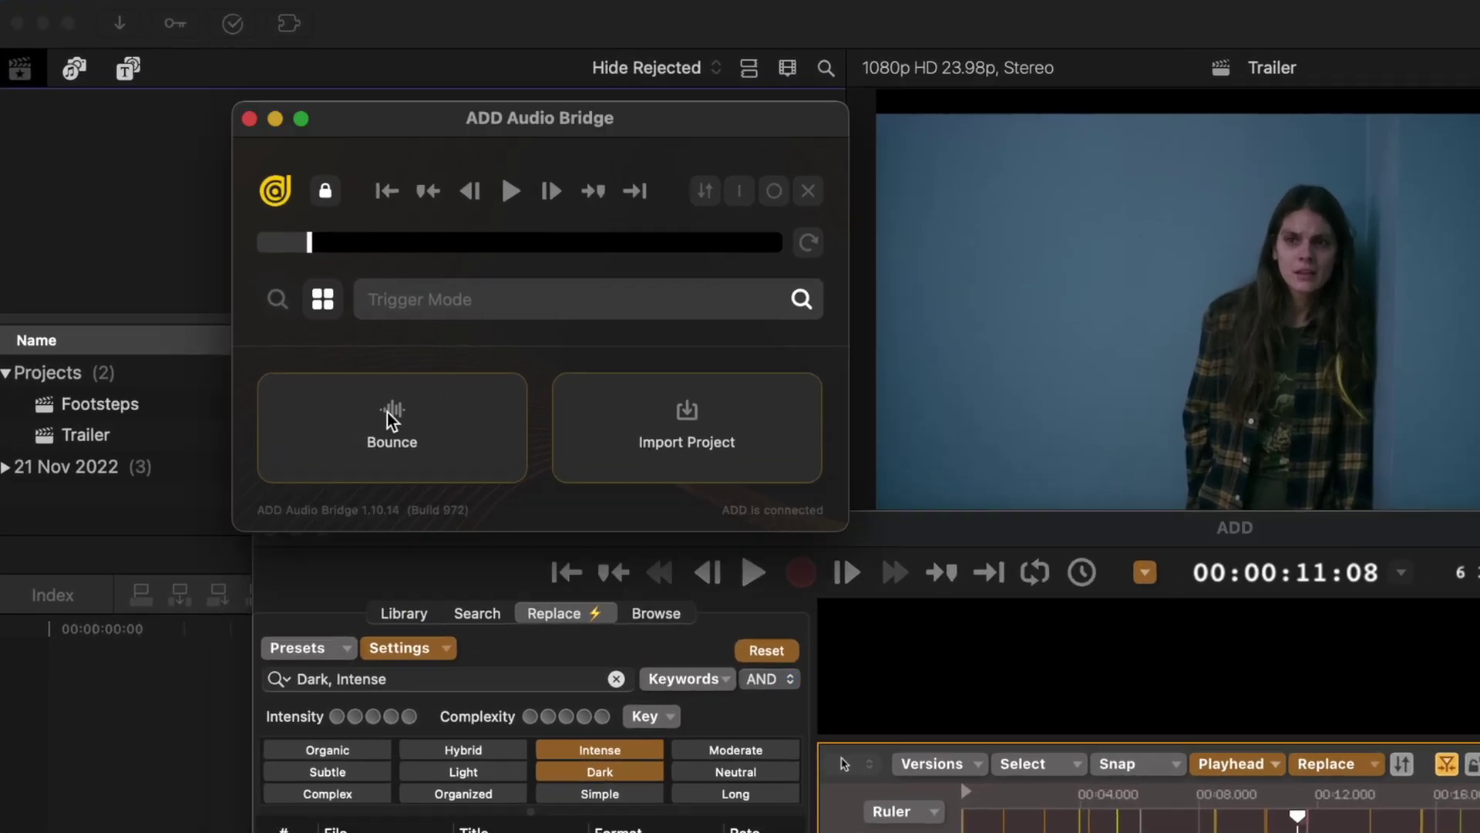
Step: Bounce the ADD mix, drop it as Untitled_6 under the trailer clips, and play from 6 seconds
left_click(256, 286)
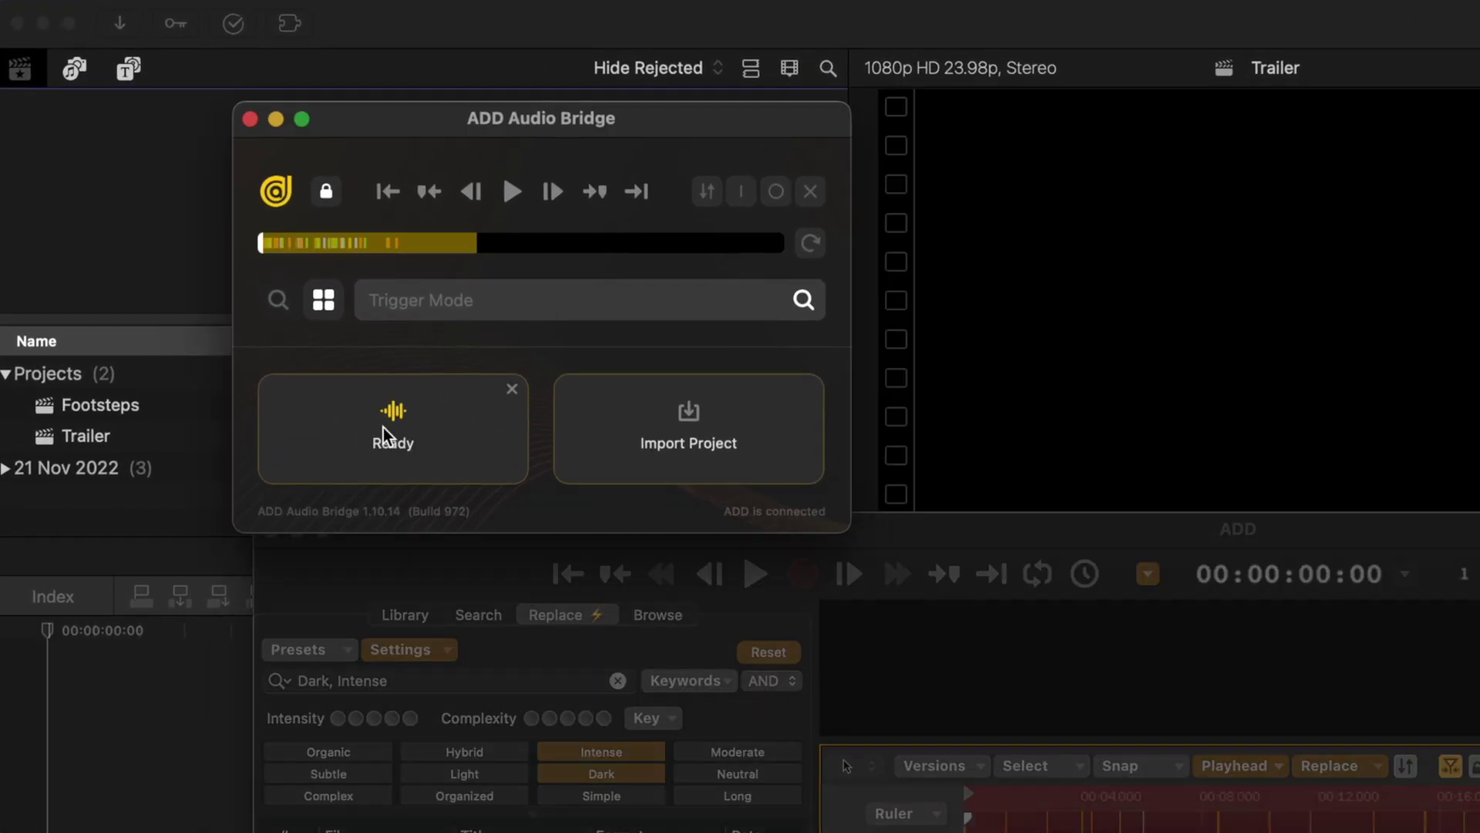
left_click_drag(383, 427, 236, 775)
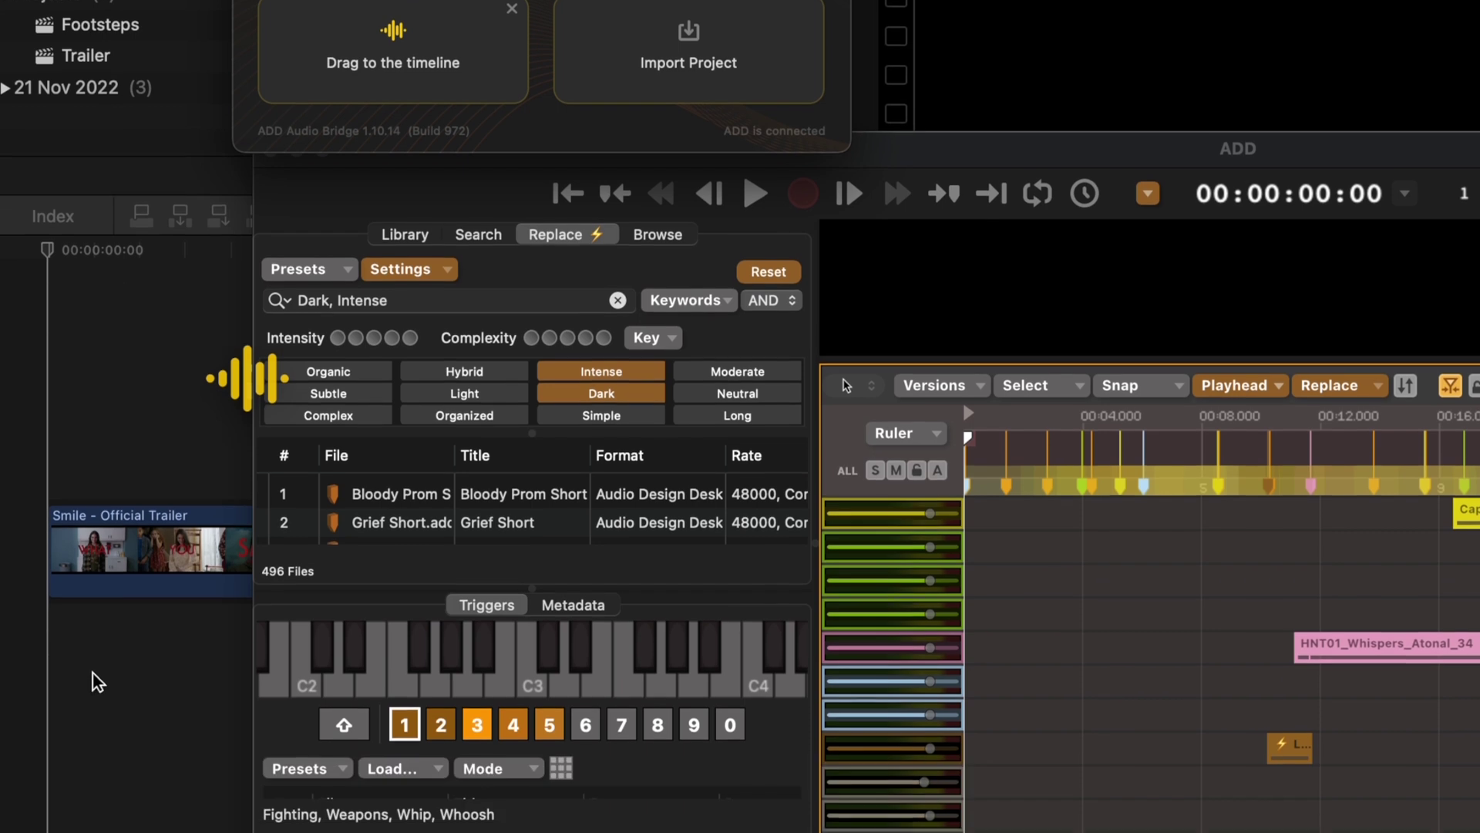
left_click_drag(98, 681, 99, 603)
left_click(385, 360)
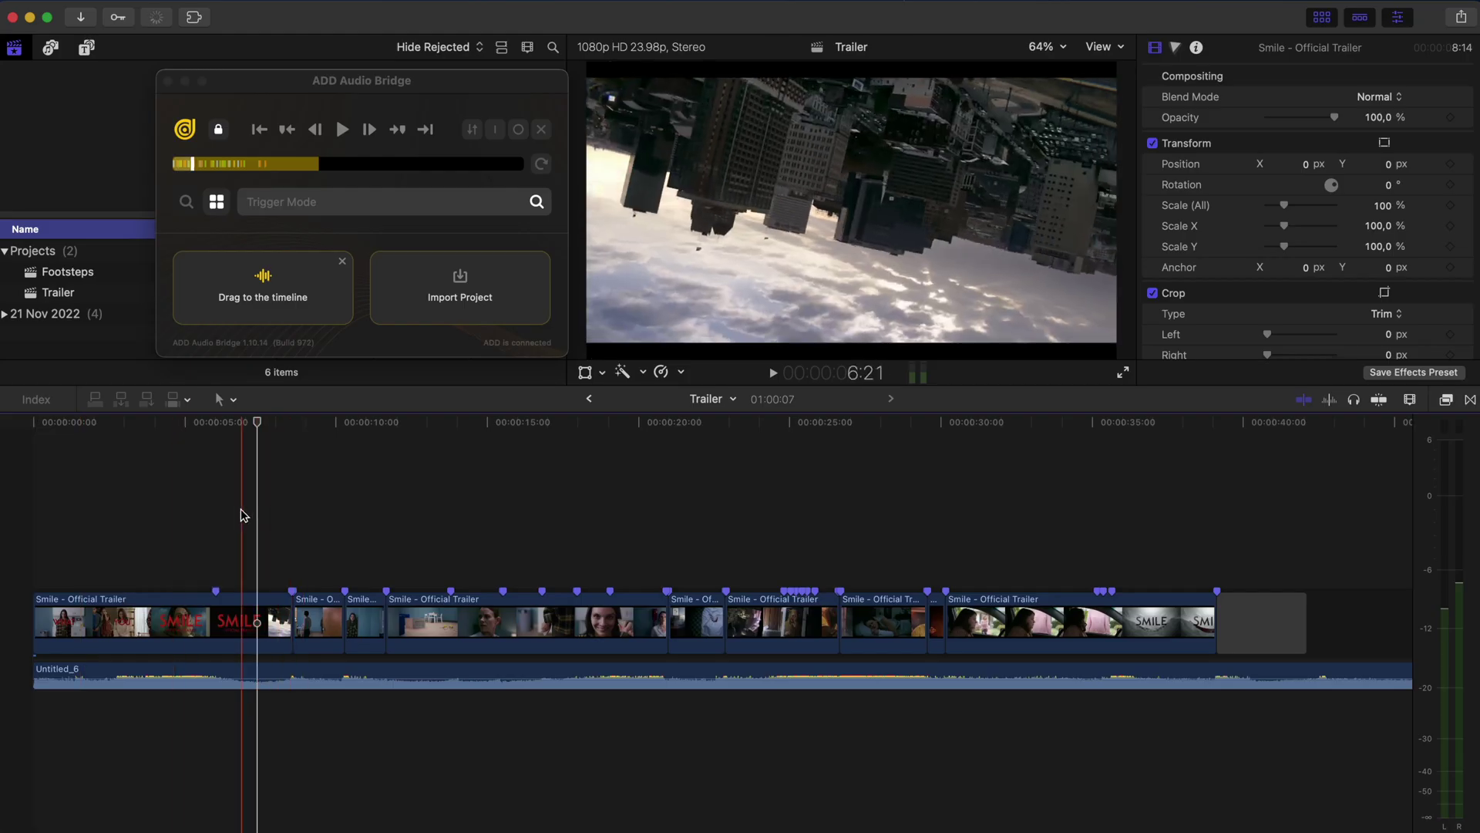
key("space")
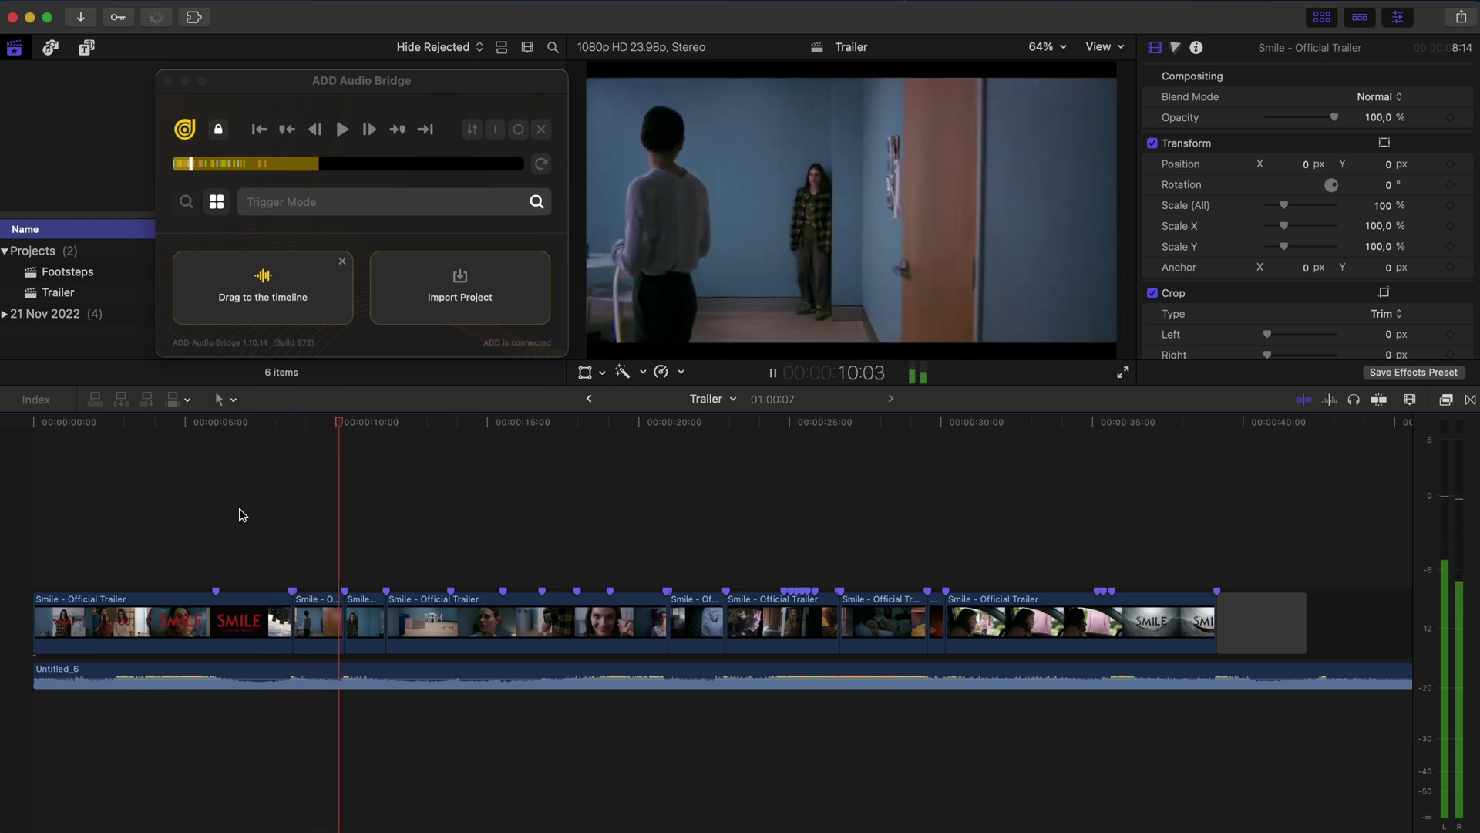
key("space")
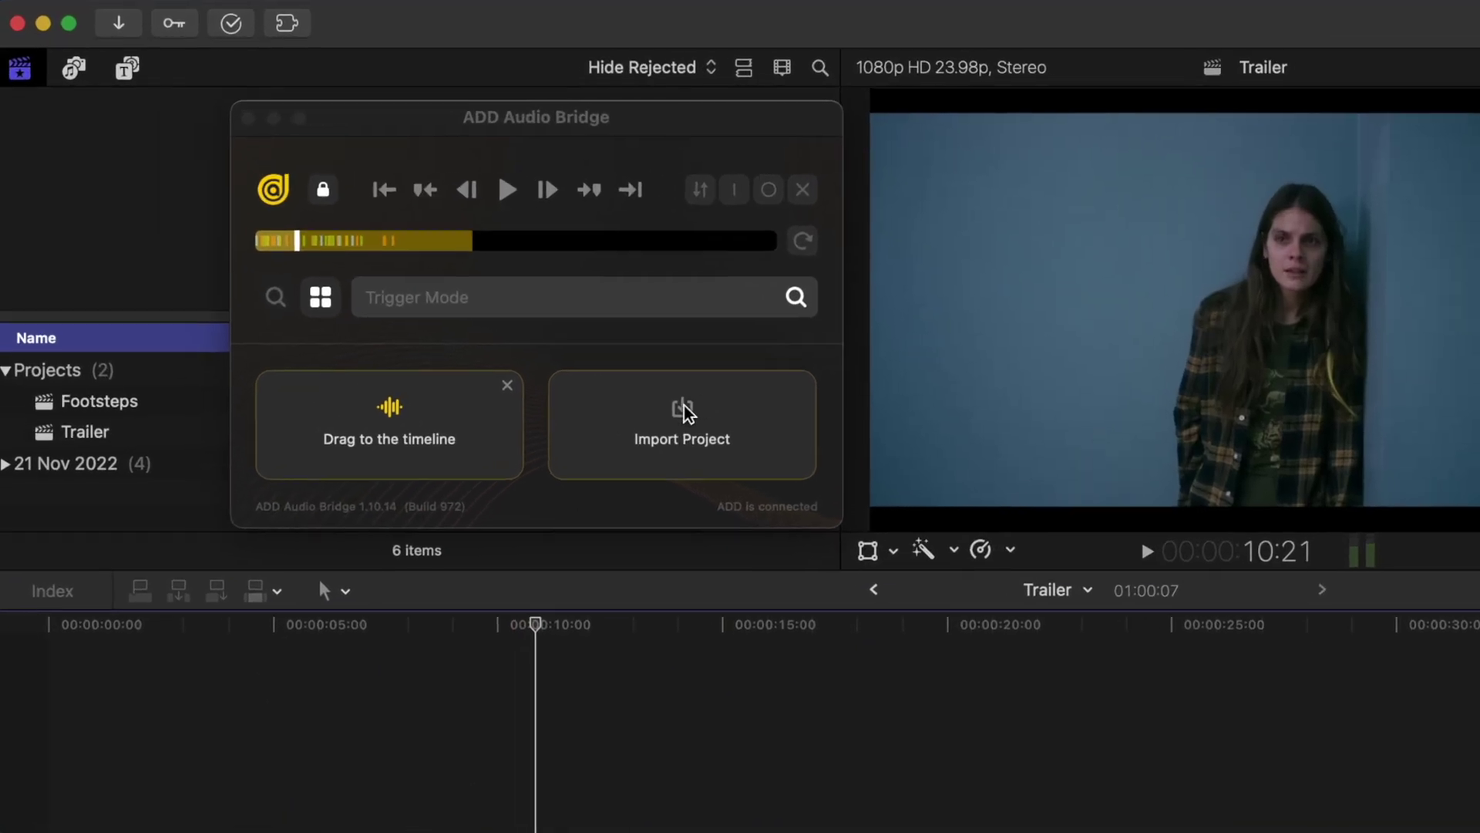
Step: Import the session into the library as Trailer 1, replacing duplicates, and select its clips
left_click(684, 412)
left_click_drag(677, 420, 118, 424)
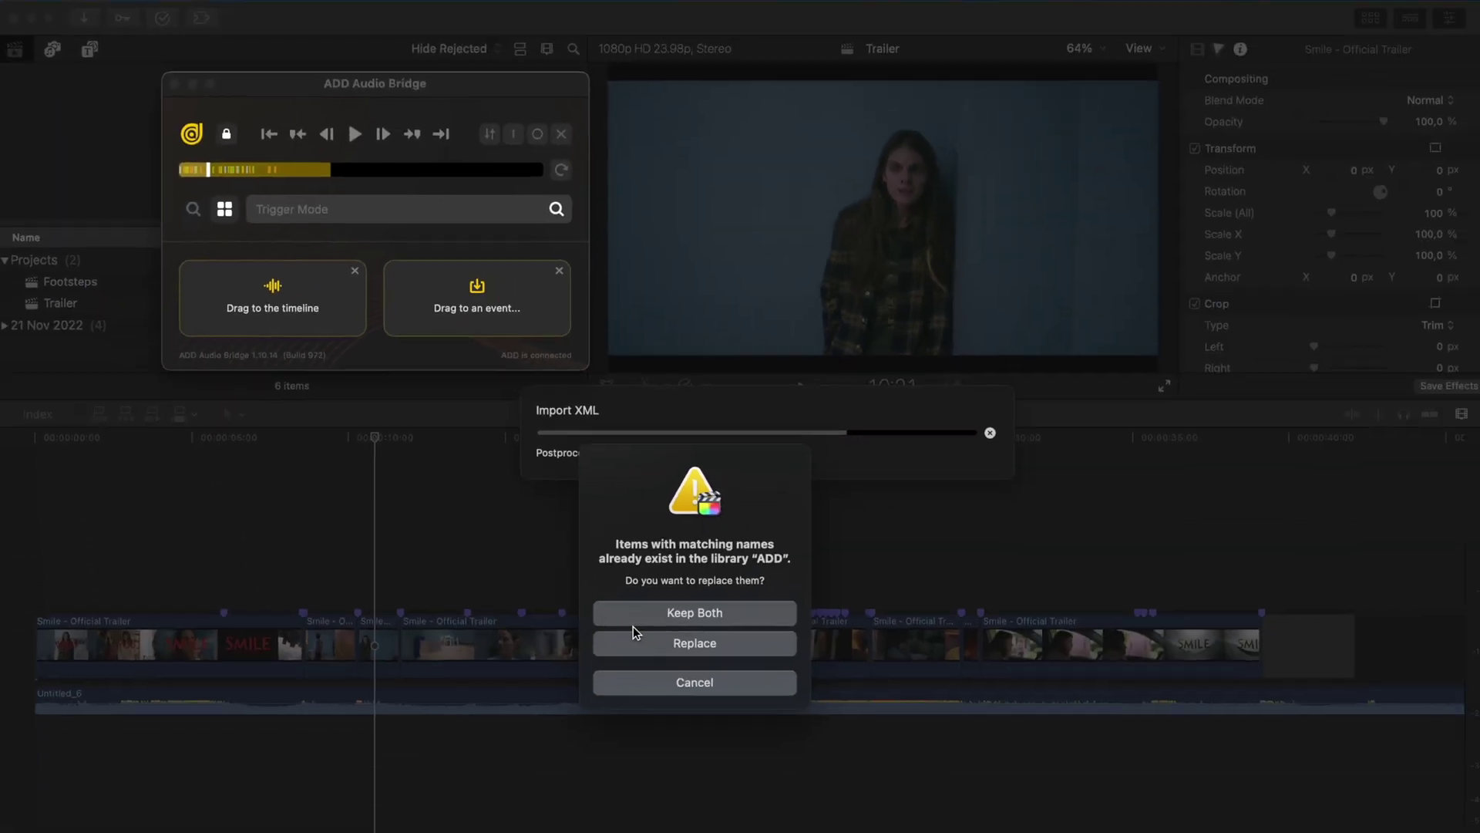
left_click(634, 619)
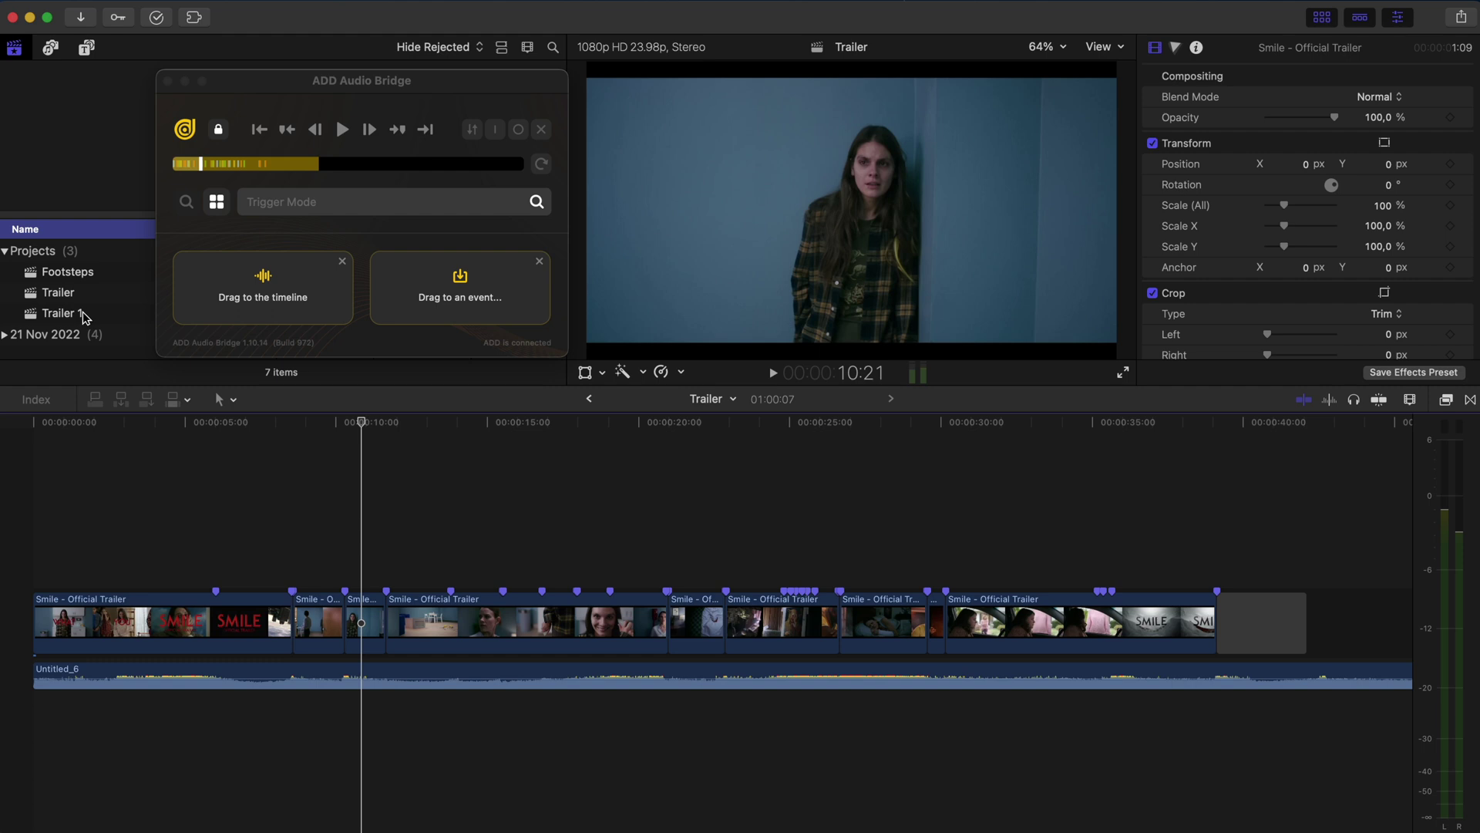
double_click(35, 316)
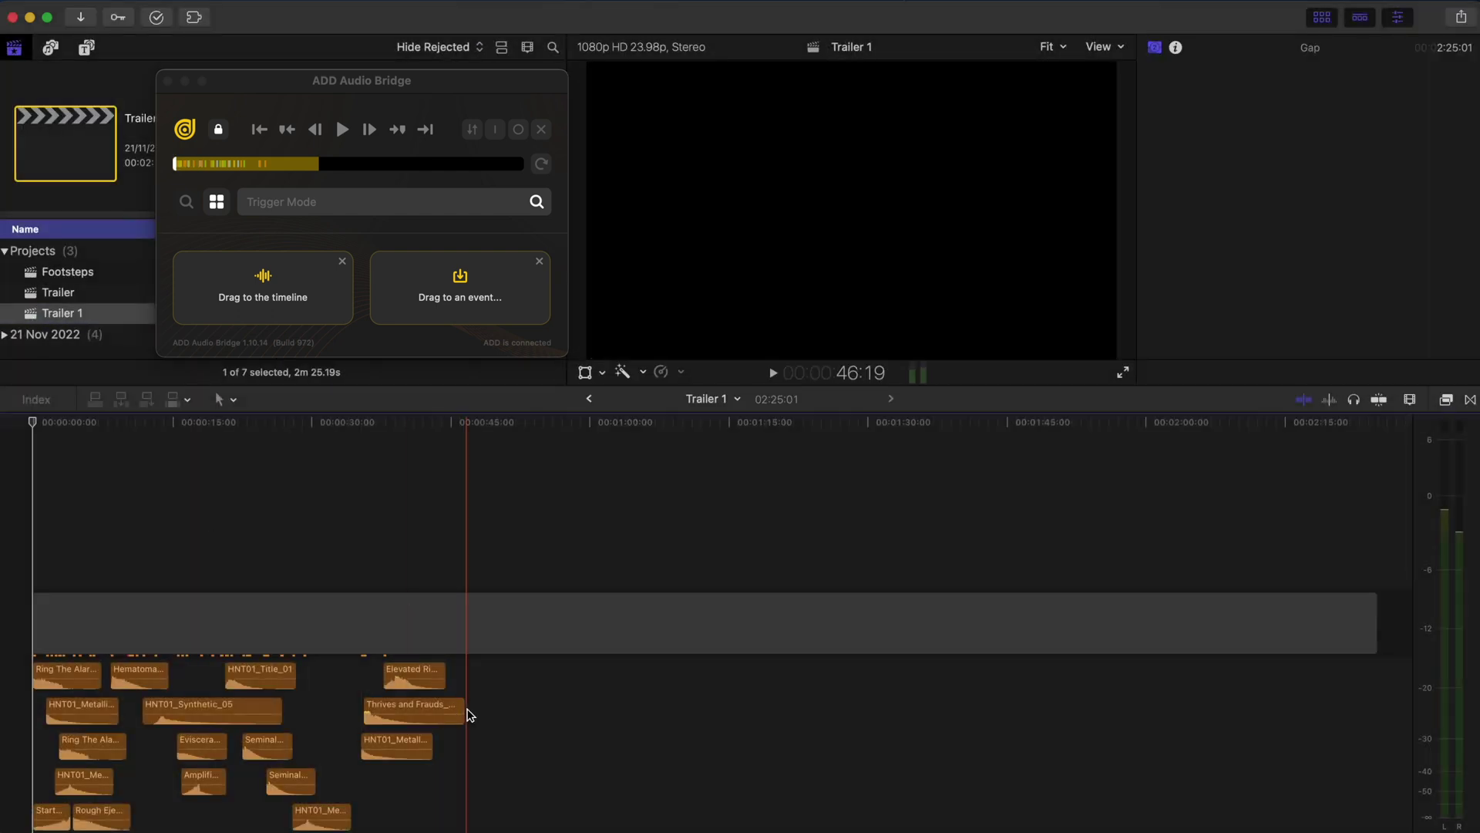
scroll(466, 707, "down", 10)
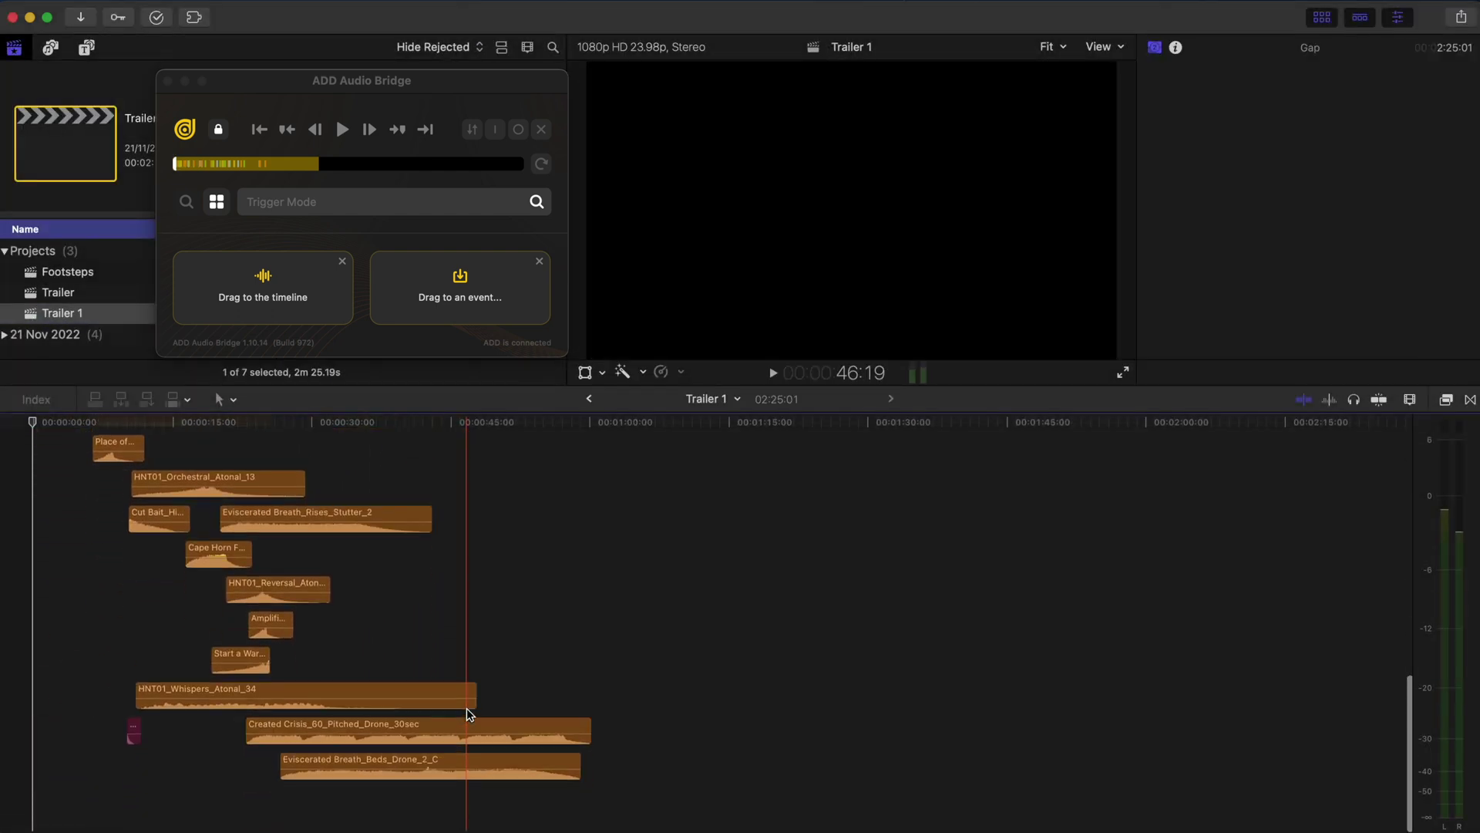
scroll(465, 708, "up", 5)
key("super+a")
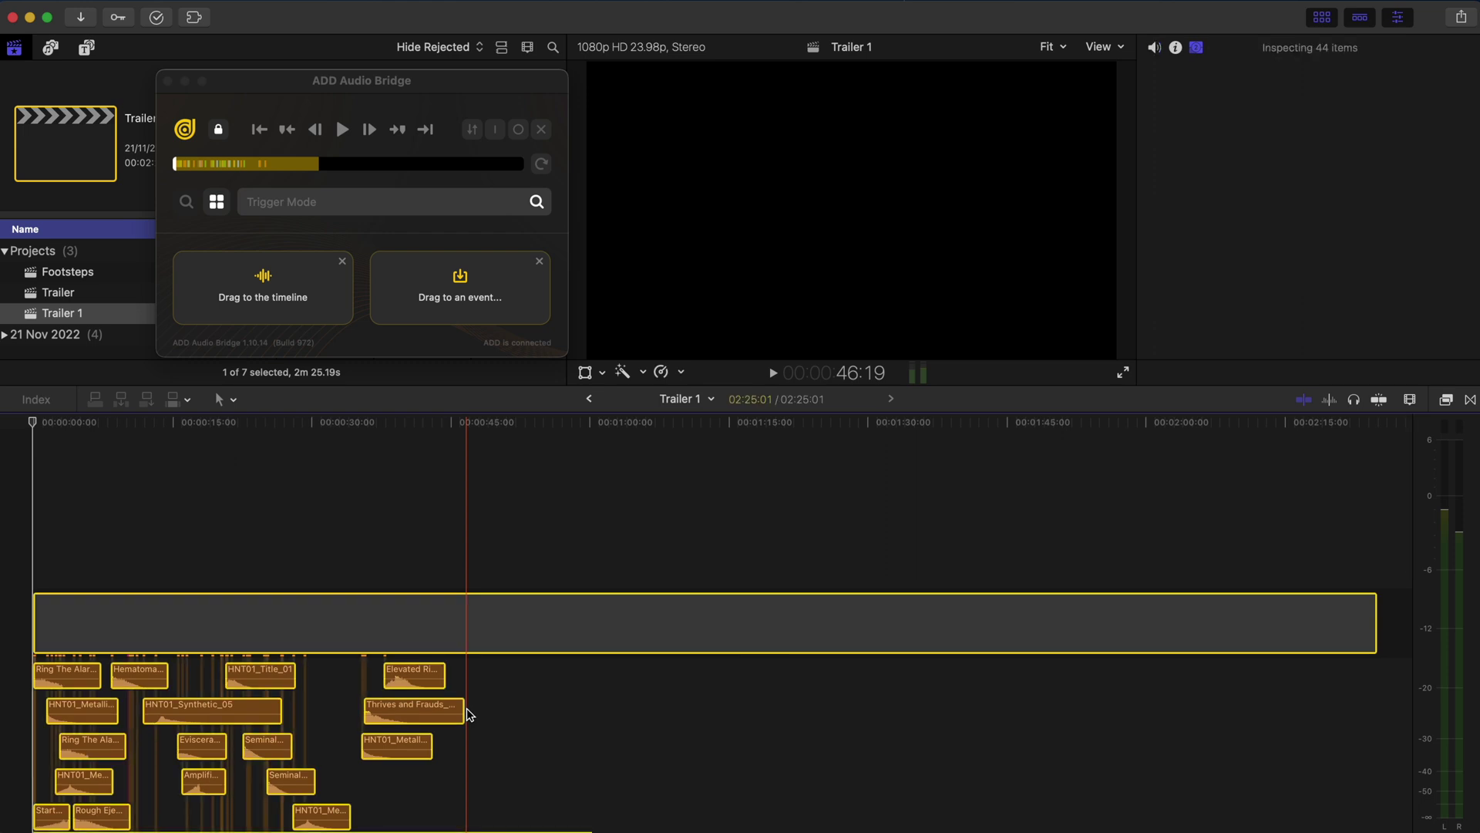
Step: Break Trailer's Untitled_6 mix into individual clips and set HNT01_Title_01 to -3.0 dB
double_click(36, 293)
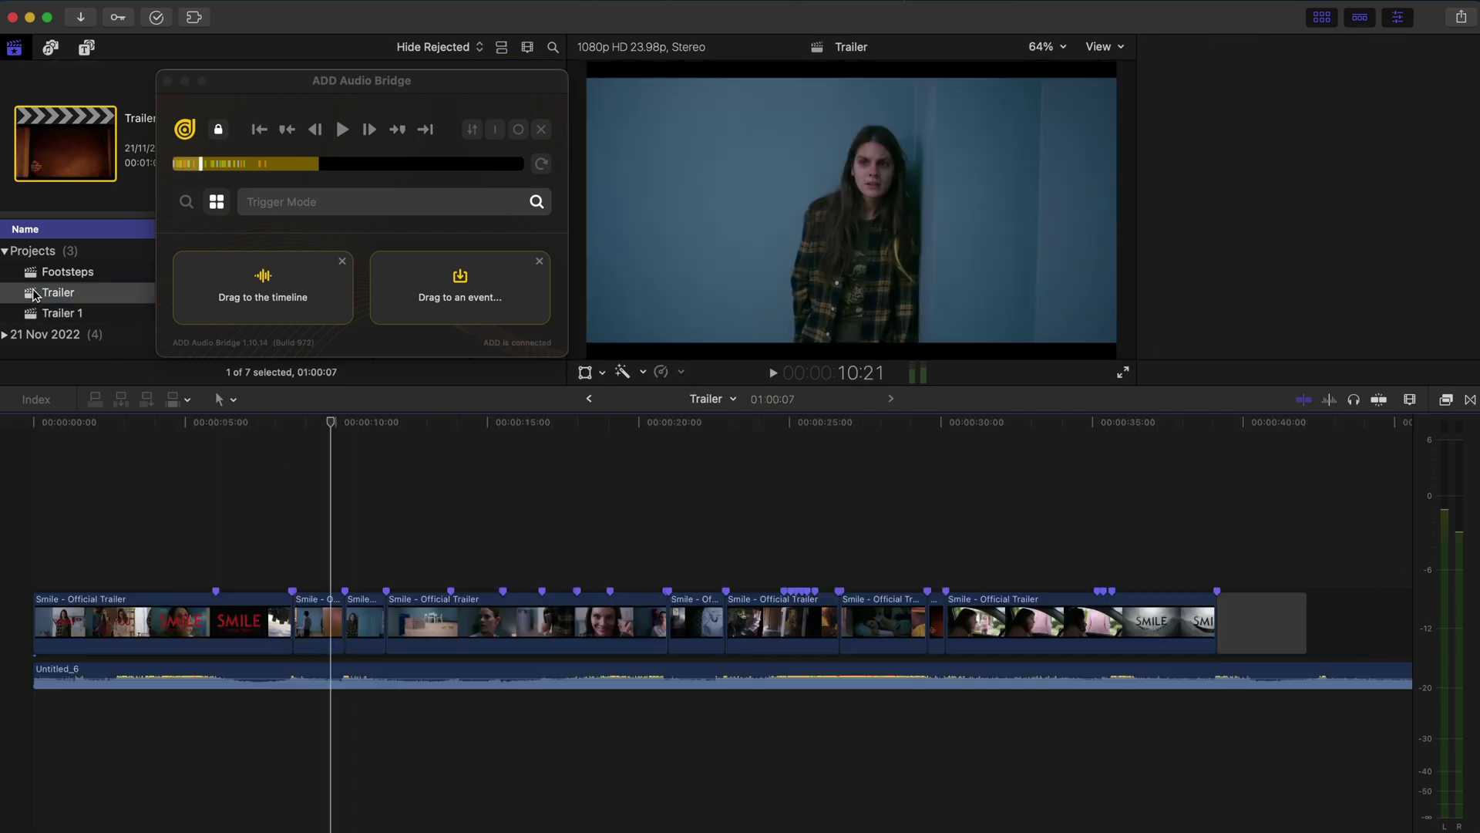
left_click(148, 671)
key("shift+super+g")
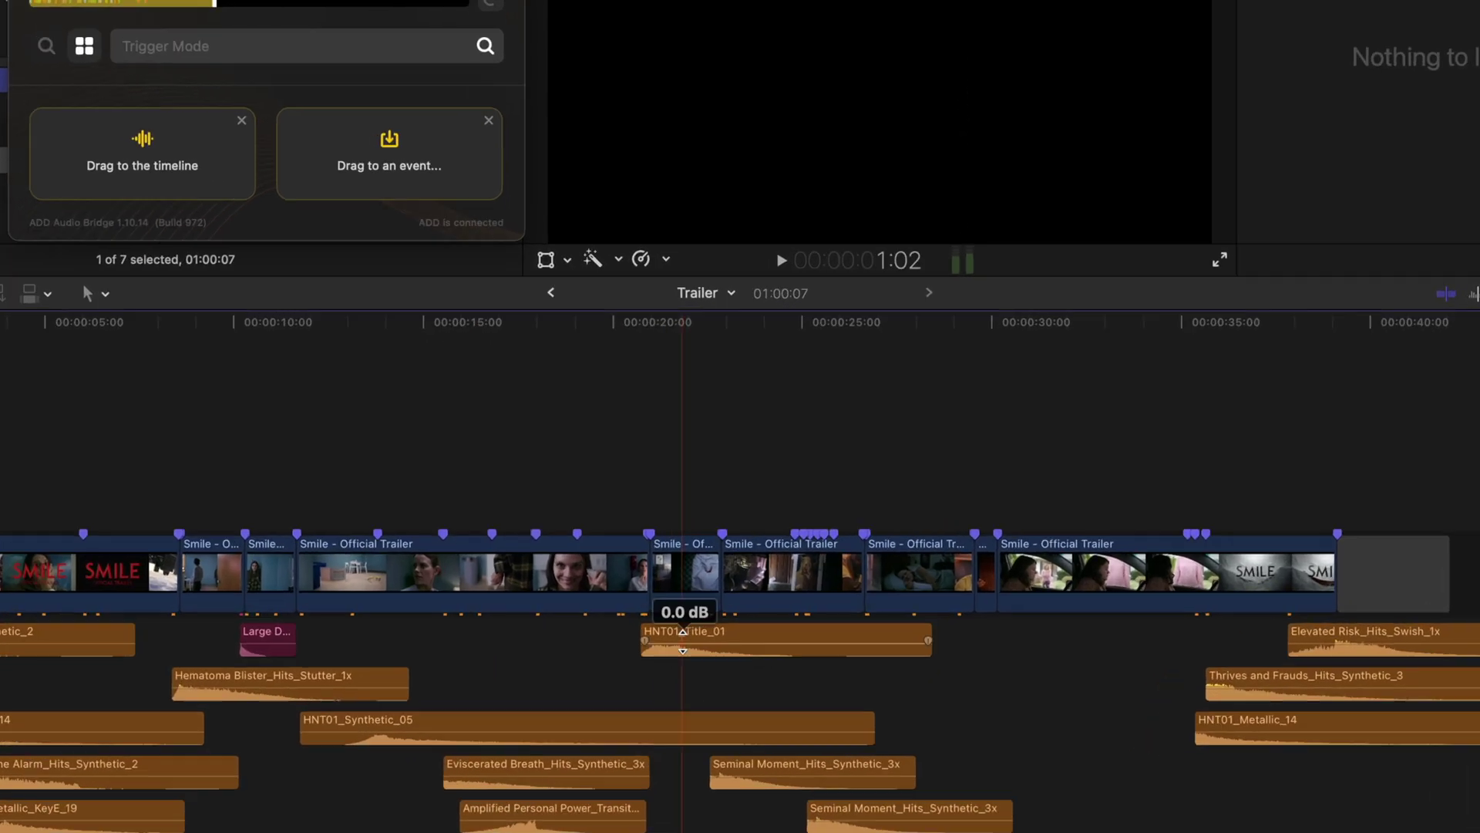
left_click(697, 670)
left_click_drag(676, 597, 673, 609)
left_click(673, 609)
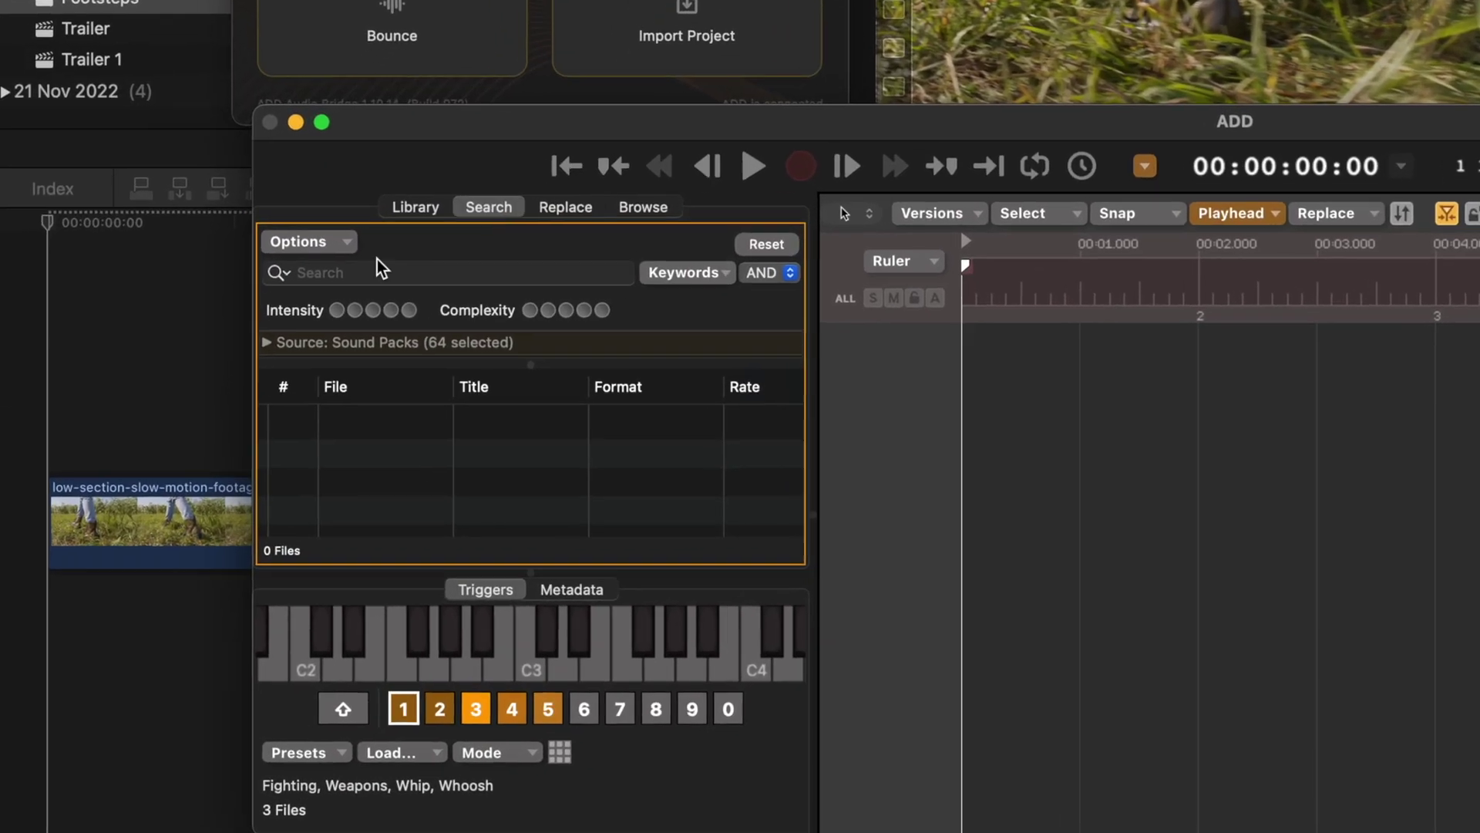
Step: Search the library for 'grass footsteps' and scrub the video to about 3 seconds
left_click(357, 272)
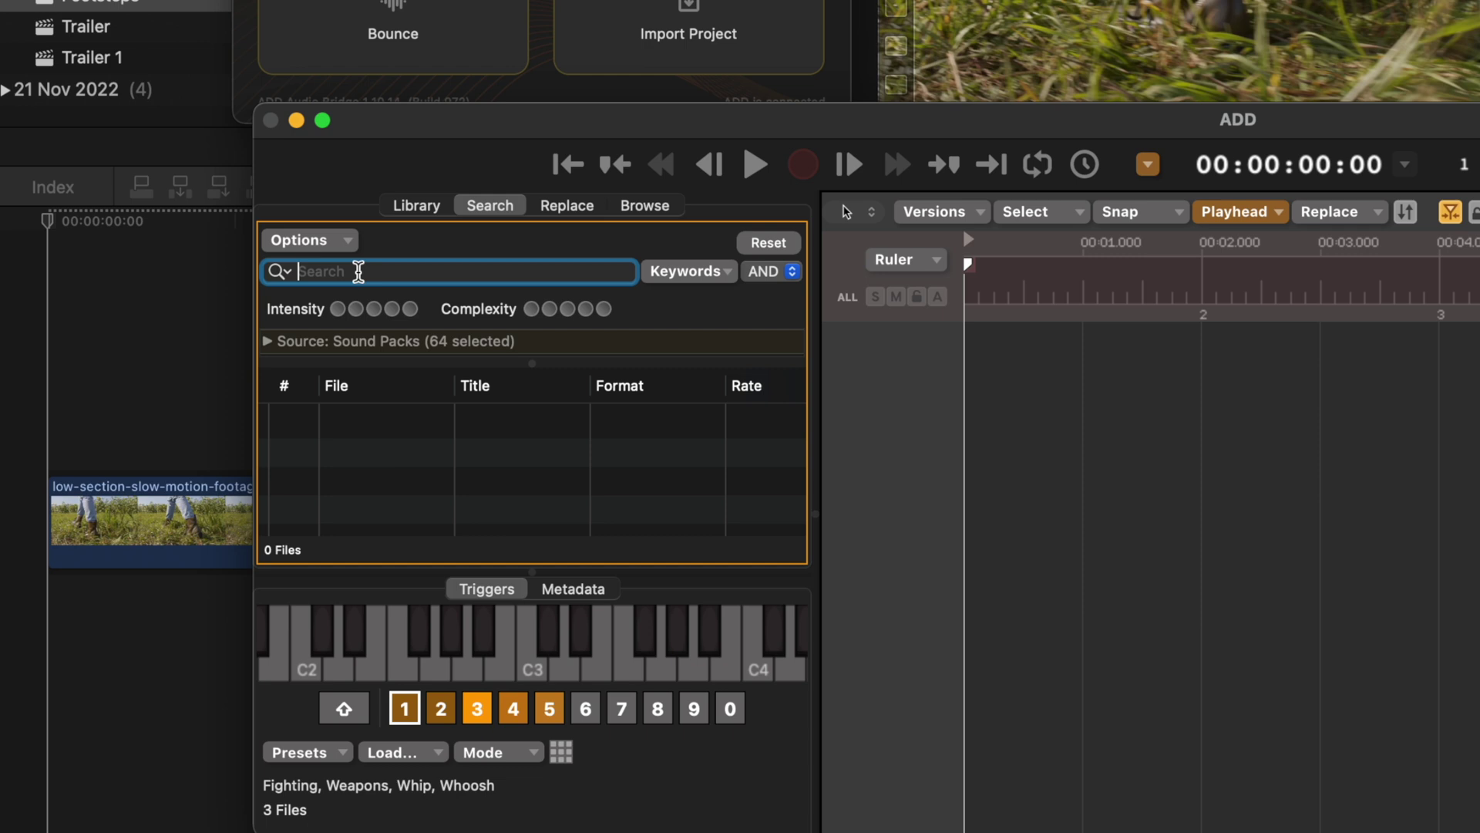
type("grass footsteps")
key("Return")
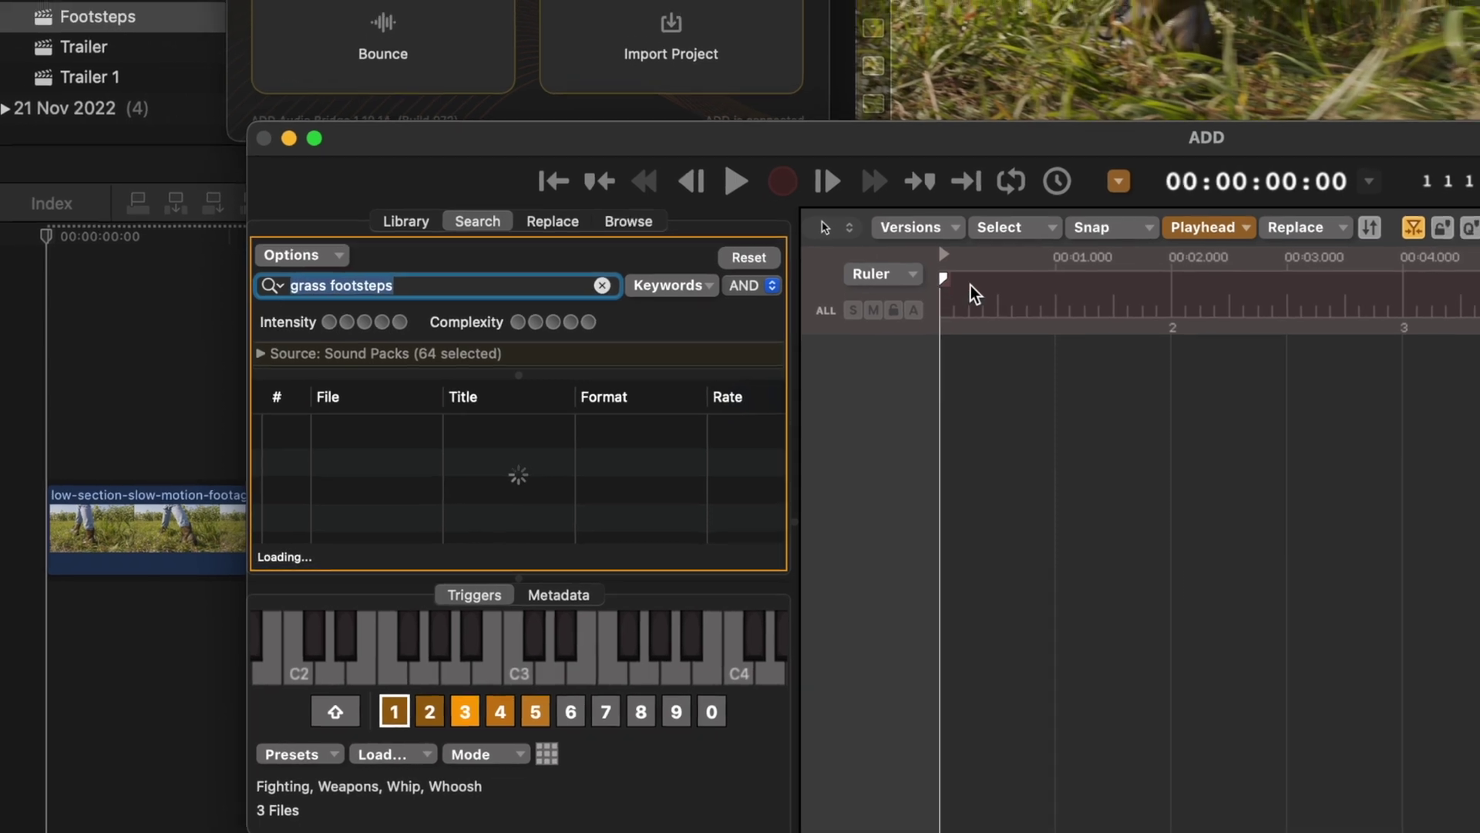
left_click_drag(968, 263, 1016, 273)
left_click_drag(678, 456, 621, 456)
Step: Audition the first eight grass footstep results
left_click(267, 559)
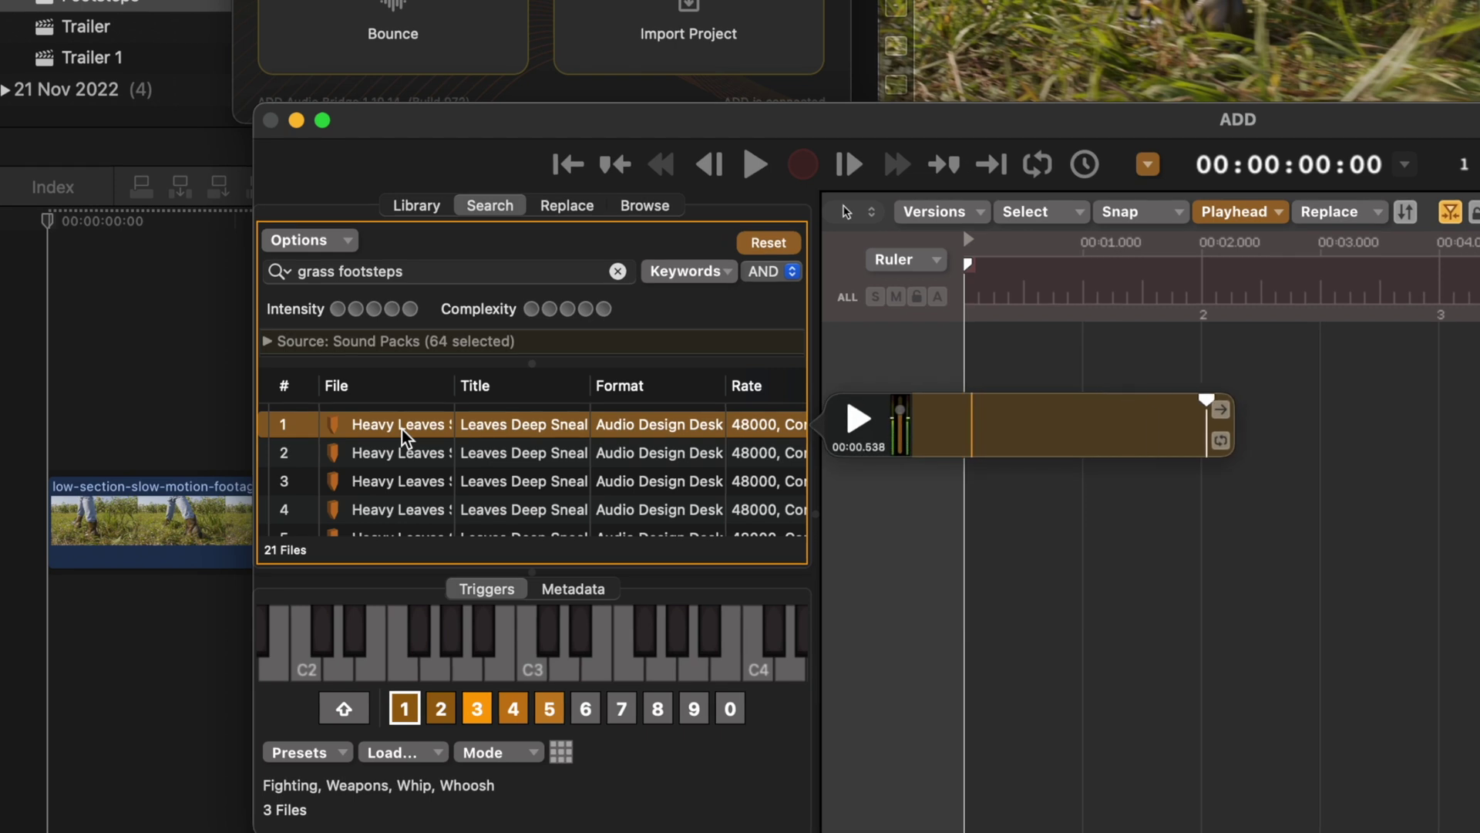
left_click(404, 452)
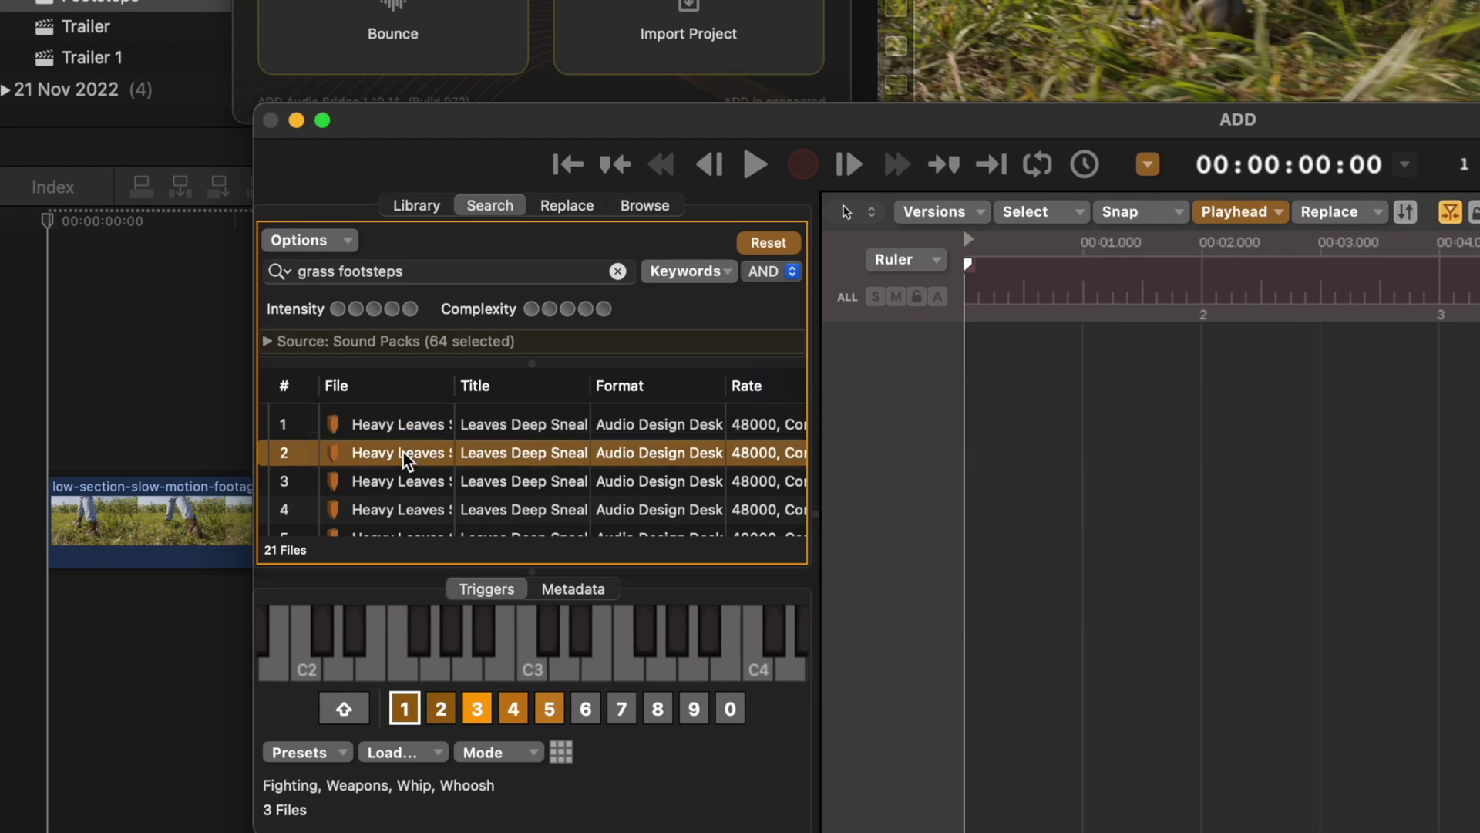
left_click(403, 474)
left_click(409, 507)
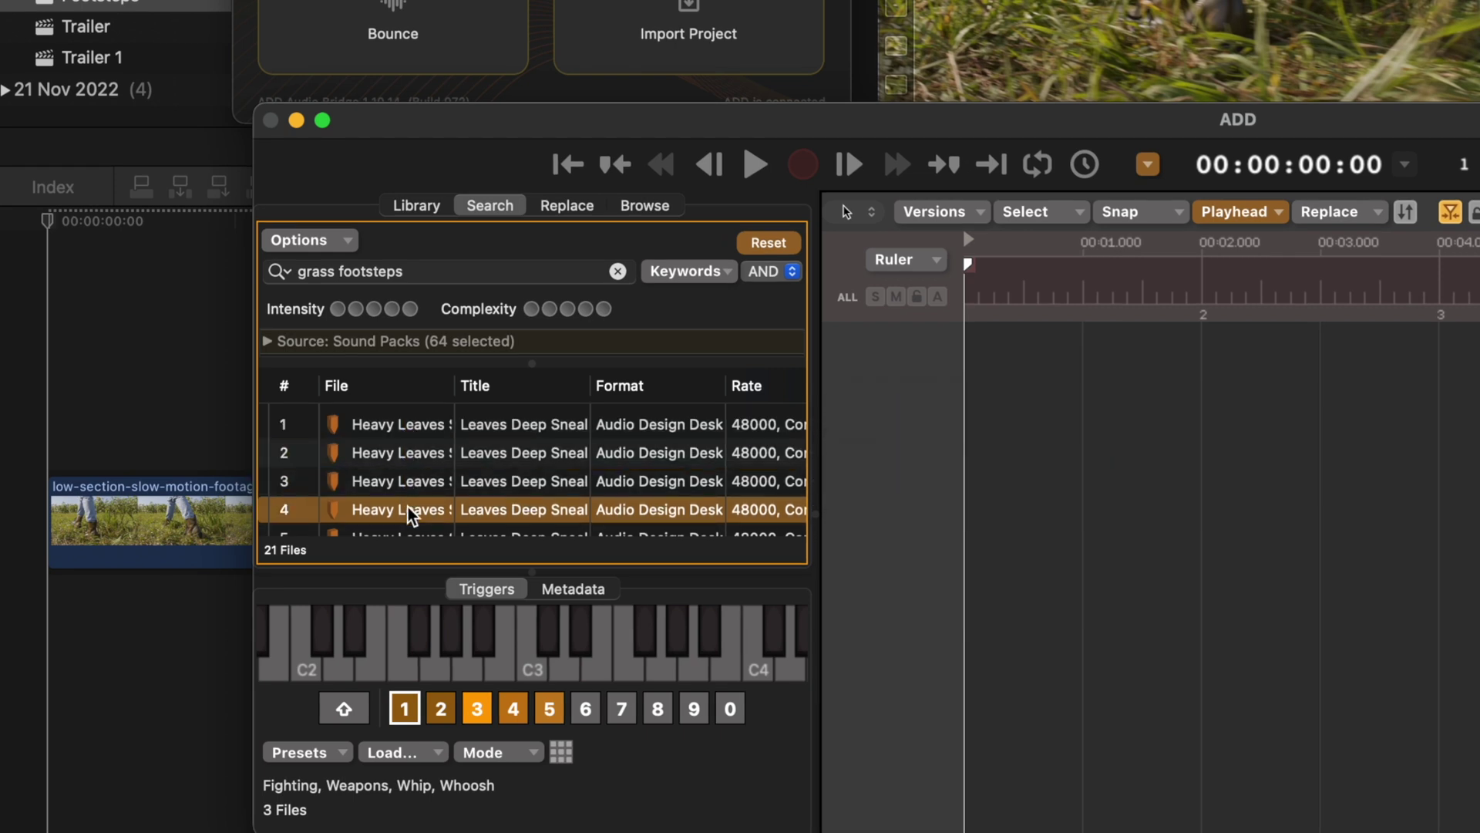
scroll(414, 486, "down", 3)
left_click(413, 440)
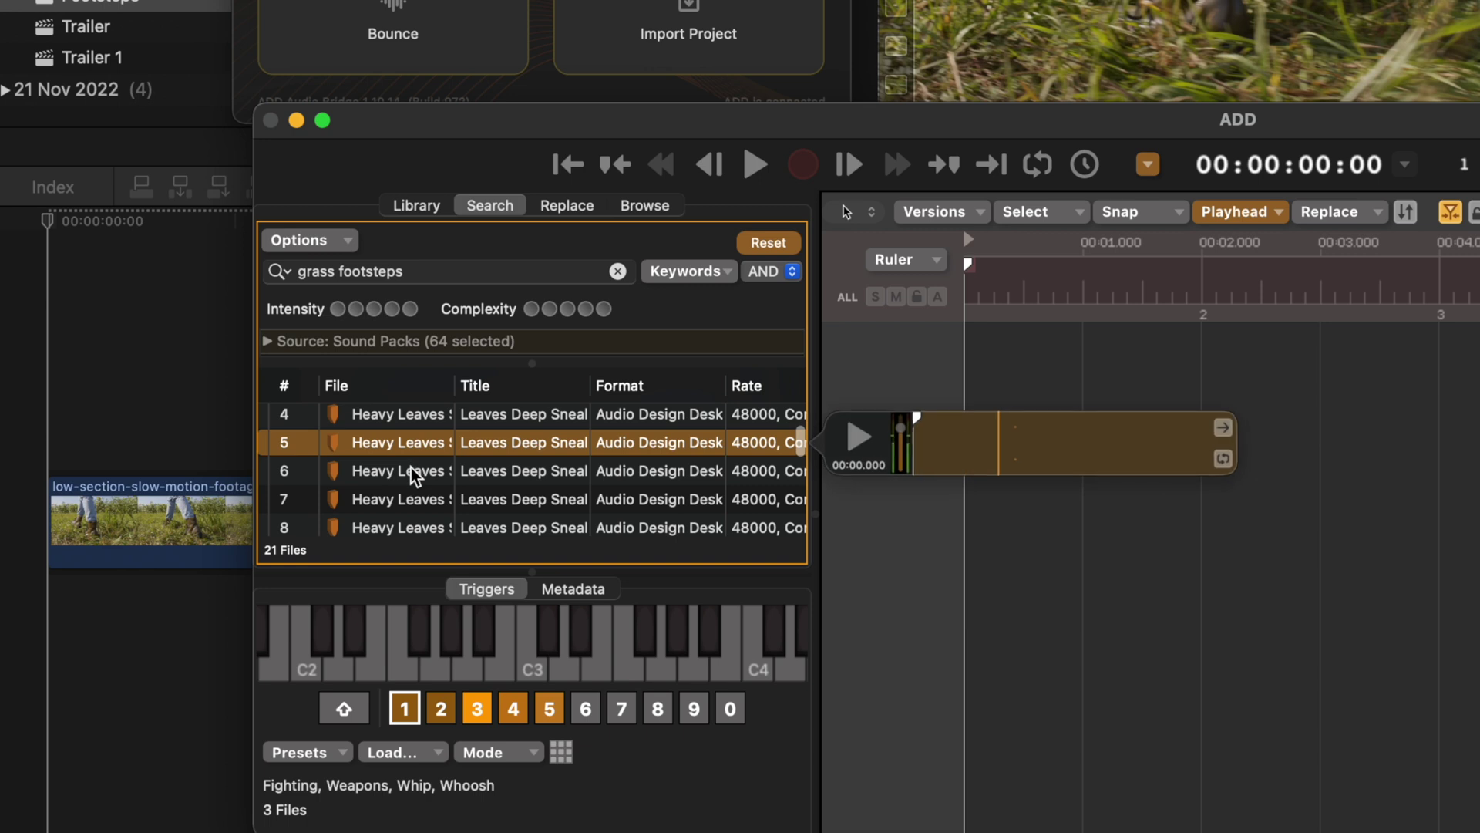
left_click(412, 469)
left_click(415, 497)
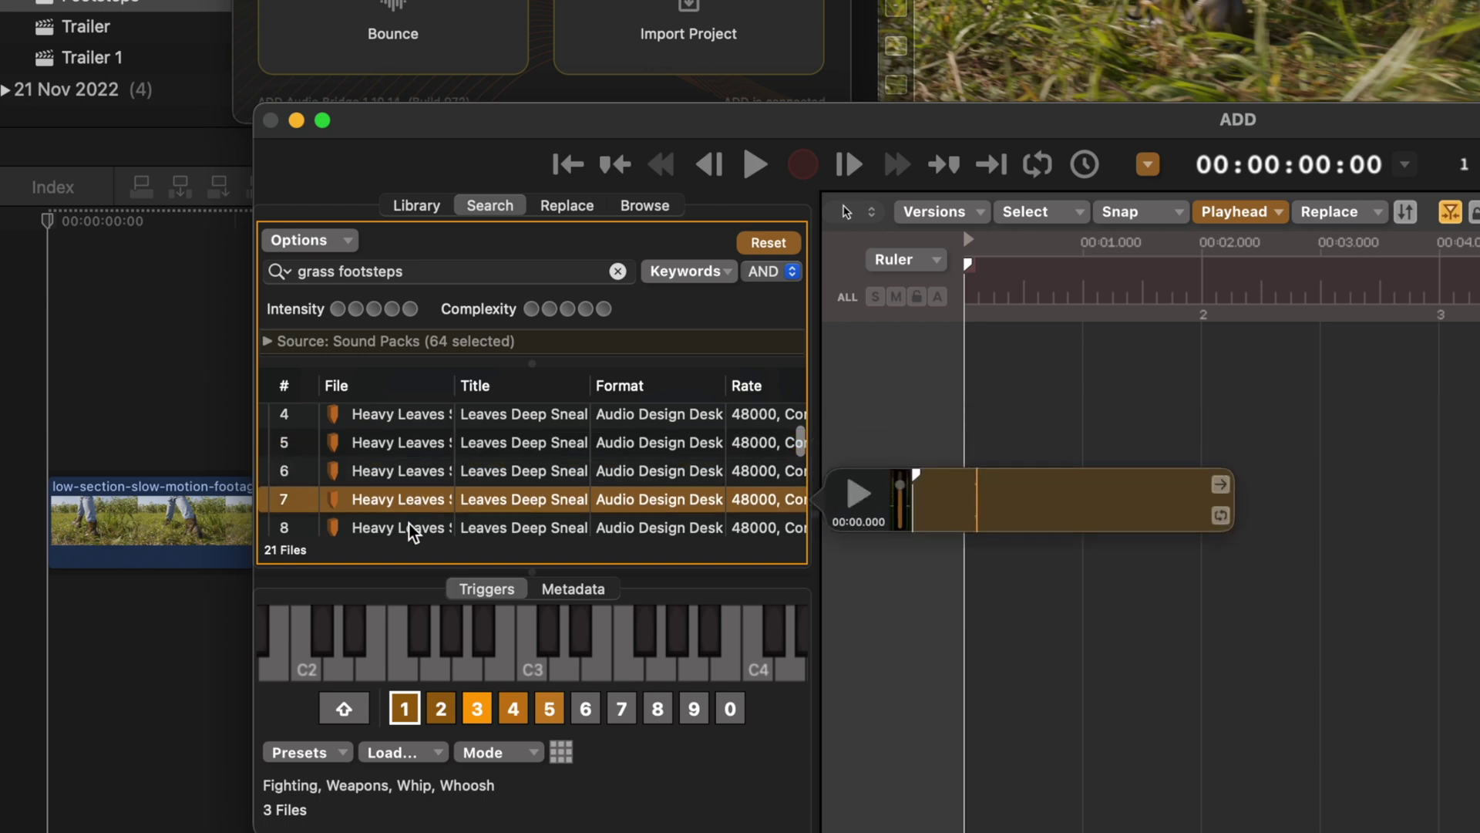
left_click(408, 524)
scroll(410, 487, "up", 3)
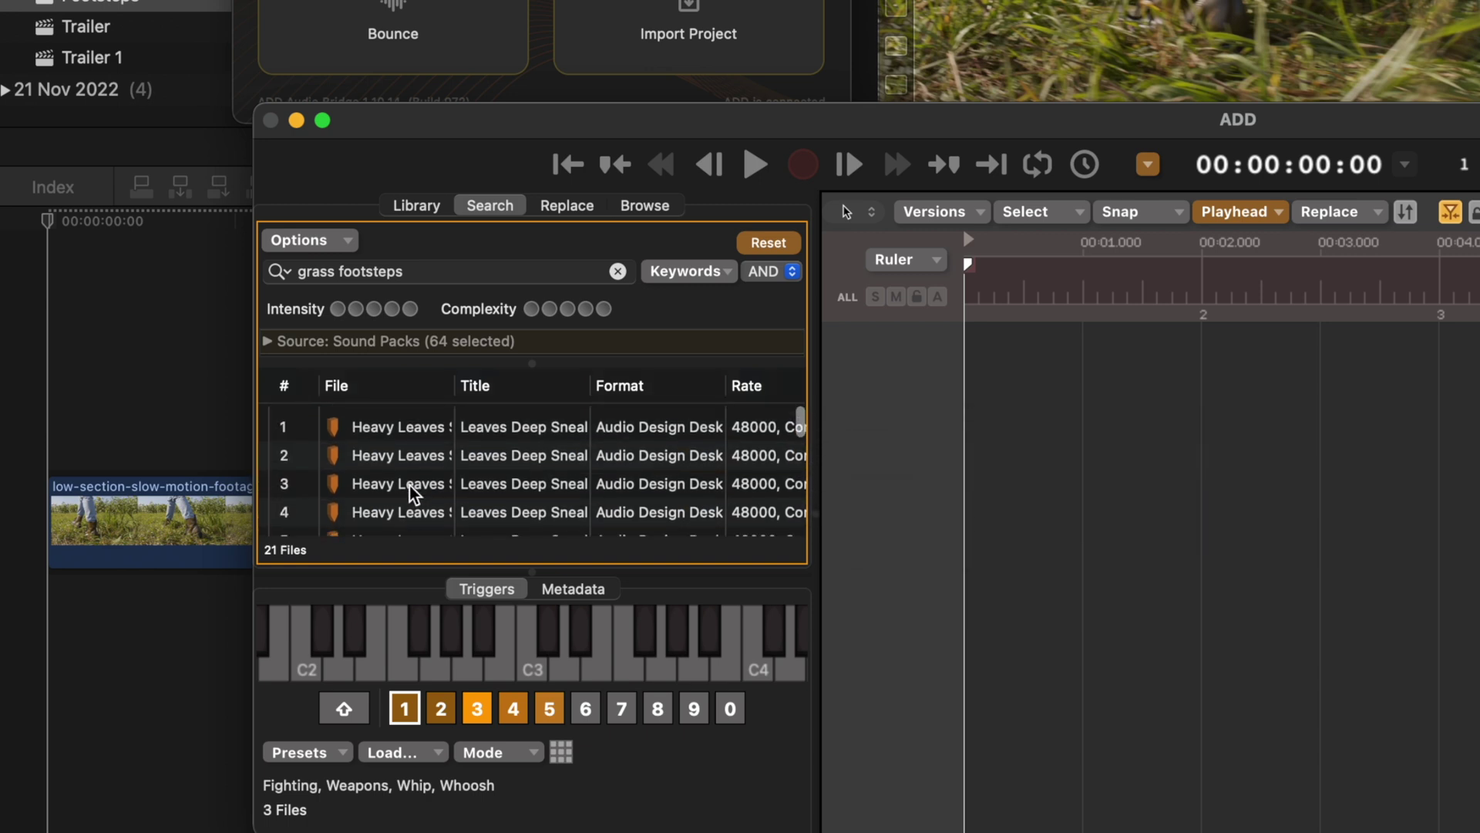
Step: Load the first eight footstep results onto trigger key 6 and enlarge its file list
left_click(395, 427, "shift")
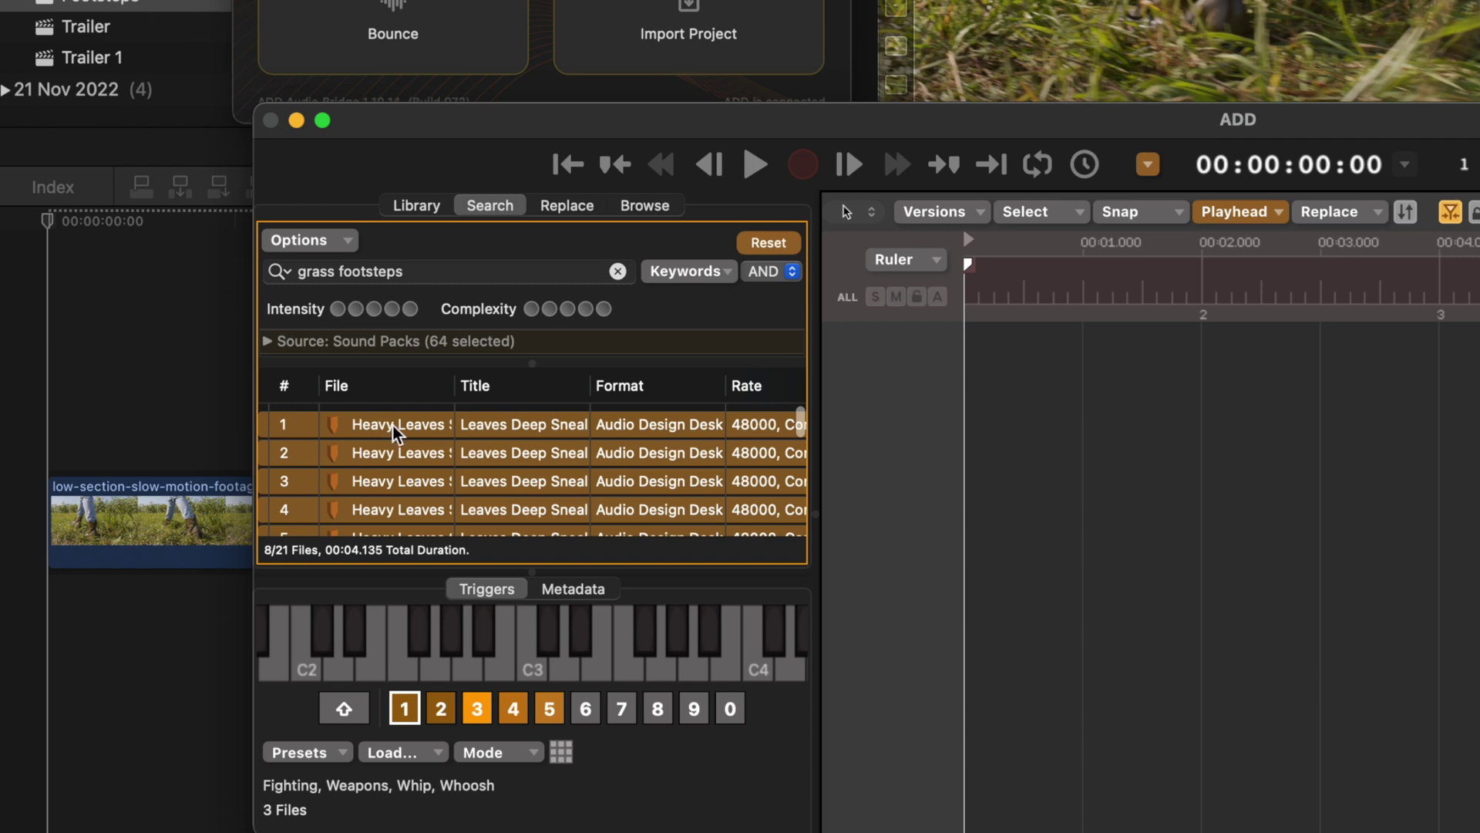
left_click_drag(392, 424, 586, 711)
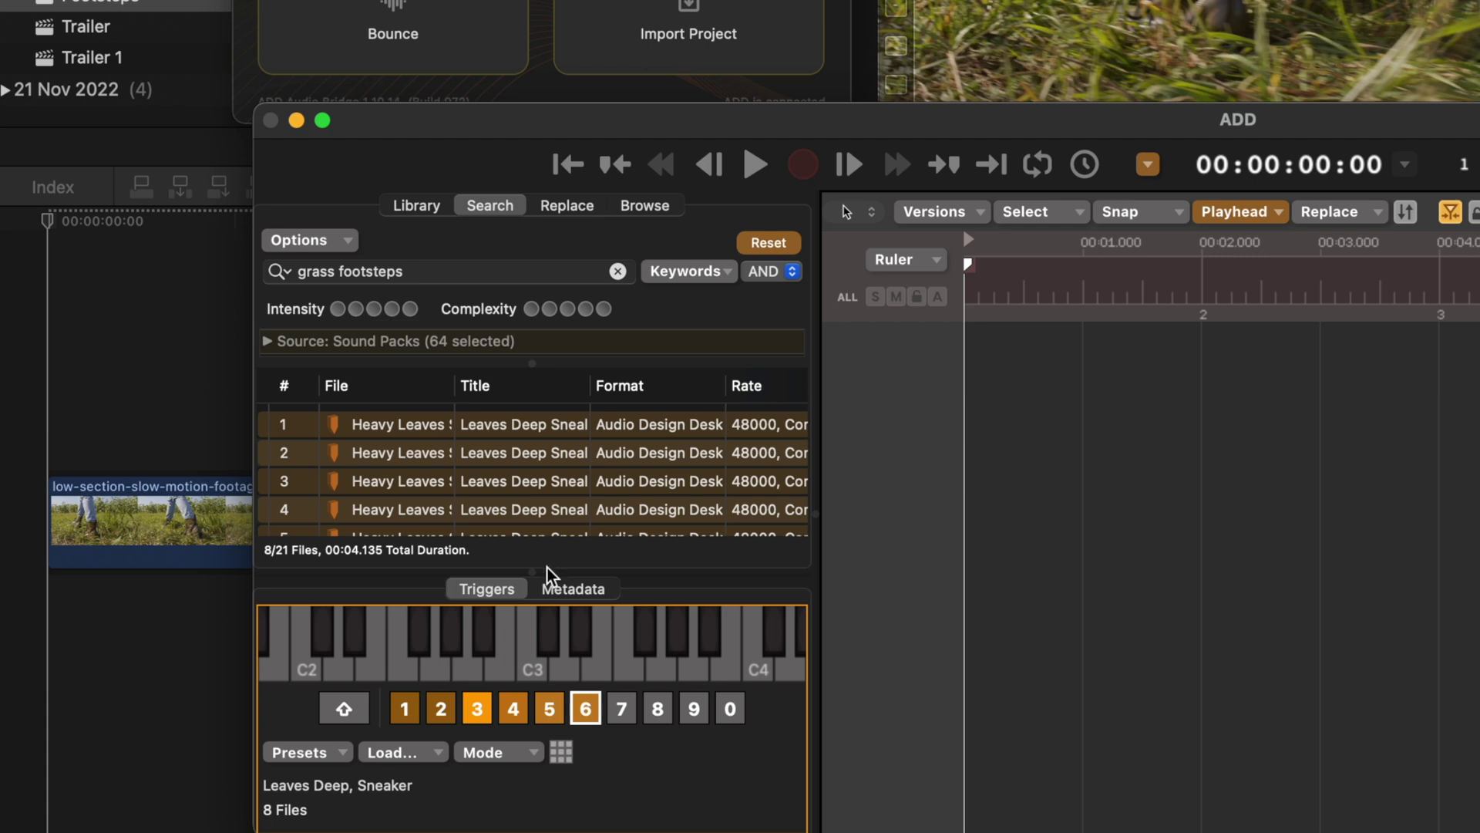
left_click_drag(548, 575, 554, 347)
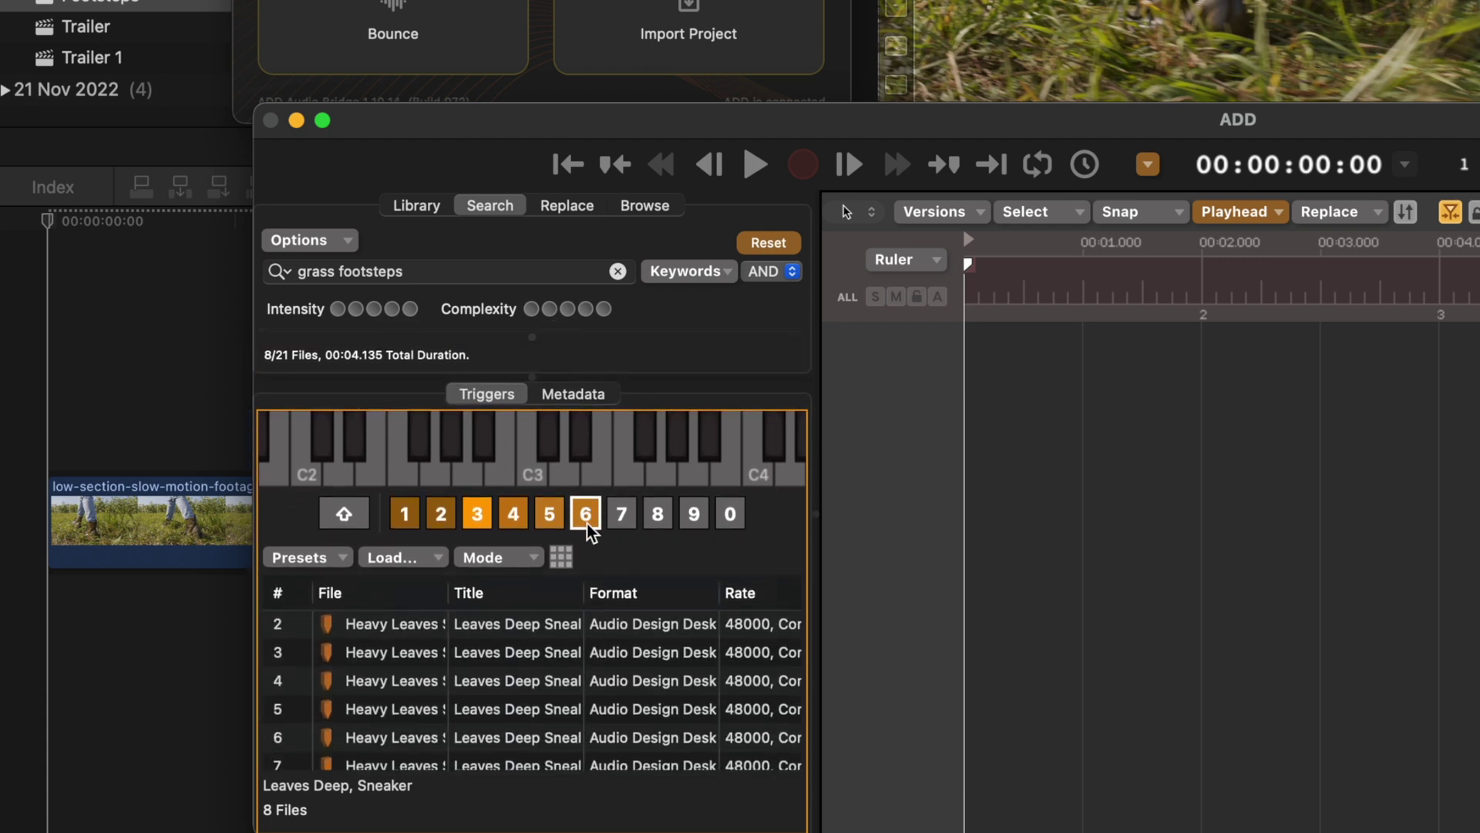
scroll(453, 660, "up", 2)
scroll(432, 681, "down", 4)
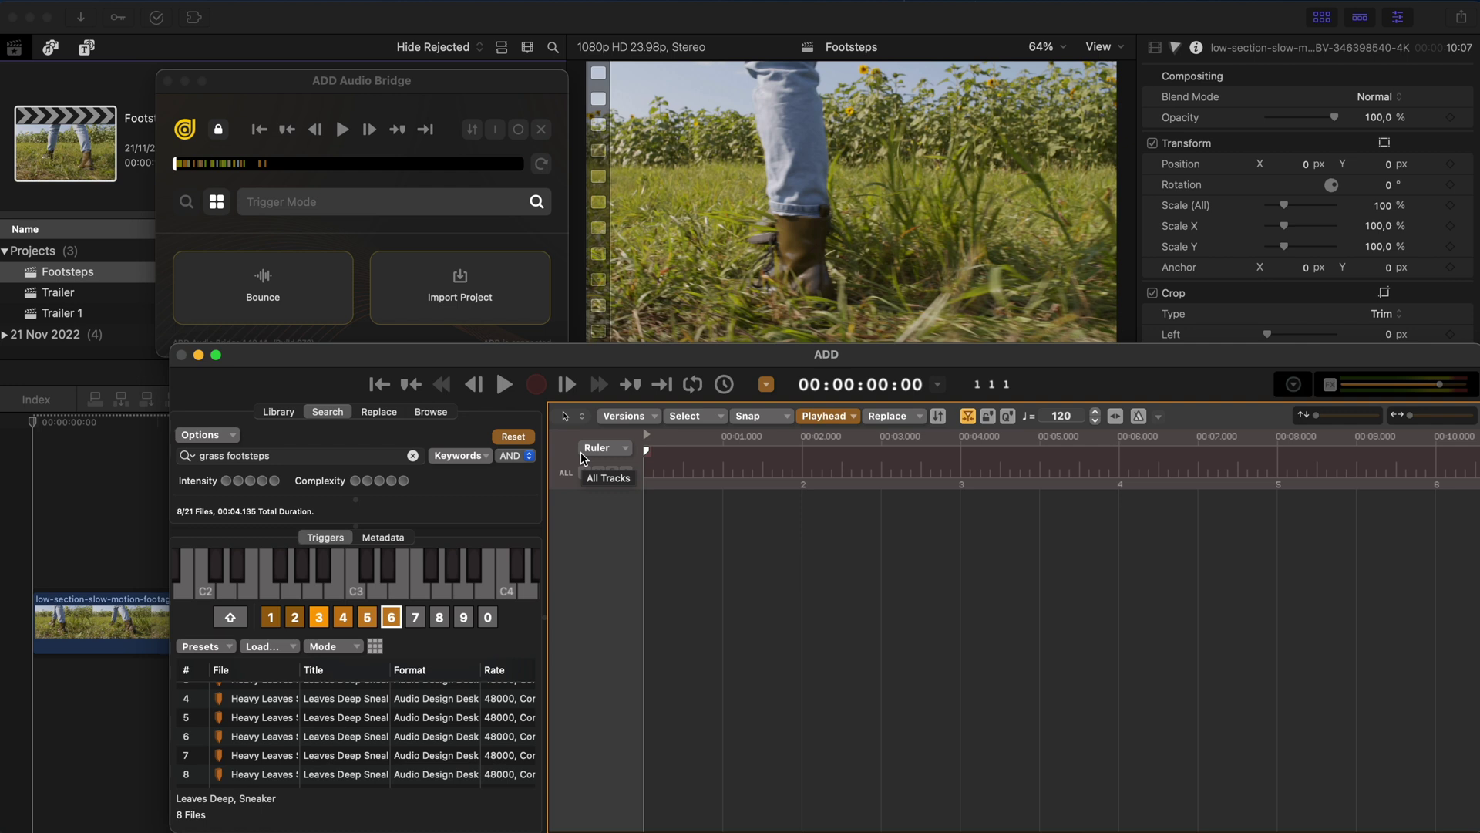
Step: During playback, trigger a Leaves footstep sound on each step of the walking video
key("space")
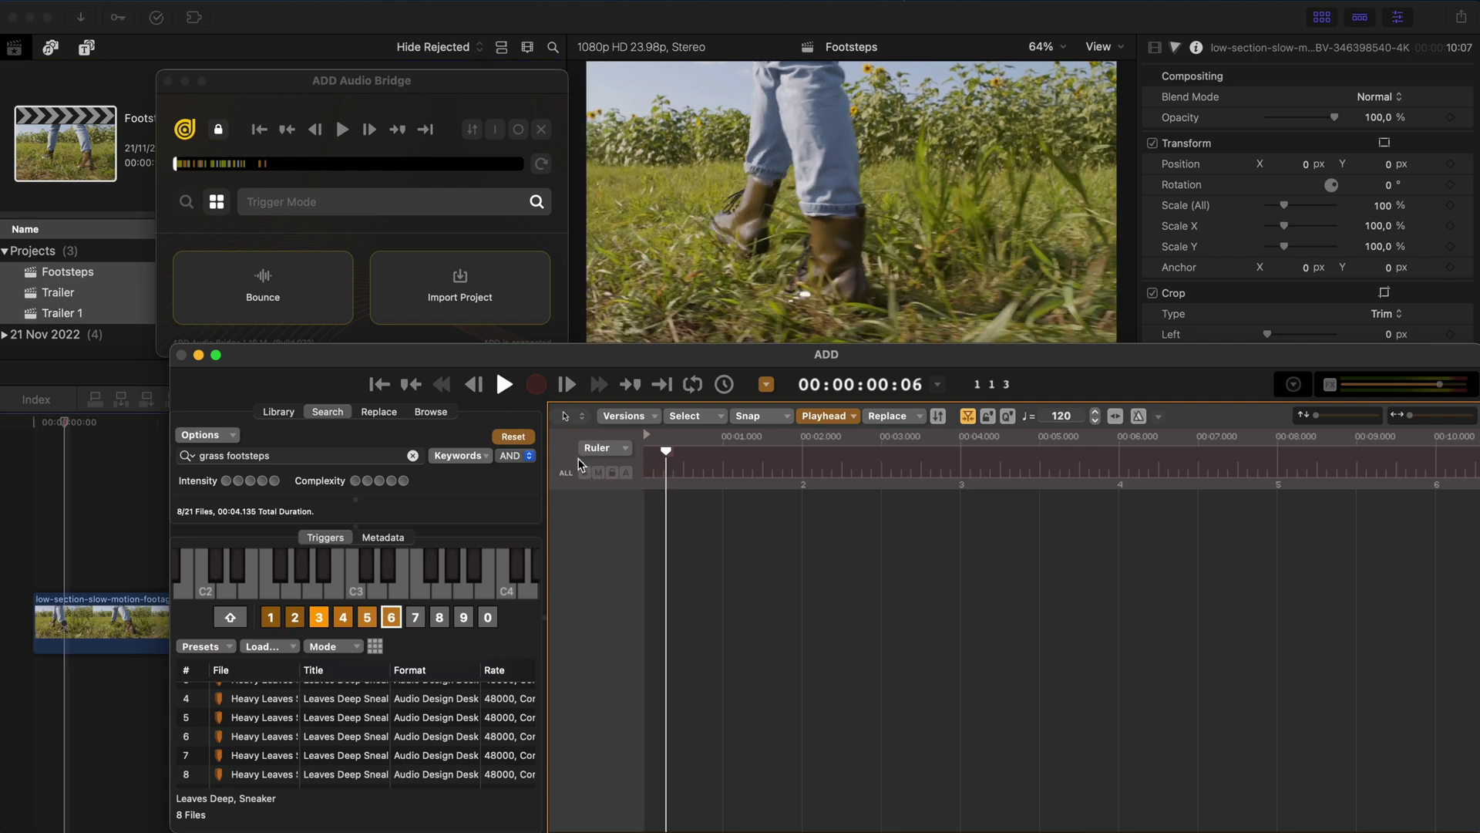
key("6")
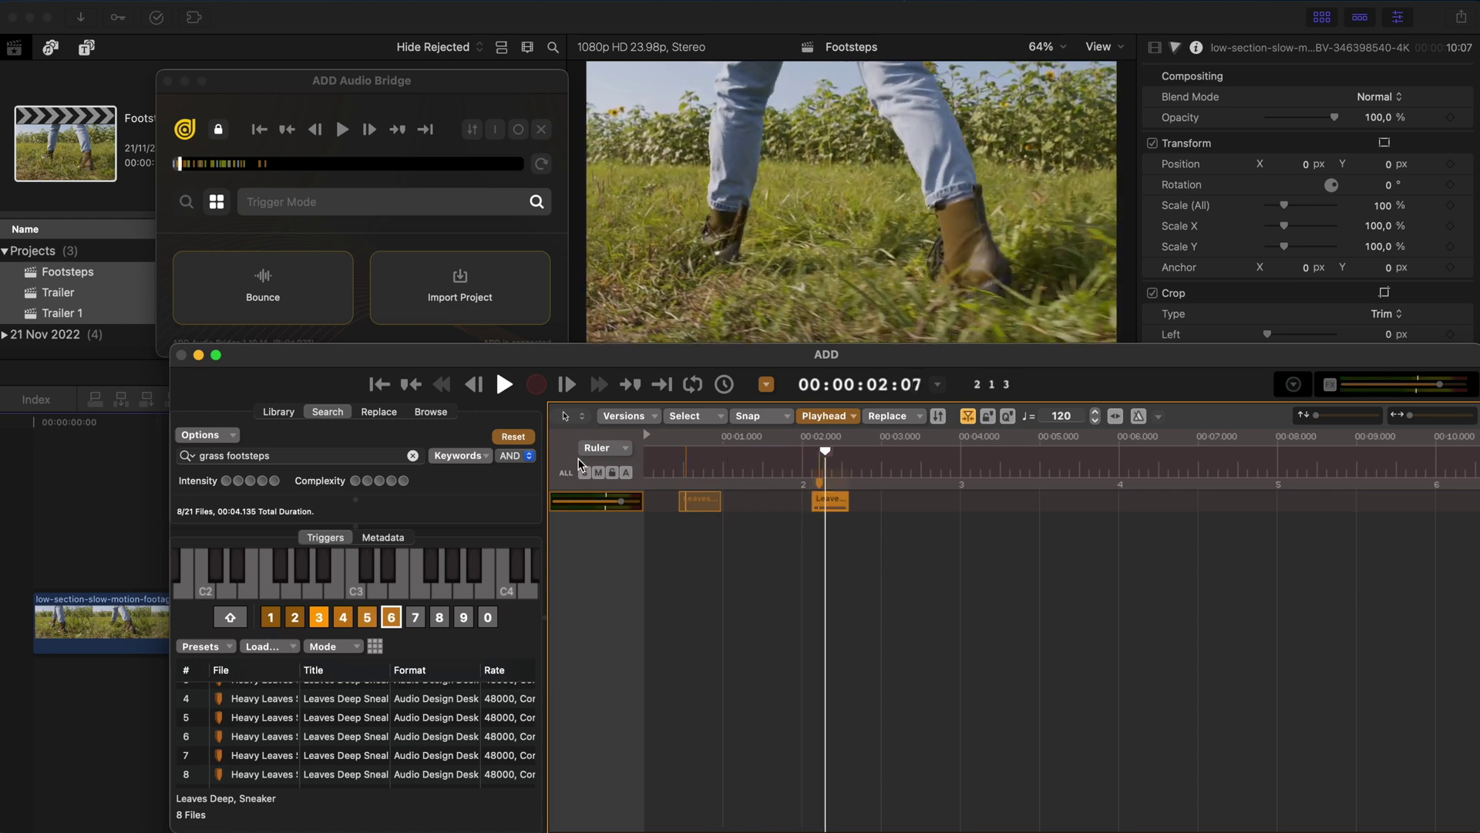
key("6")
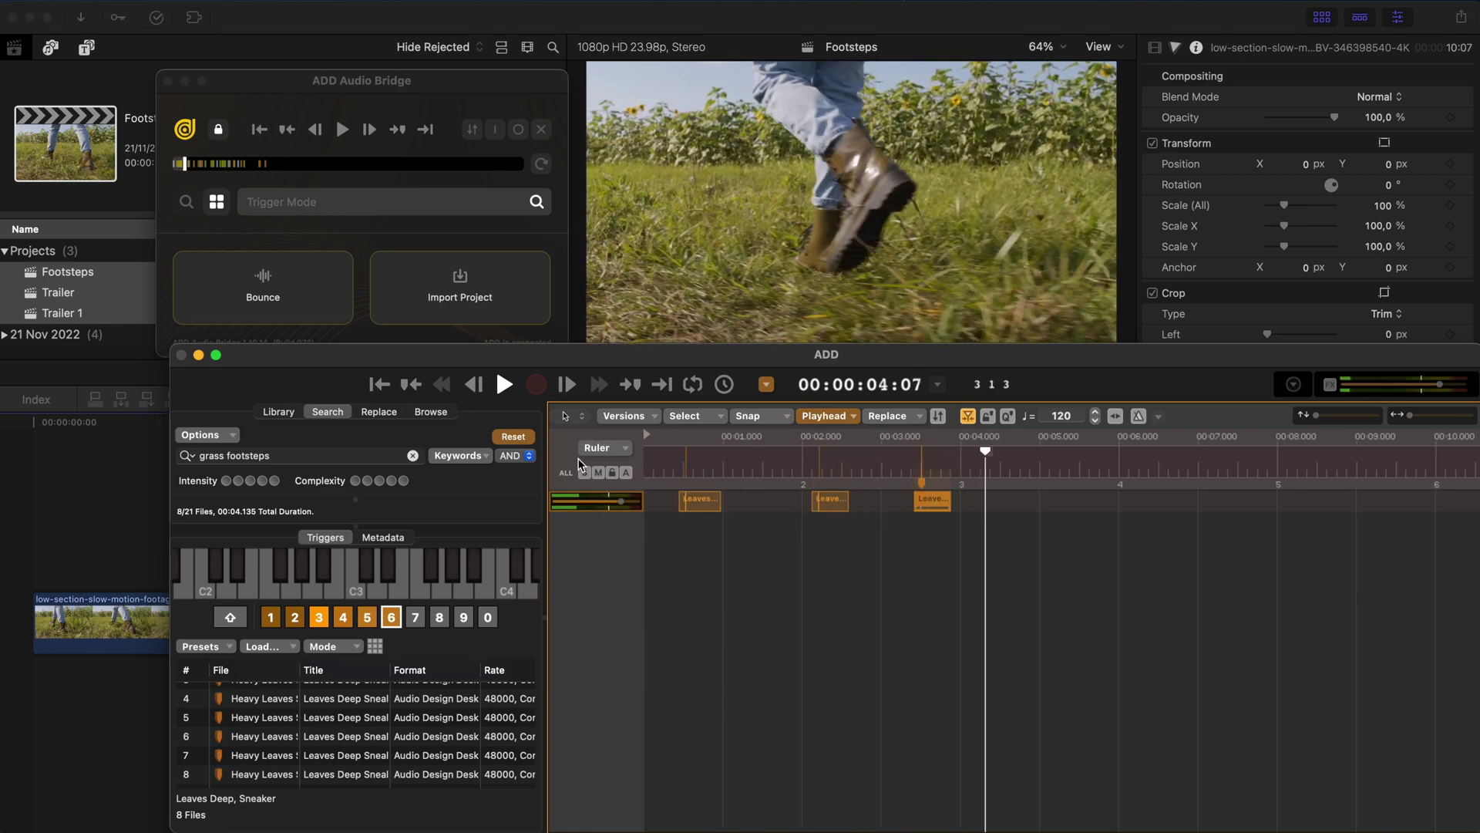
key("6")
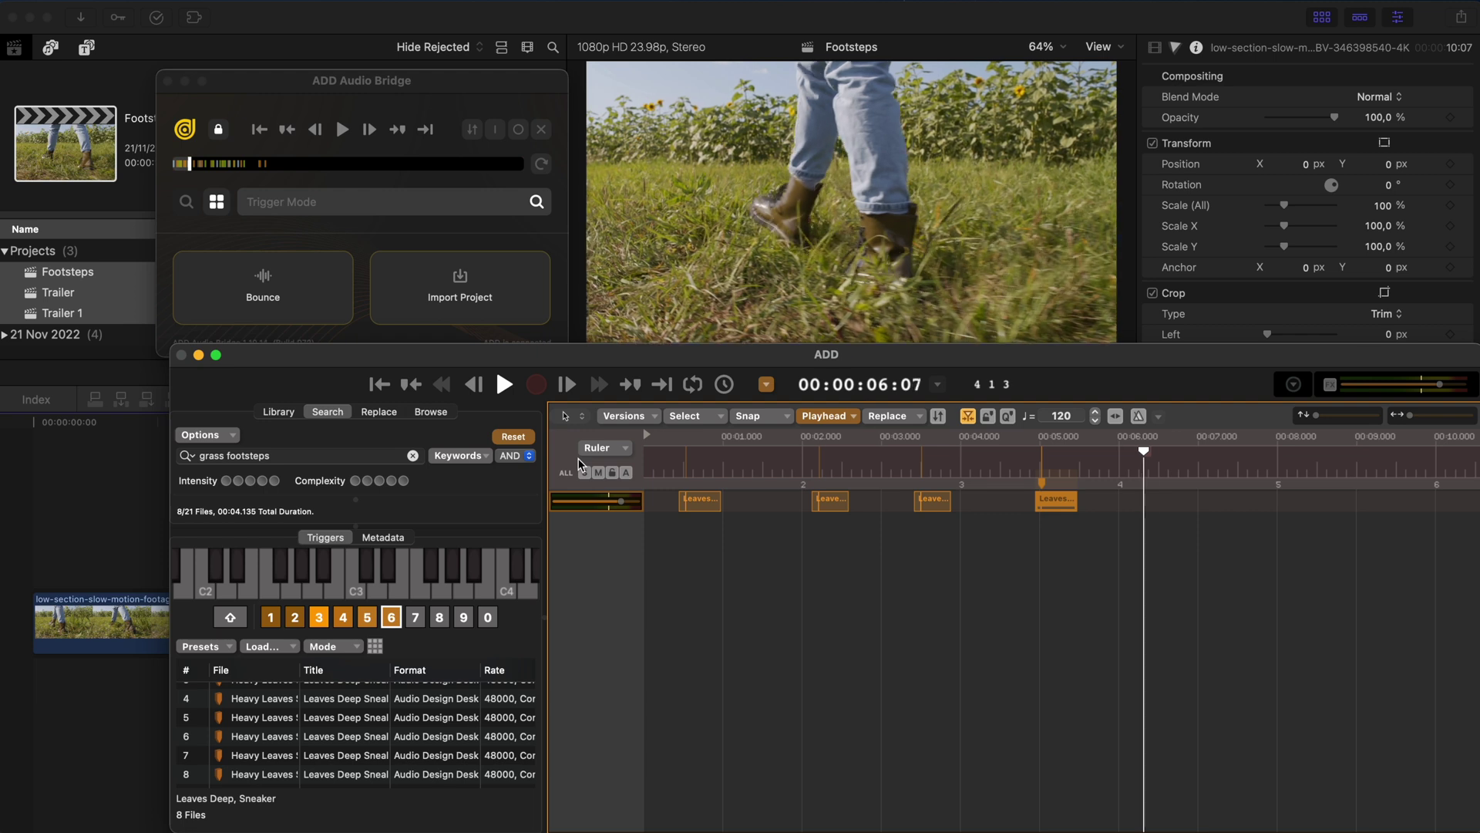
key("6")
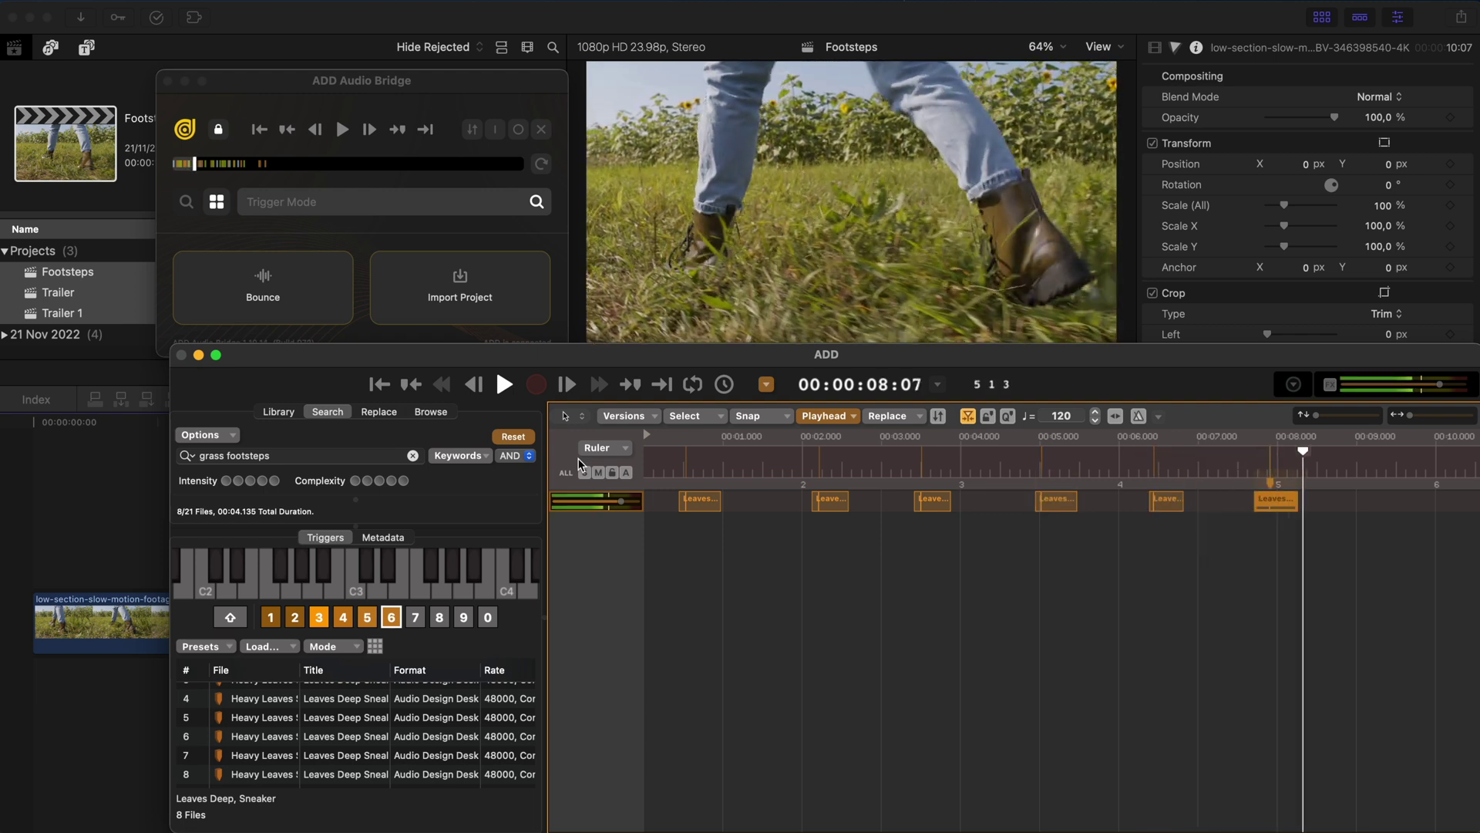
key("a")
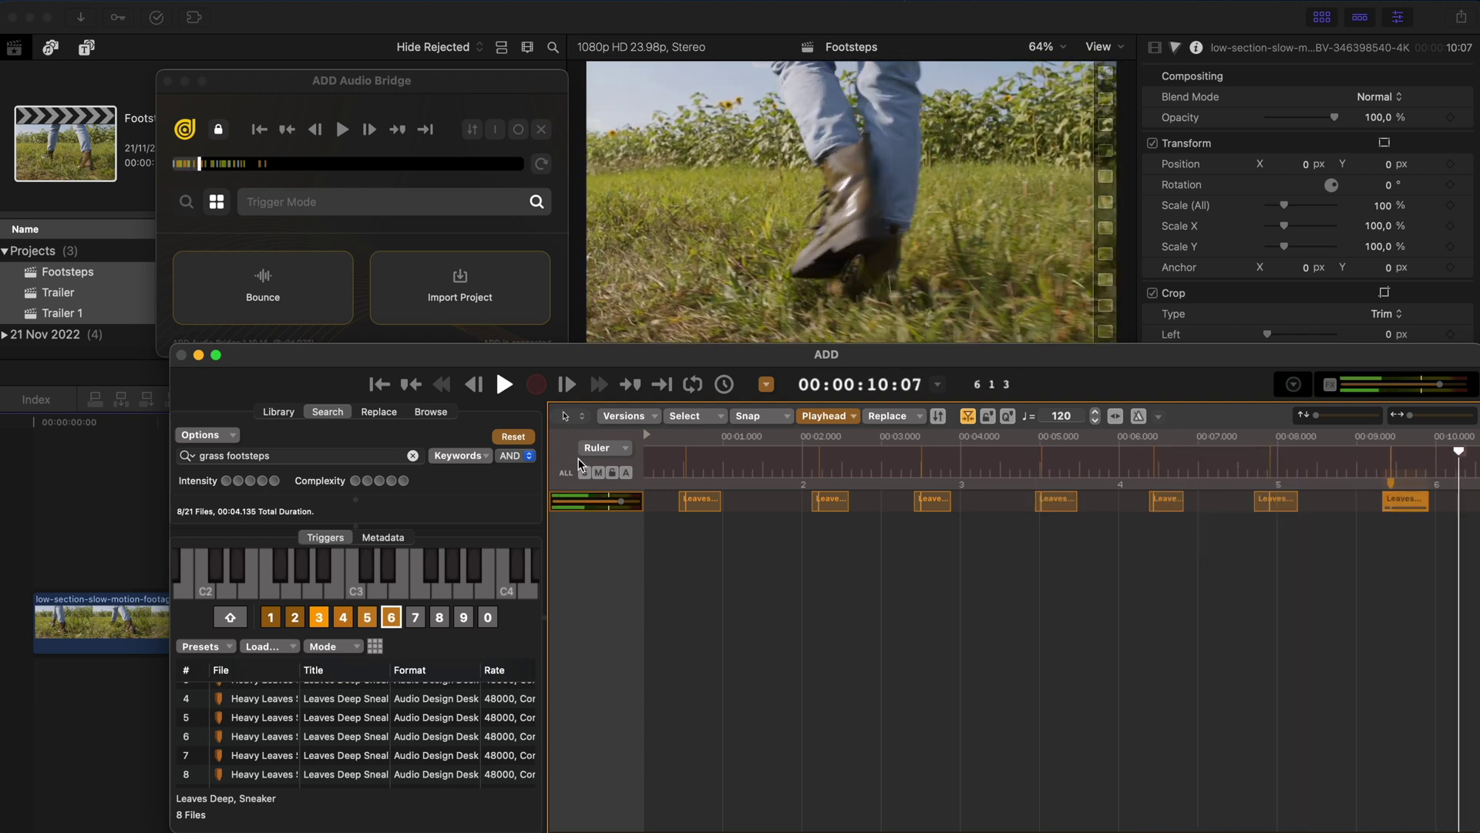
Step: Return to the start, preview the footsteps, and clear the grass footsteps search
key("space")
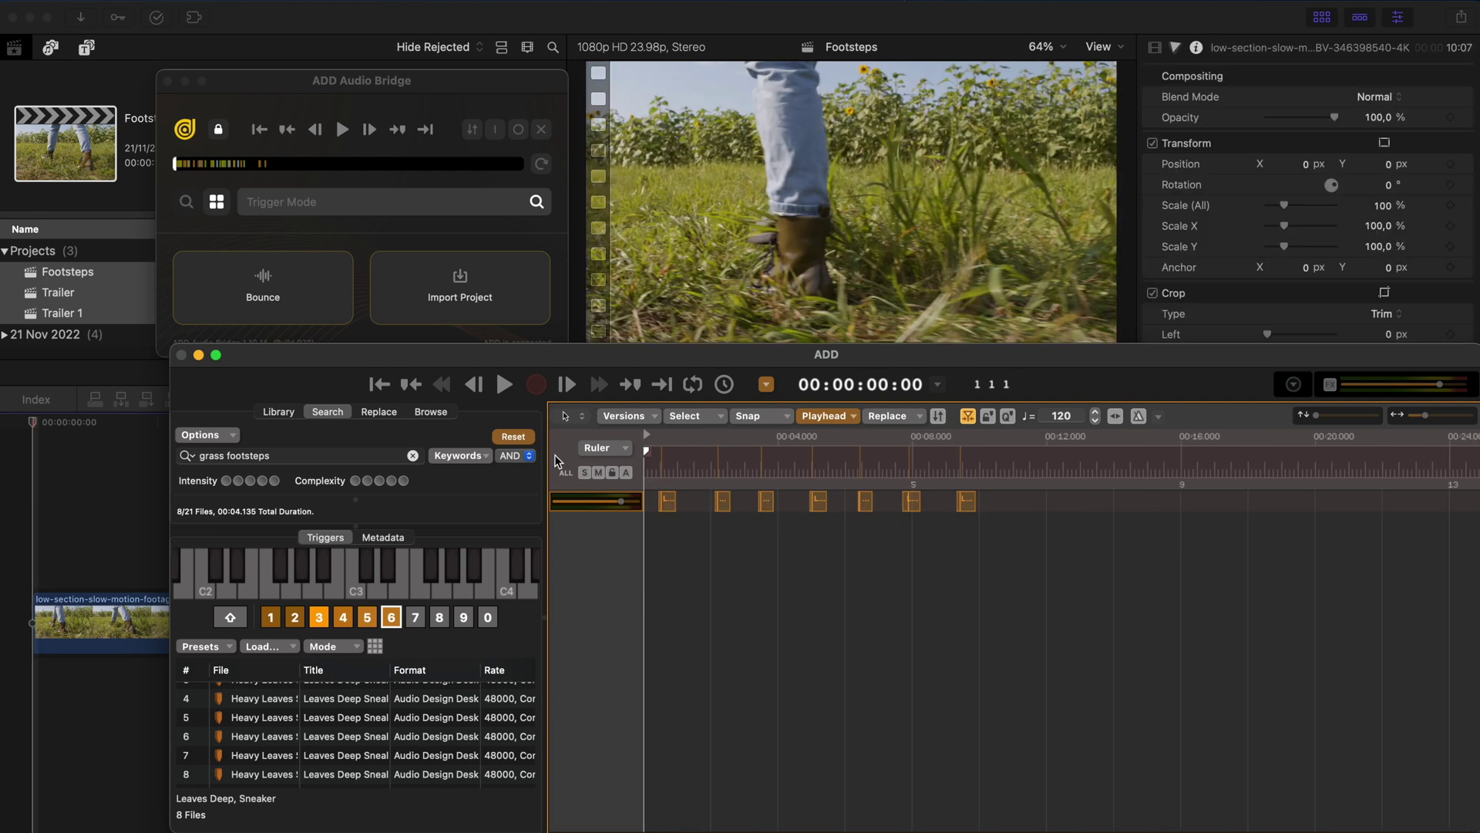
key("space")
key("space")
left_click(513, 436)
Step: Add Field Windy as a new ambience track from an Ambience-category 'field' search
left_click(205, 520)
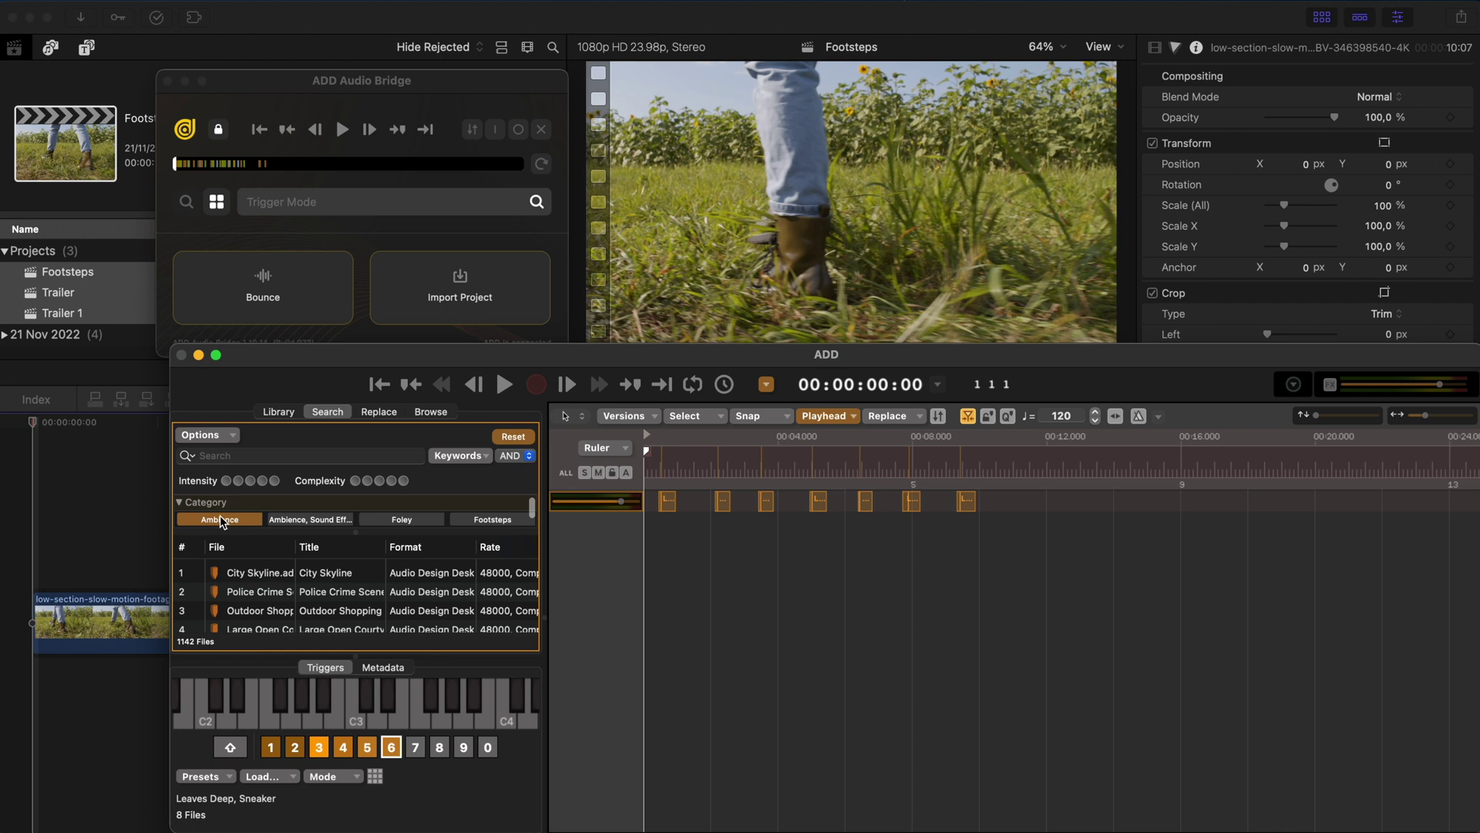
left_click(246, 457)
type("fl")
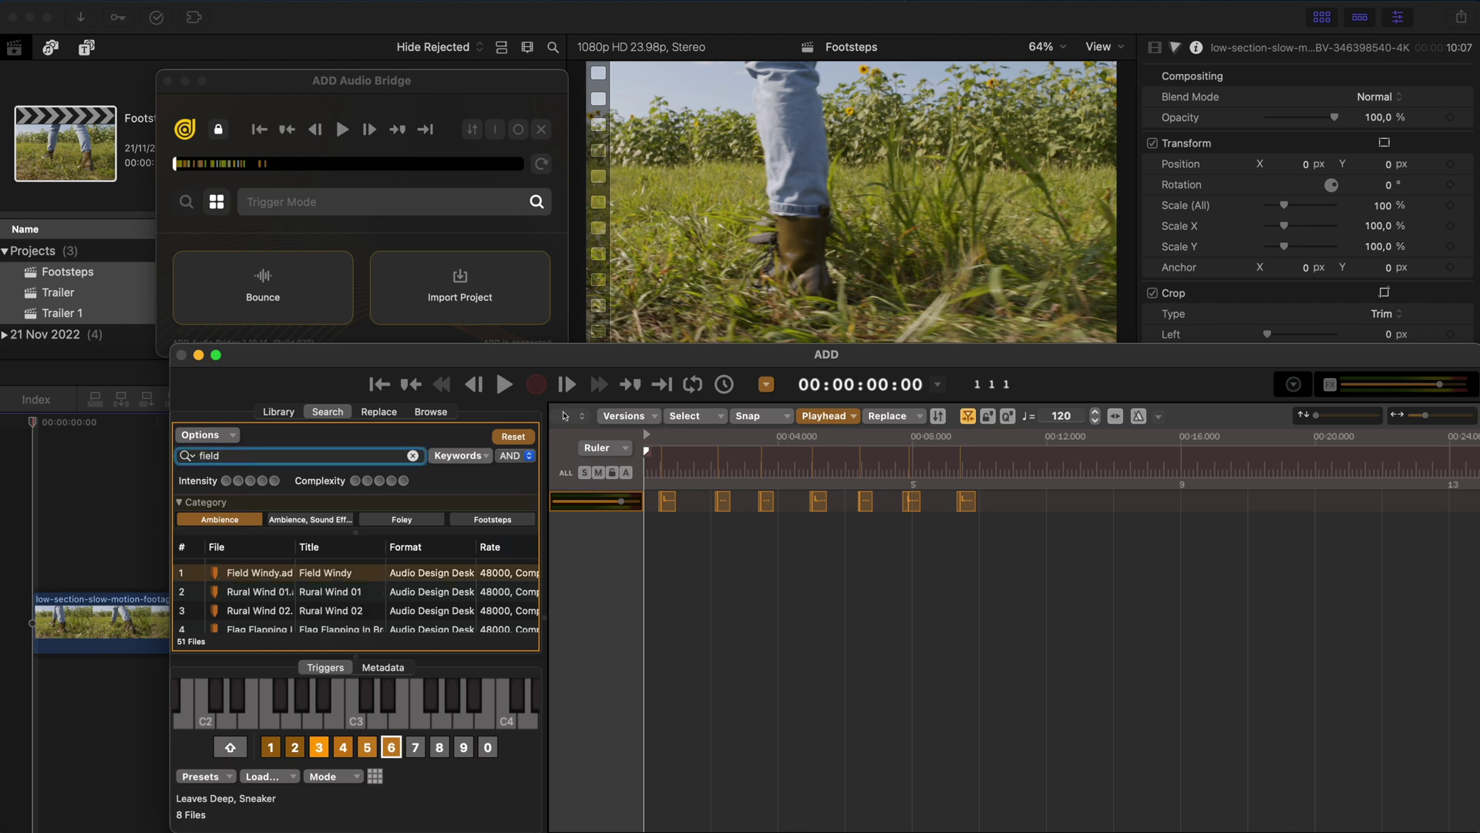
left_click(263, 591)
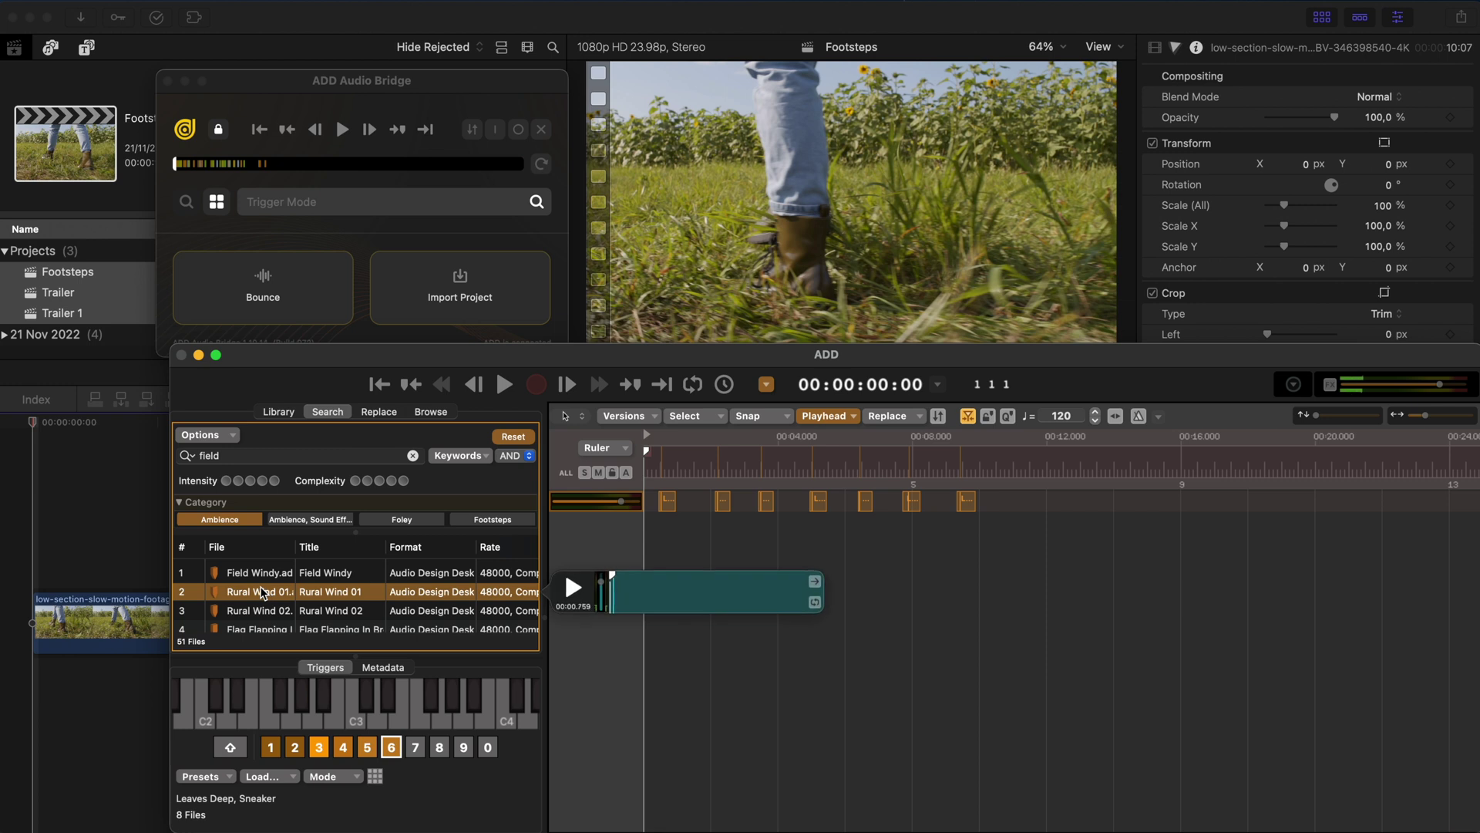
left_click(260, 610)
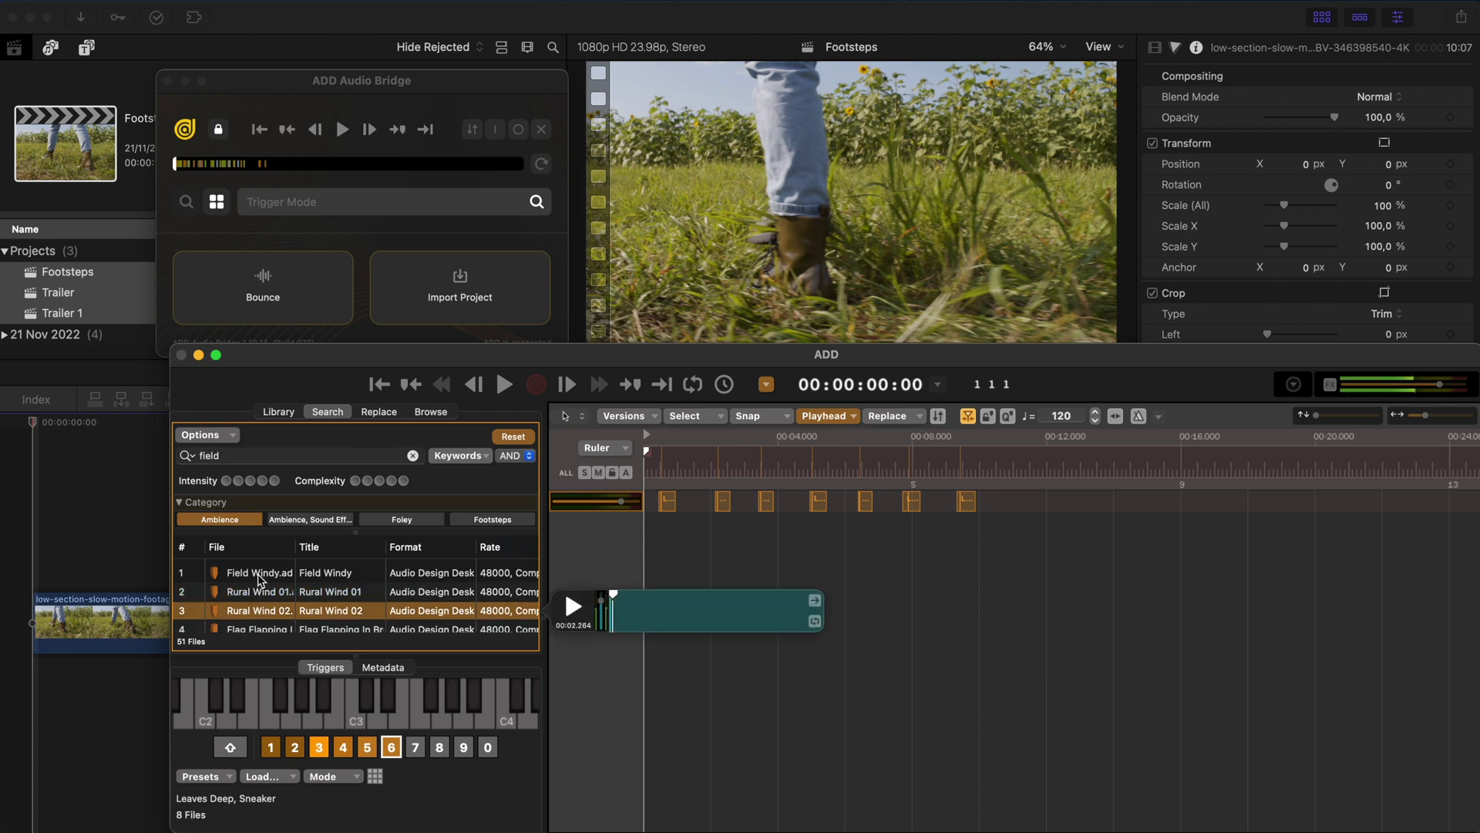
left_click(258, 574)
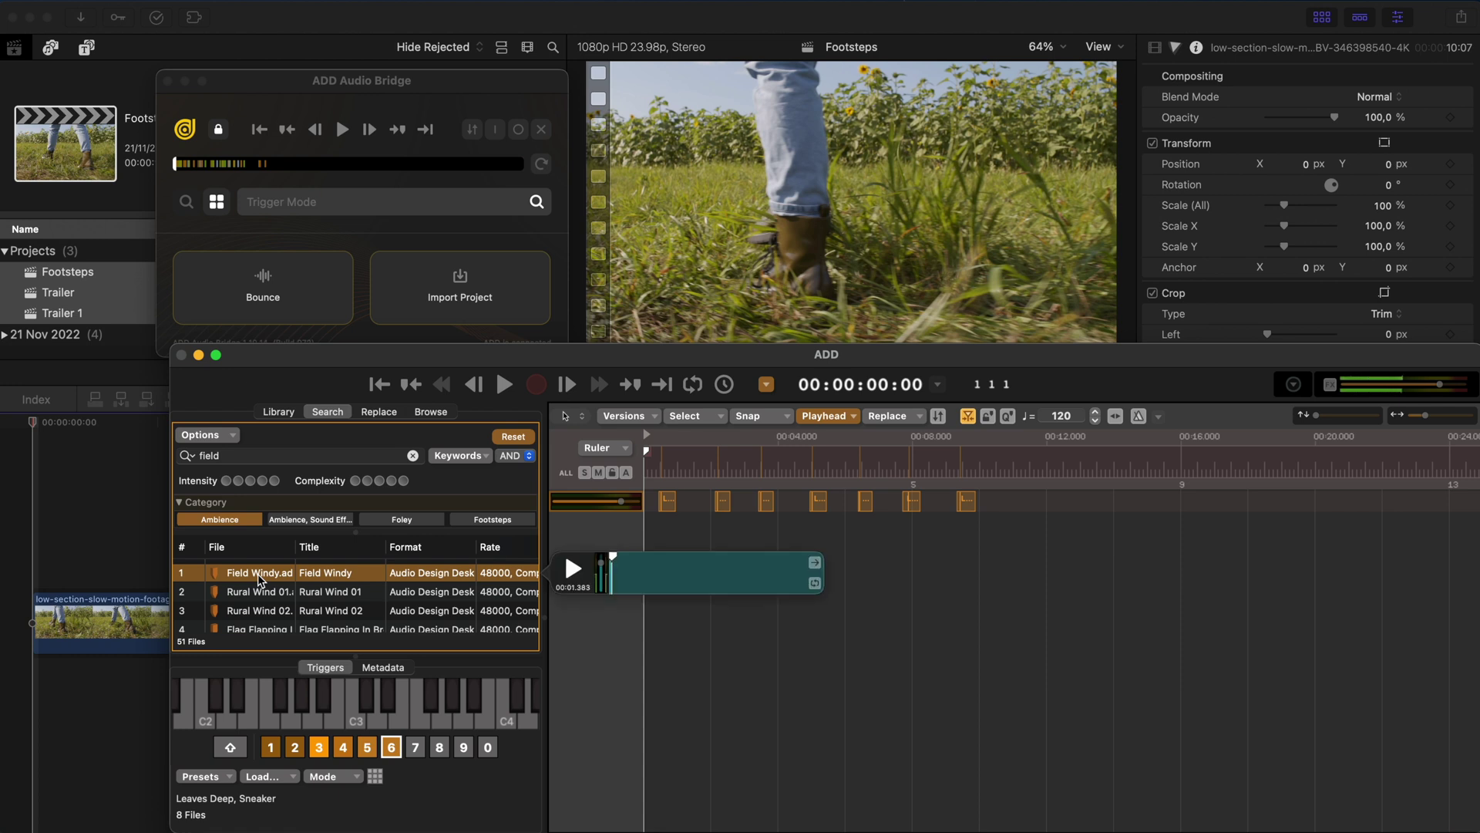
key("shift+Return")
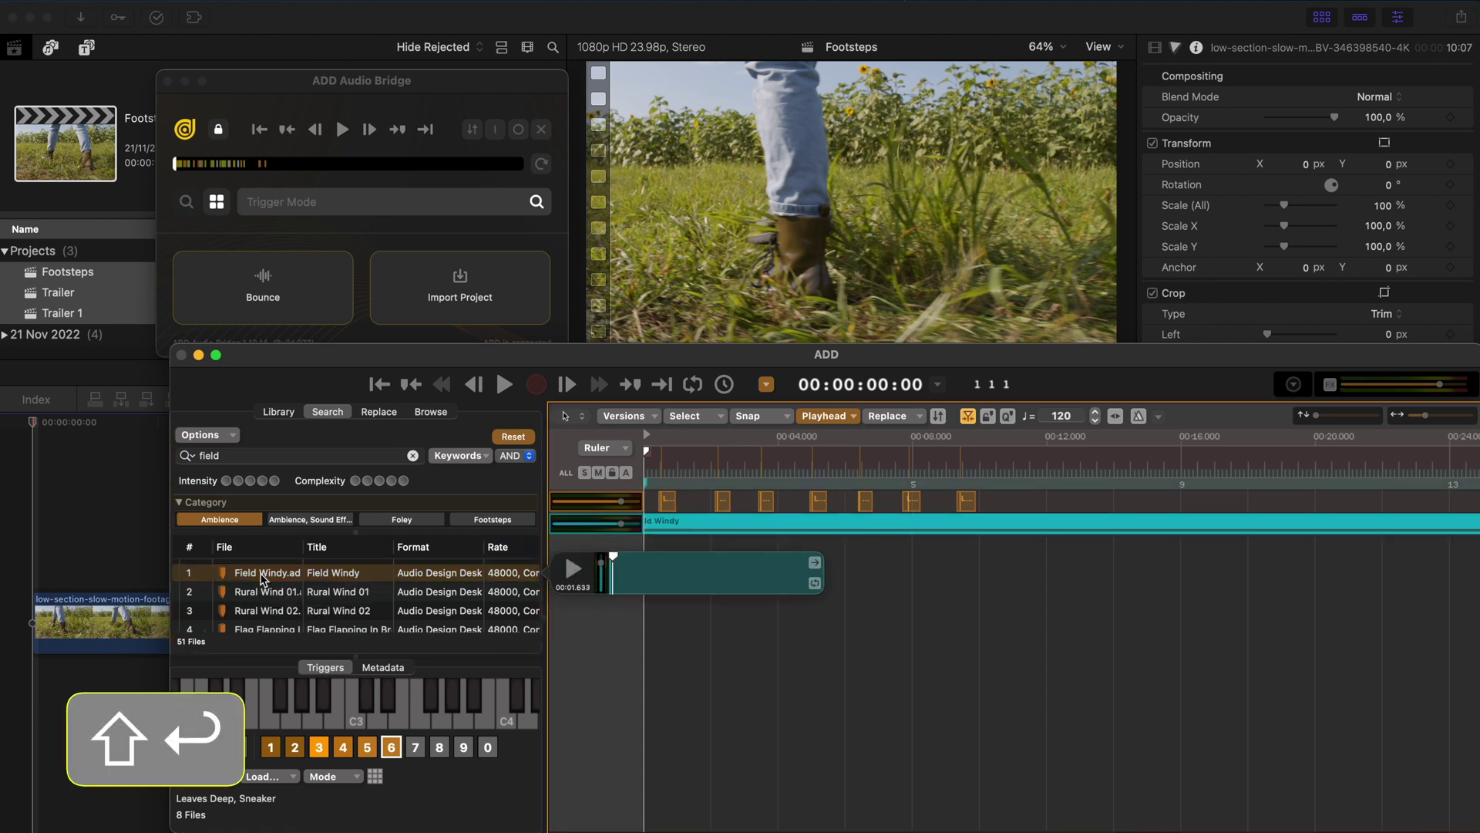
Step: Search 'birds', preview City Park, then play the scene with footsteps and ambience
double_click(245, 456)
type("bi")
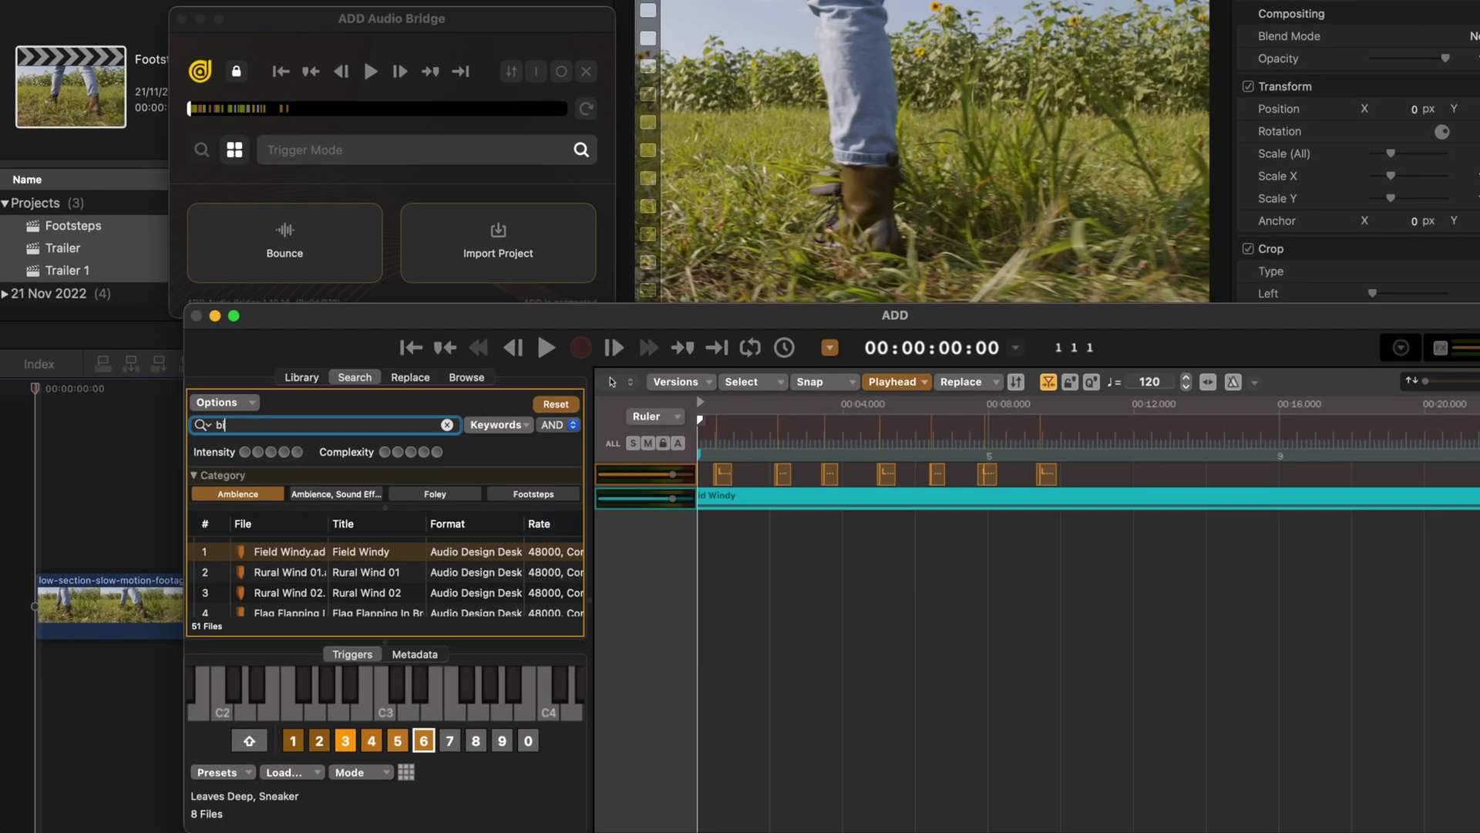
type("rds")
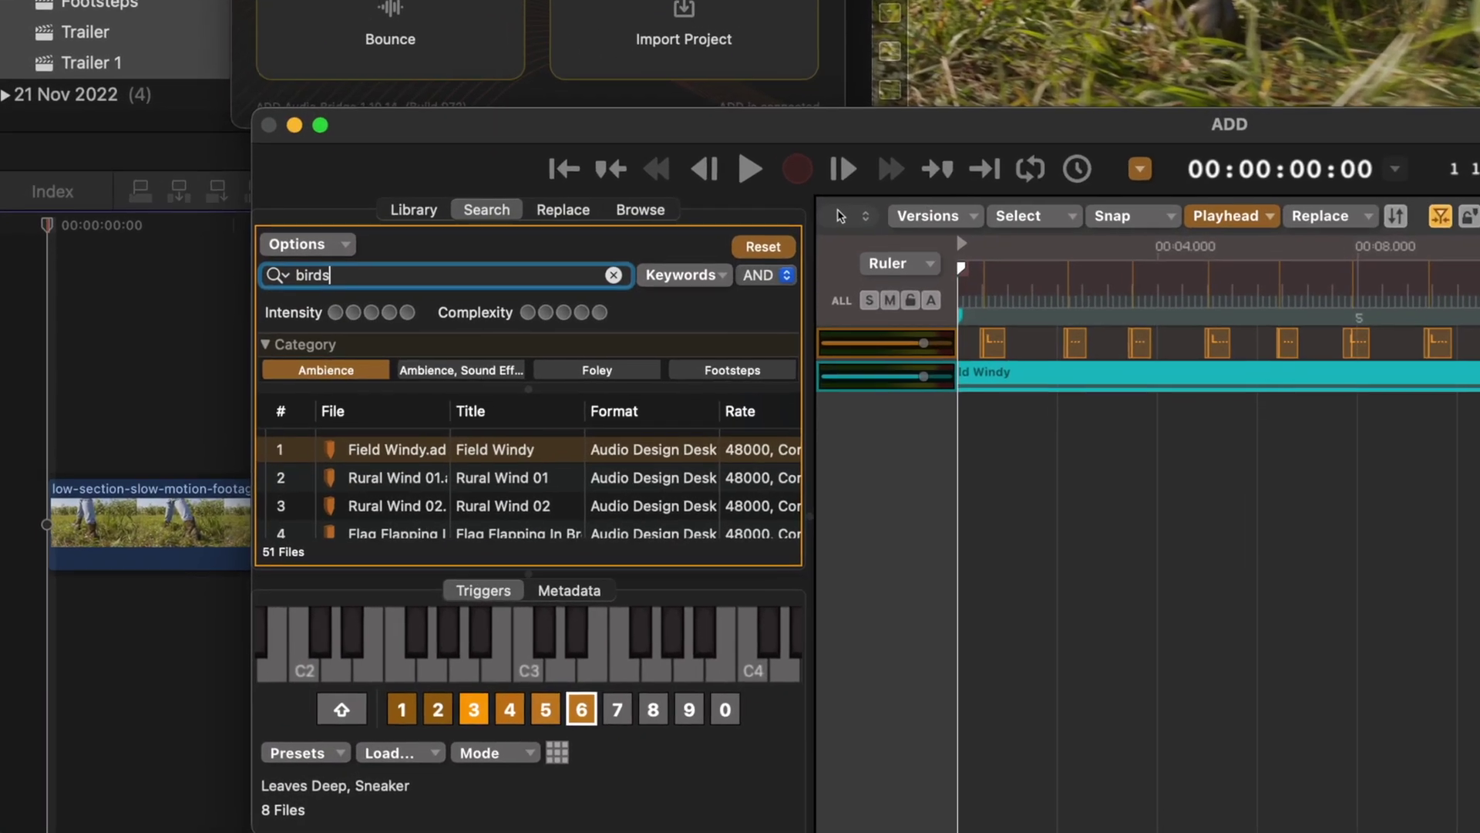
key("Return")
left_click(389, 475)
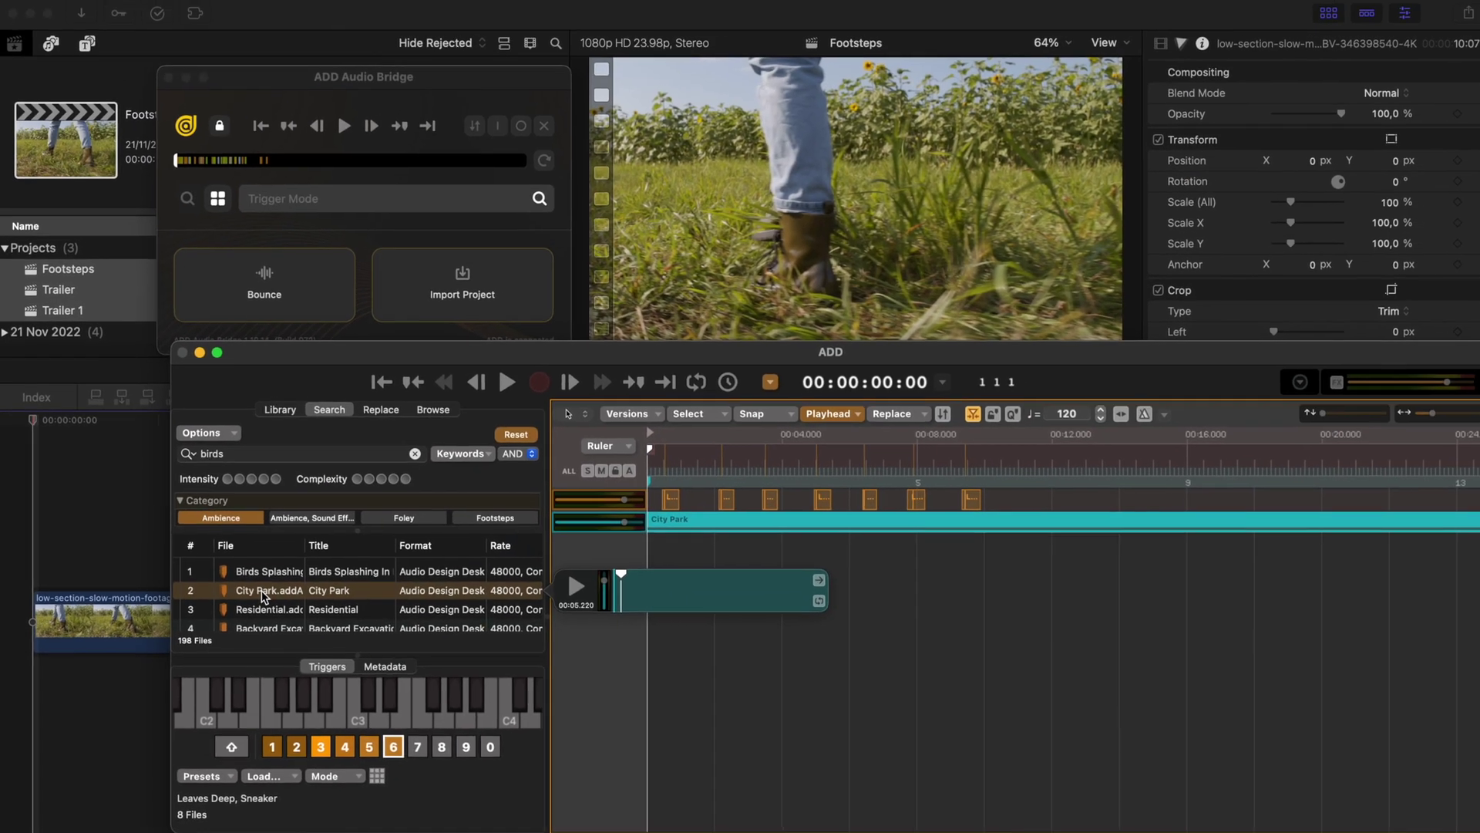
left_click(943, 510)
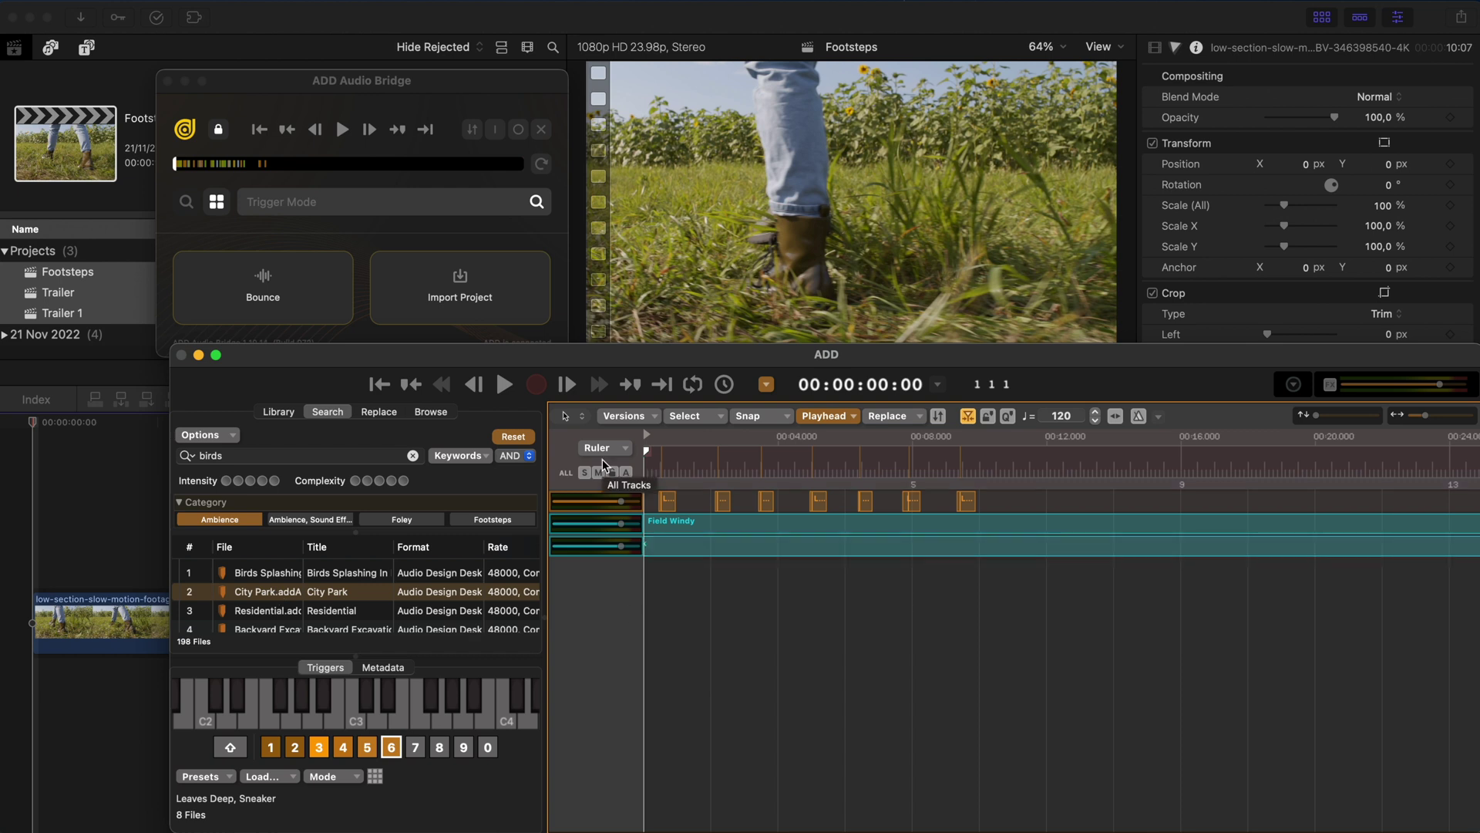
key("space")
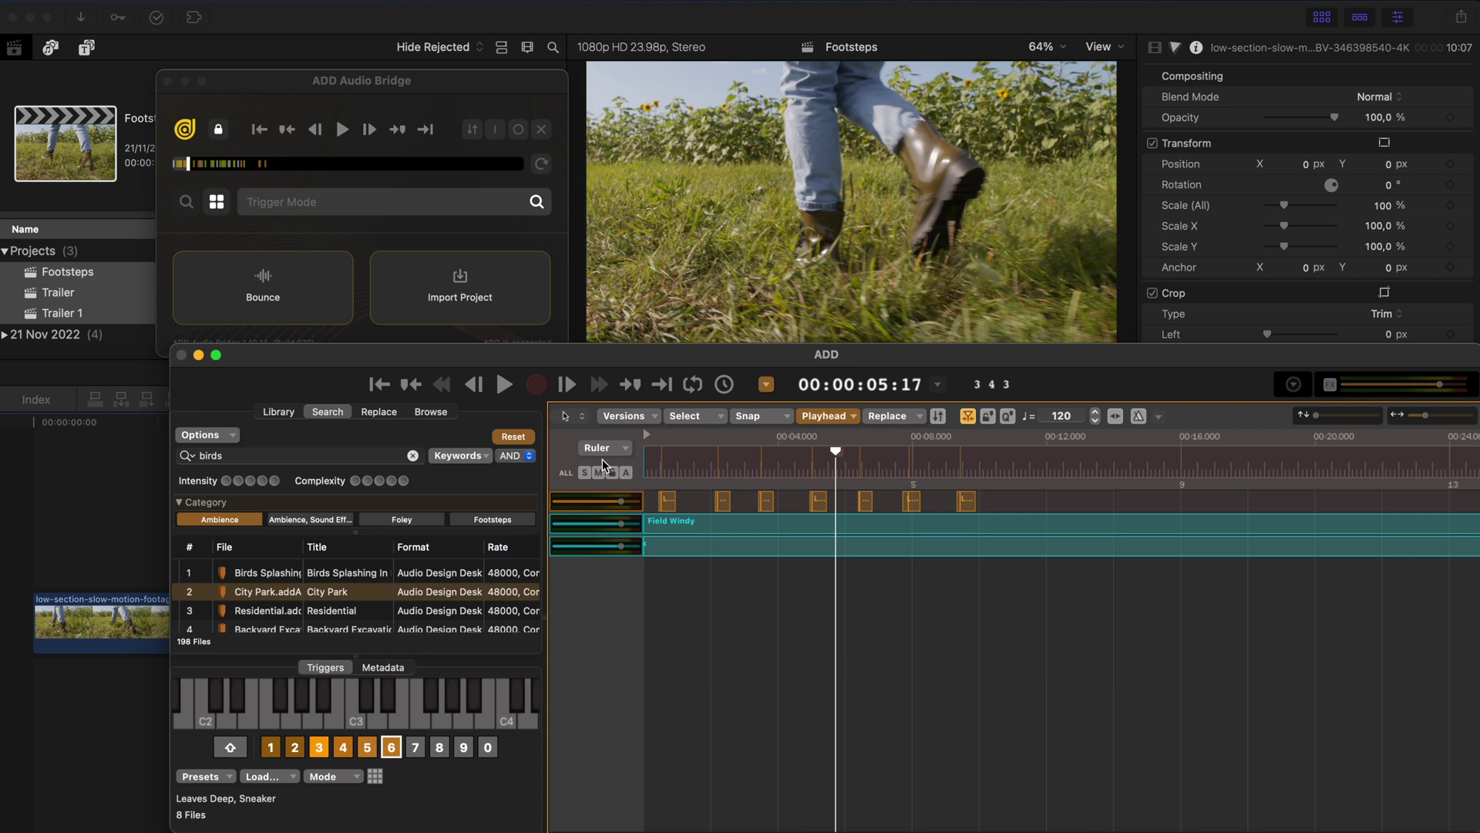
Step: Open the Sound Pack Manager from the Library and browse Ambience, Foley and Footsteps packs
left_click(285, 414)
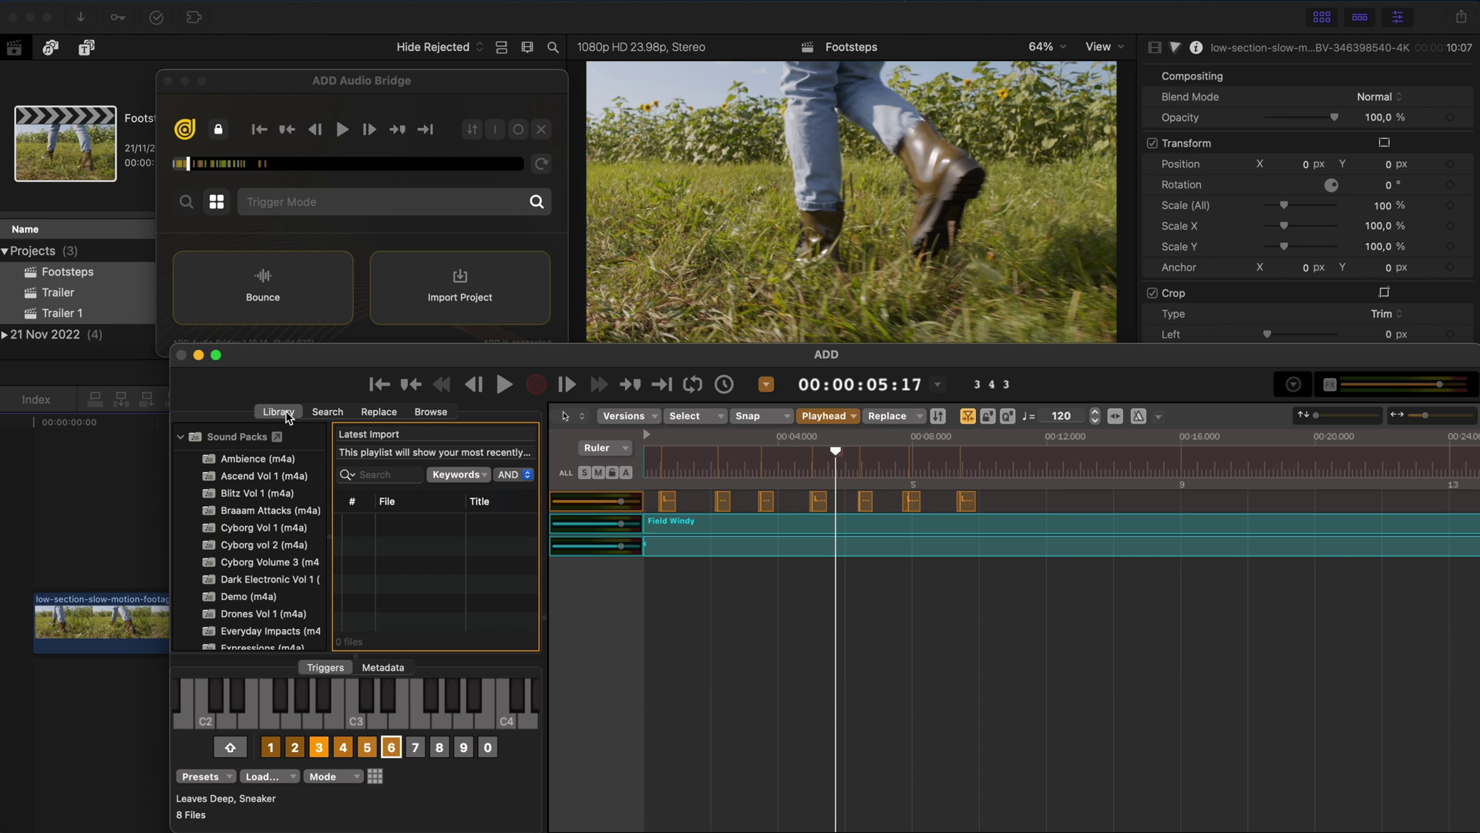
left_click(277, 437)
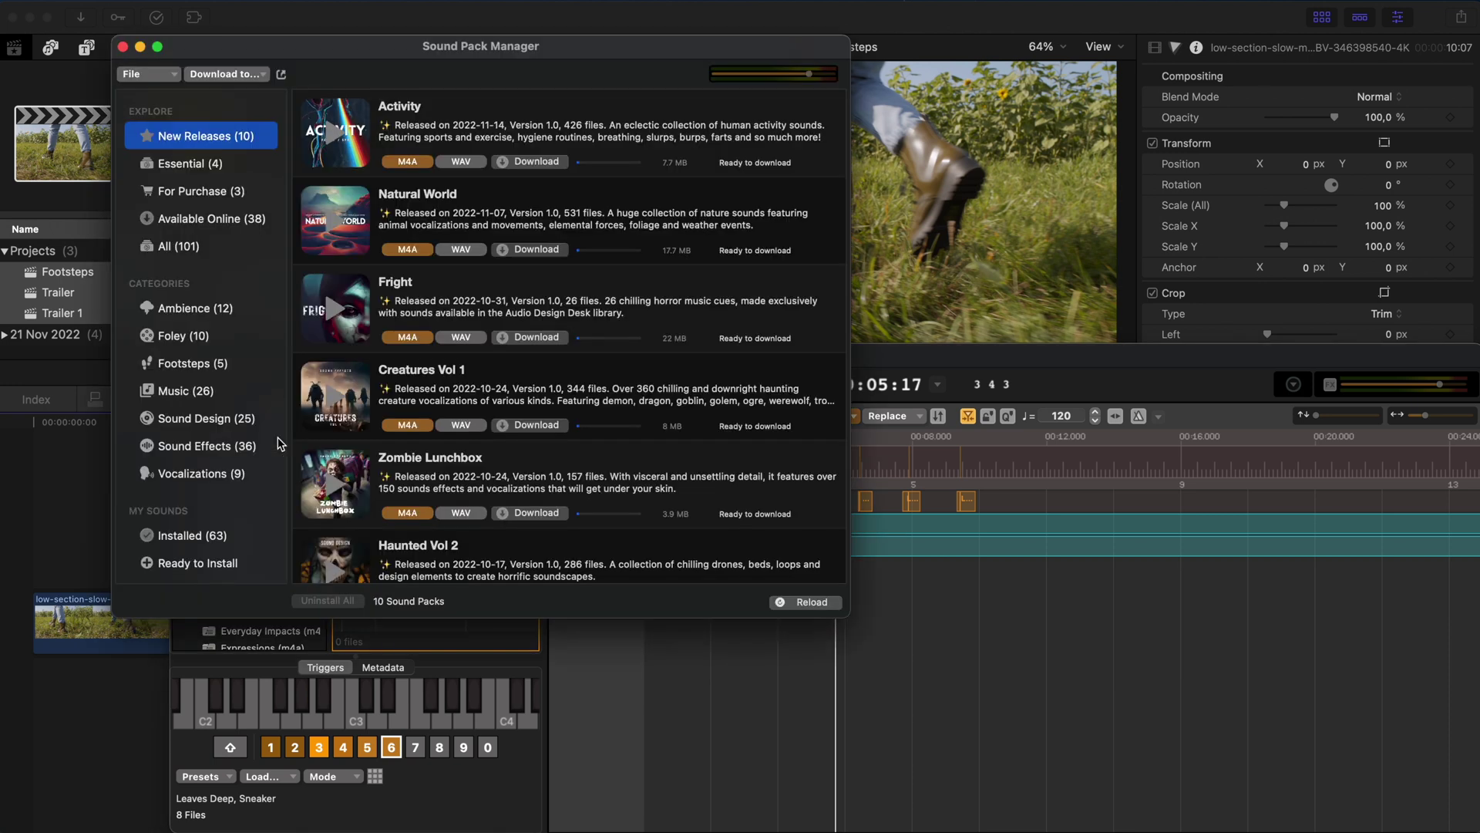
left_click_drag(332, 62, 566, 29)
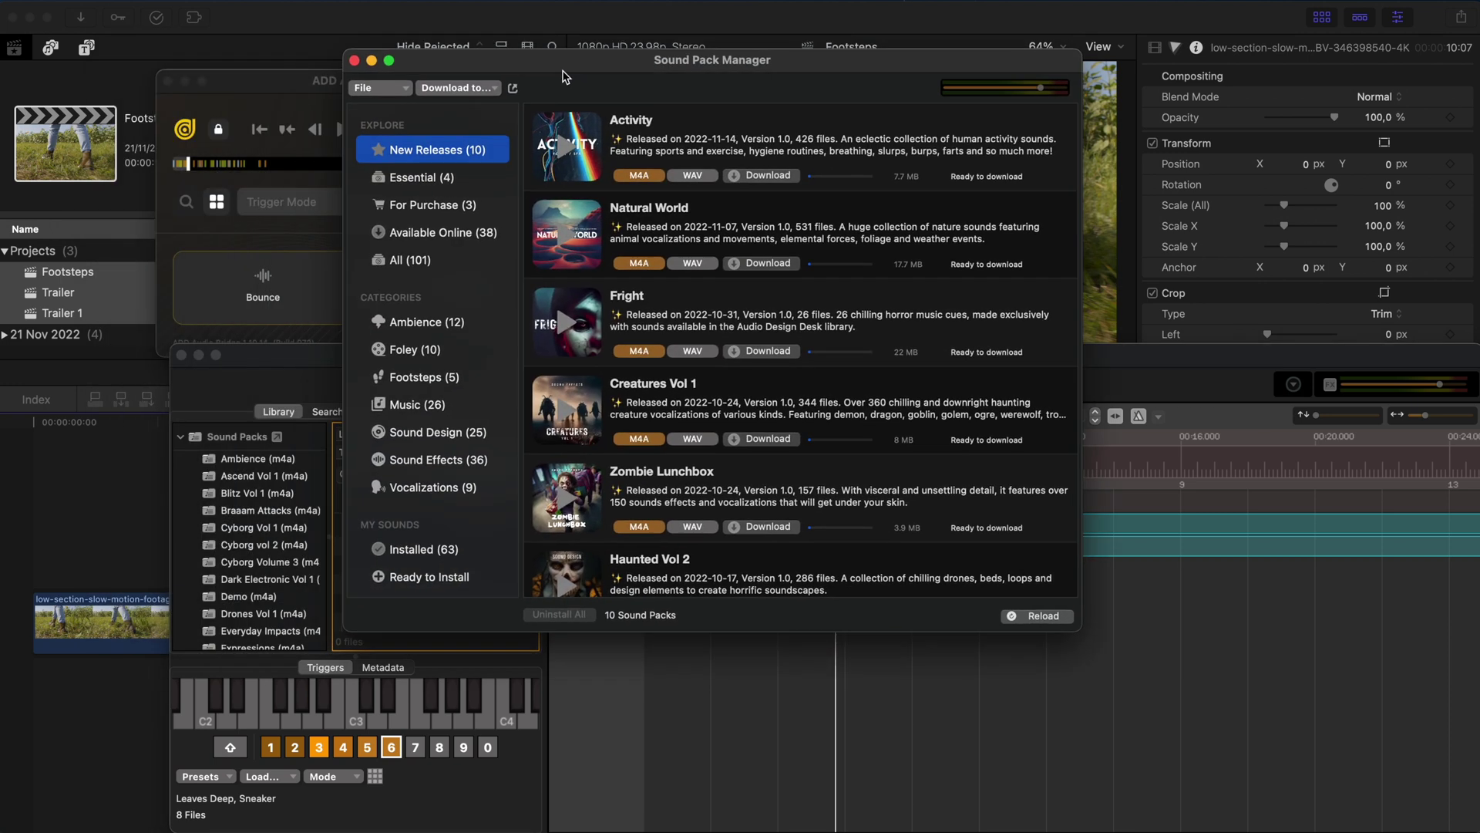
left_click(414, 268)
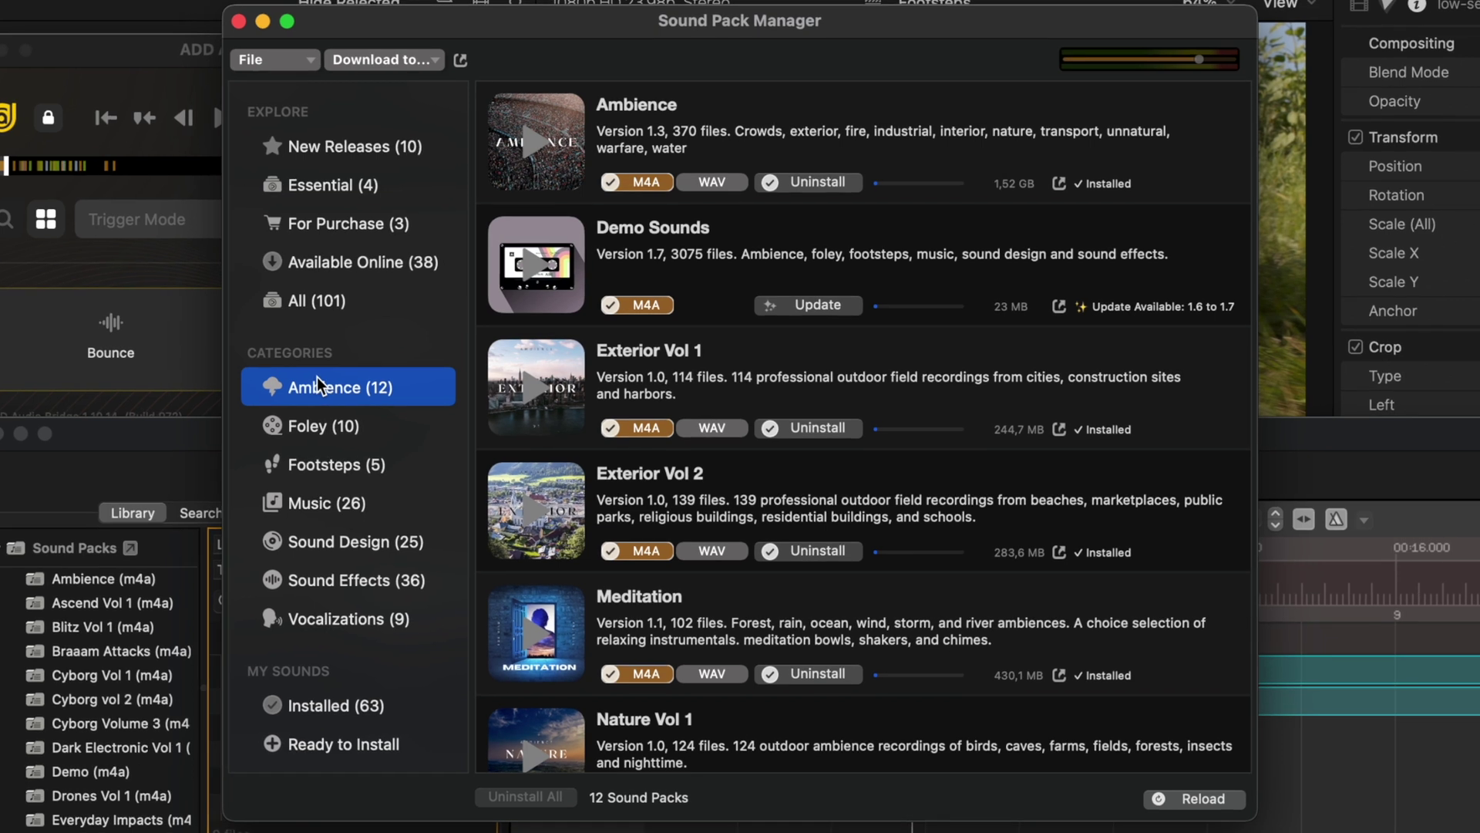
left_click(330, 427)
left_click(335, 463)
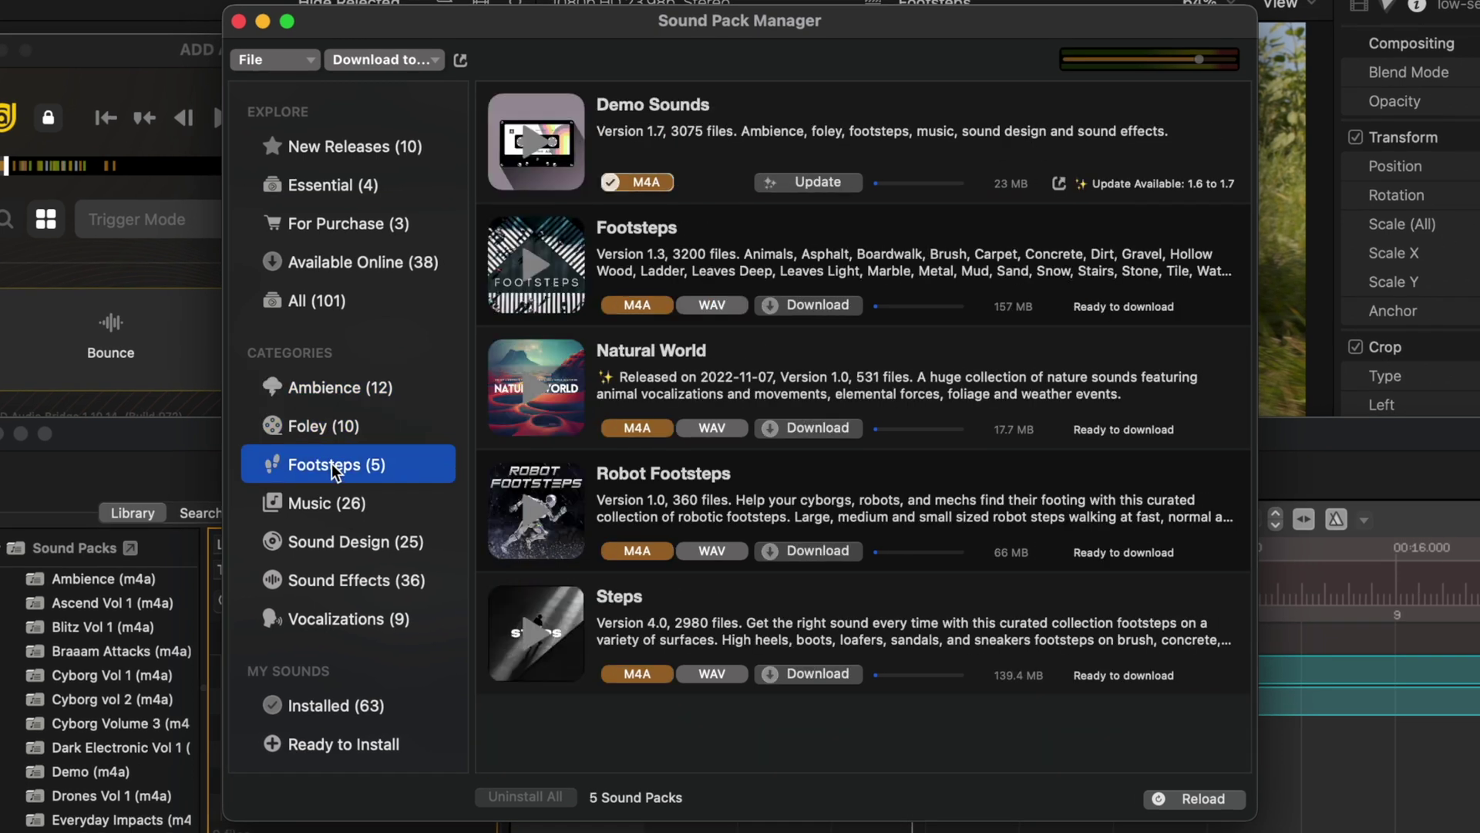
Step: Browse the Music, Sound Design and New Releases packs, then close the manager
left_click(327, 510)
left_click(327, 542)
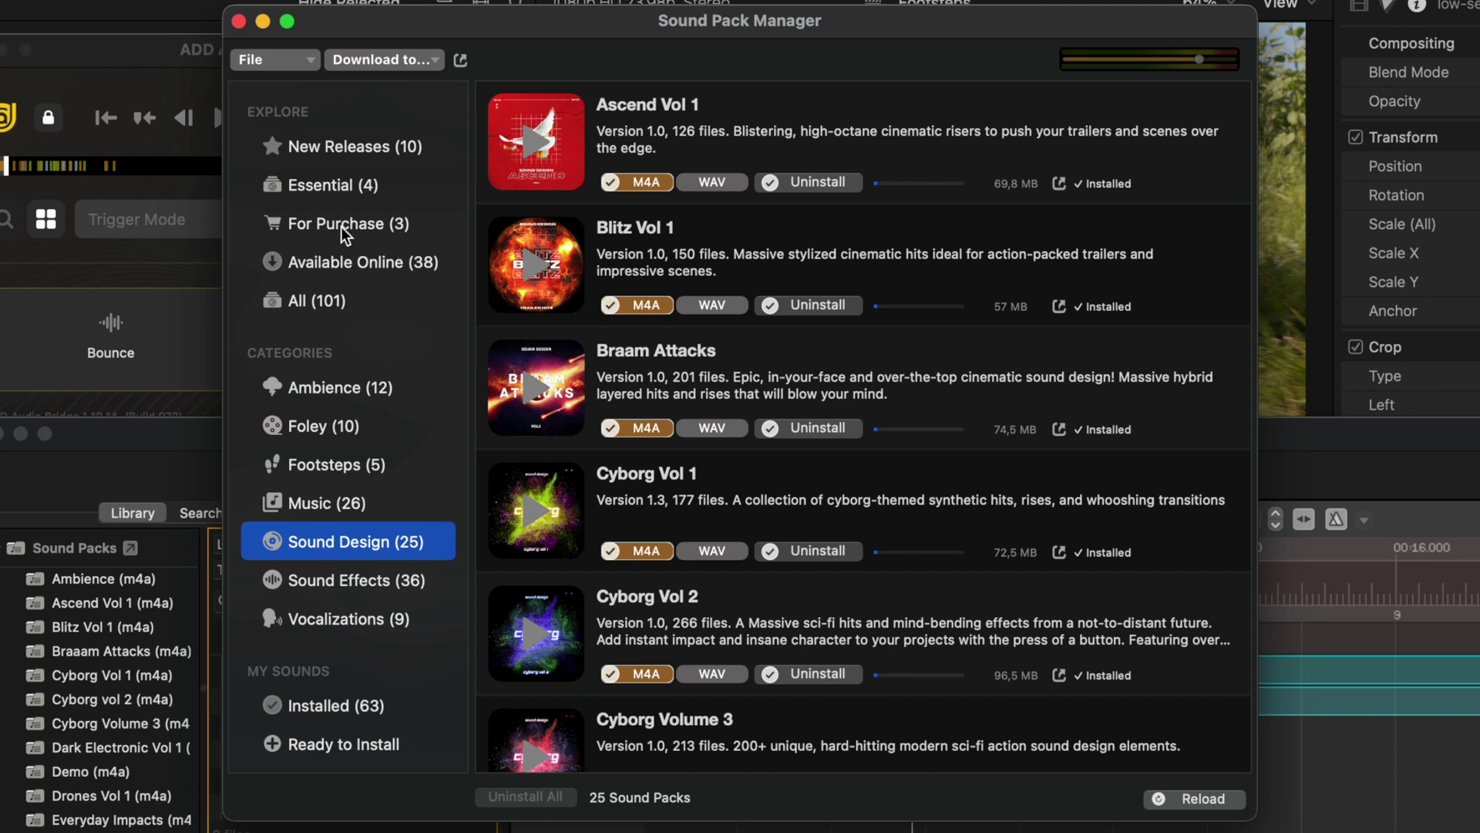
left_click(337, 151)
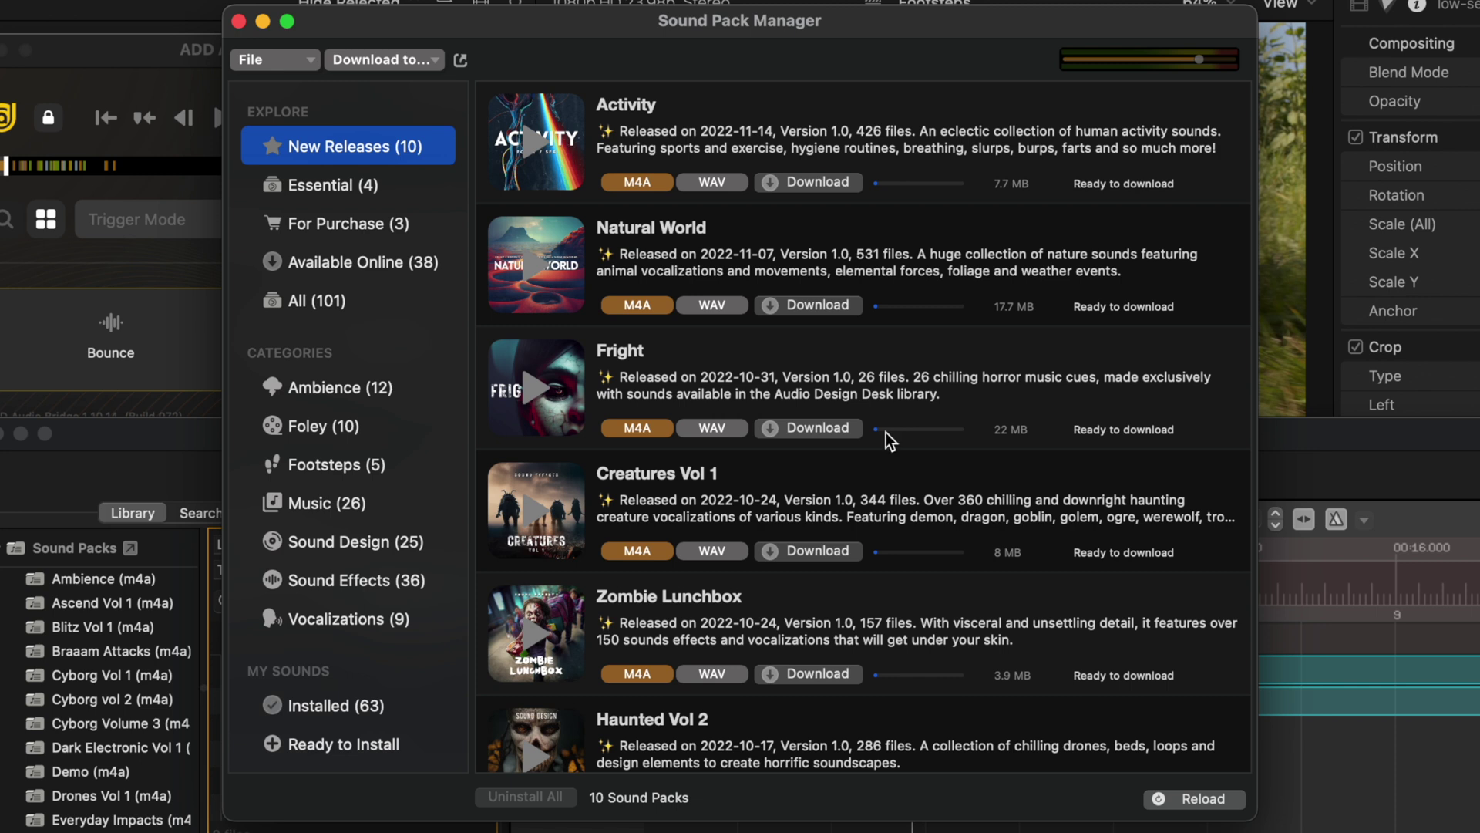
scroll(890, 440, "down", 10)
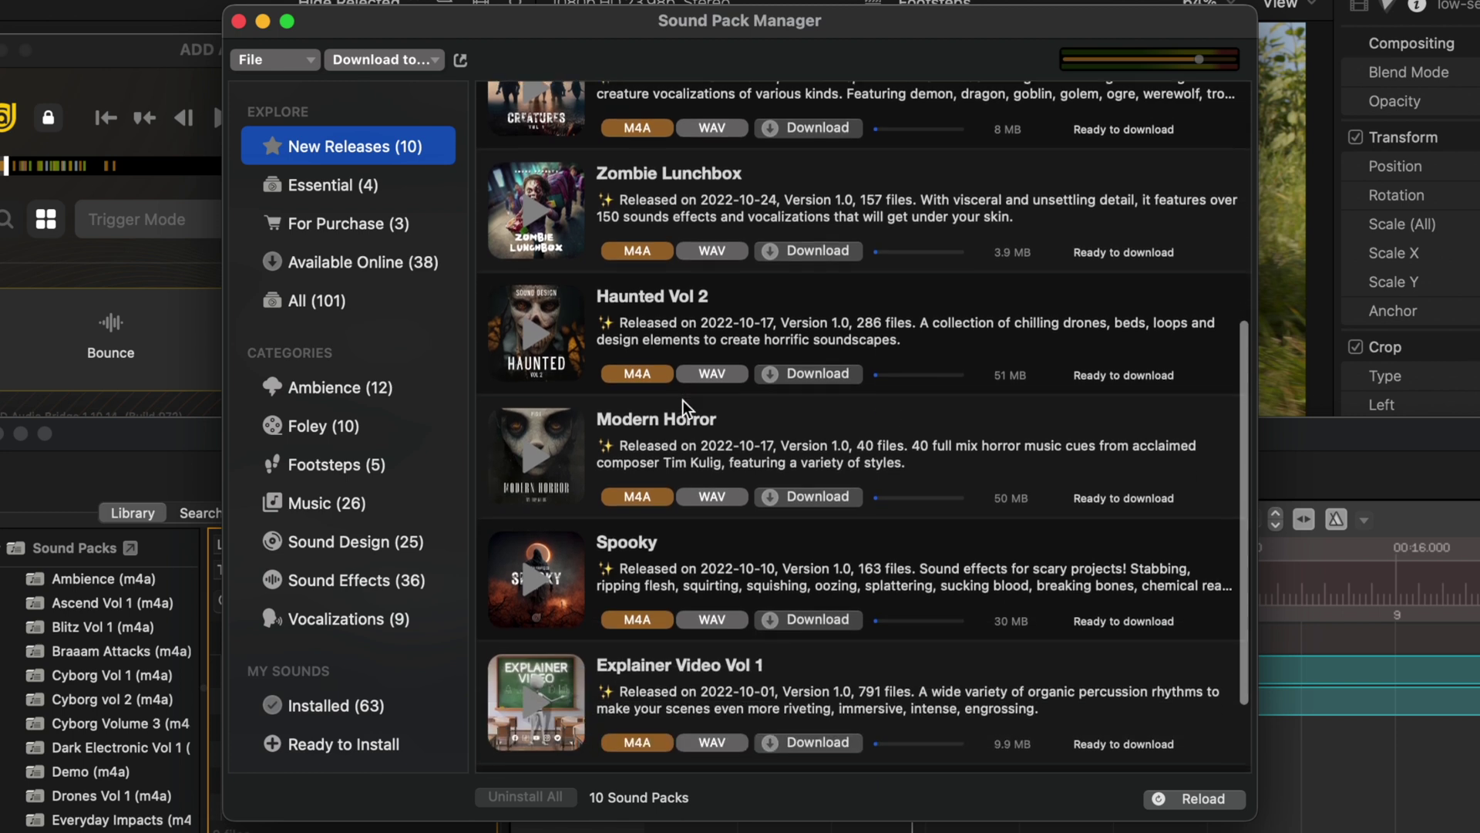
scroll(682, 406, "down", 3)
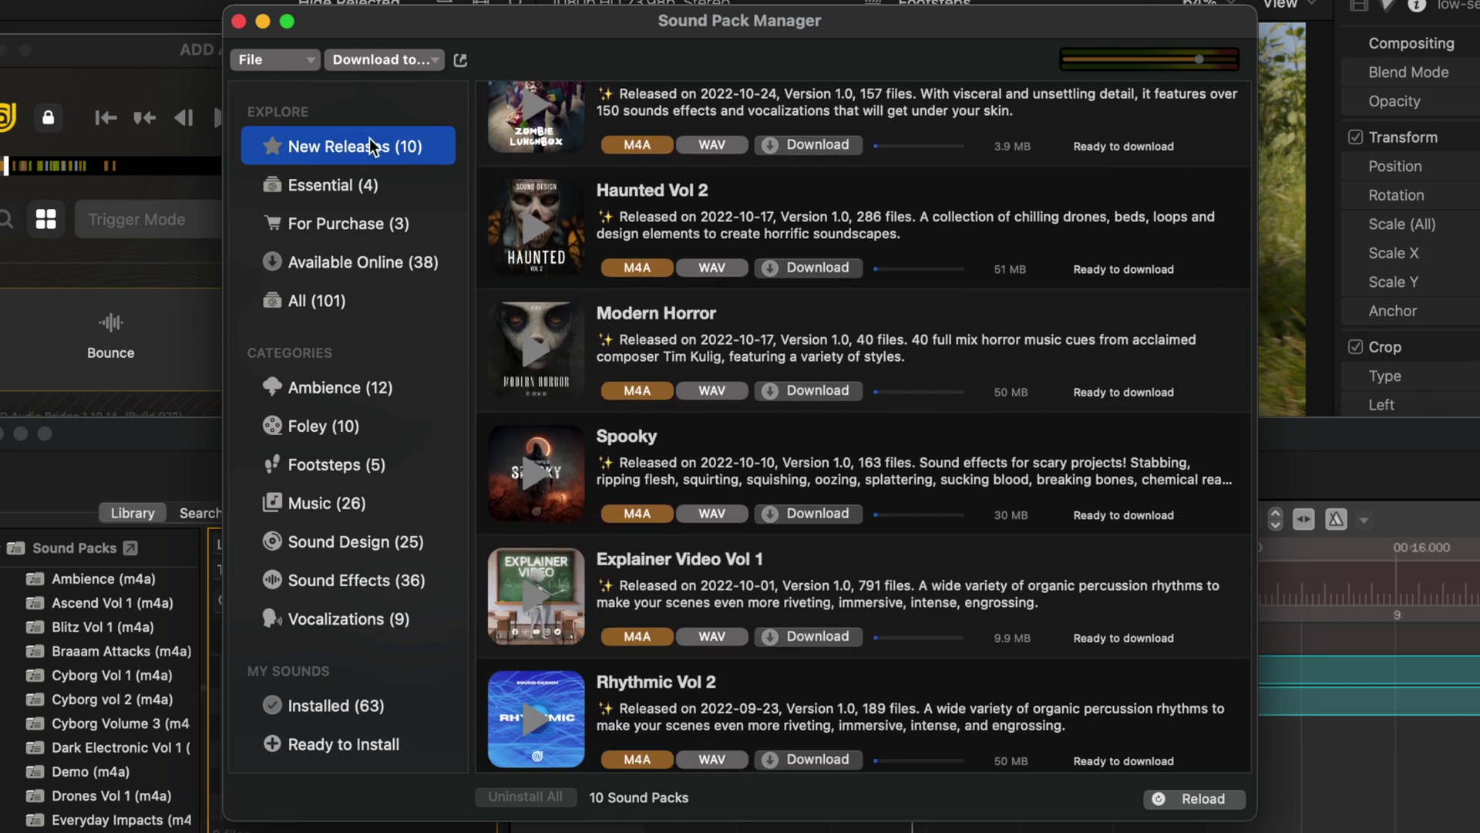
left_click(240, 22)
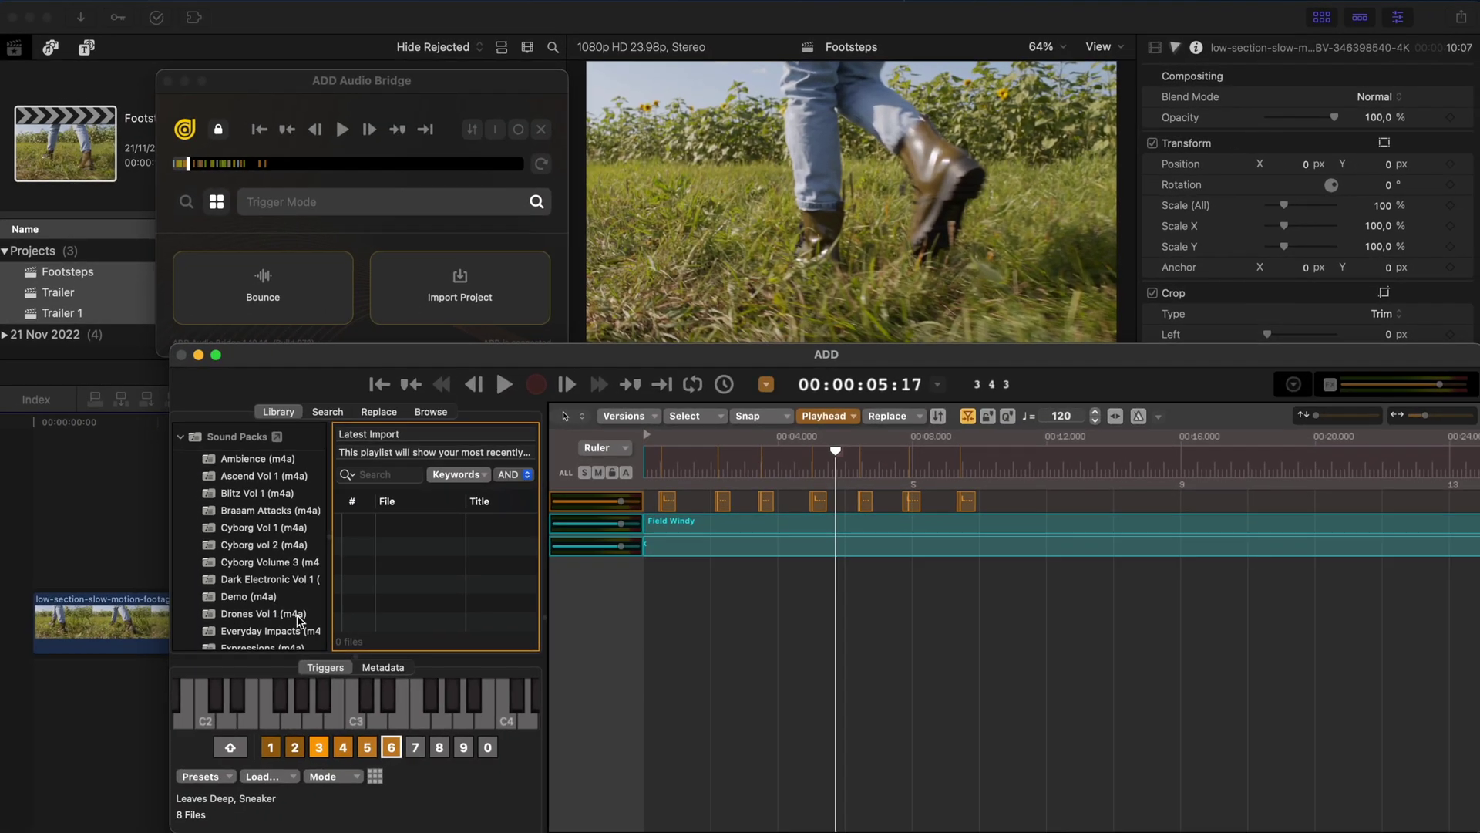
left_click(323, 415)
left_click(367, 414)
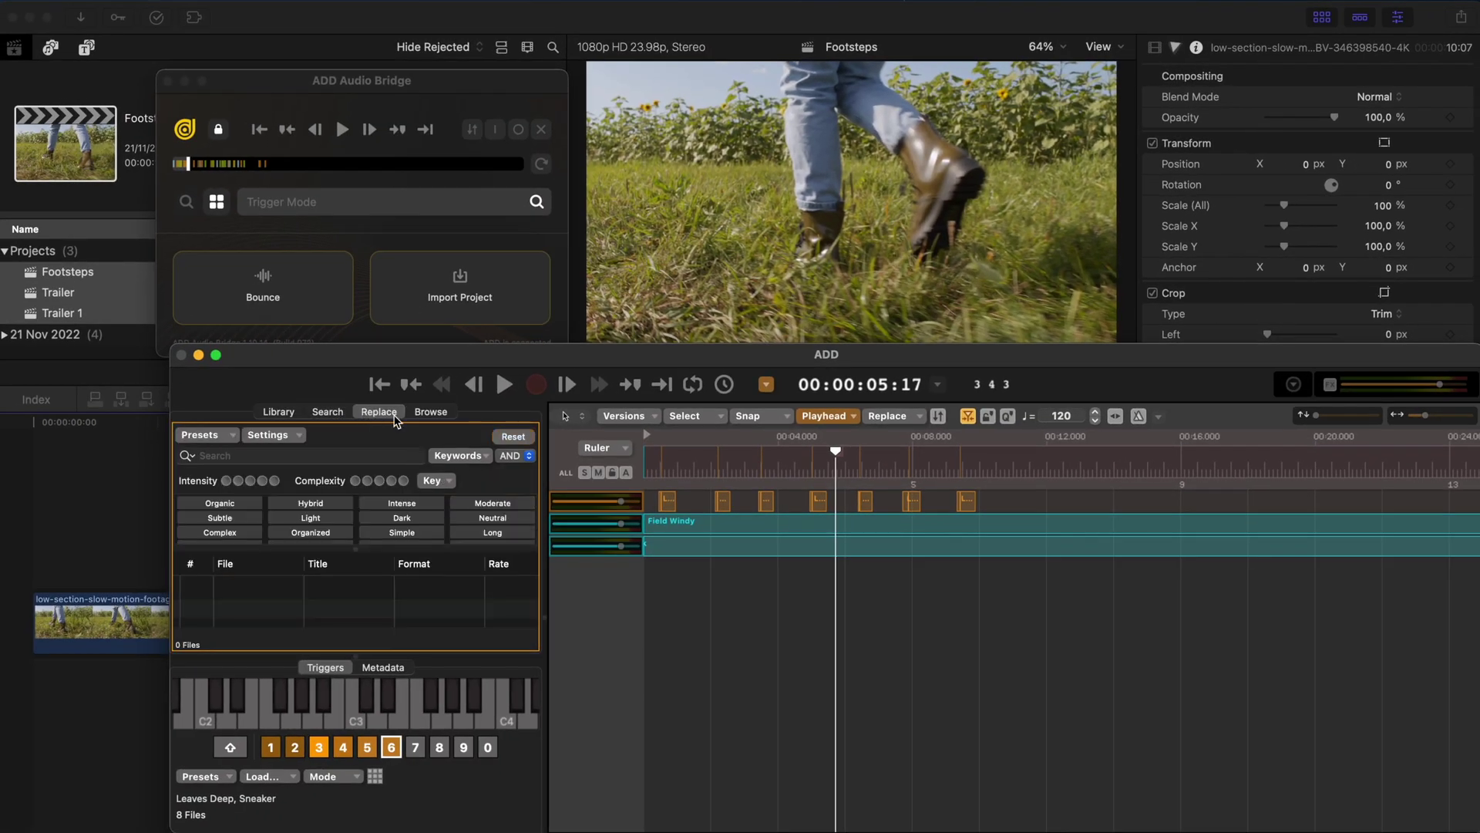
scroll(386, 514, "up", 3)
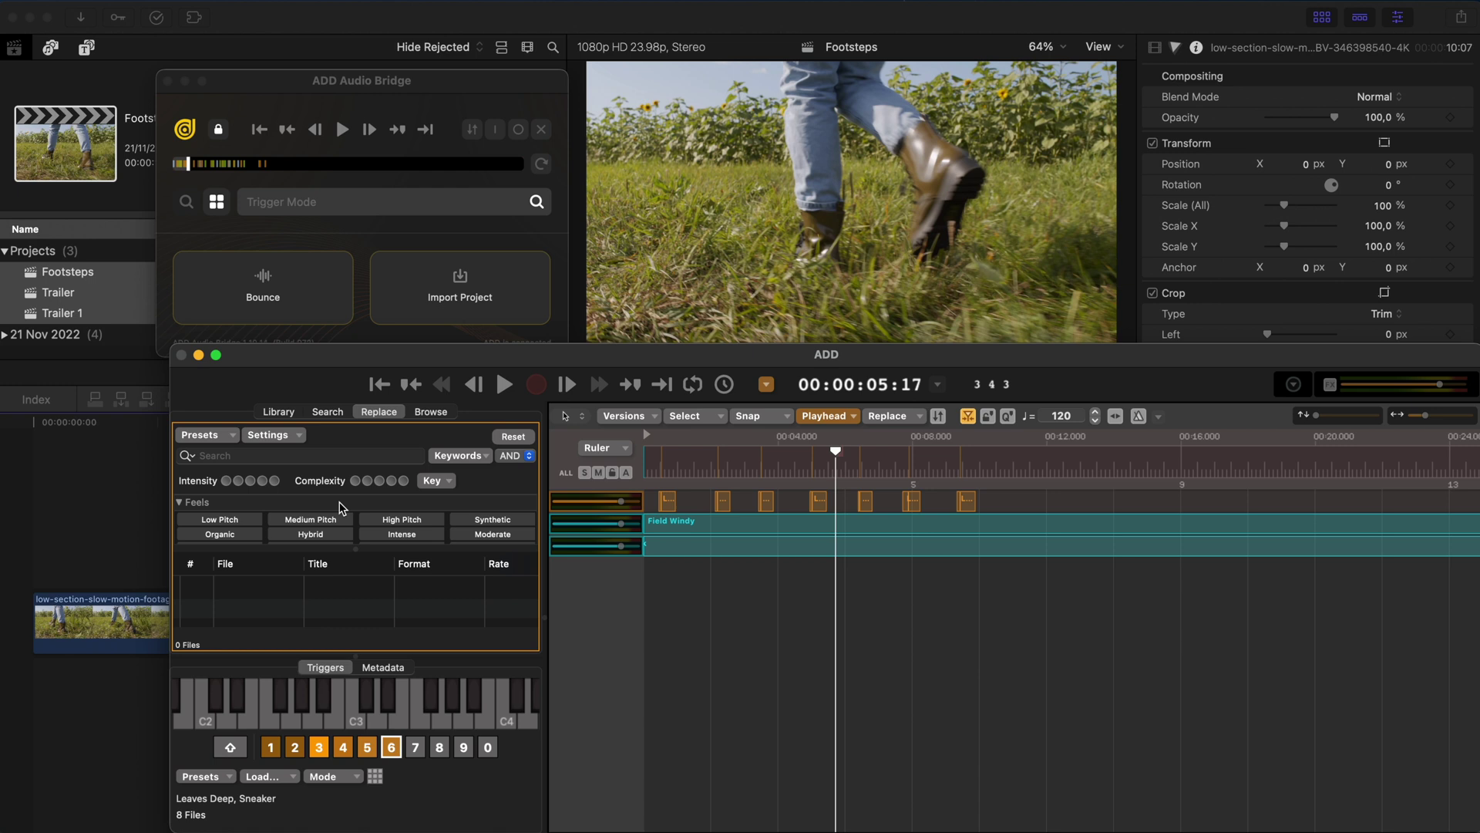
Step: Load the SFX folder's glitch, whoosh and grass footstep files (18 in all) into ADD Tags
key("super+i")
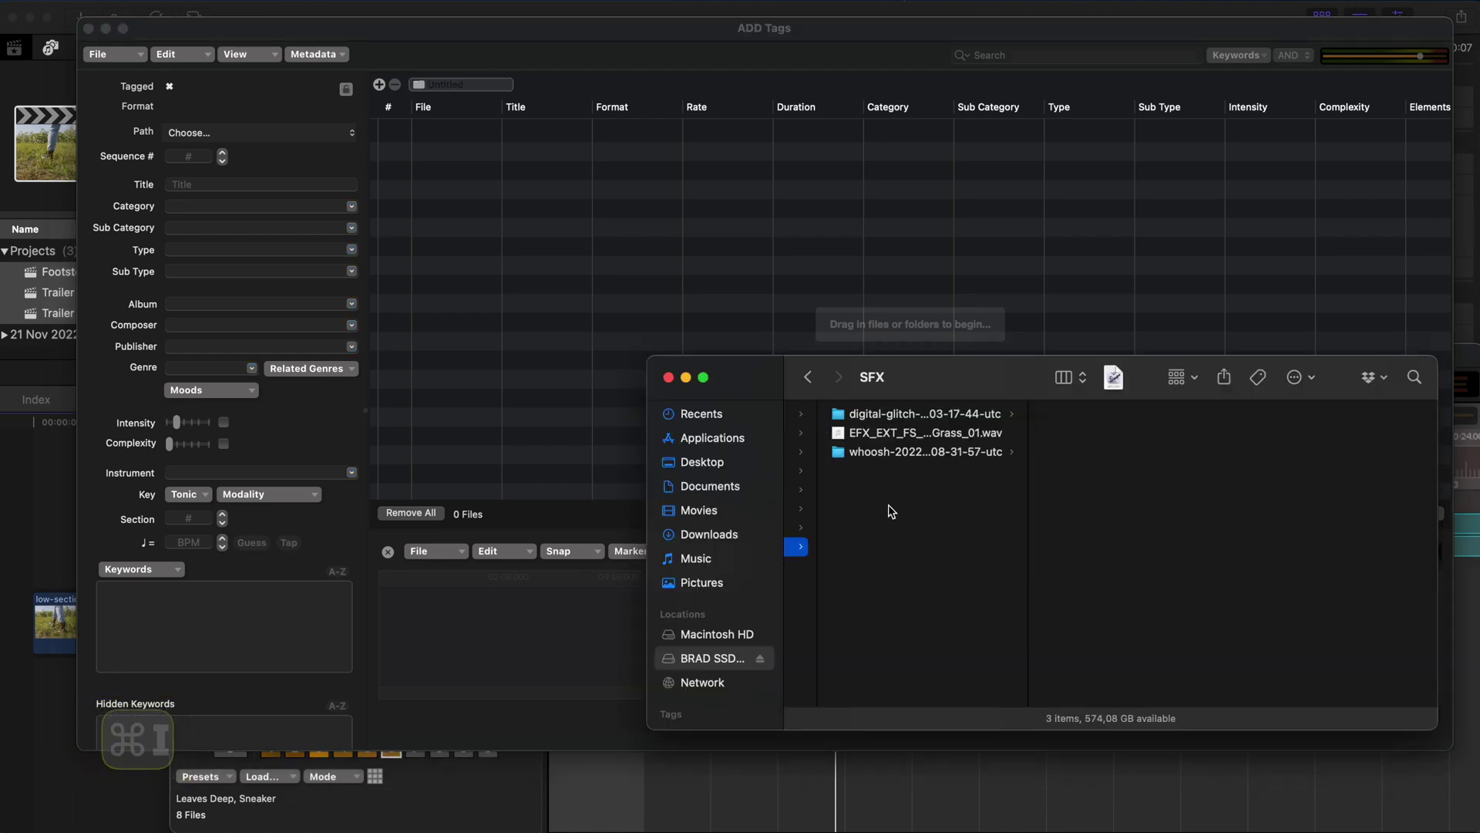
left_click_drag(893, 503, 890, 385)
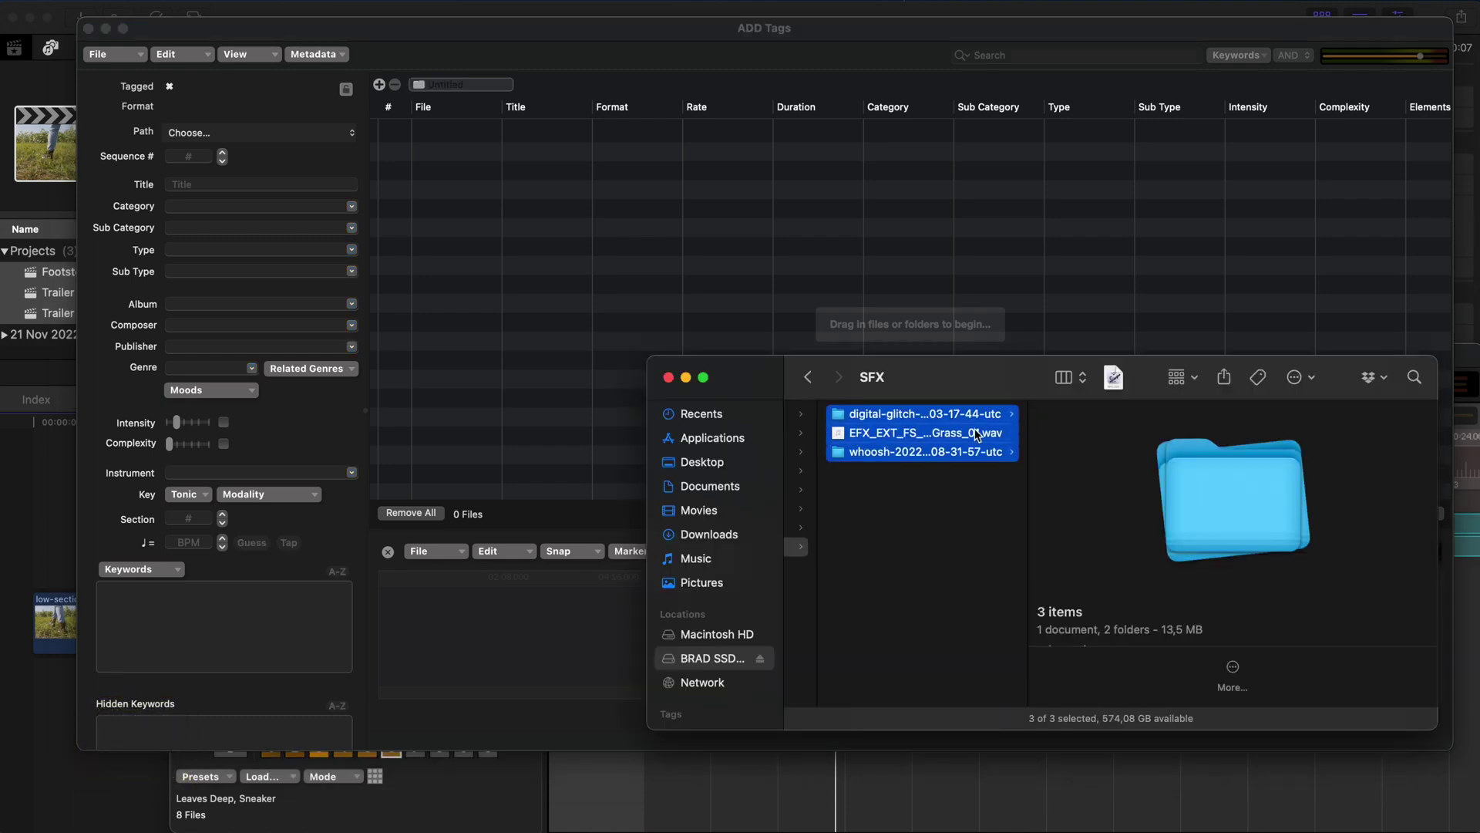
left_click_drag(953, 436, 647, 225)
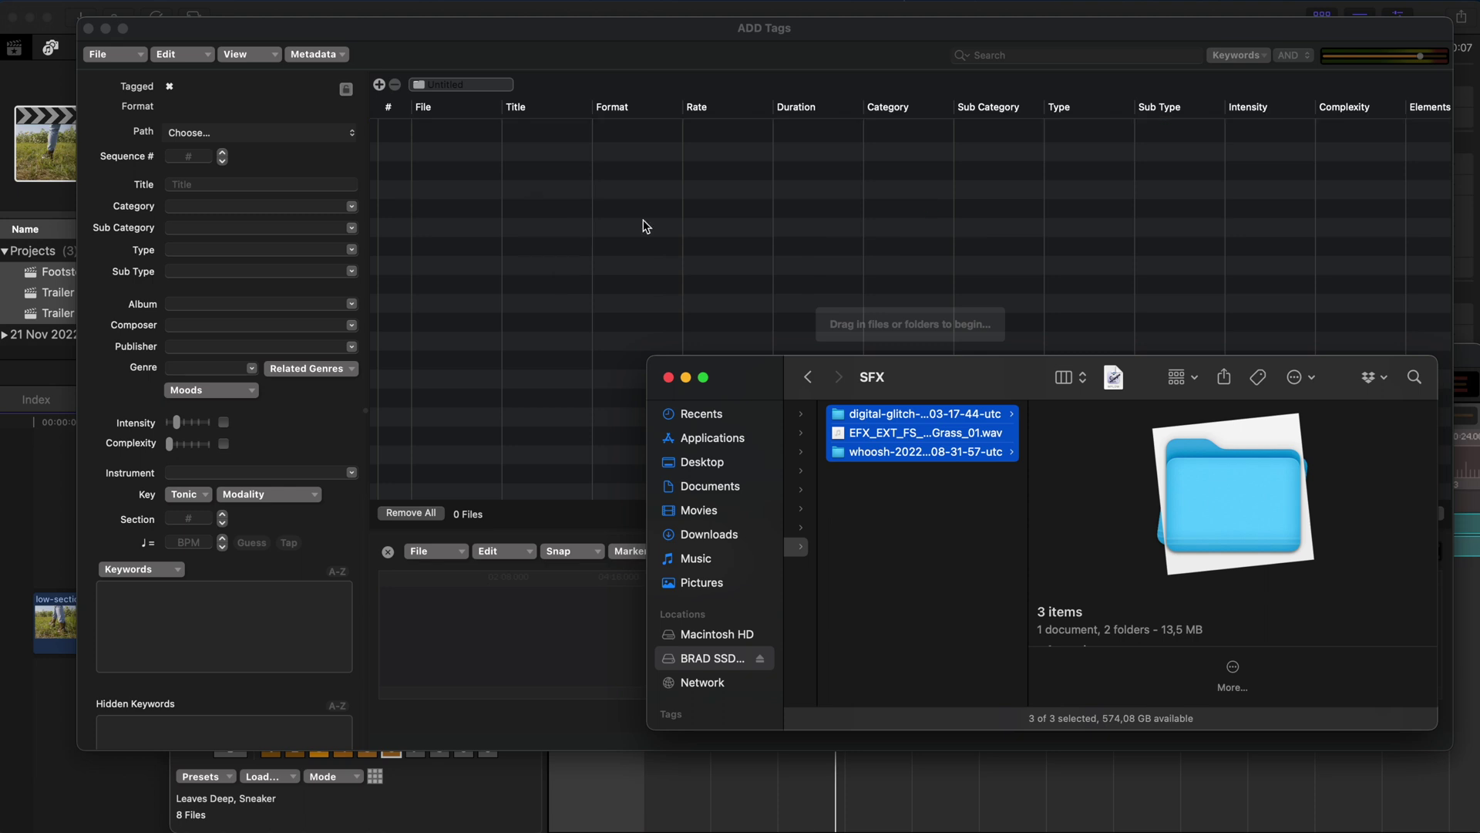
Step: Preview the first four glitch sounds in the tag list, ending back on the first
left_click(464, 136)
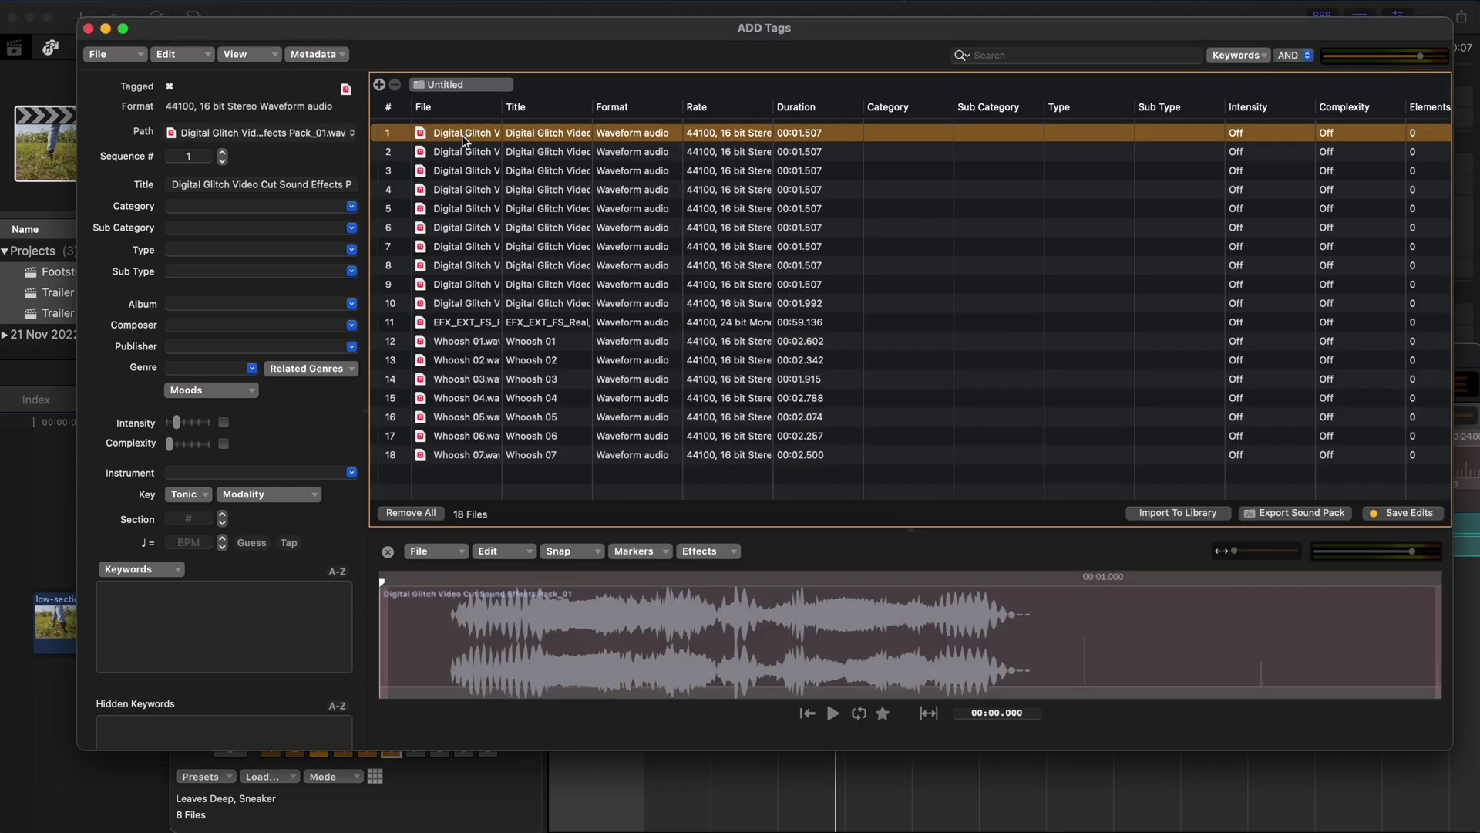
left_click(463, 151)
left_click(463, 168)
left_click(467, 191)
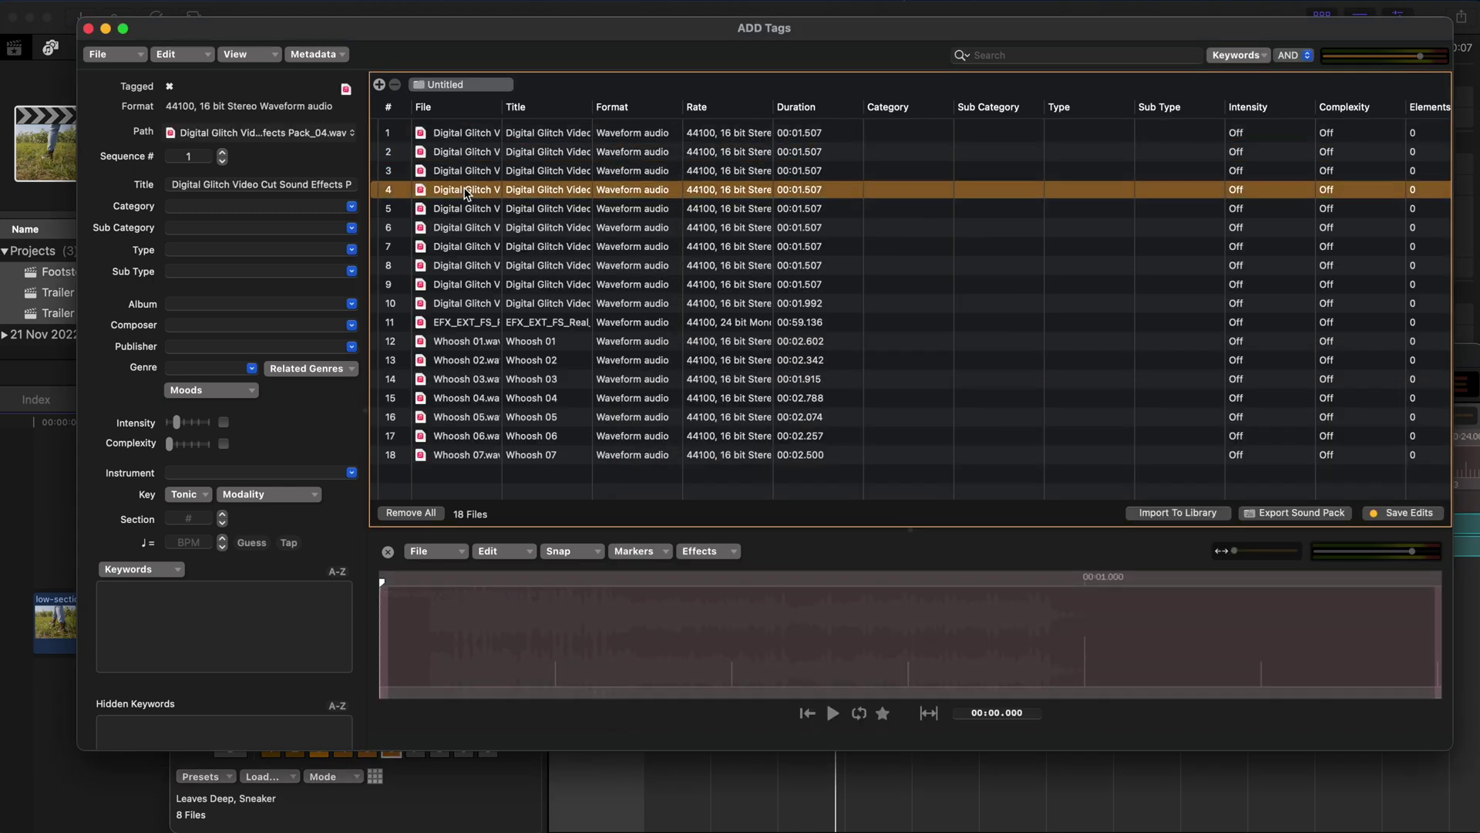
left_click(471, 134)
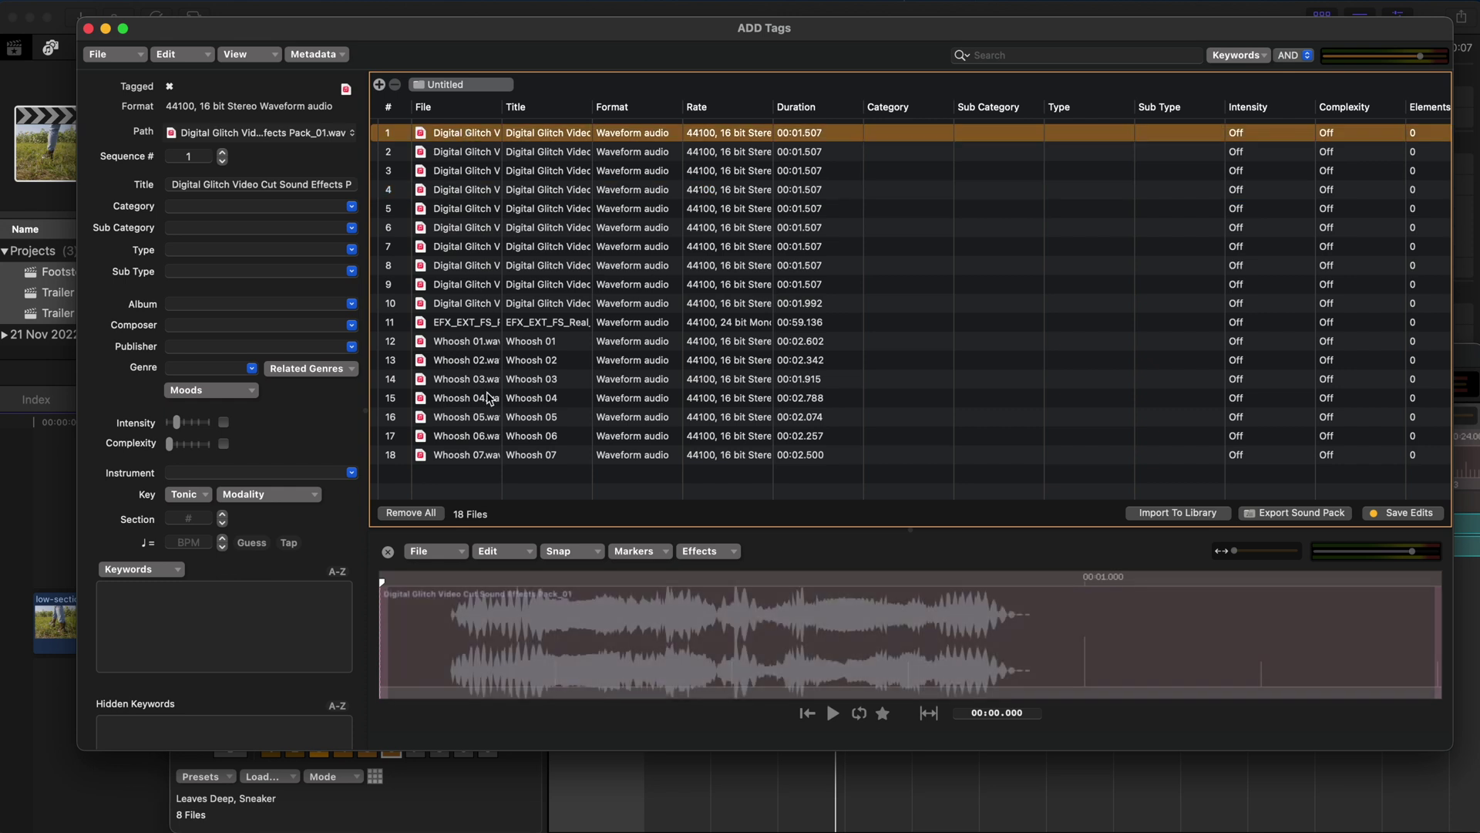
Step: Select all files except the grass footstep recording and auto-guess their tags
left_click(502, 455, "shift")
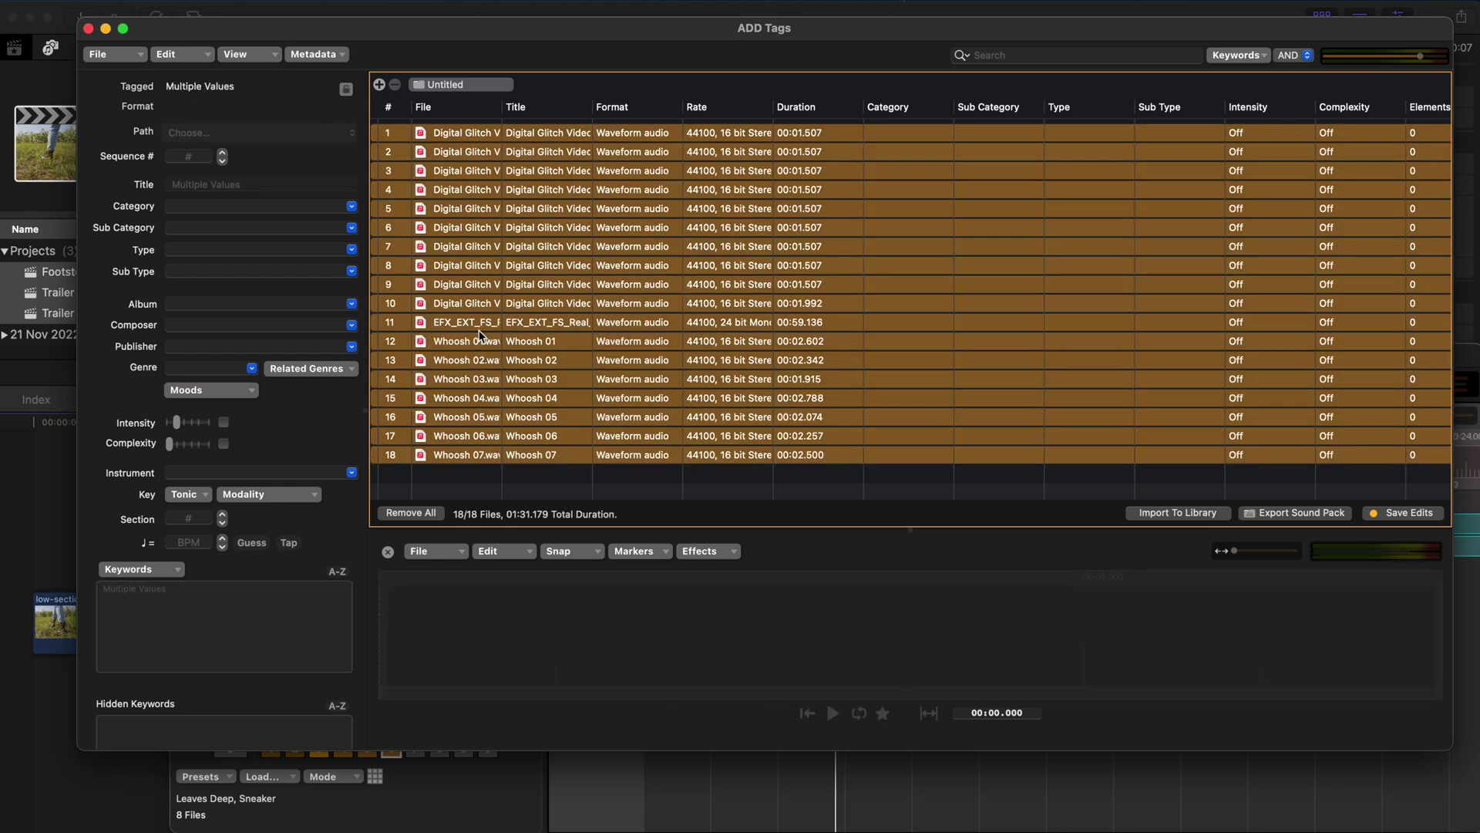
left_click(463, 321, "super")
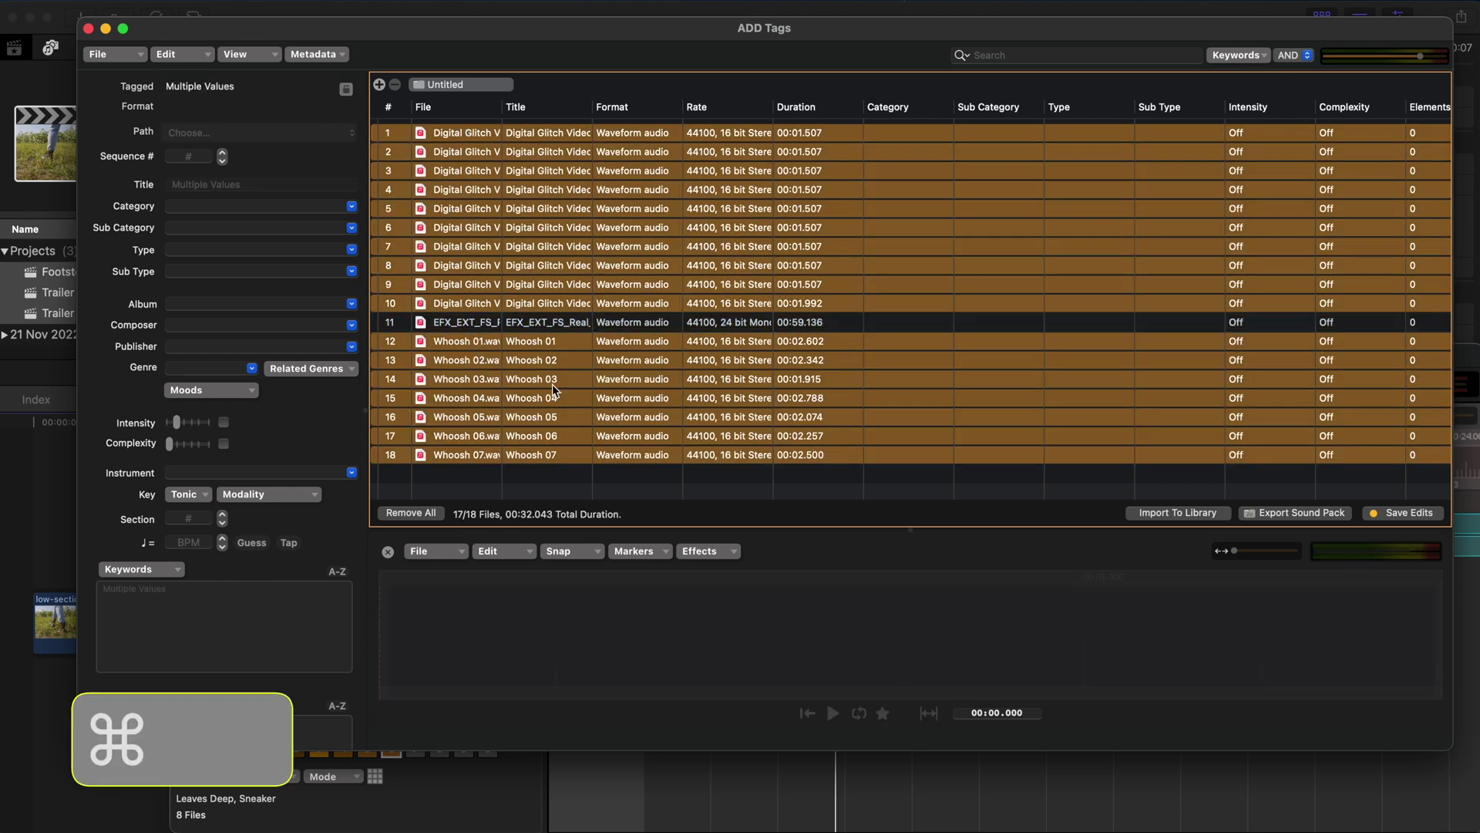
key("super+shift+g")
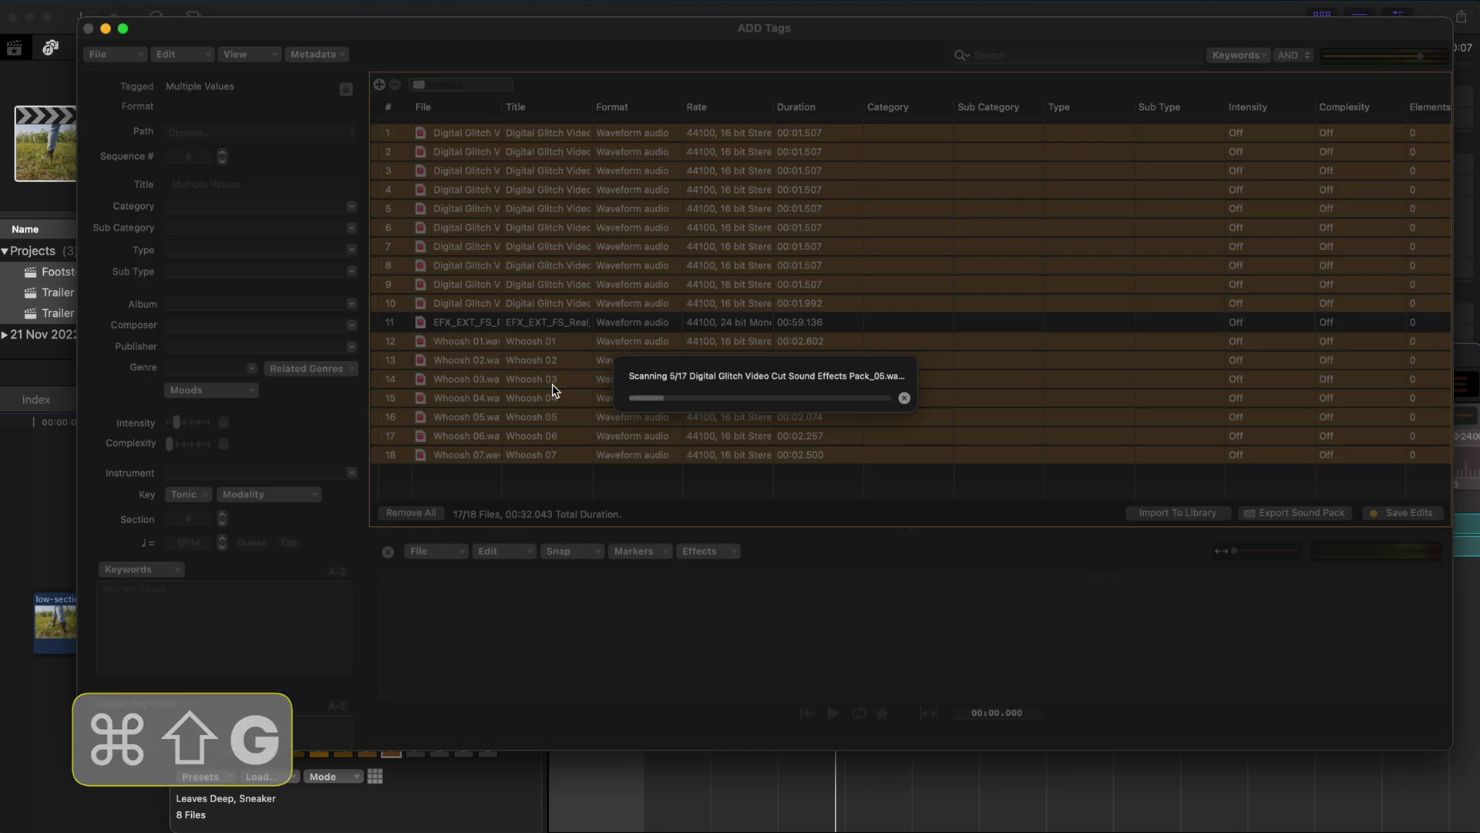
Step: Check the three glitch sounds' guessed Sound Effects / Digital tags while previewing their waveforms
left_click(450, 130)
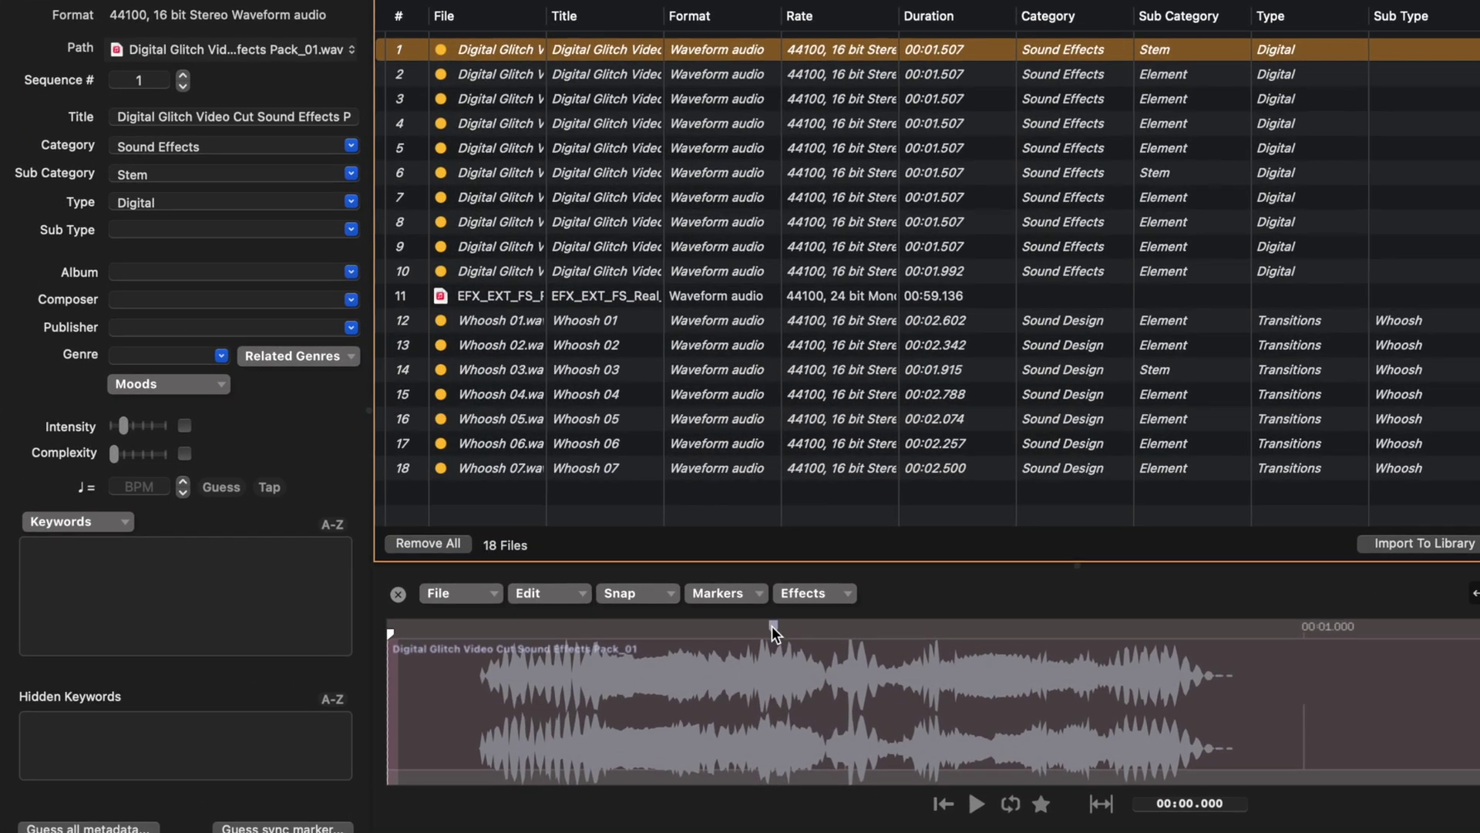
left_click(682, 579)
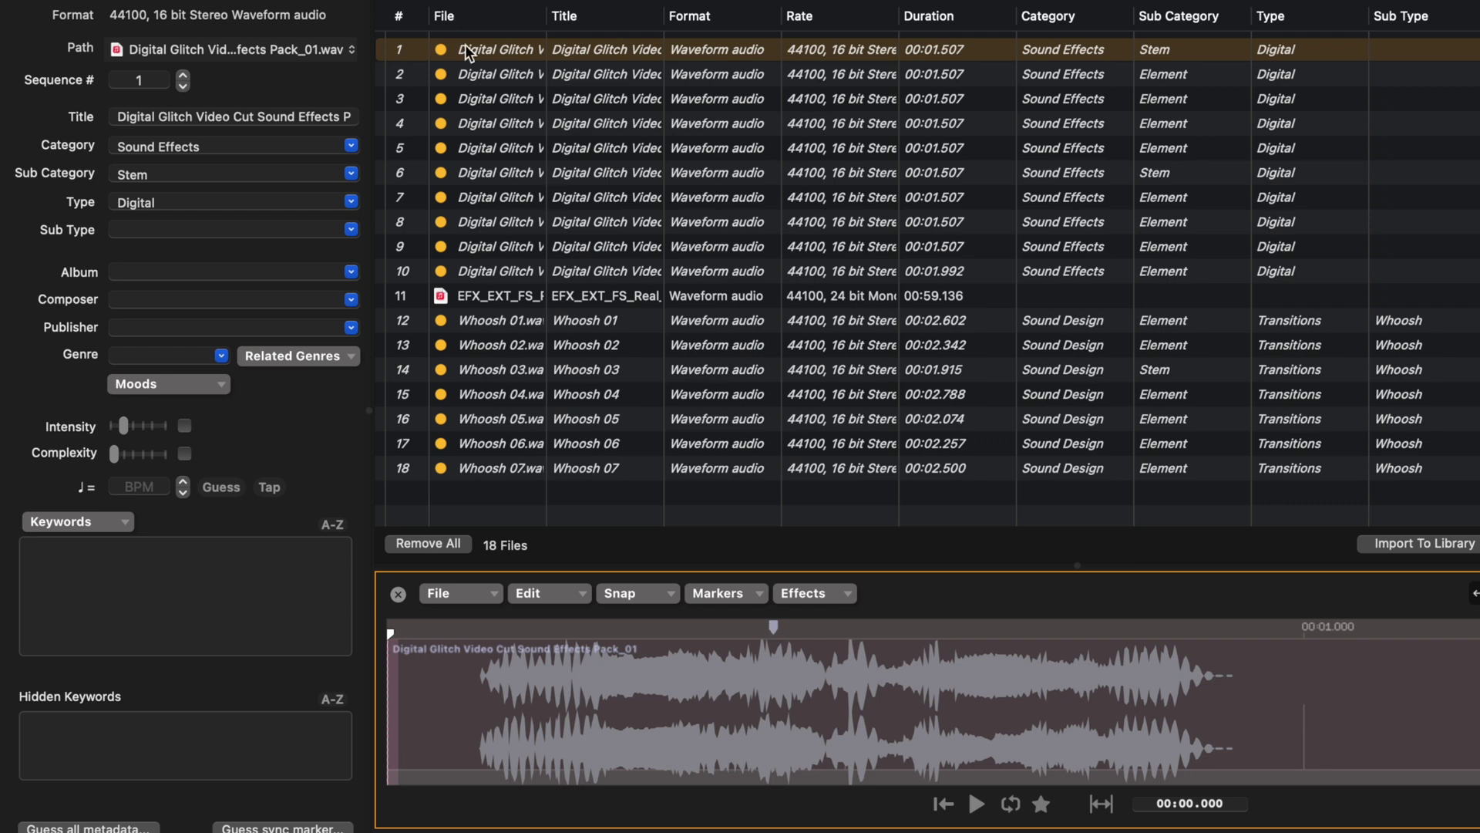
left_click(474, 65)
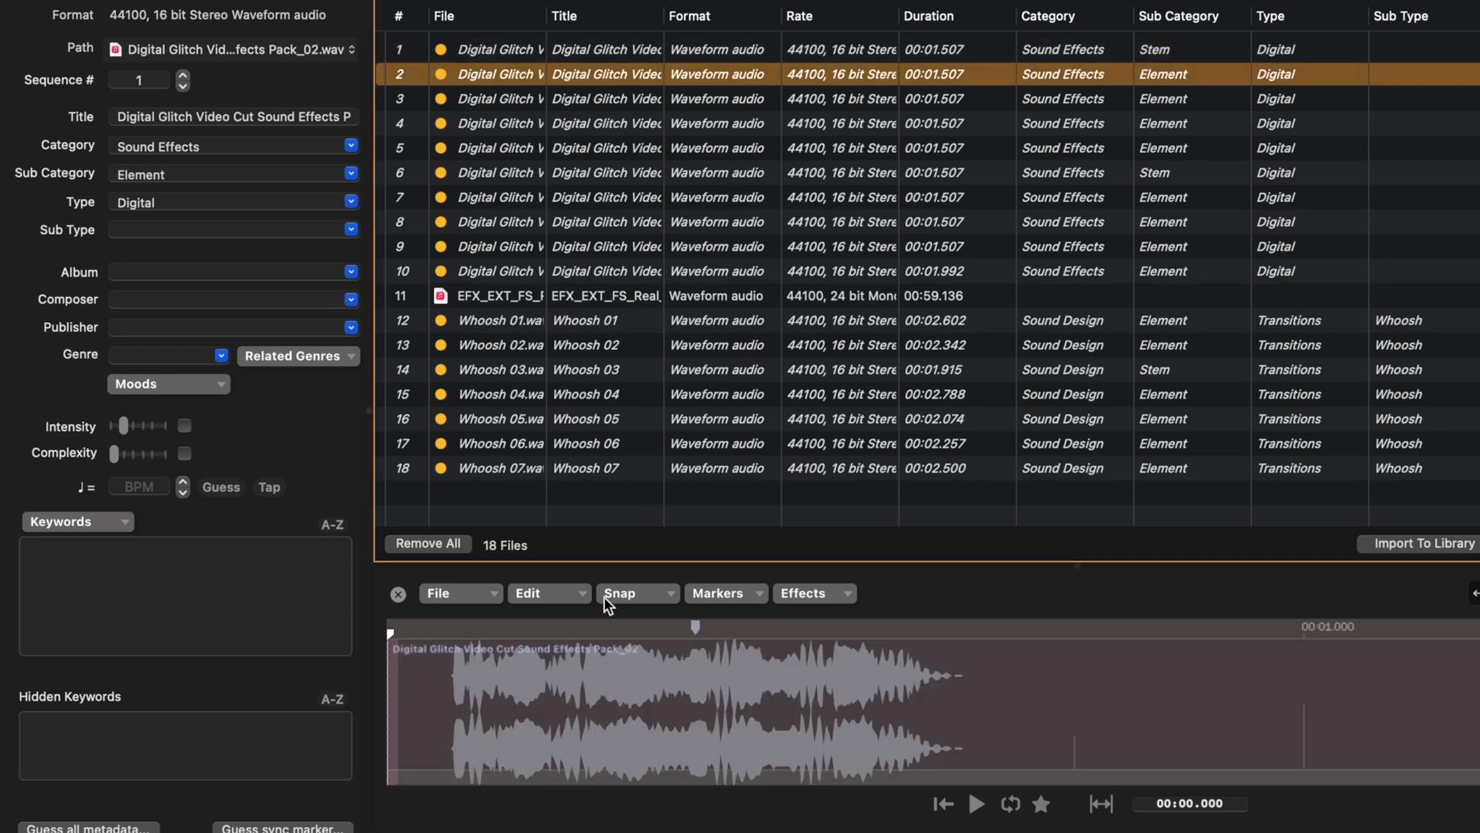
left_click(694, 628)
left_click_drag(694, 628, 487, 628)
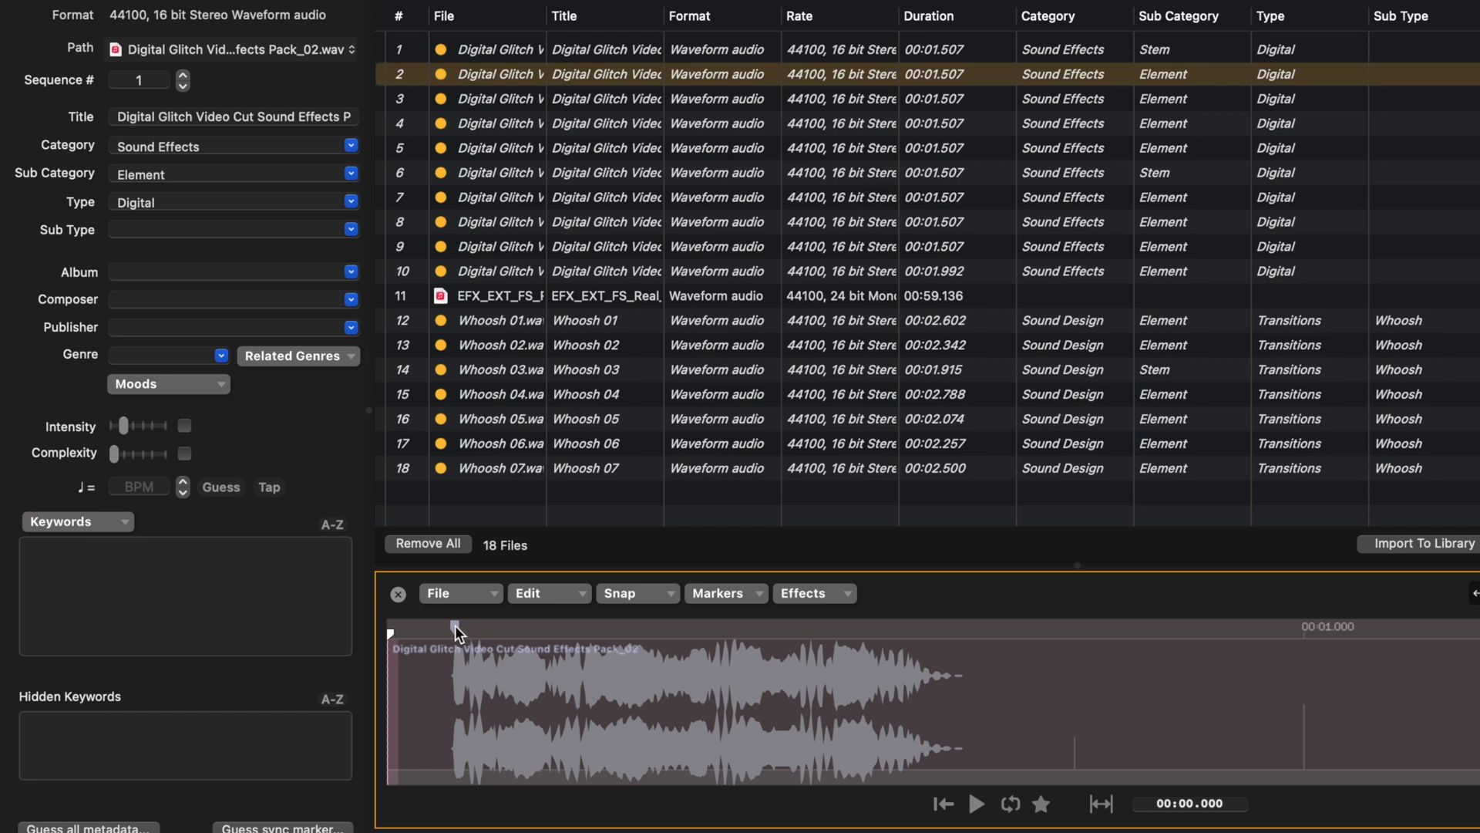
left_click(486, 103)
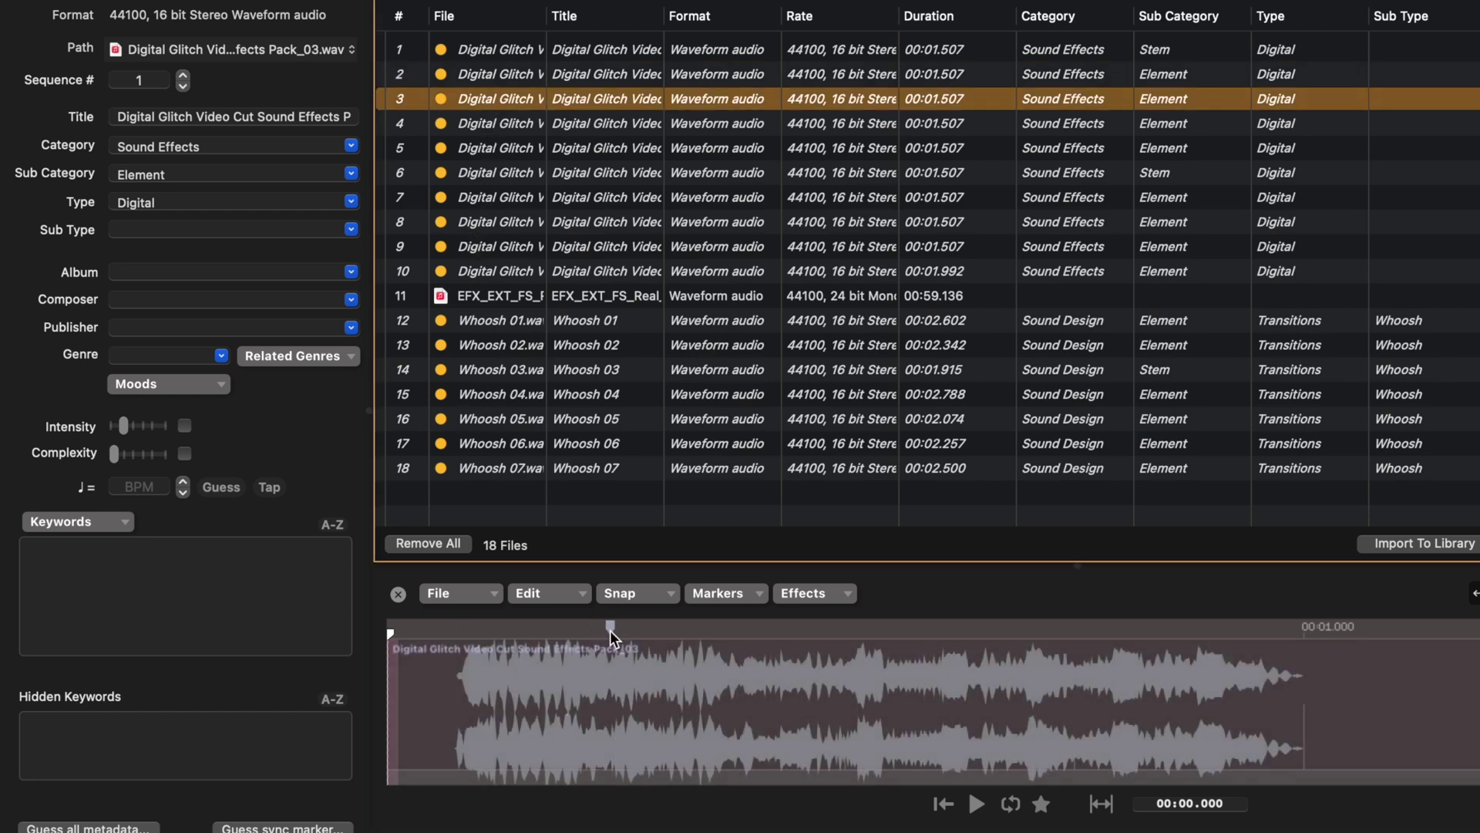
Step: Check Whoosh 01–03's Sound Design / Transitions / Whoosh tags, then pick the grass footstep file
left_click(478, 321)
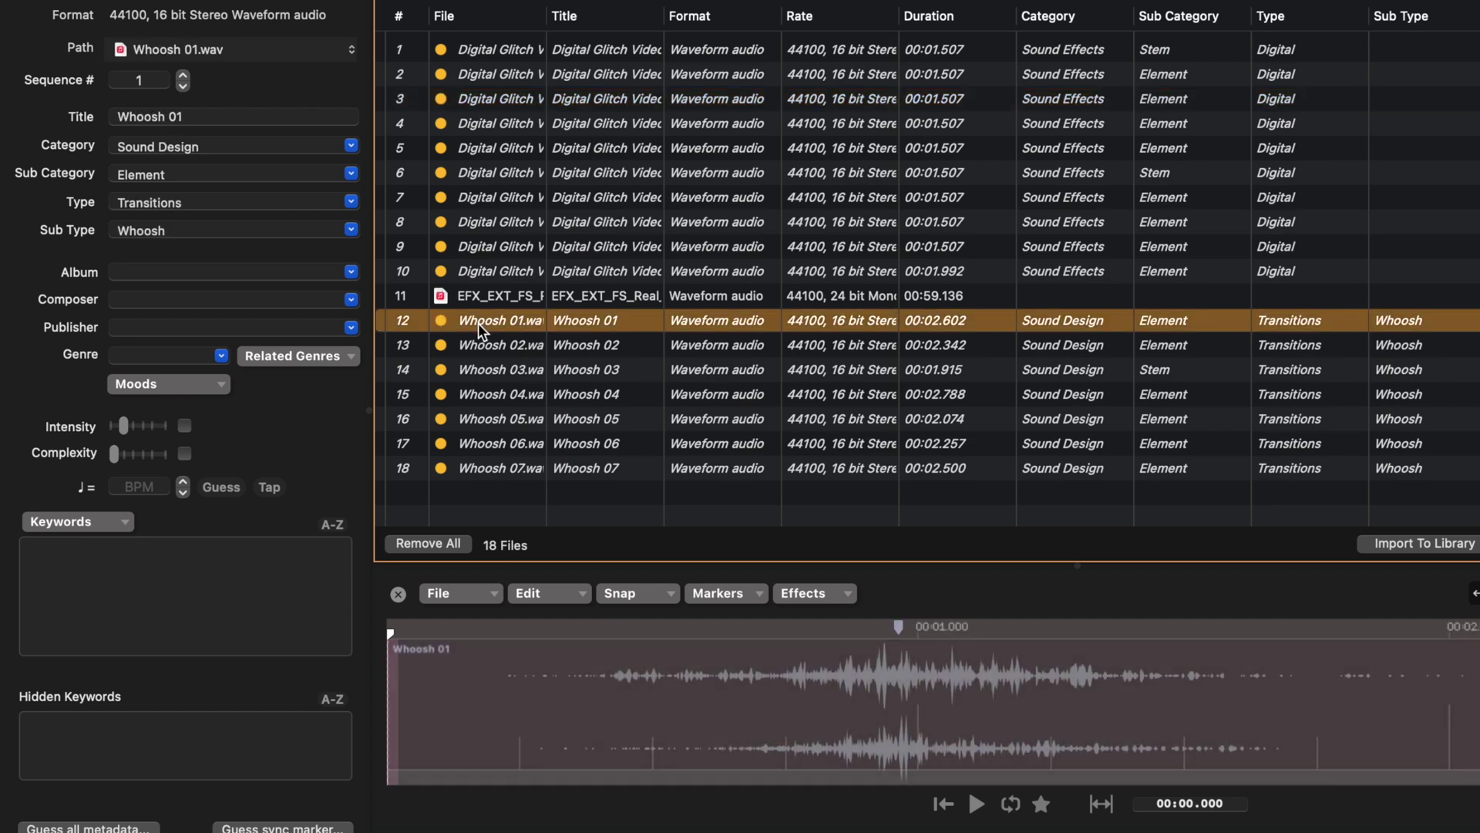
left_click(481, 345)
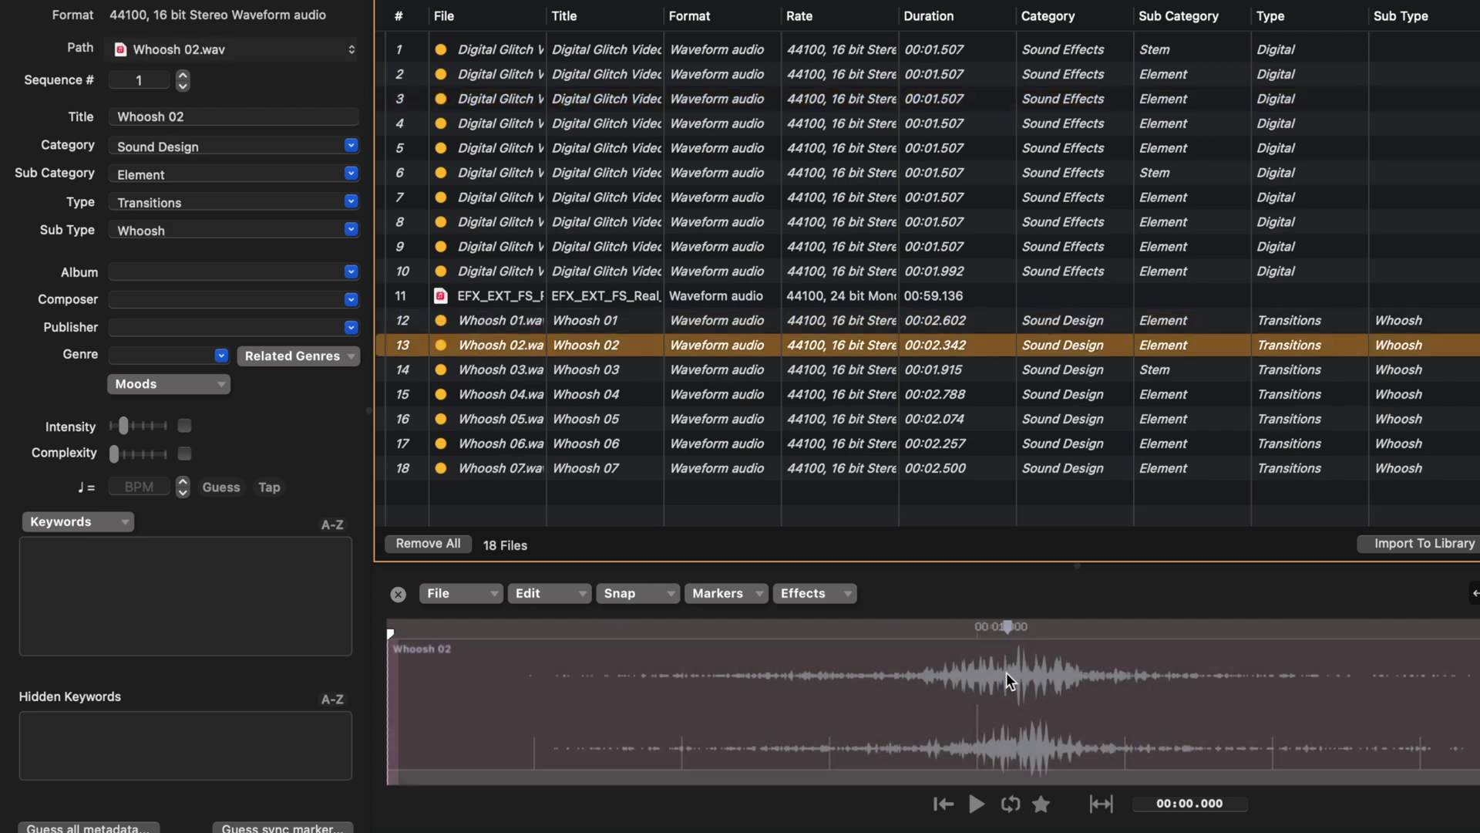
left_click(513, 376)
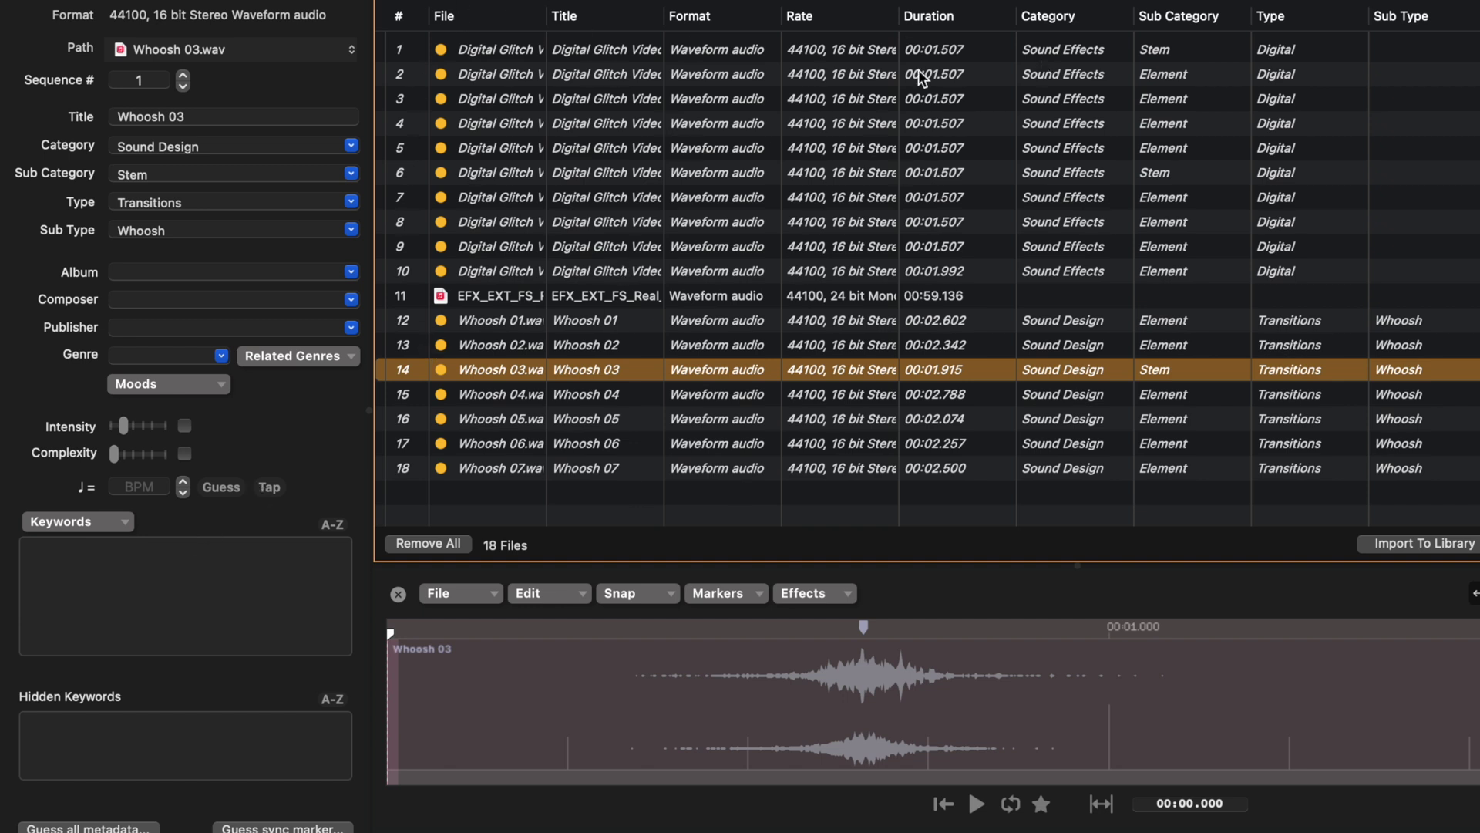
left_click(474, 49)
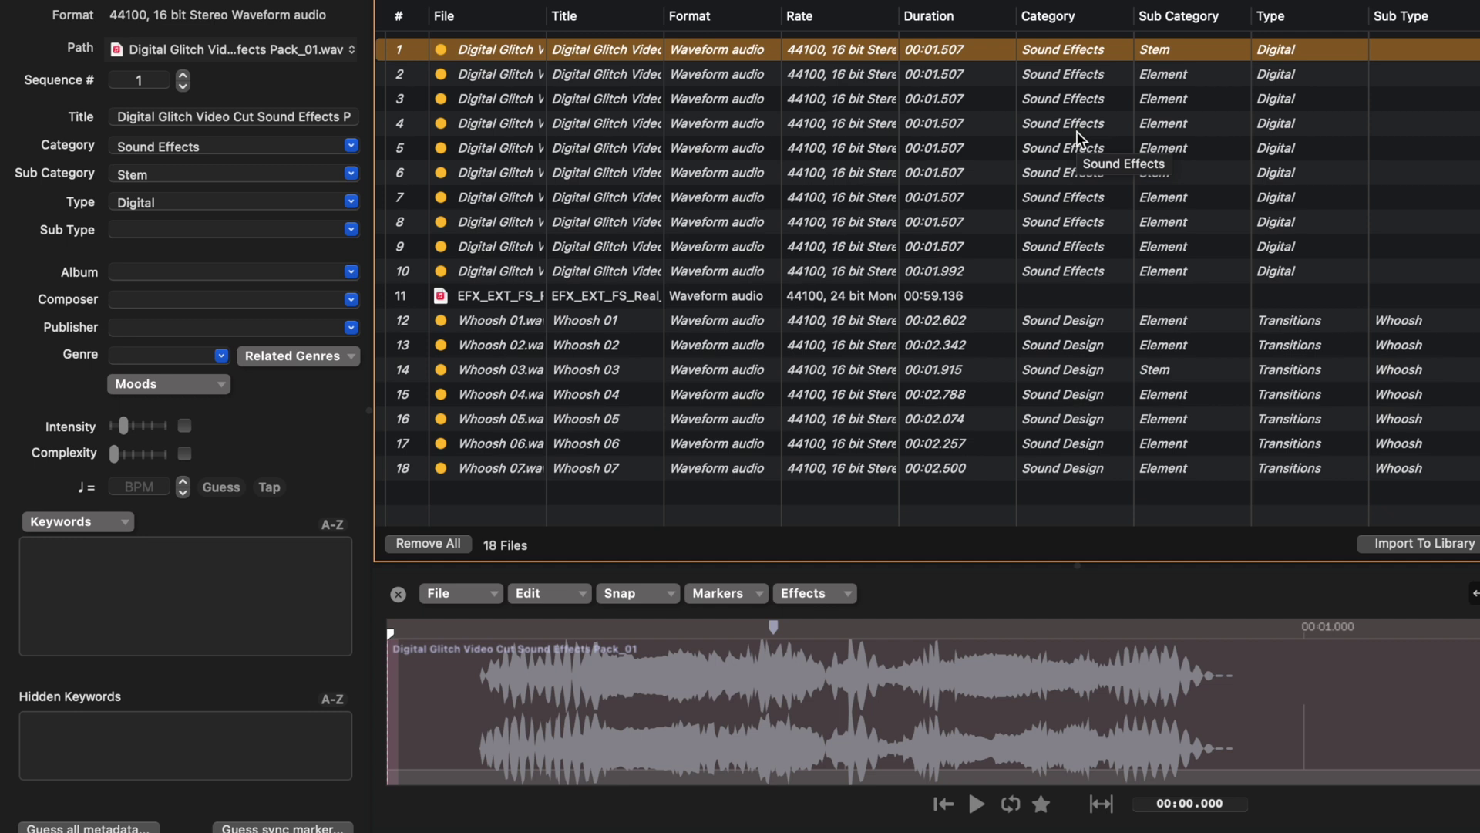
left_click(503, 289)
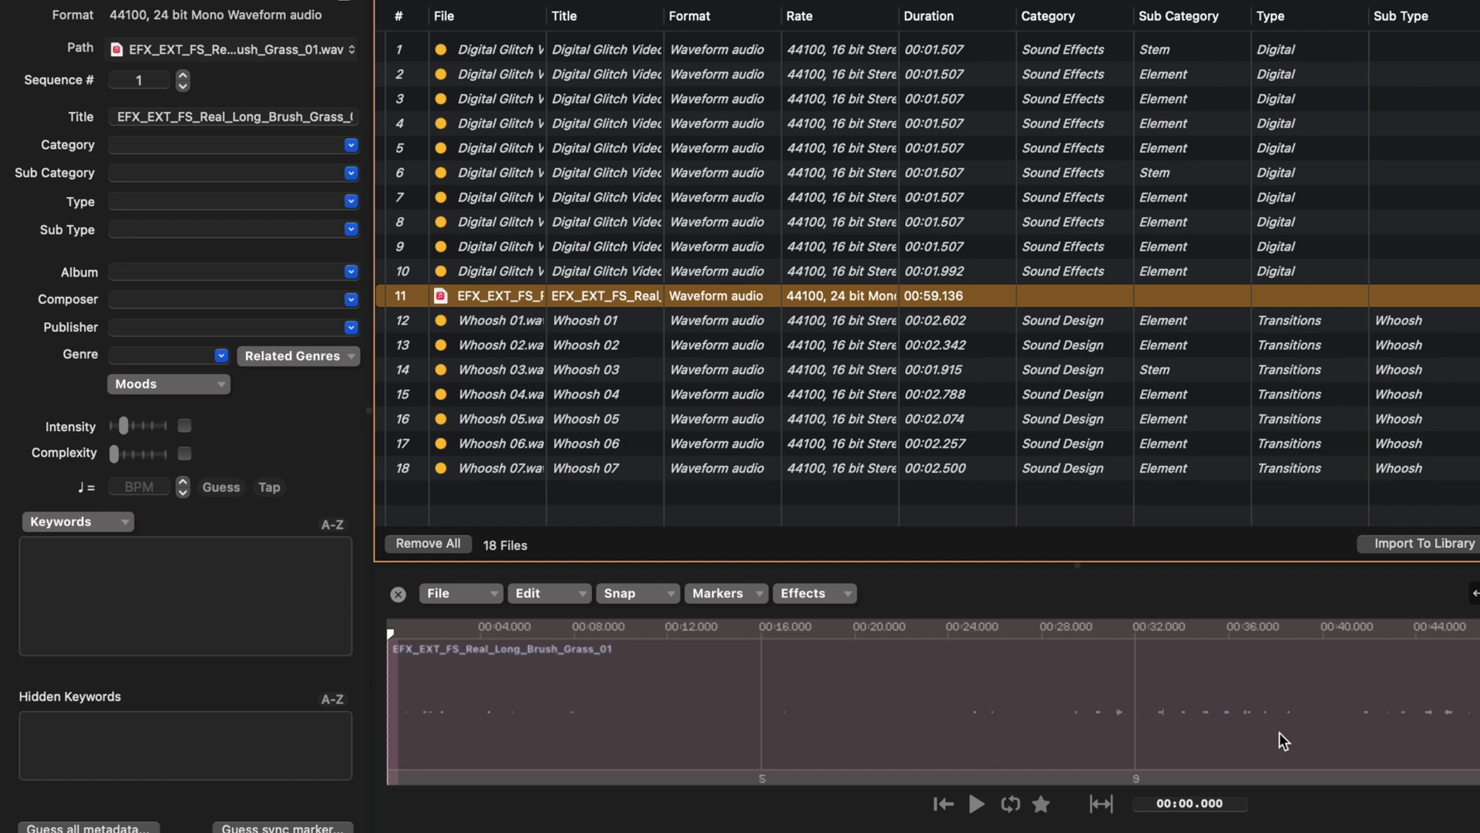
Step: Set the playhead near 27.6 s and mark a short range after 30 seconds in the footstep recording
left_click(1033, 717)
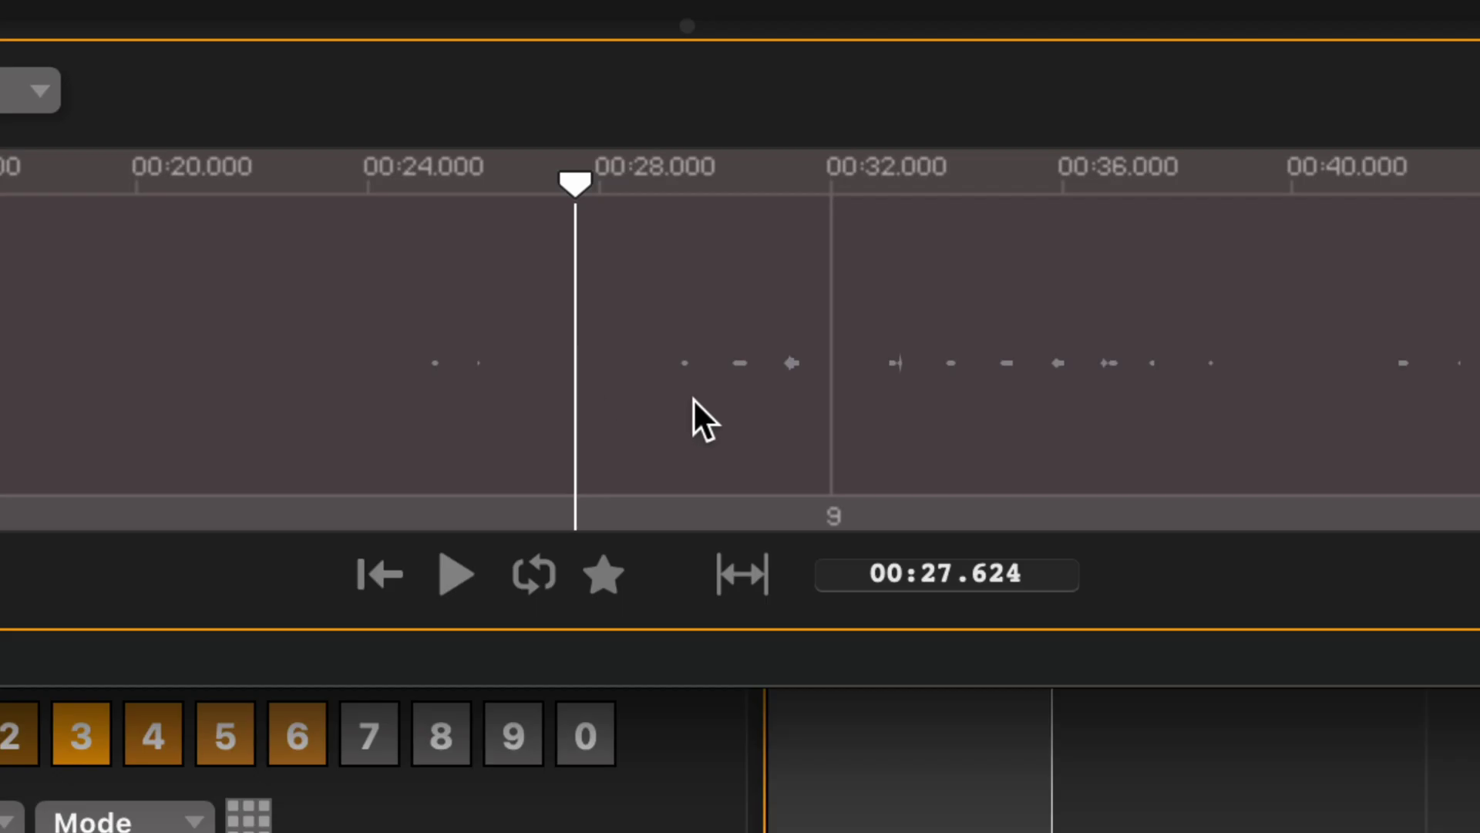
left_click_drag(729, 393, 802, 387)
key("u")
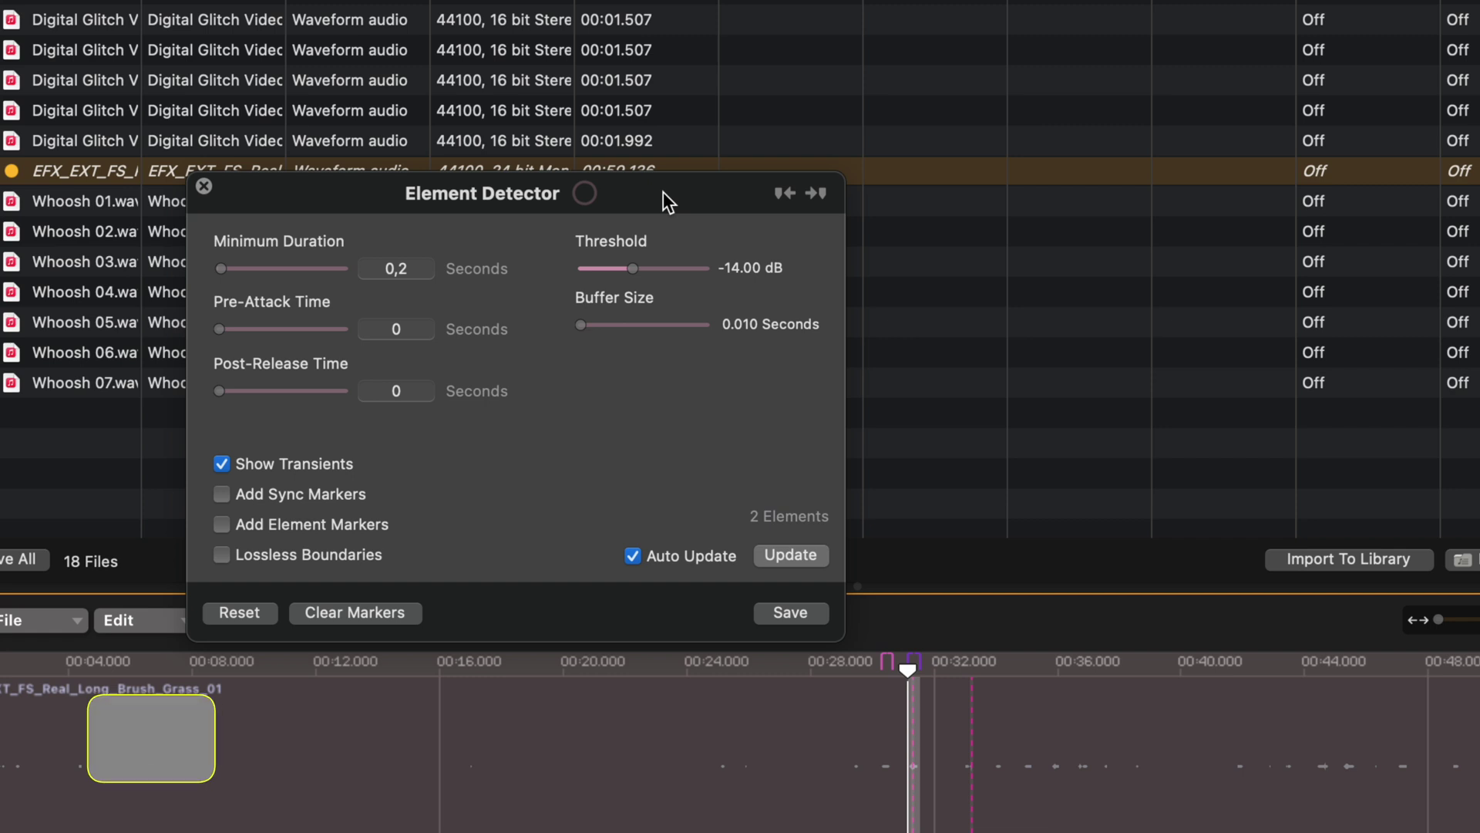
Step: Detect 24 footstep elements with sync and element markers at -24.18 dB, then import all 18 files
key("alt+u")
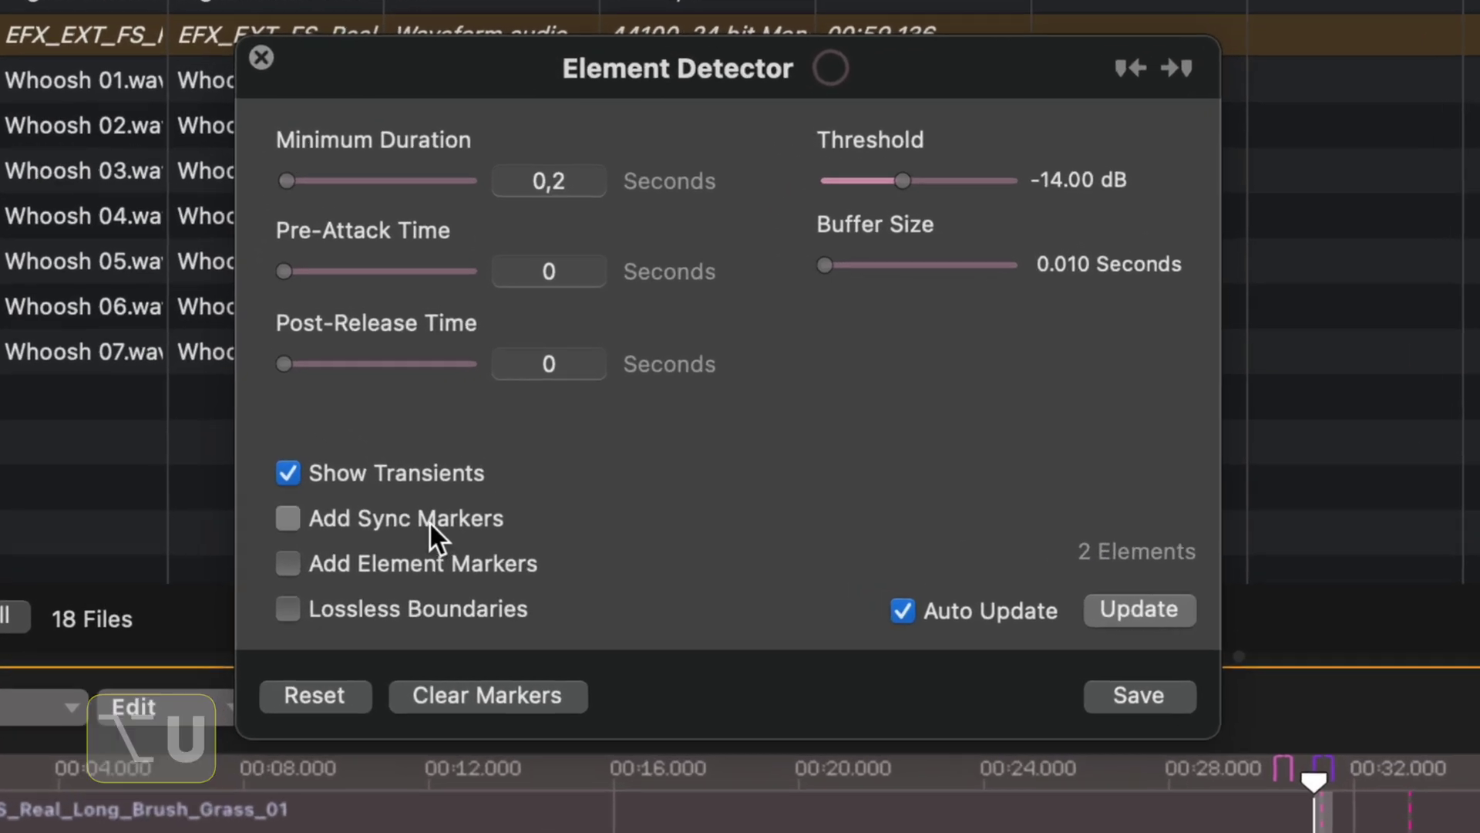
left_click(318, 495)
left_click(315, 525)
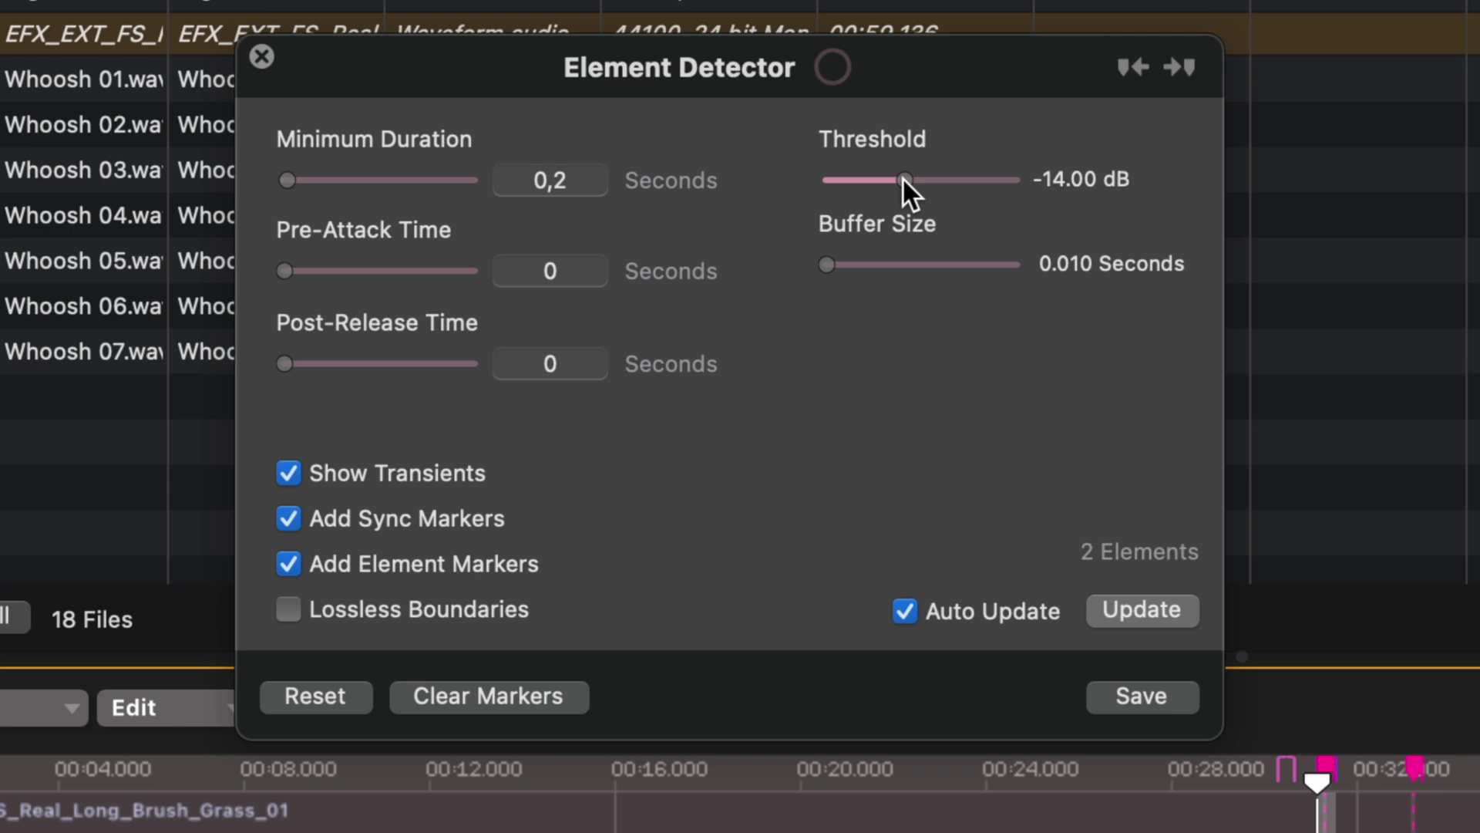
left_click_drag(904, 180, 859, 178)
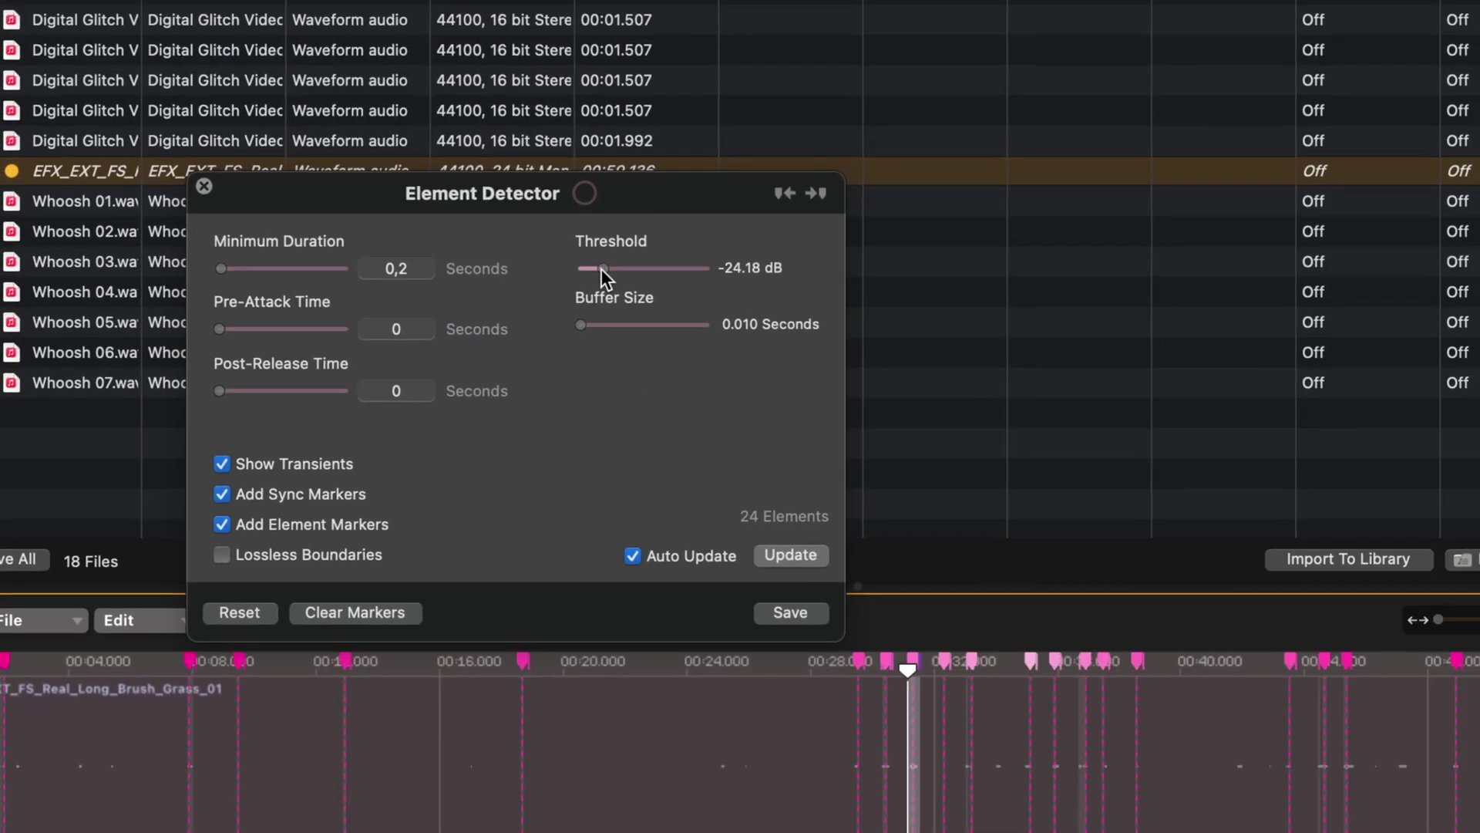
left_click(805, 611)
left_click(1292, 571)
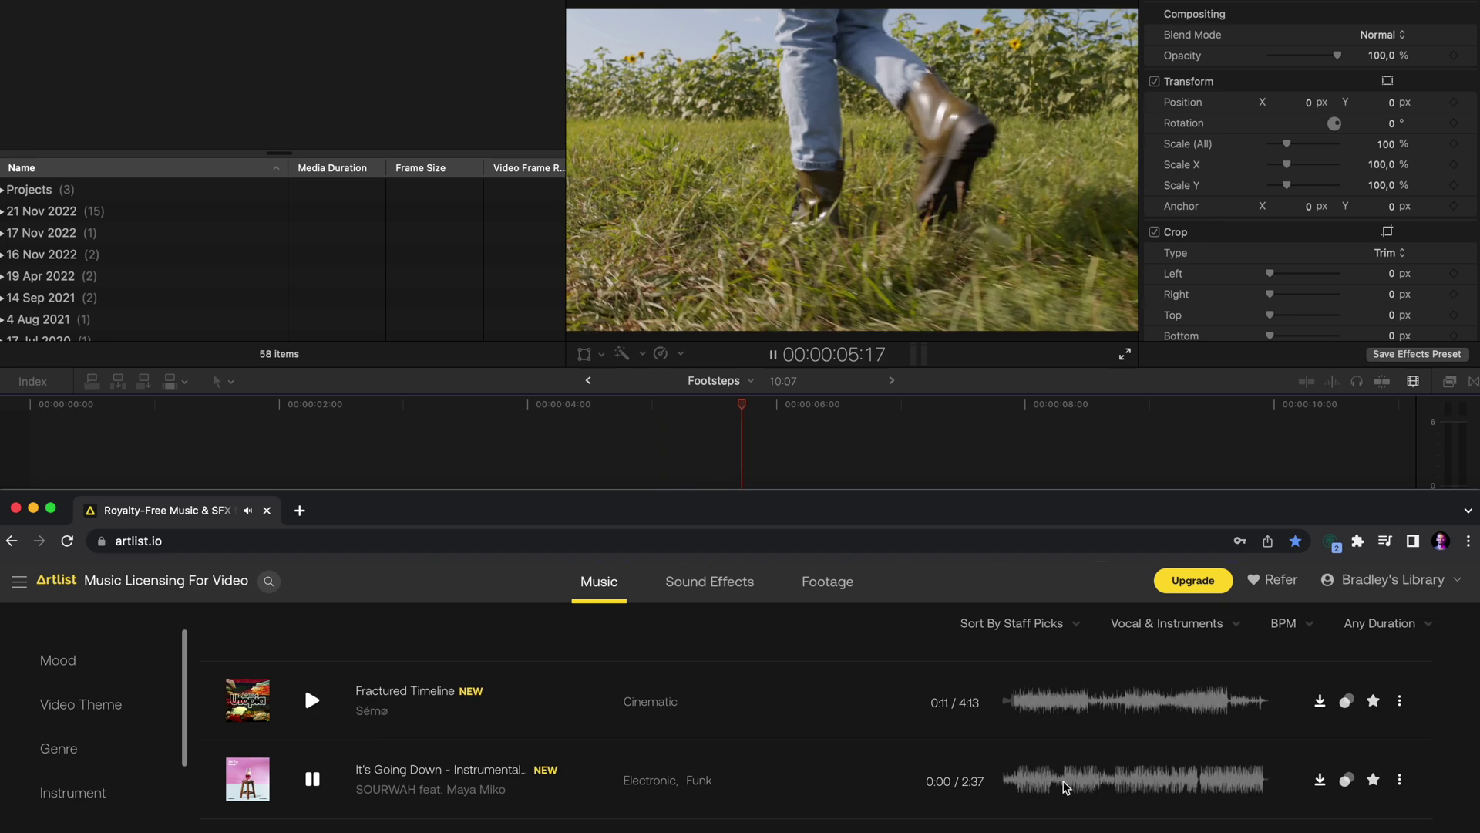
Step: Preview the second Artlist track and download it as MP3
left_click(1127, 782)
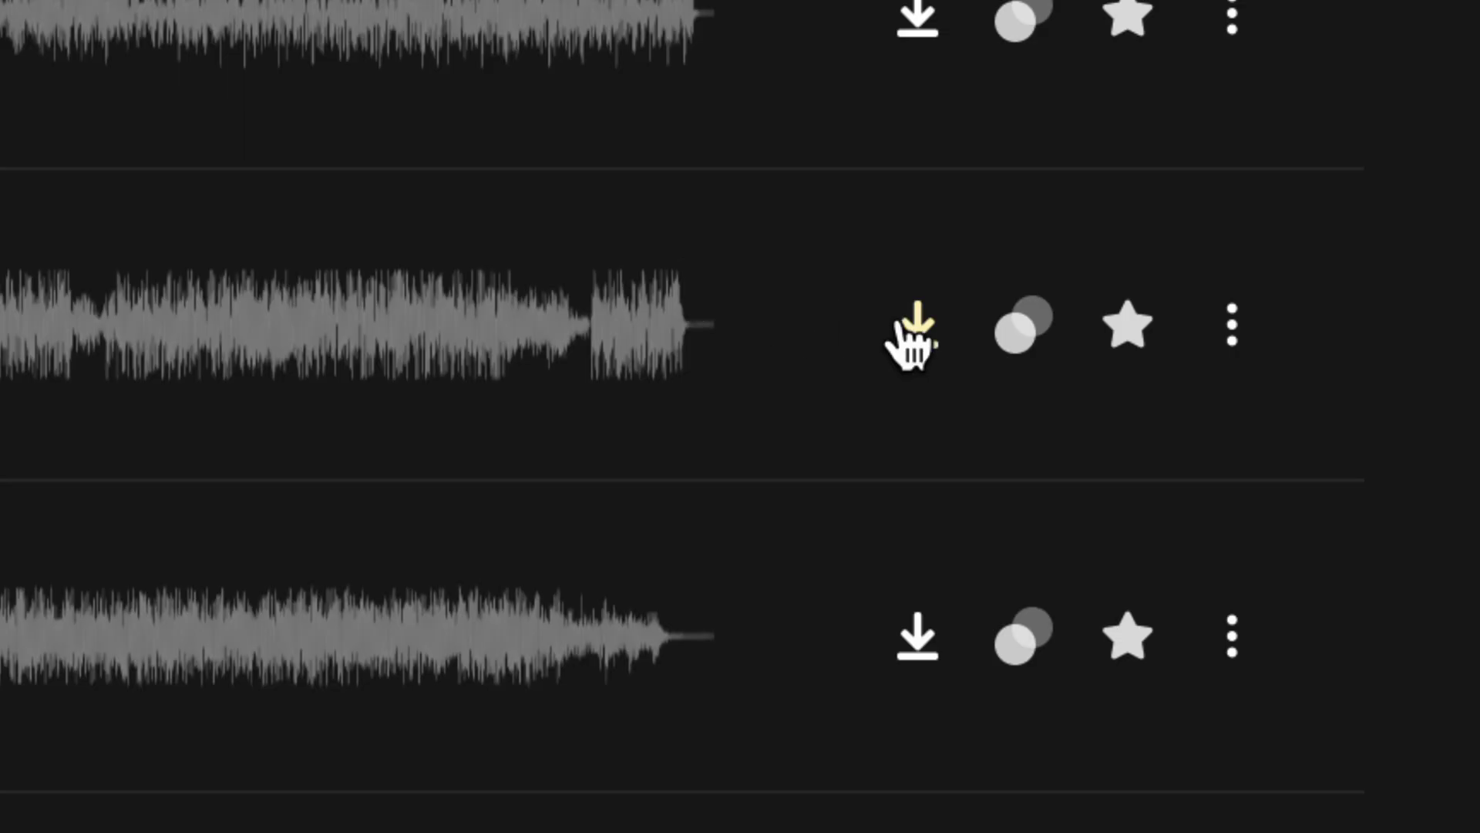
left_click(1318, 779)
left_click(1331, 787)
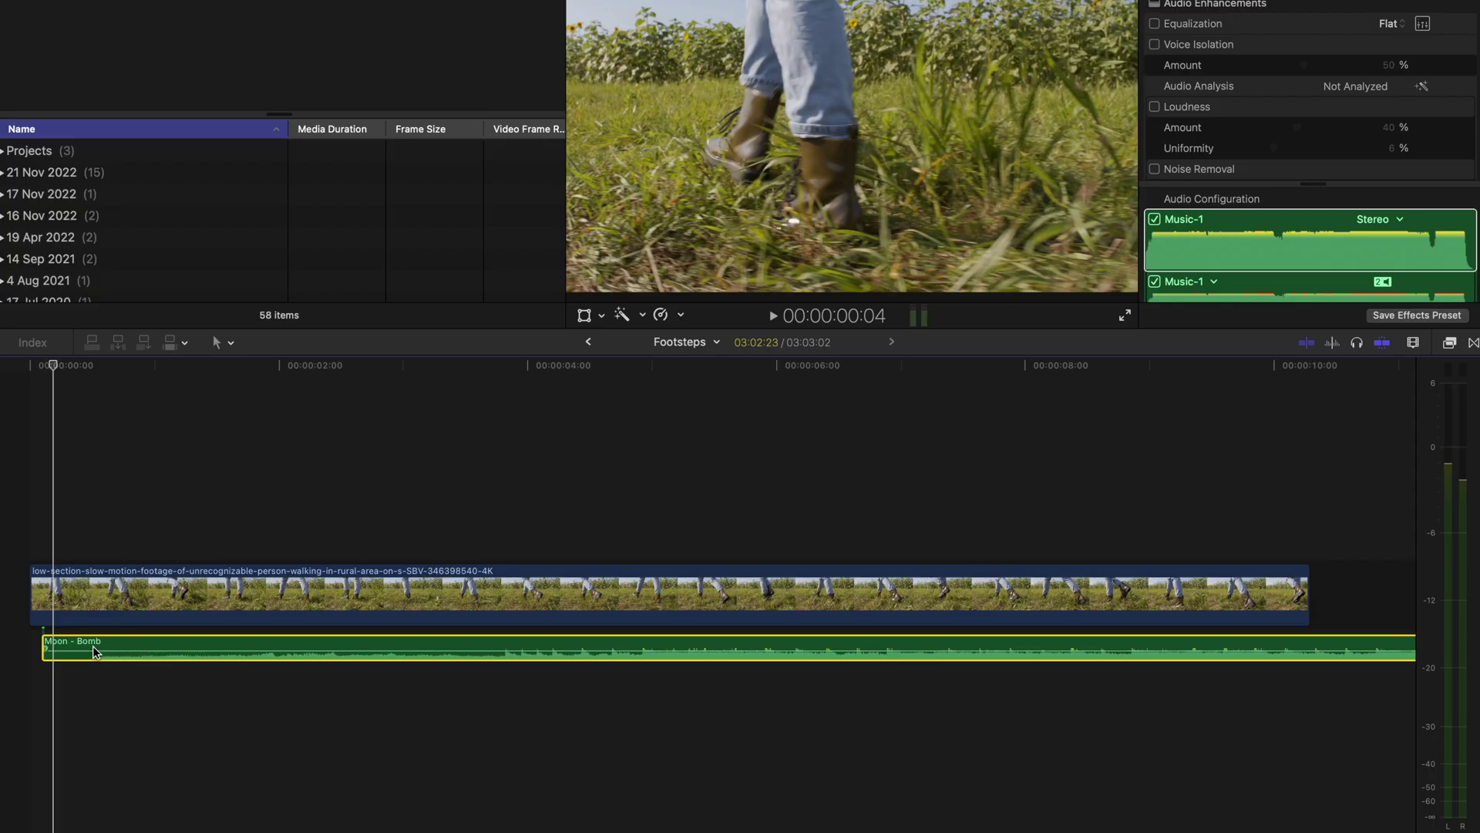
Step: Move Moon - Bomb to the timeline start, audition it under the footsteps, then delete it
left_click_drag(95, 651, 83, 651)
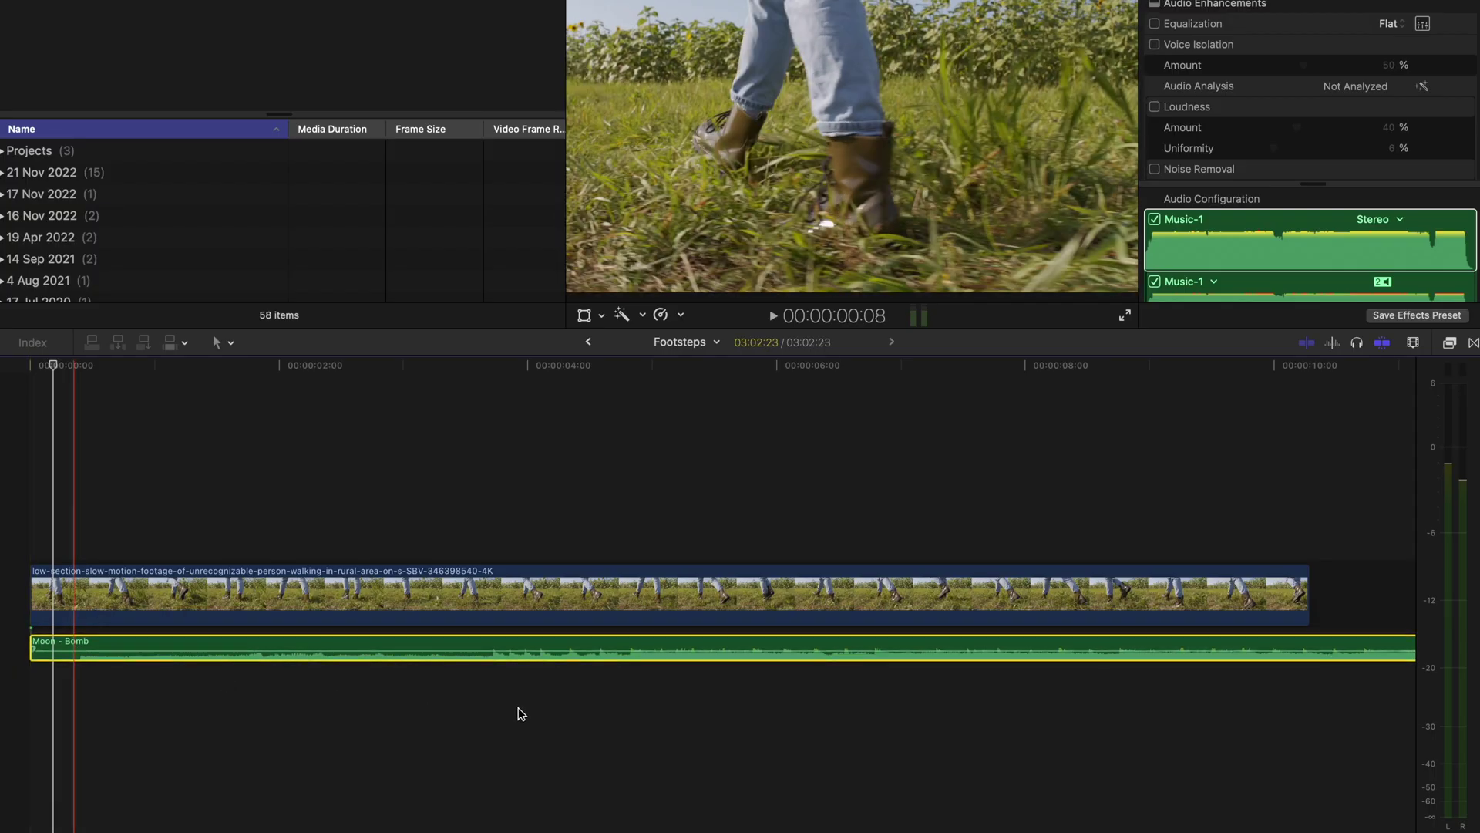
left_click(491, 694)
key("space")
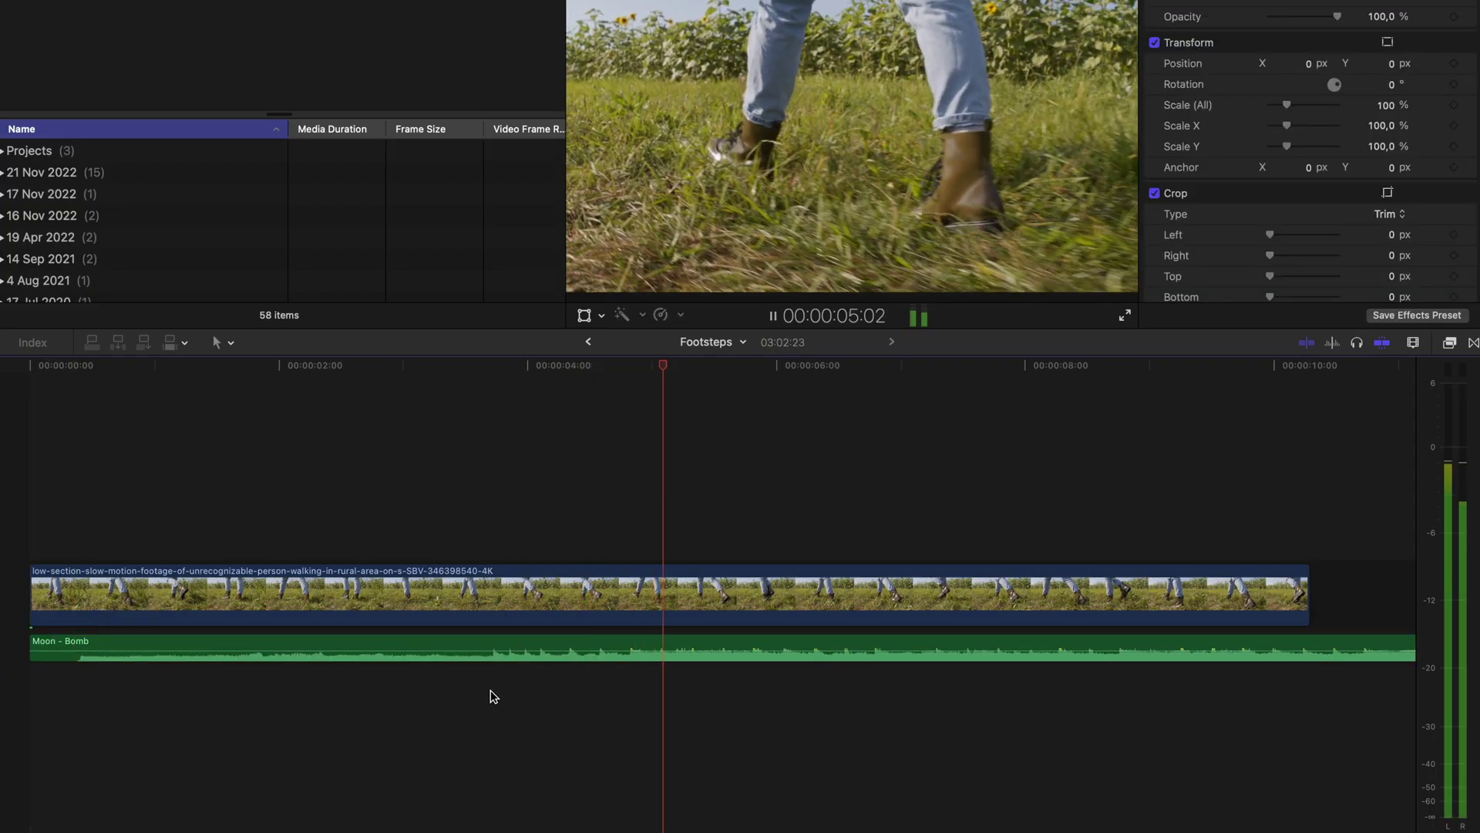
key("space")
left_click(534, 642)
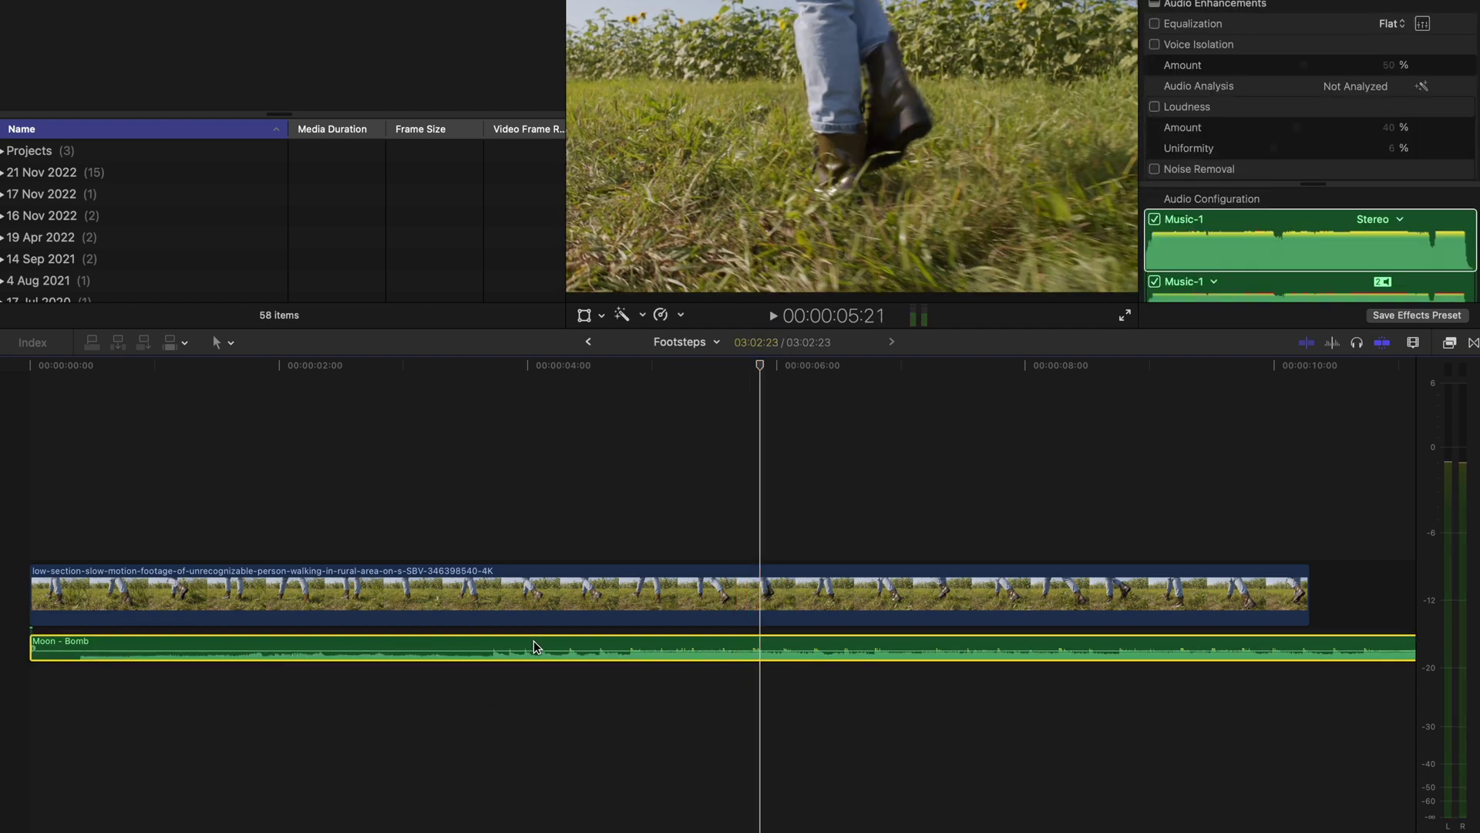
key("Delete")
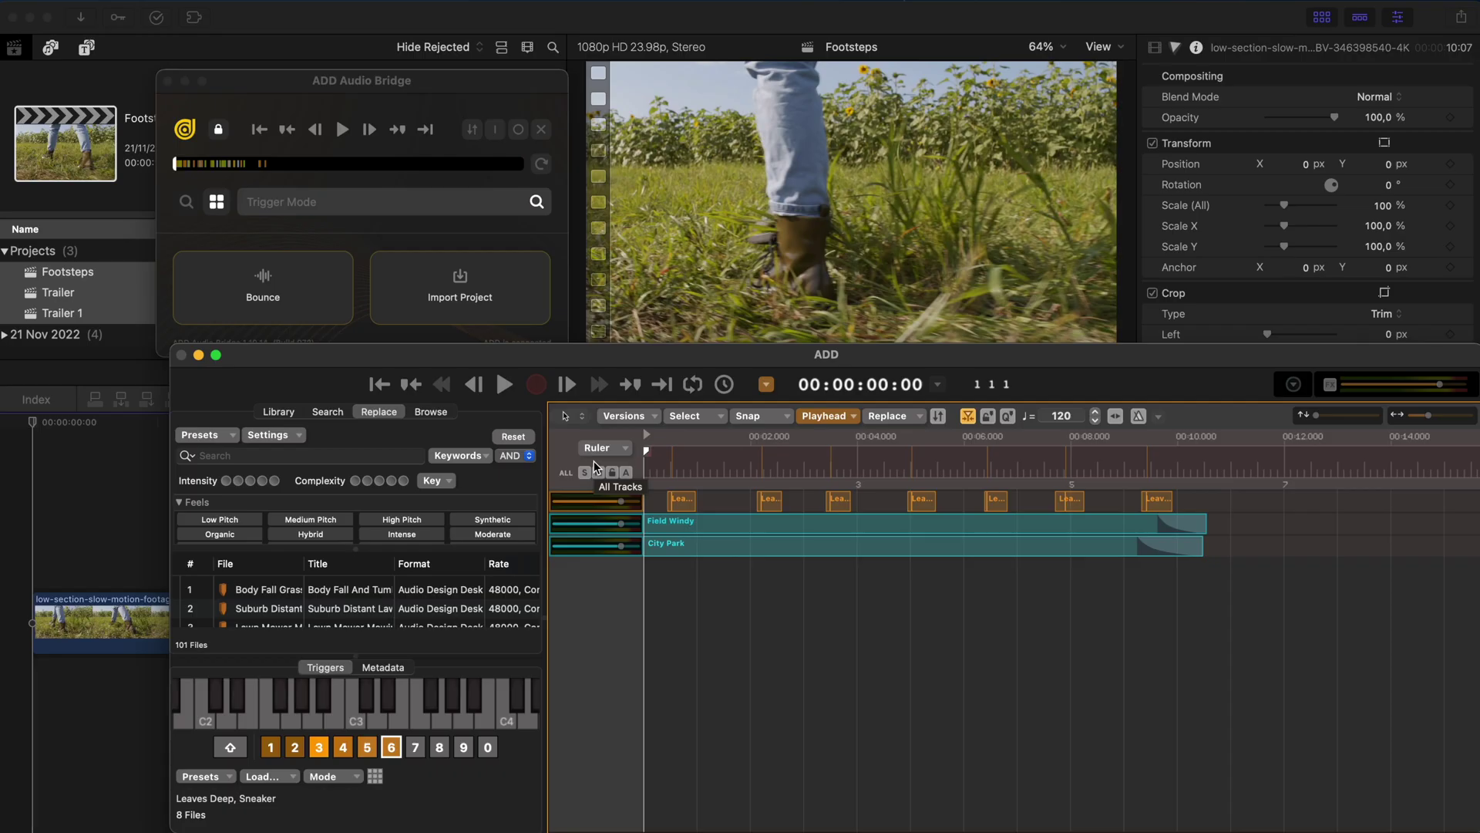
Step: Add the TNS01_Pulses_37_140bpm_Emin music bed and play the footsteps scene against it
key("z")
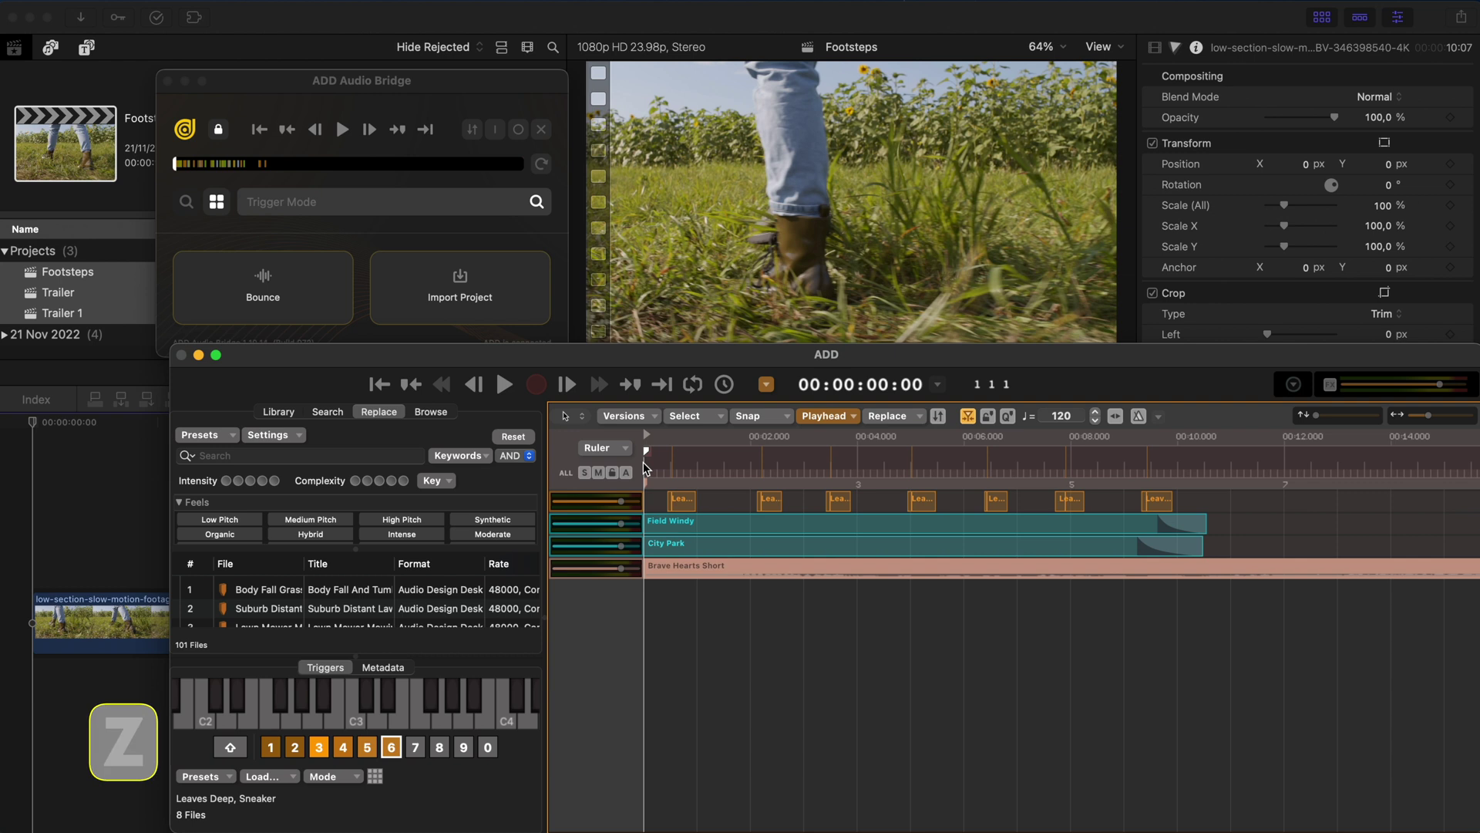
key("space")
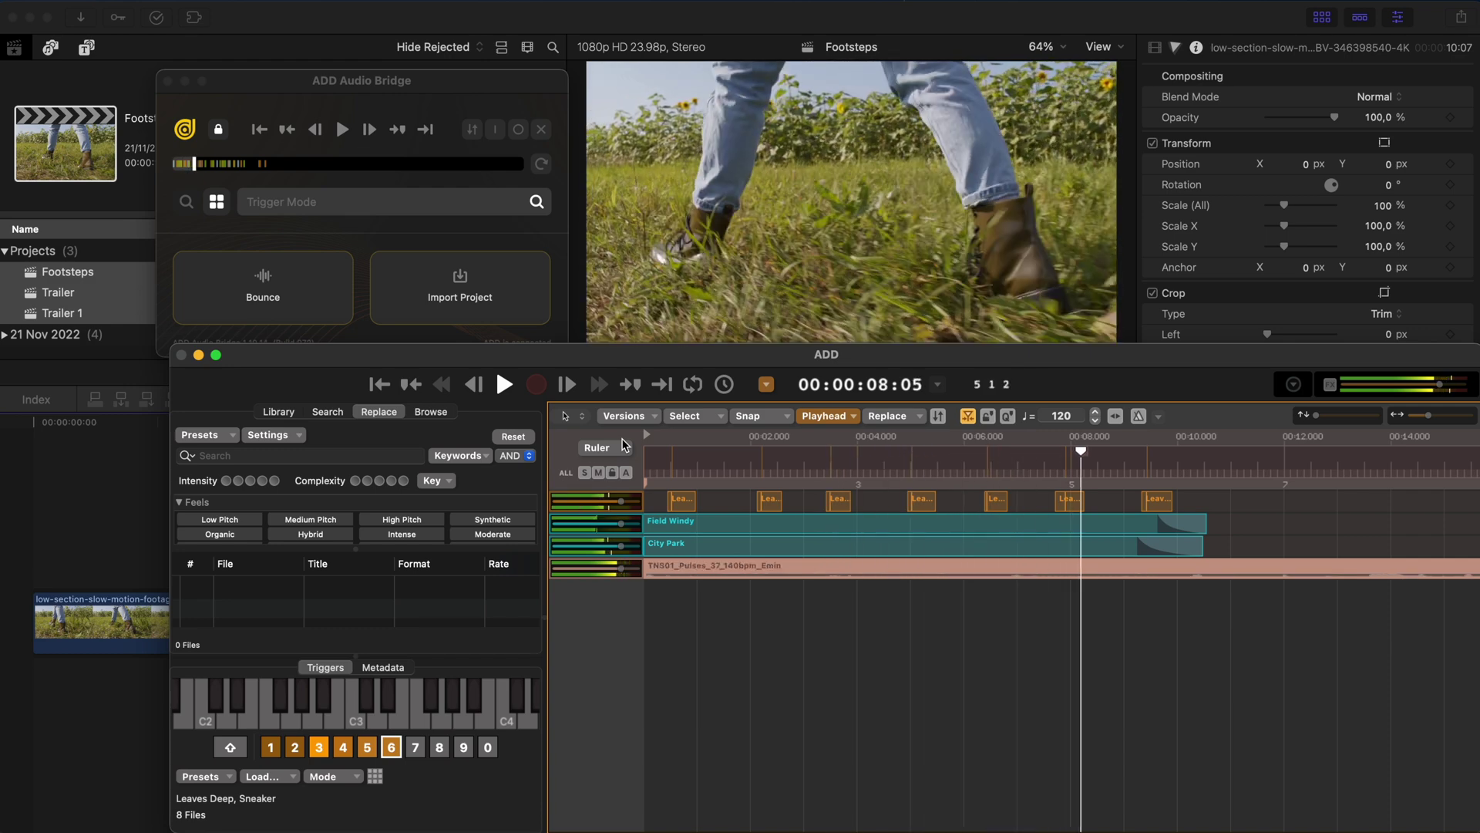
key("space")
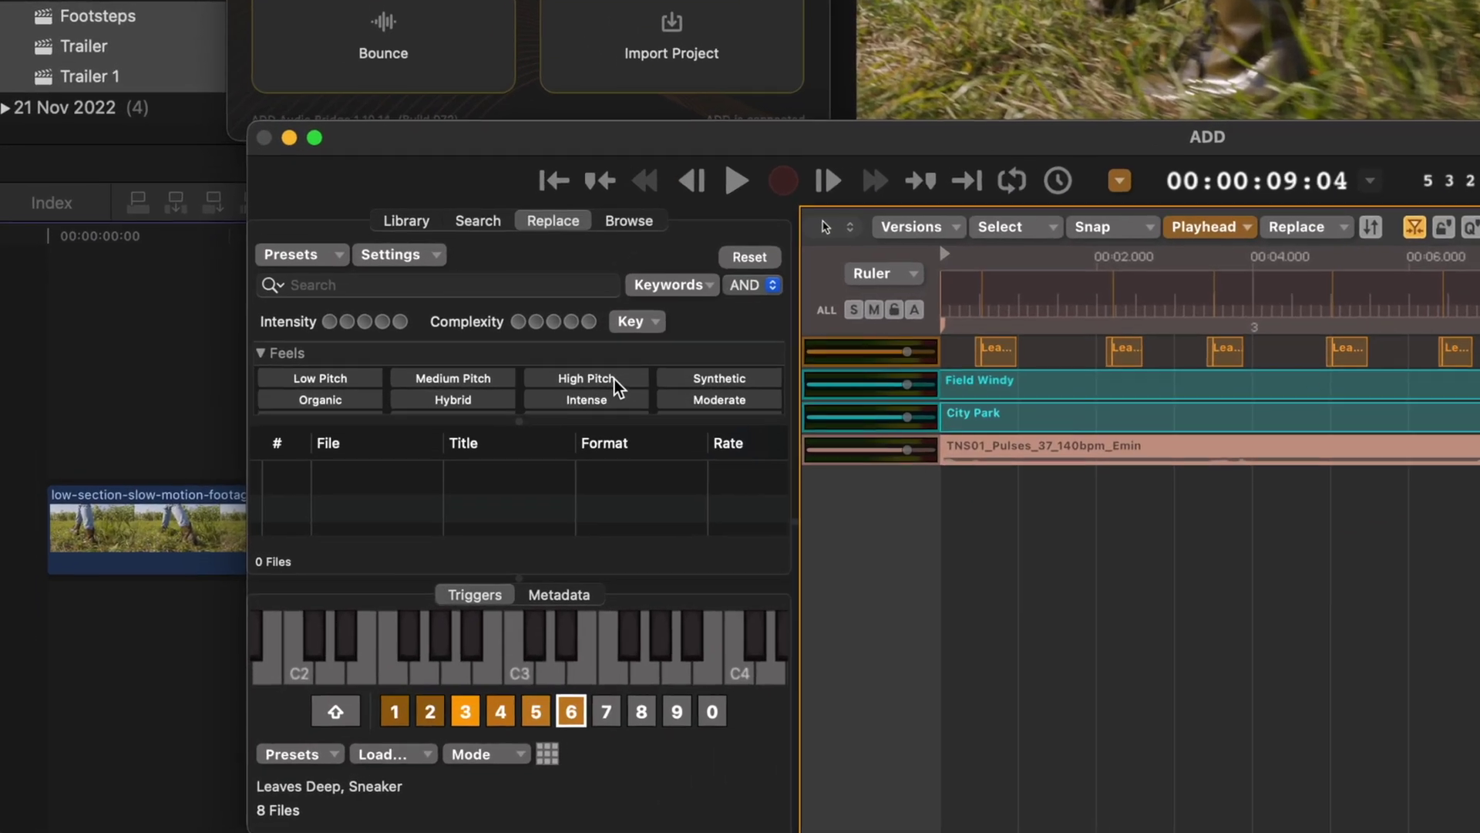
Step: Filter replacement music by Emotional and Drama feels plus intensity, then play the scene from the start
scroll(421, 520, "down", 2)
scroll(631, 367, "up", 5)
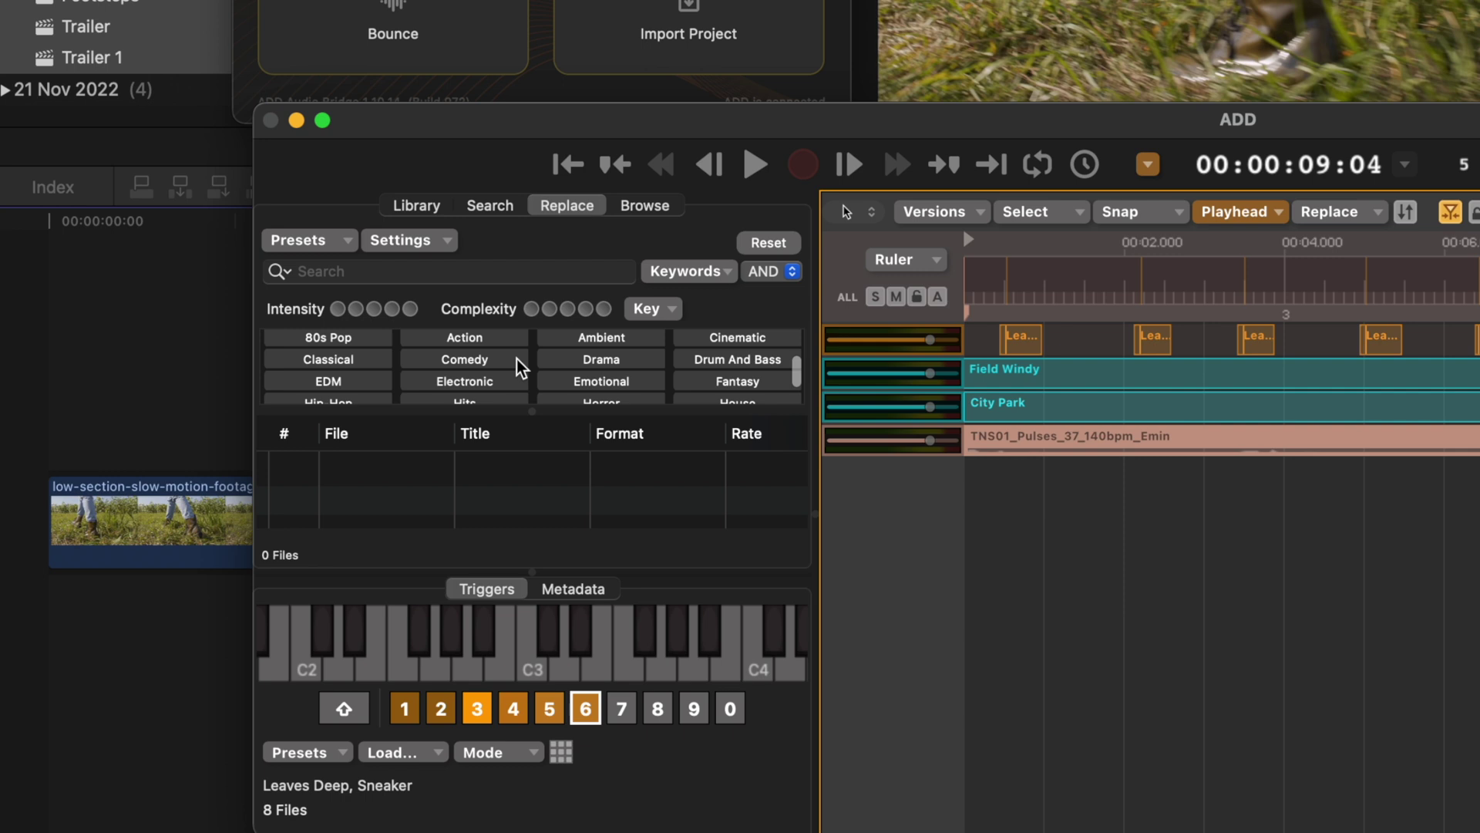
left_click(593, 373)
left_click(598, 361)
left_click(339, 308)
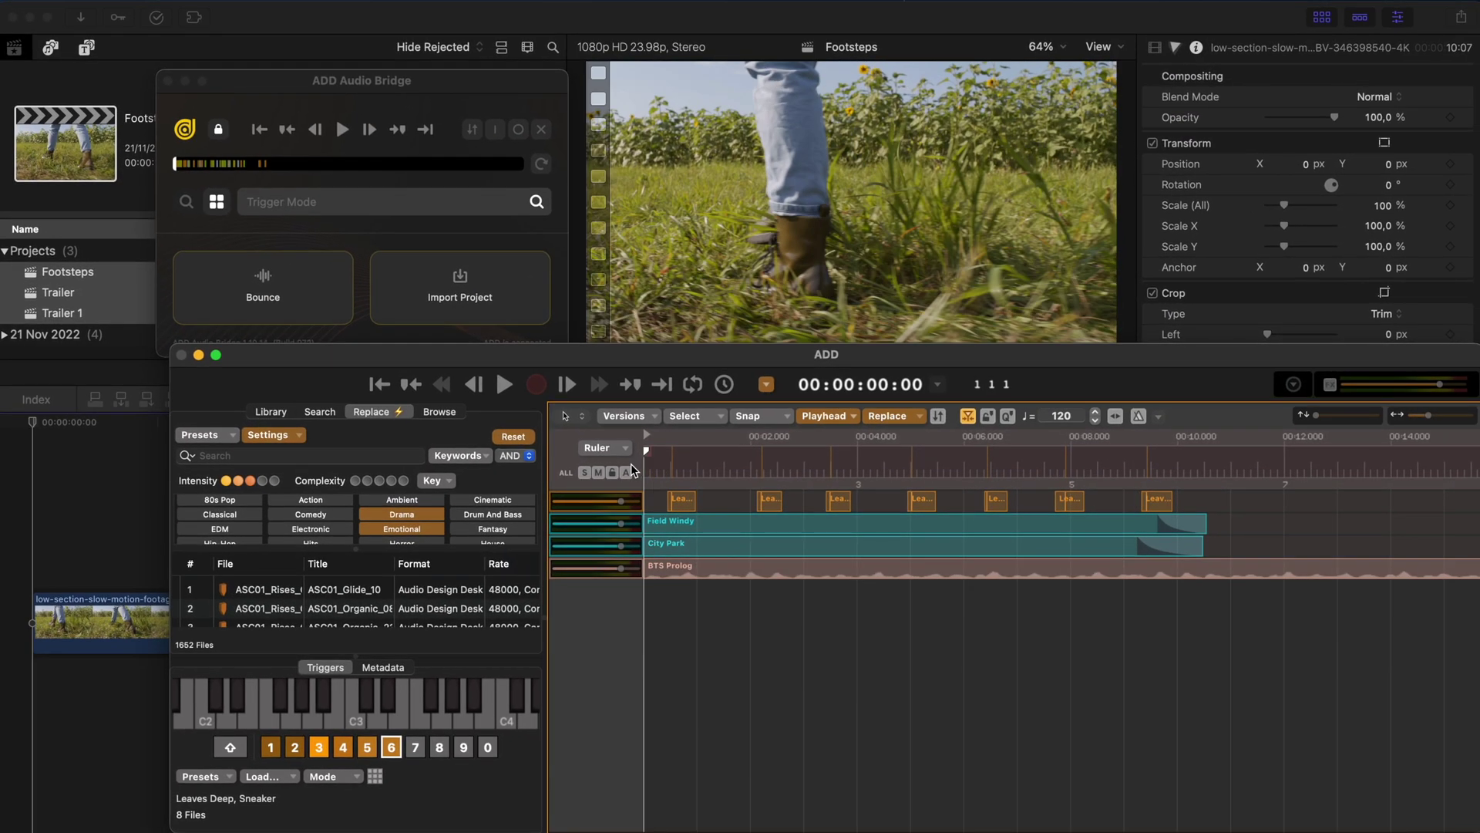
key("Return")
key("space")
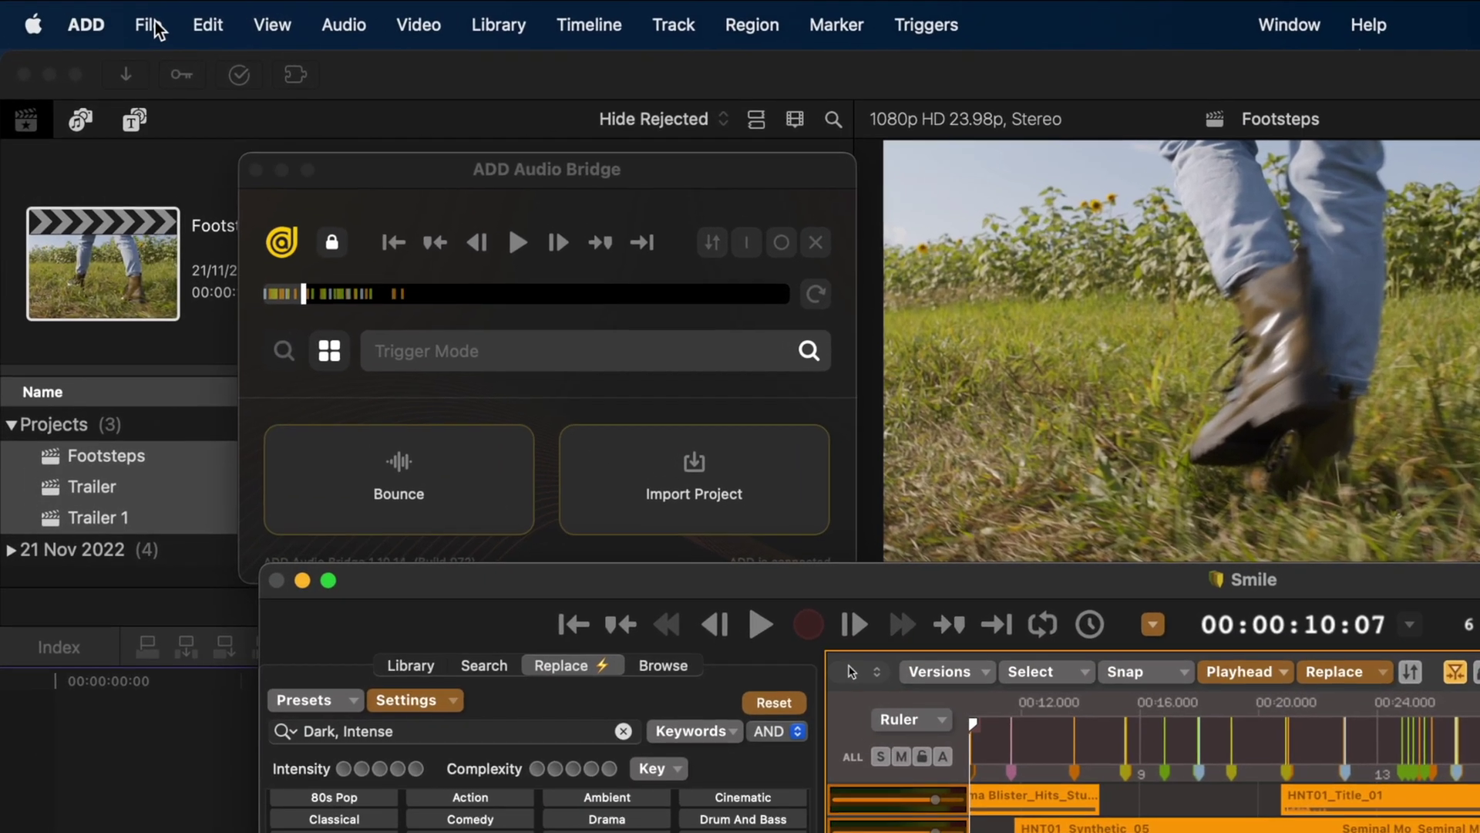
Step: Configure the AAF or XML export with Pro Tools AAF format and Open after export ticked
left_click(100, 9)
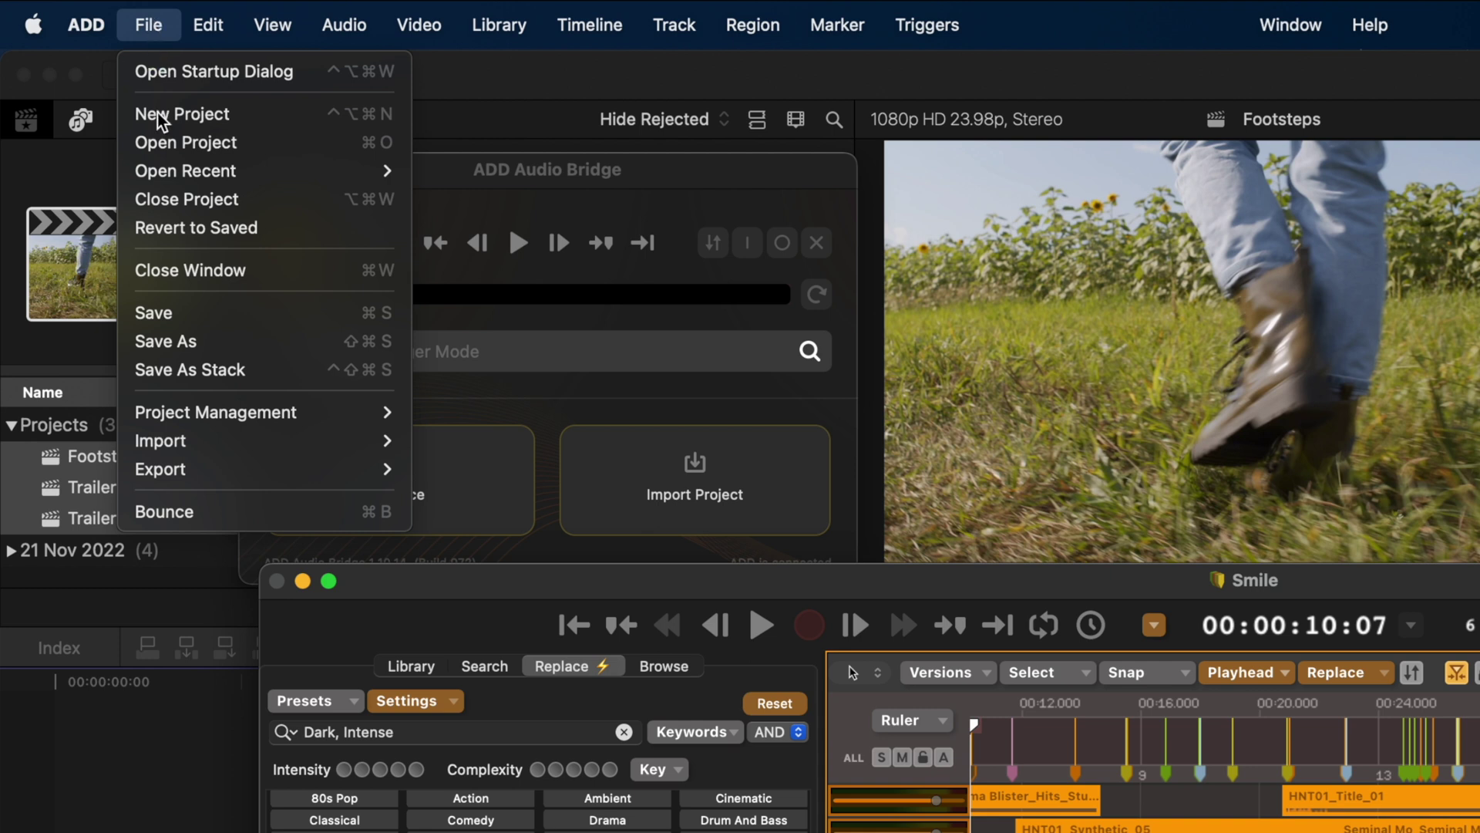
mouse_move(182, 469)
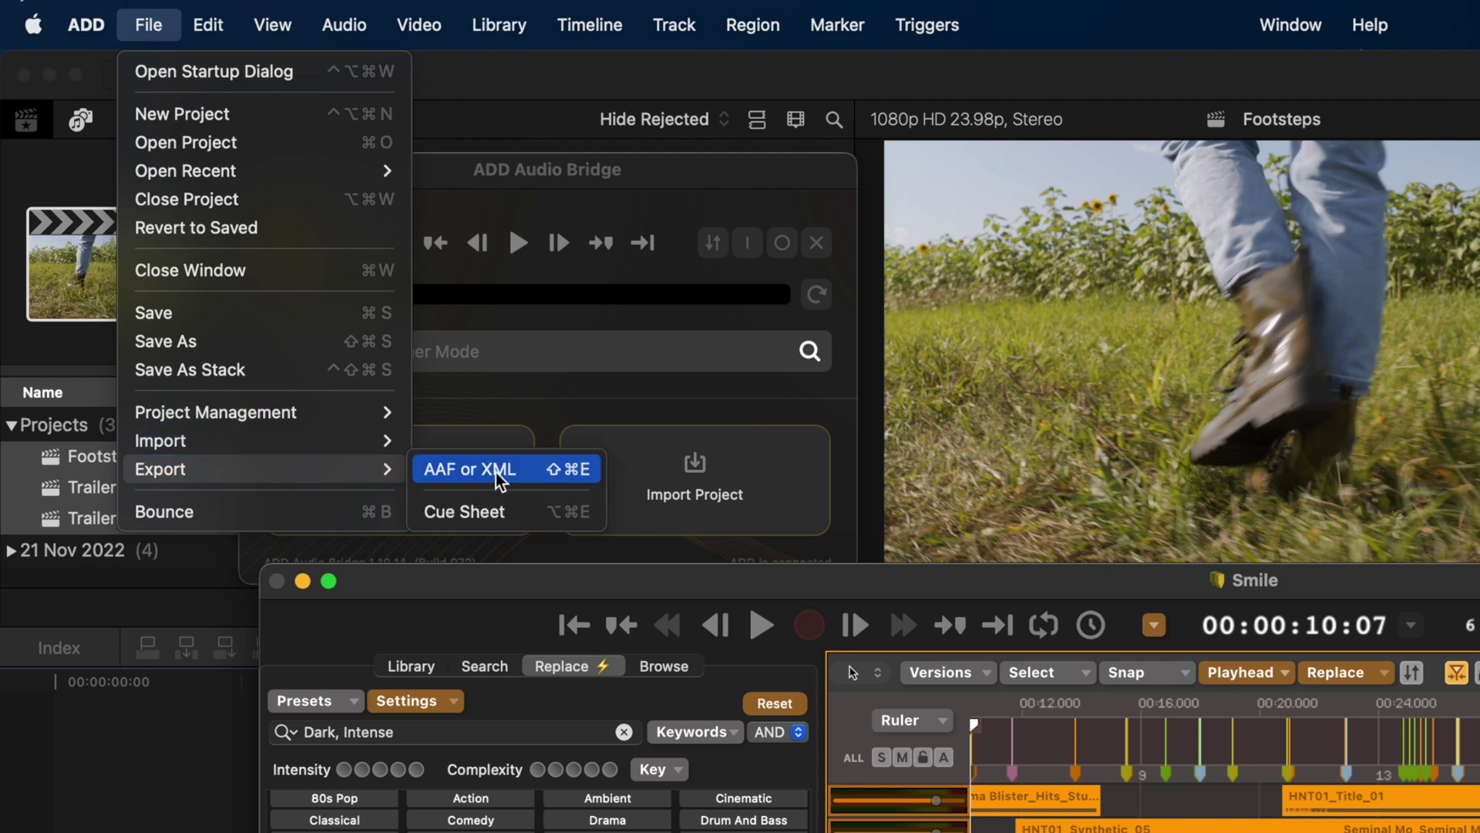
left_click(497, 472)
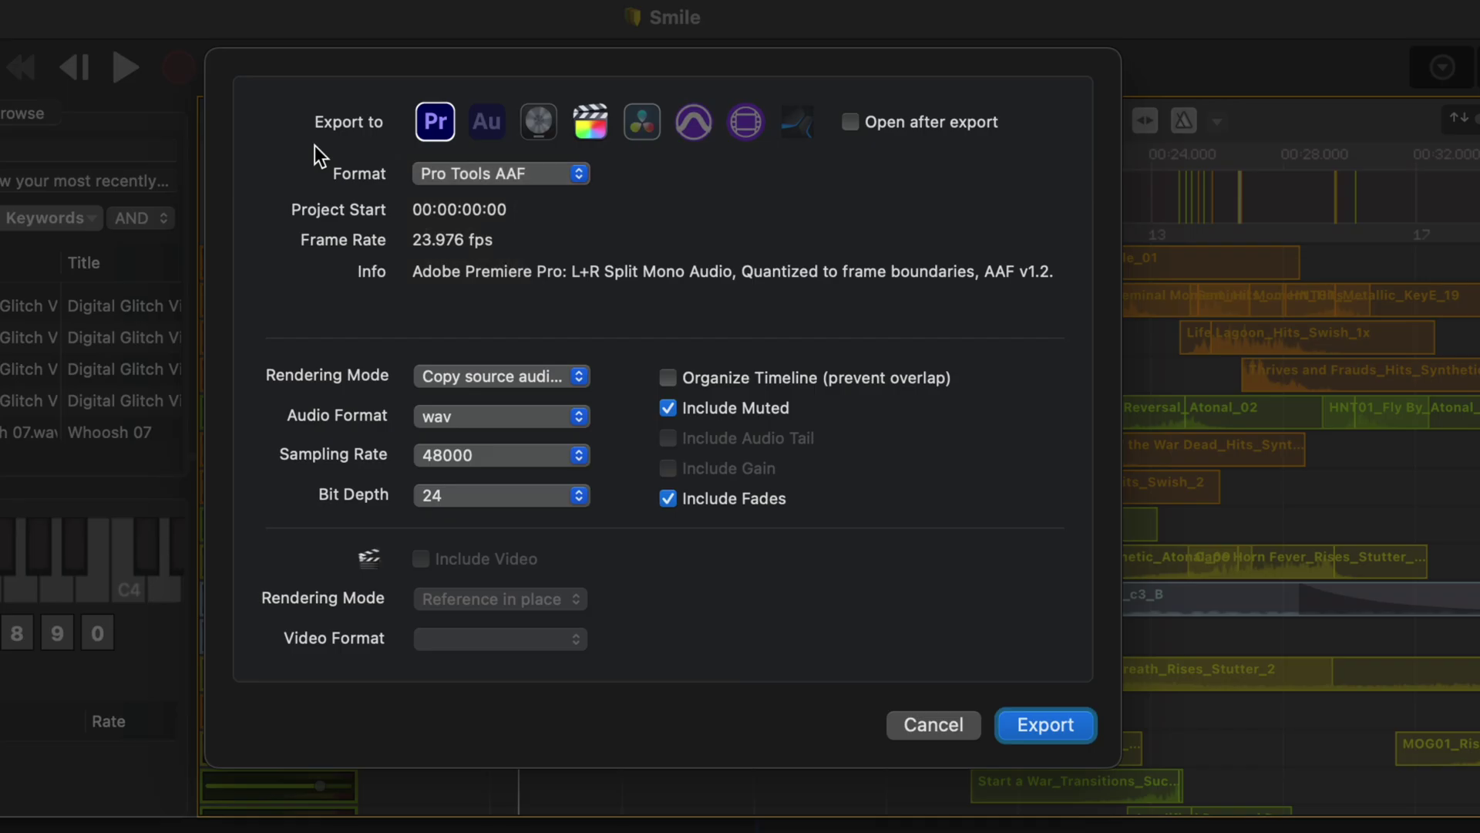
left_click(527, 179)
left_click(678, 168)
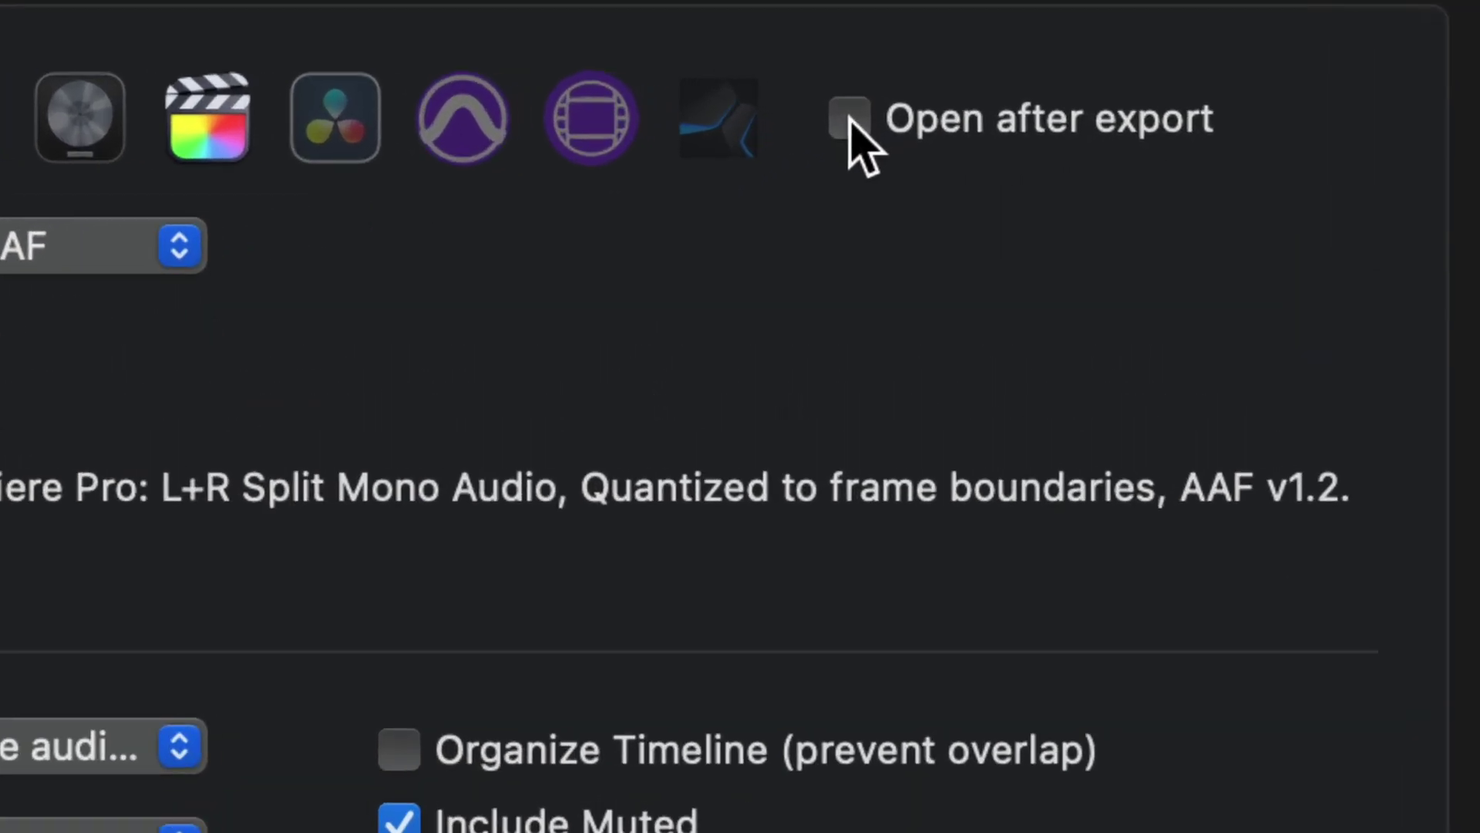
left_click(851, 119)
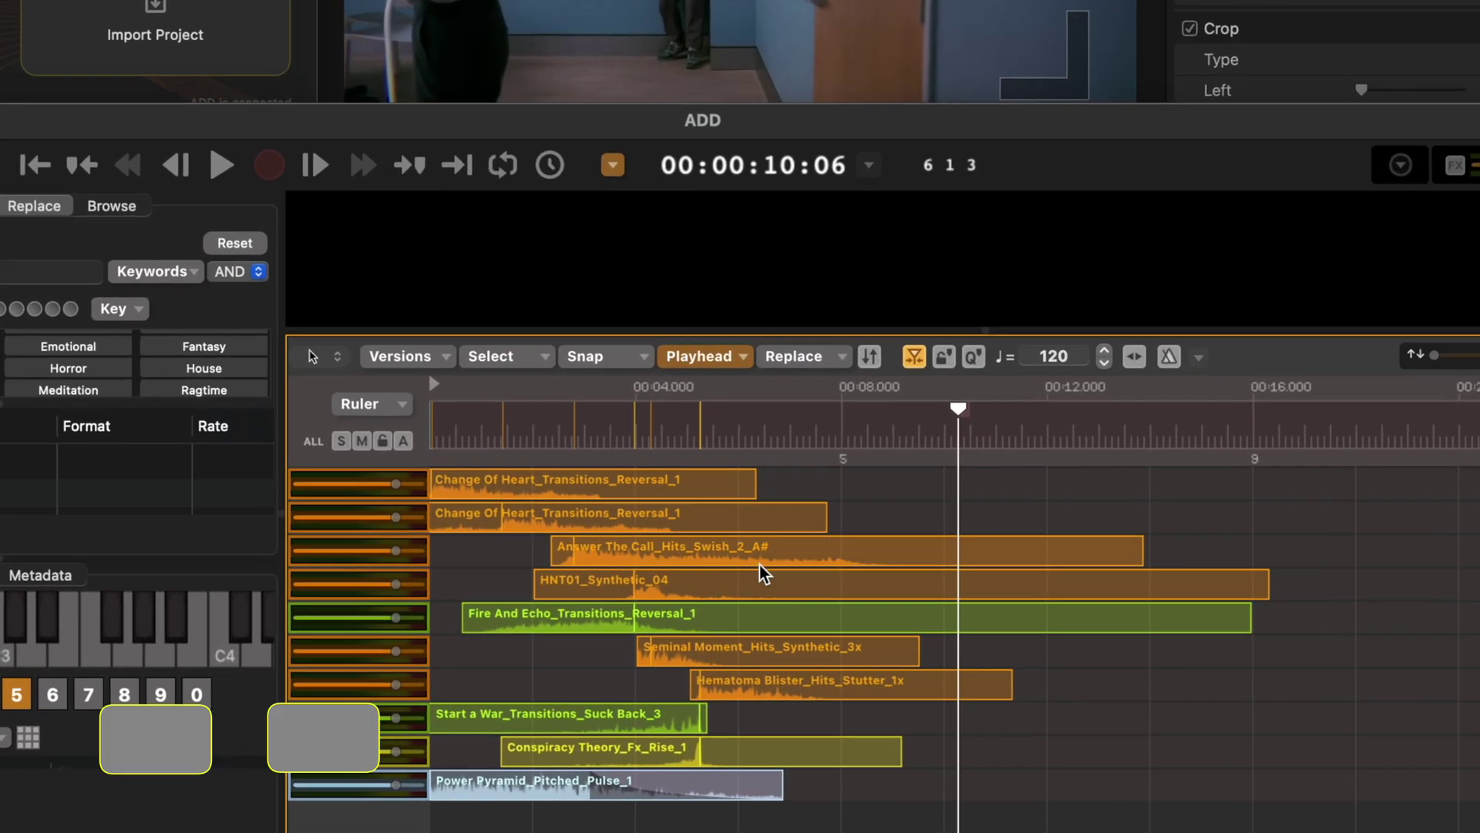
Step: Cycle the Answer The Call hit through four alternative versions, landing on Pollutive Static_Hits_Synthetic_10
left_click(862, 644)
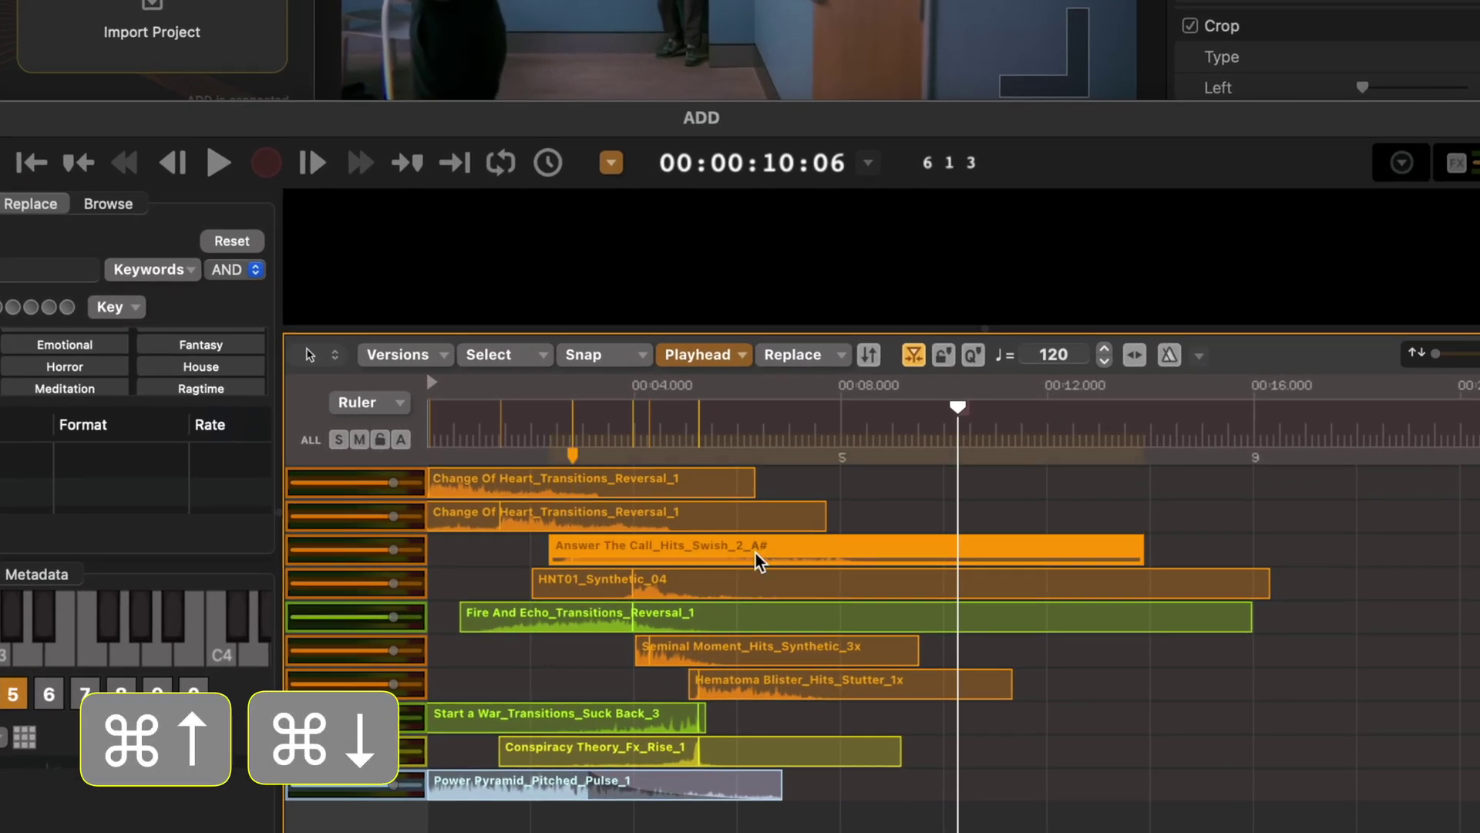
key("super+Down")
key("super+Down")
key("super+Down")
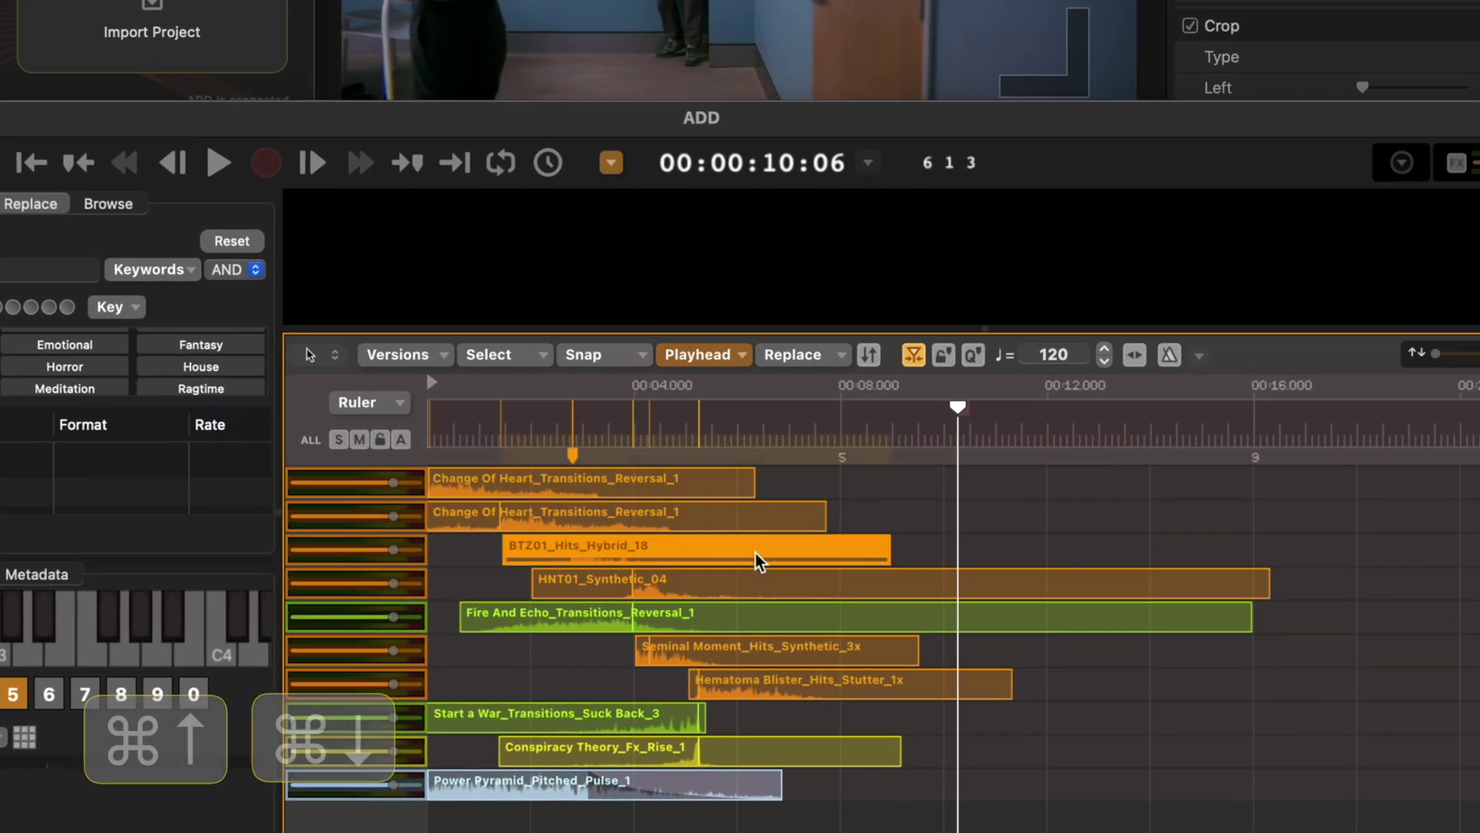
key("super+Down")
key("super+Down")
key("super+Down")
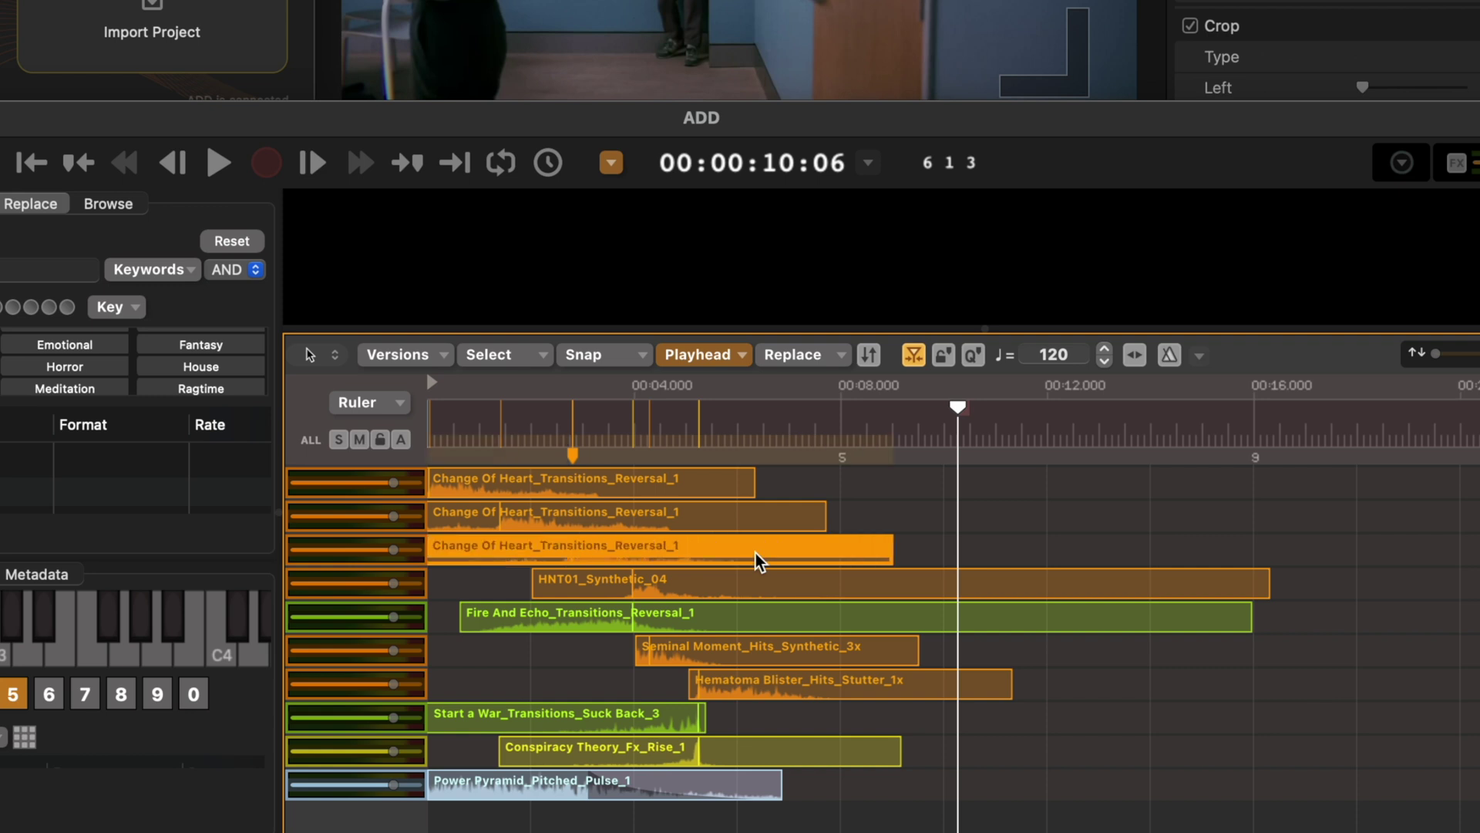
key("super+Down")
key("super+Down")
key("super+Down")
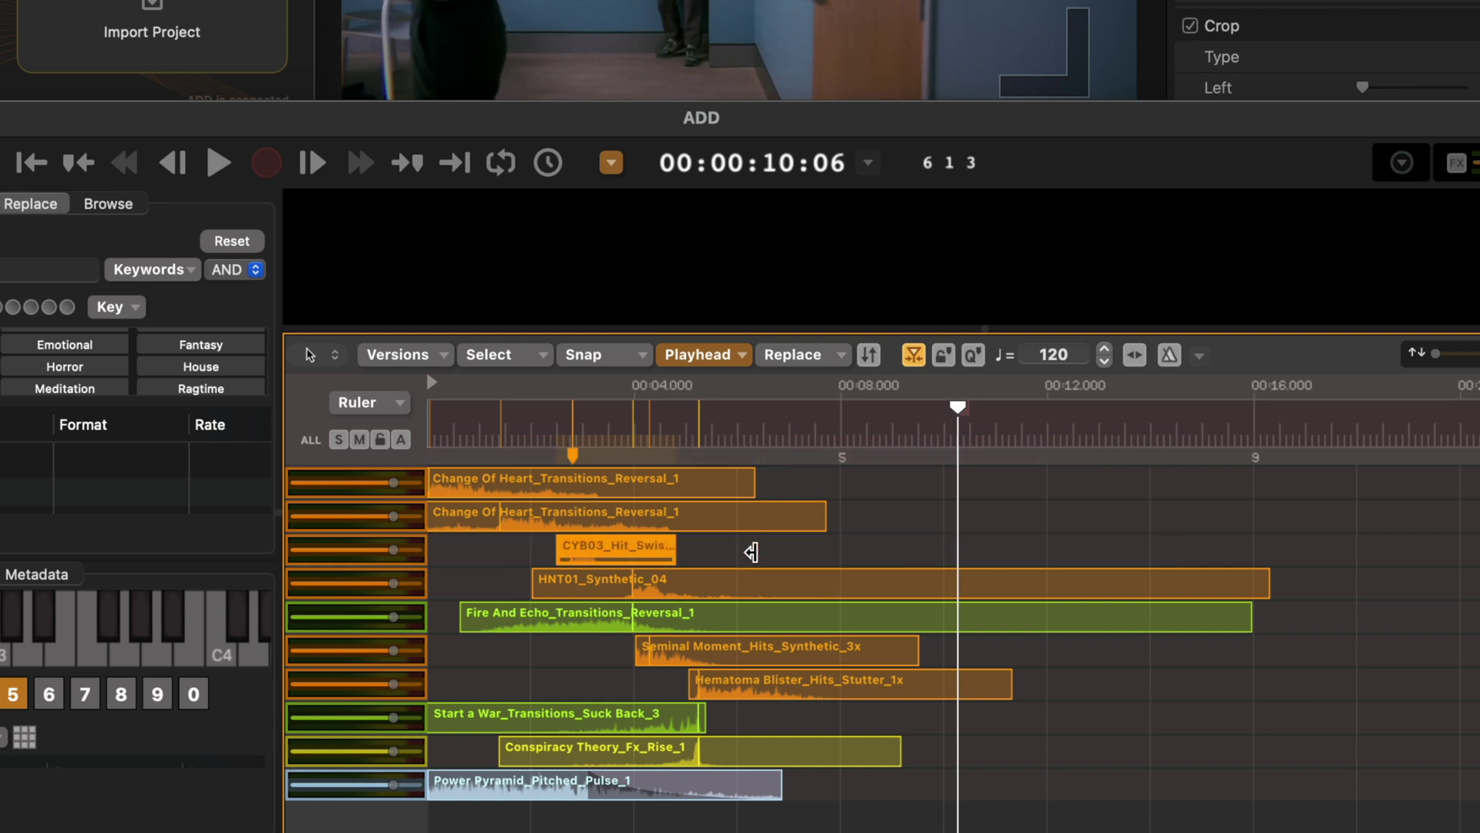
key("super+Down")
key("super+Down")
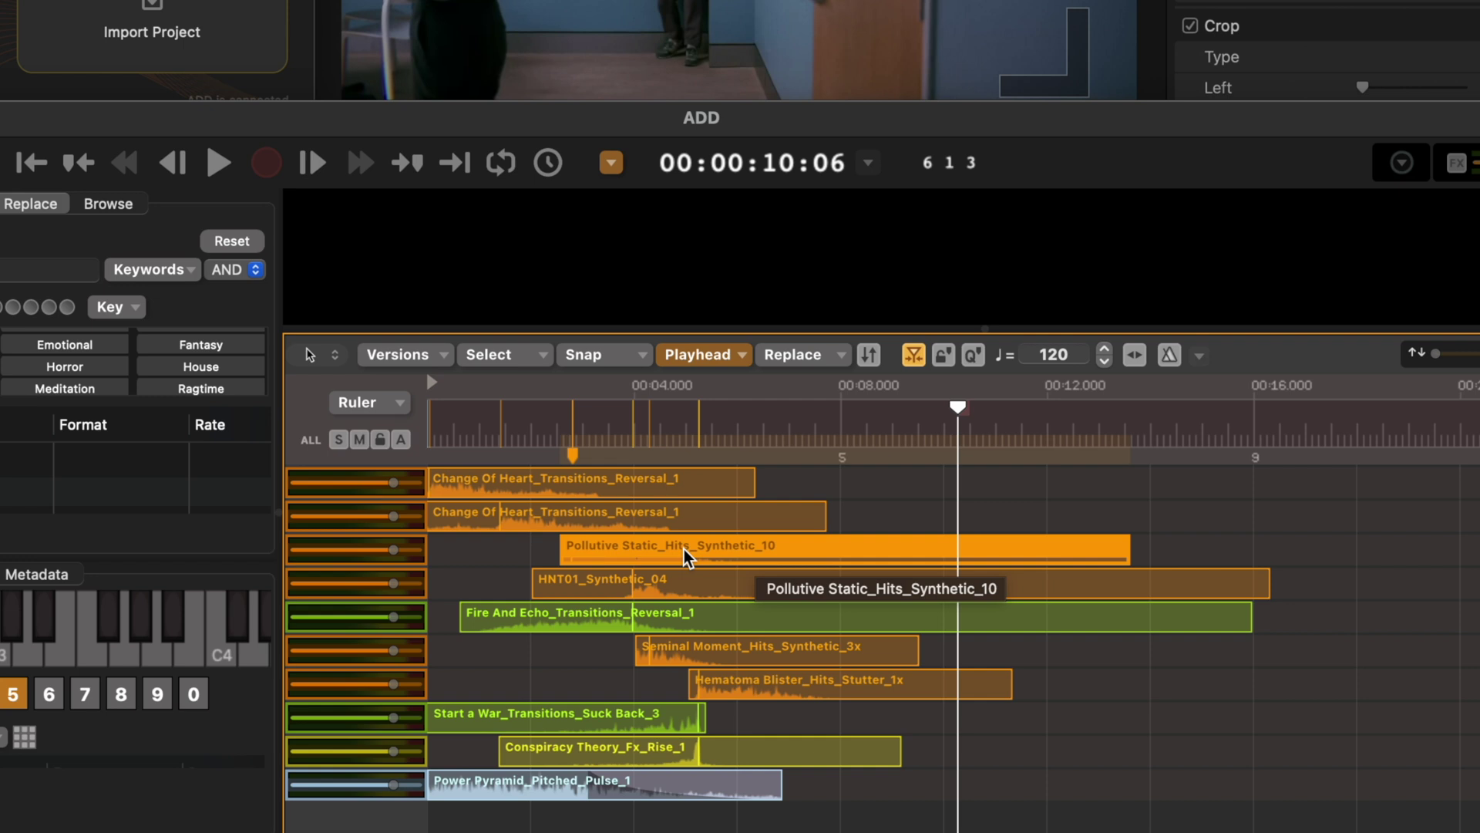
key("e")
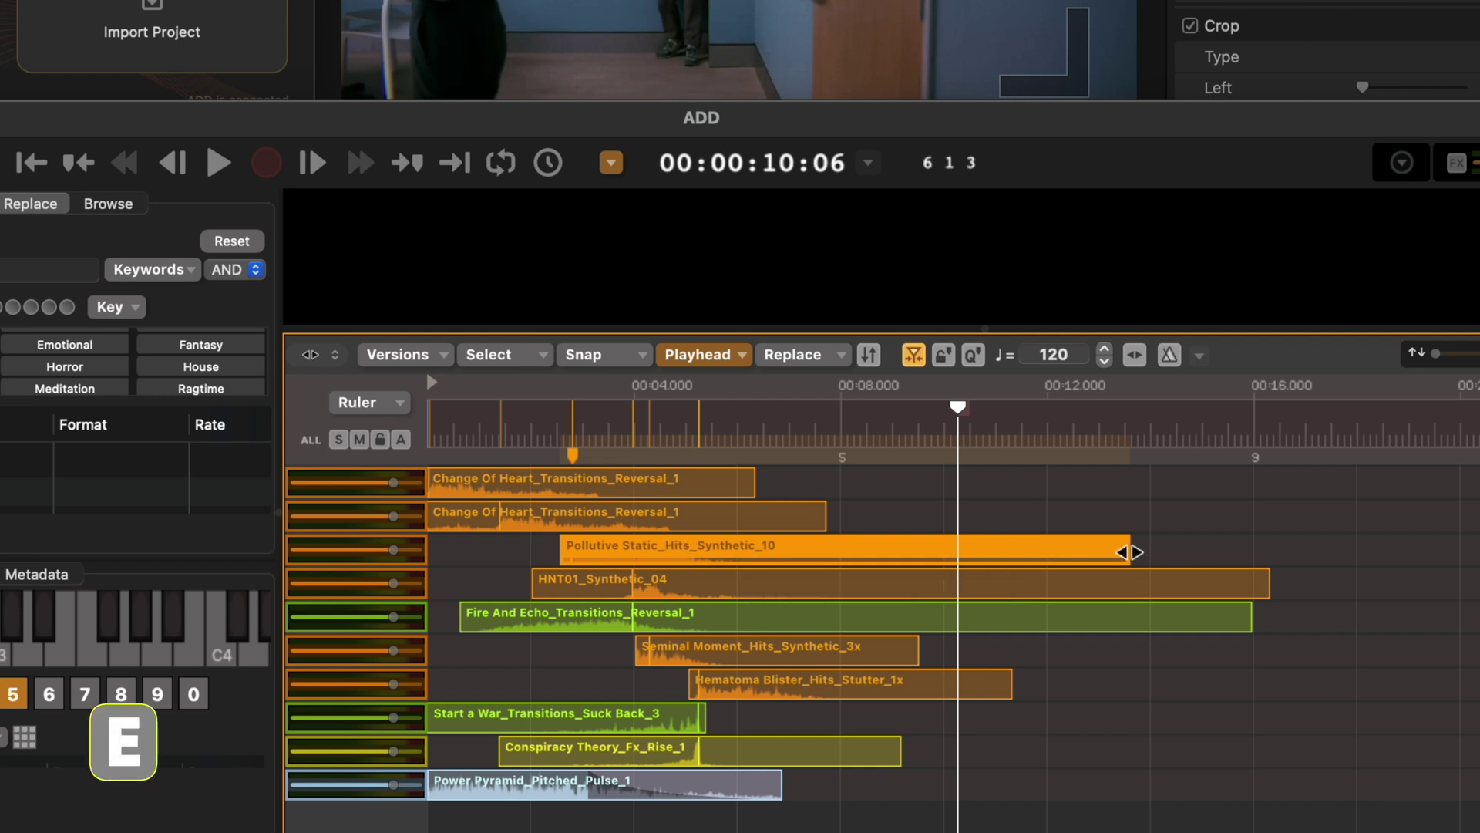
Step: Trim the Pollutive Static hit to end near 13 s, reset its gain, and transpose it down
mouse_move(1131, 552)
left_mouse_down()
mouse_move(925, 543)
mouse_move(1118, 544)
left_mouse_up()
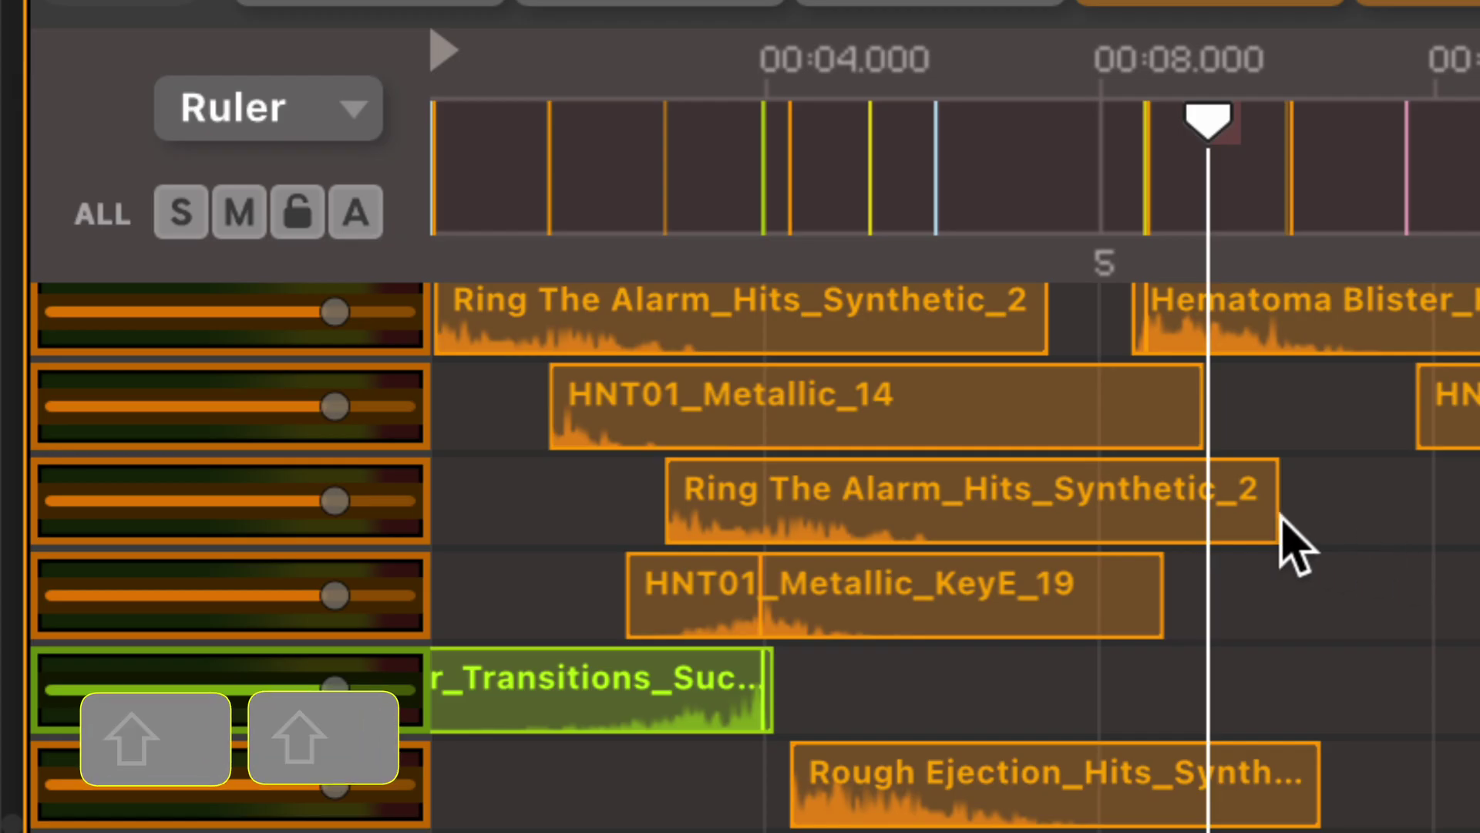
left_click(1279, 520)
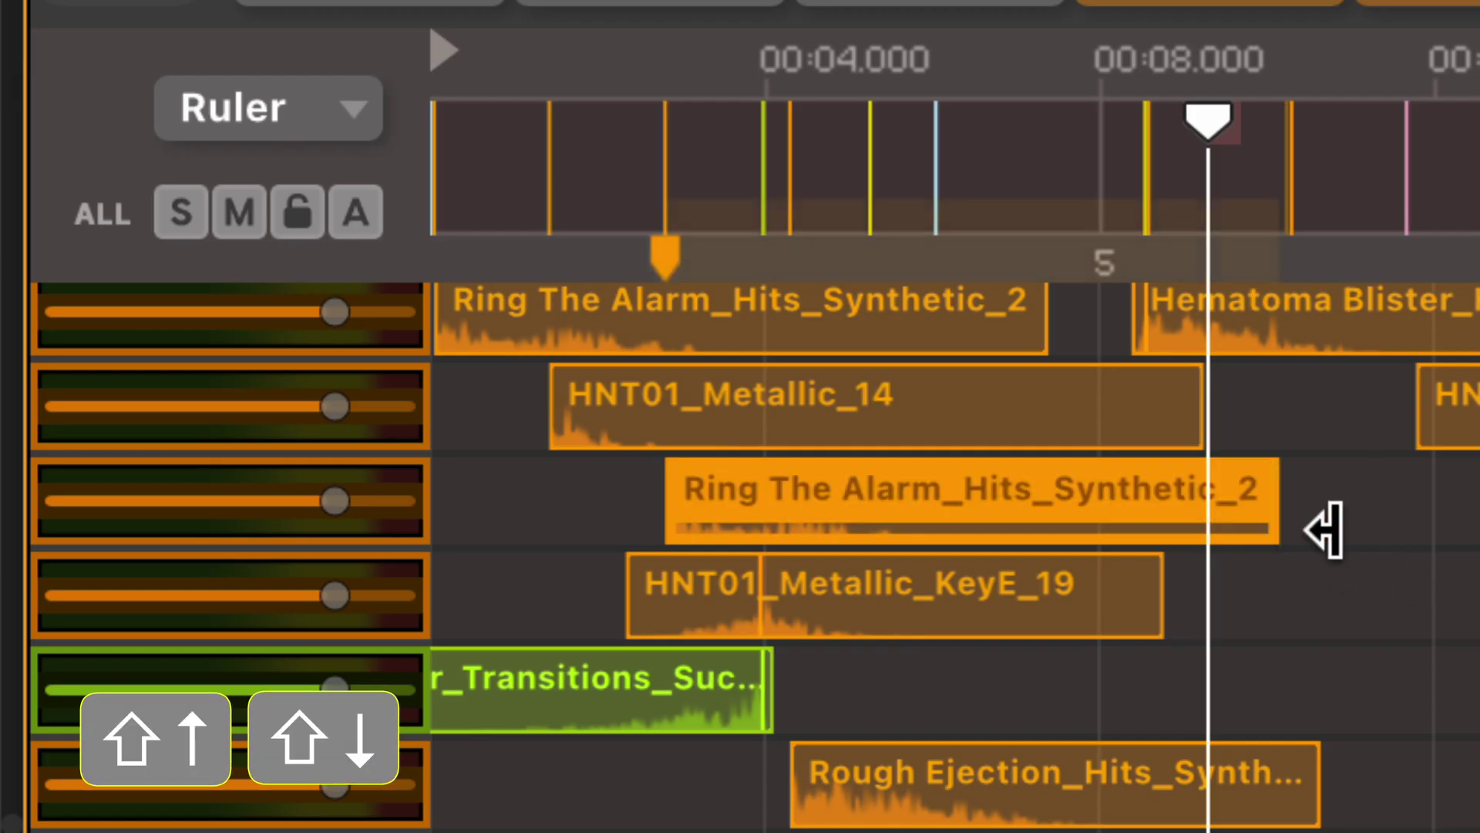
key("shift+Up")
key("shift+Up")
key("shift+Down")
key("shift+Down")
key("shift+Down")
key("shift+Down")
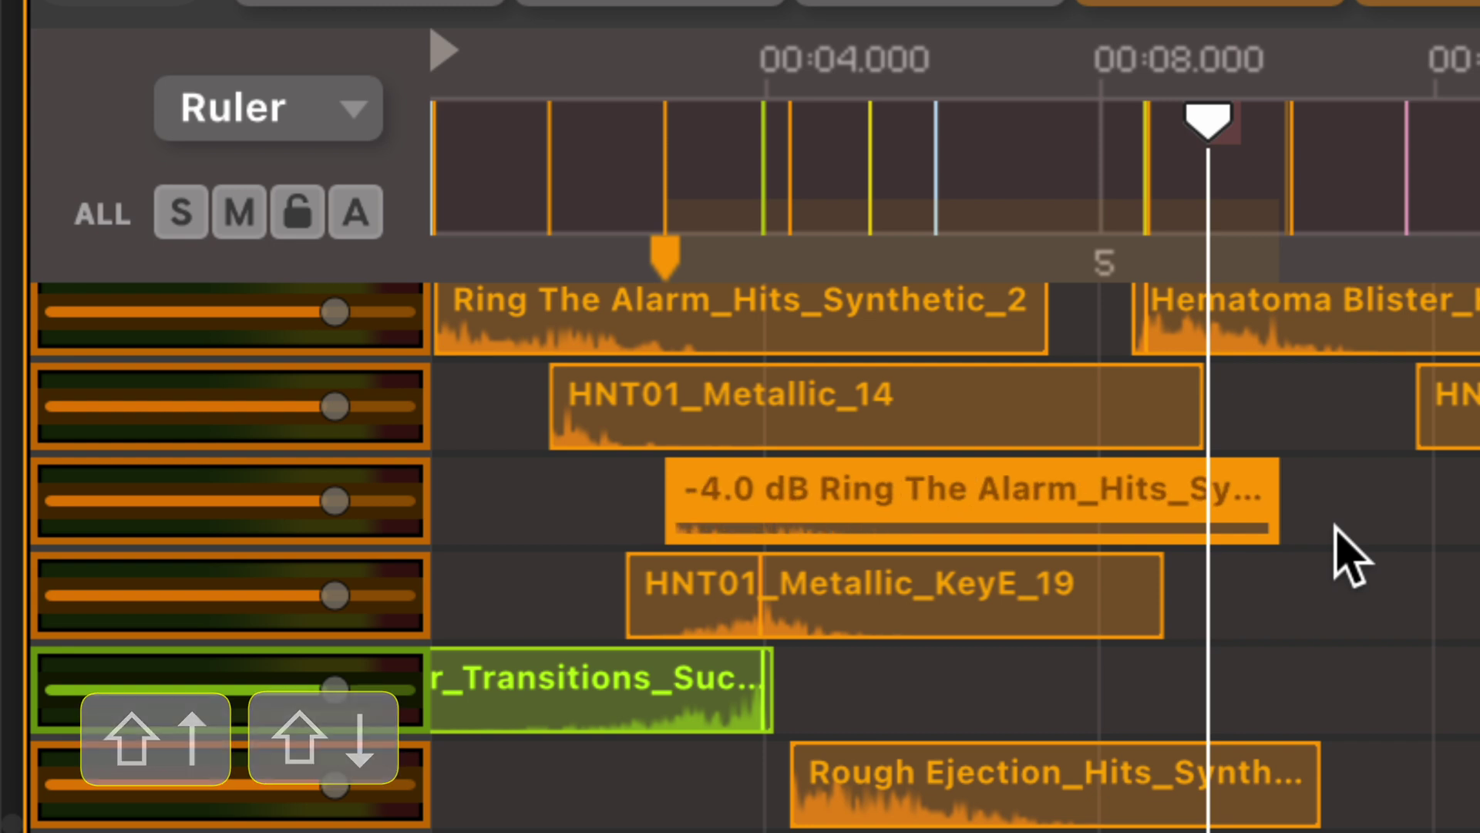
key("shift+Up")
key("shift+Up")
key("shift+alt+Up")
key("shift+alt+Up")
key("shift+alt+Up")
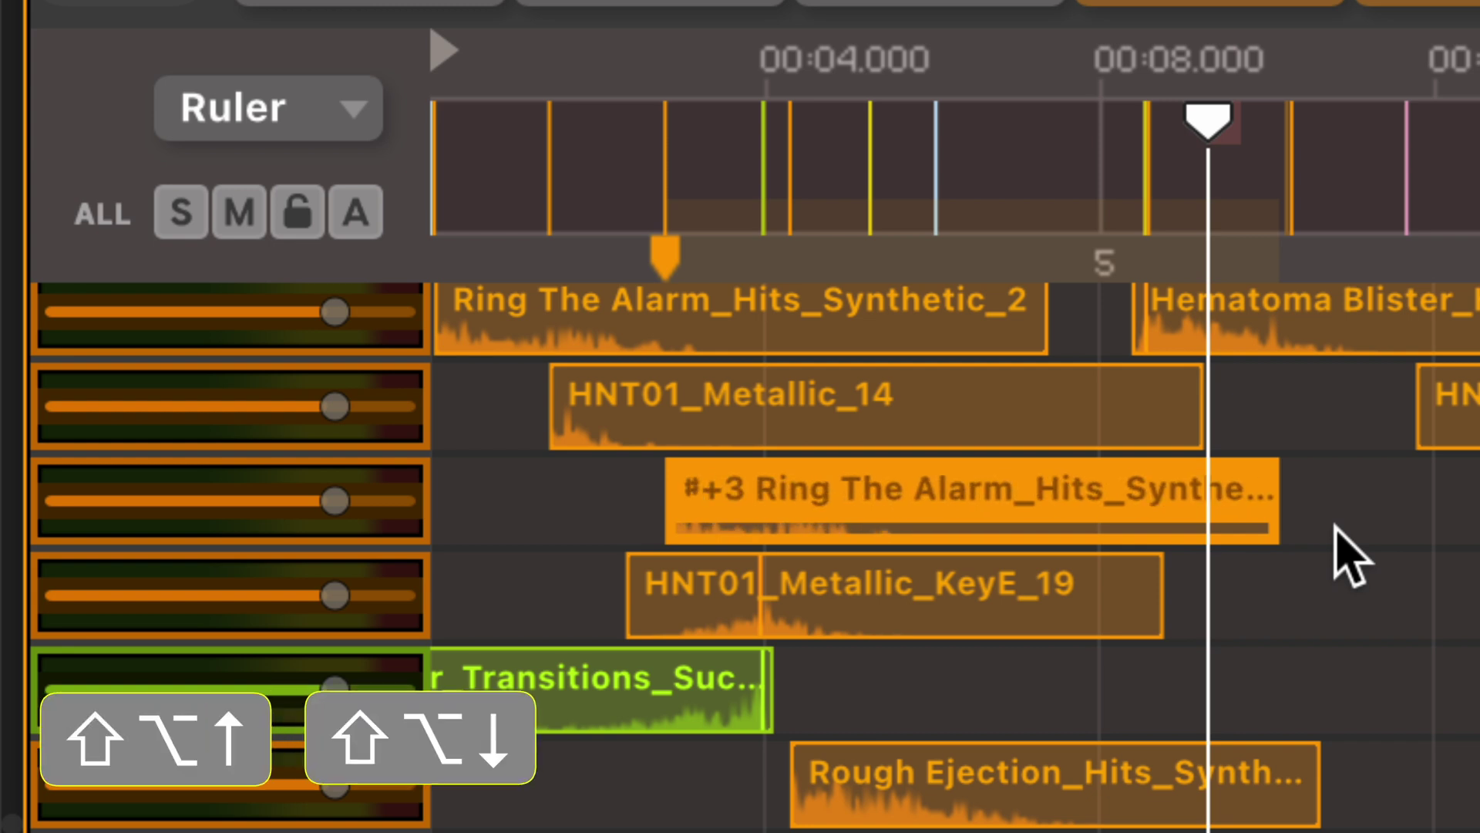
key("shift+alt+Down")
key("shift+alt+Down")
key("shift+alt+Down")
key("shift+alt+Down")
key("shift+alt+Down")
key("shift+alt+Down")
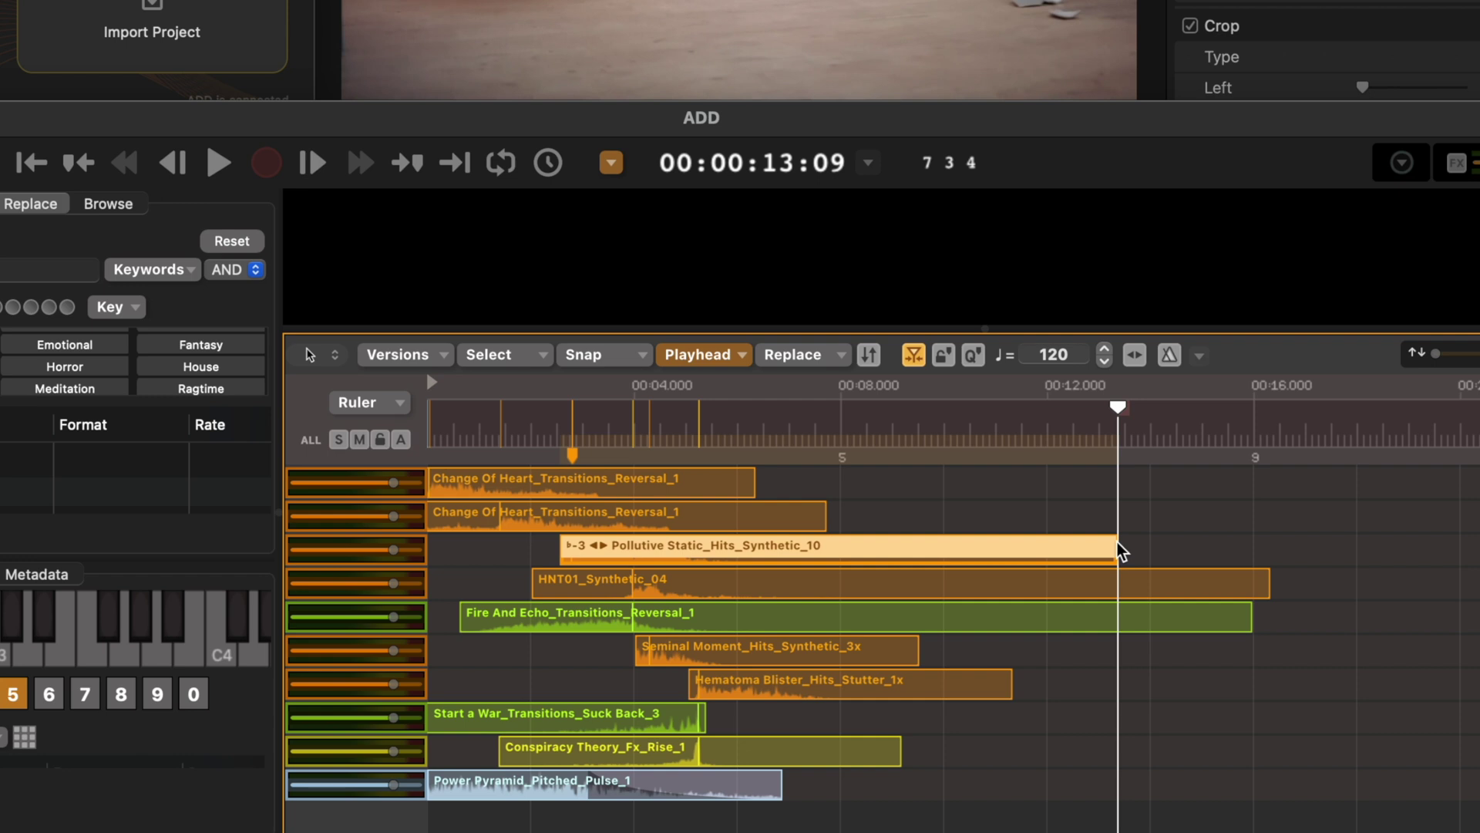
key("v")
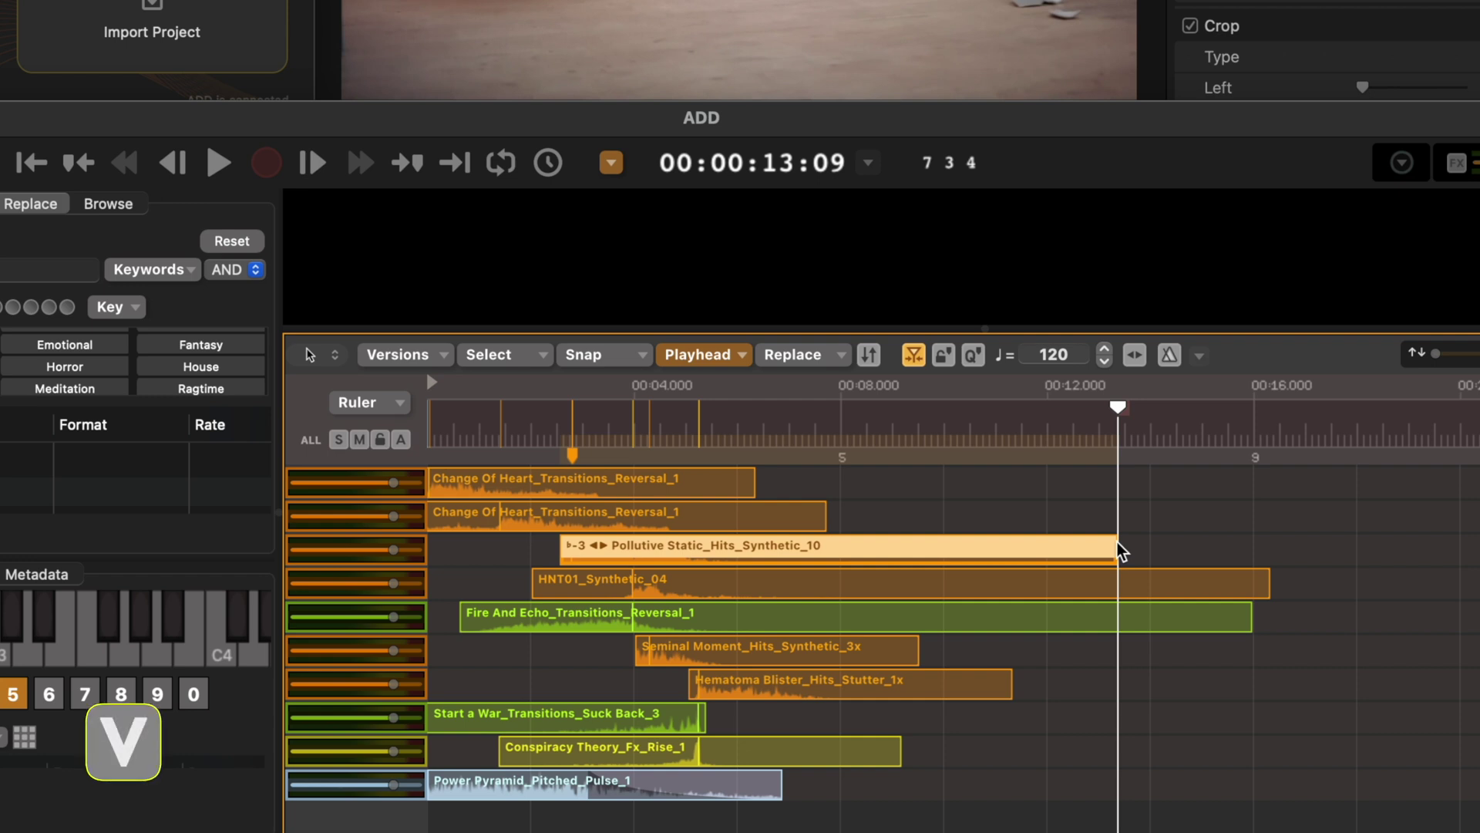